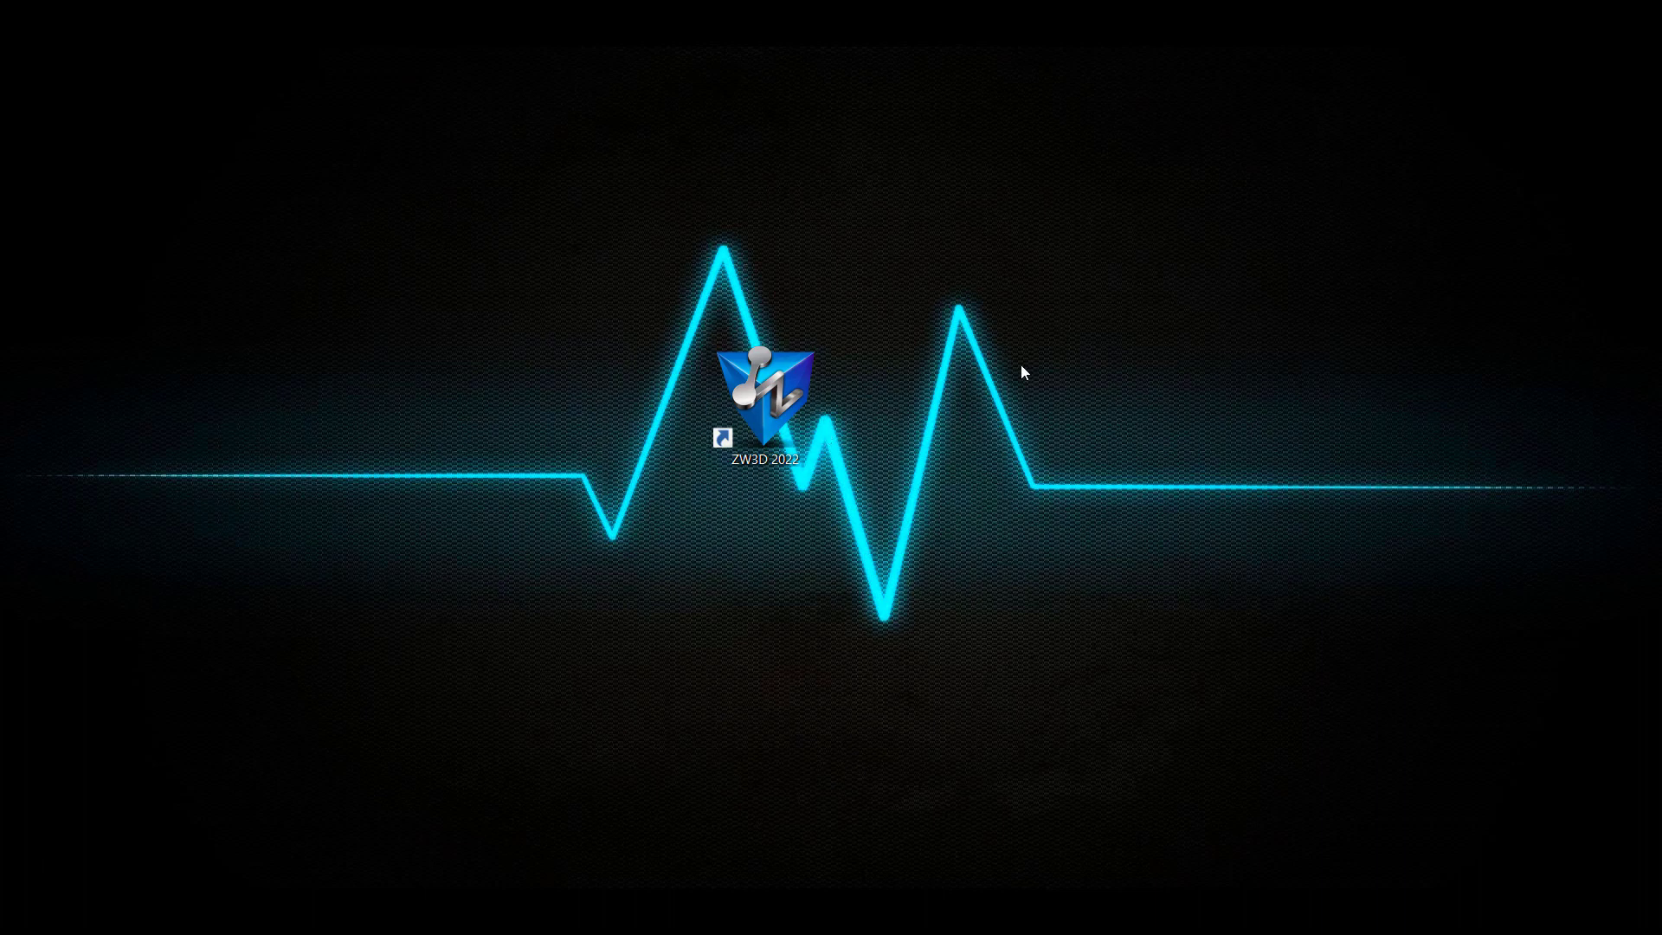
Launch ZW3D 2022 from its desktop shortcut.
double_click(814, 398)
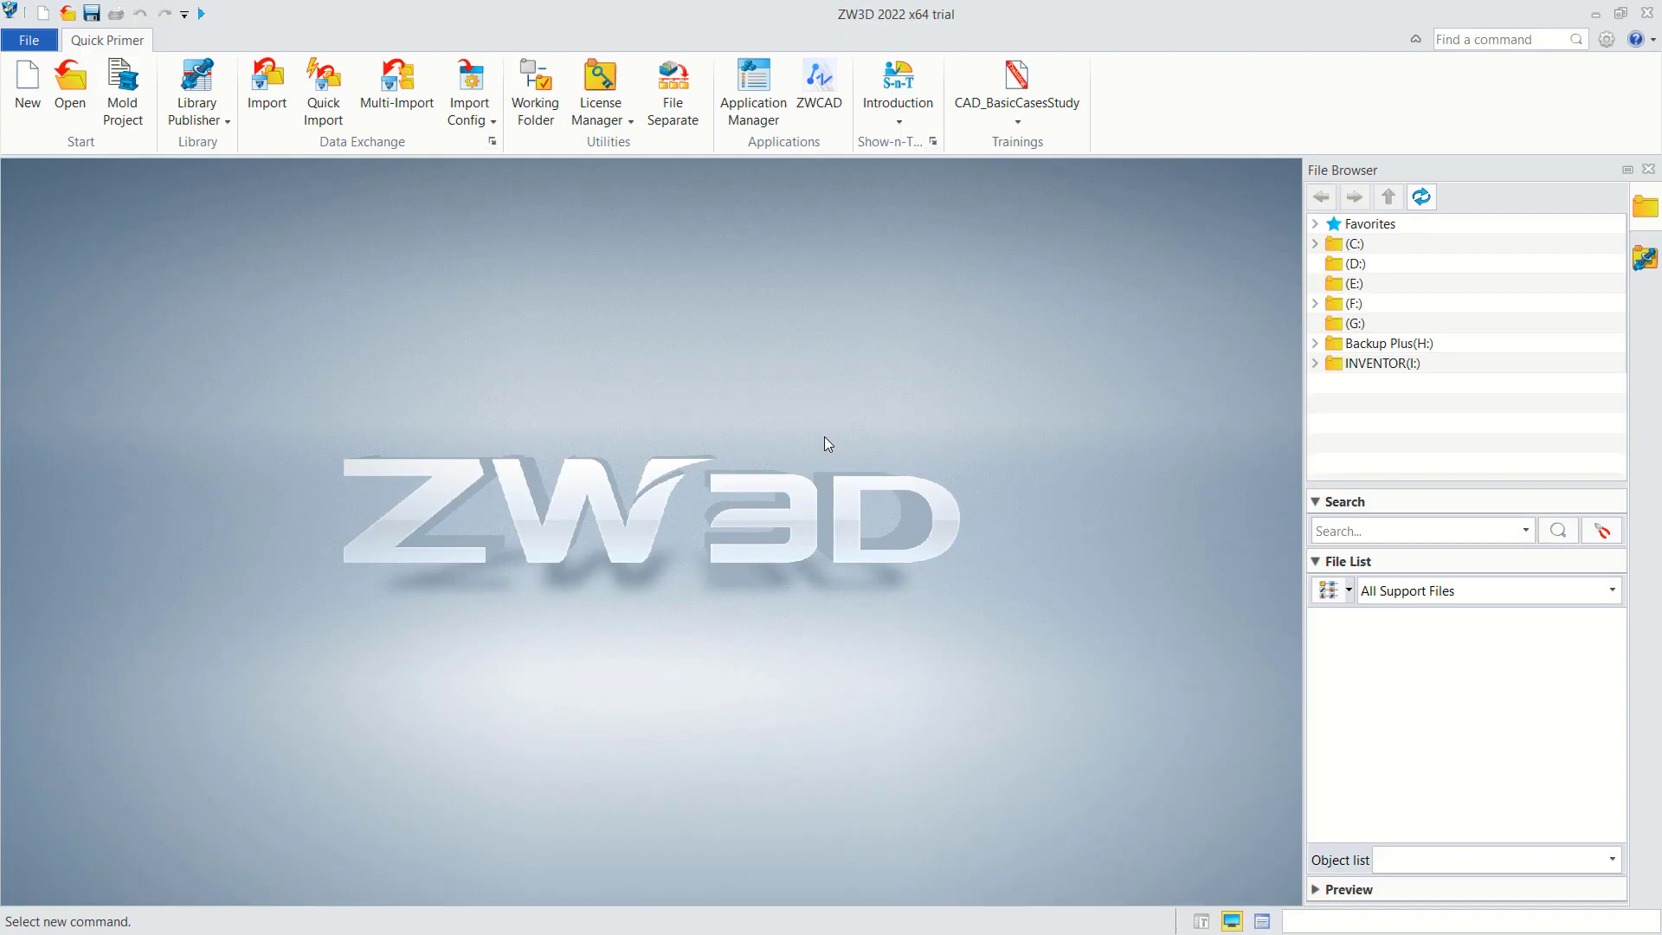
Create a new part from the PartTemplate(MM) millimetre template.
left_click(43, 102)
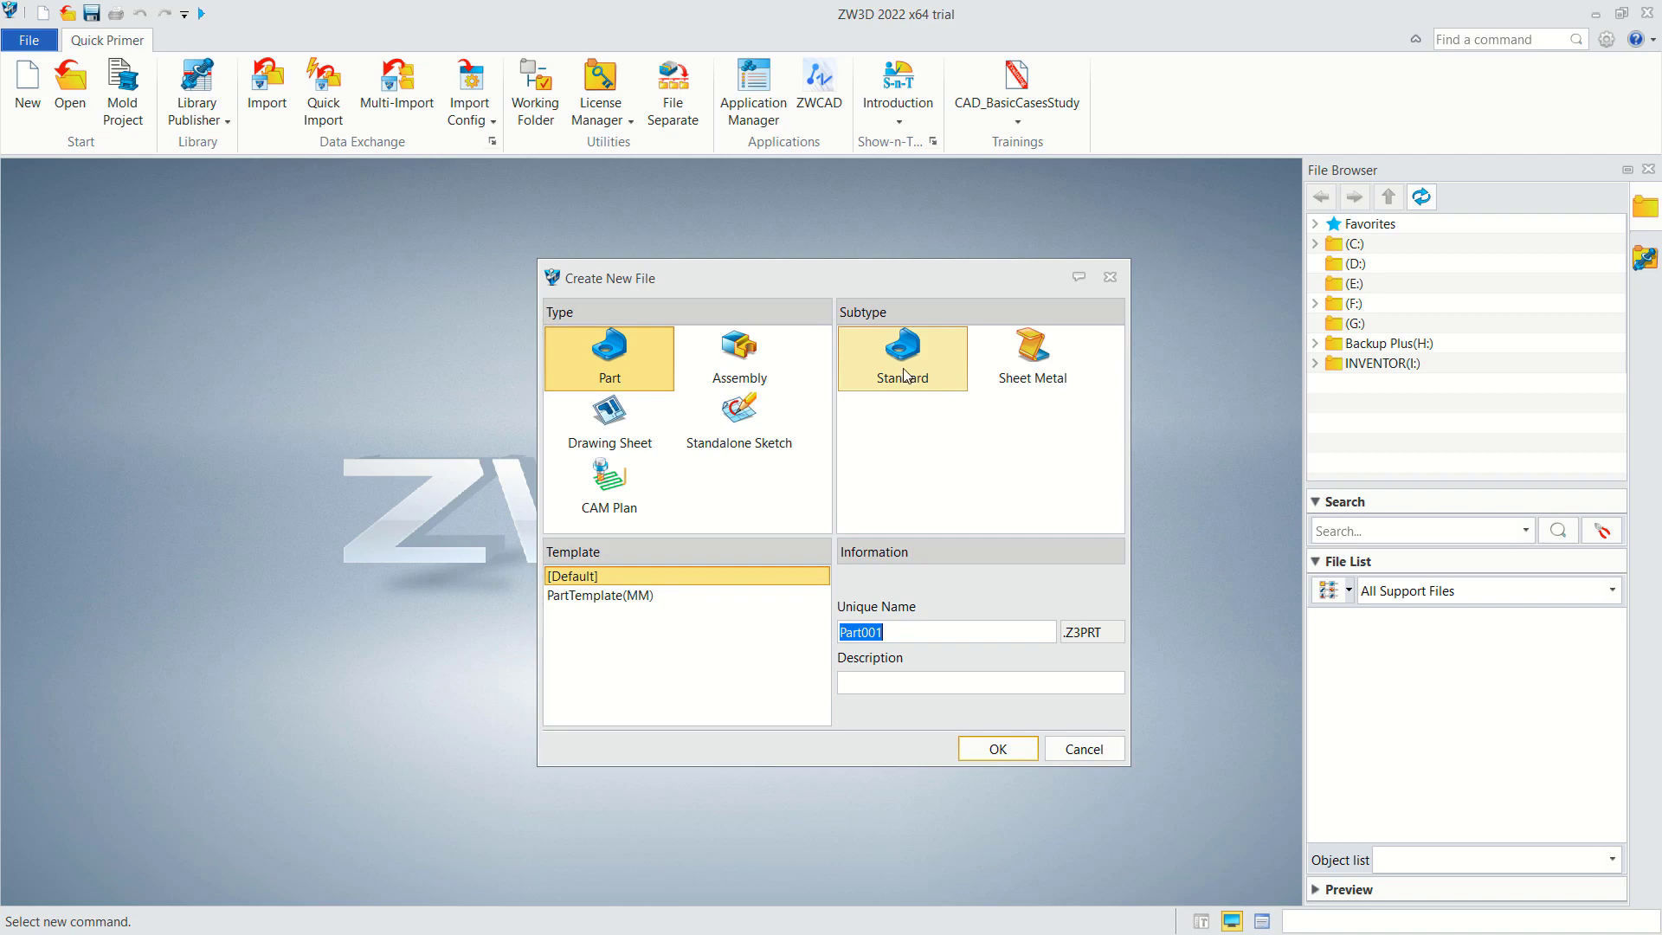
left_click(586, 604)
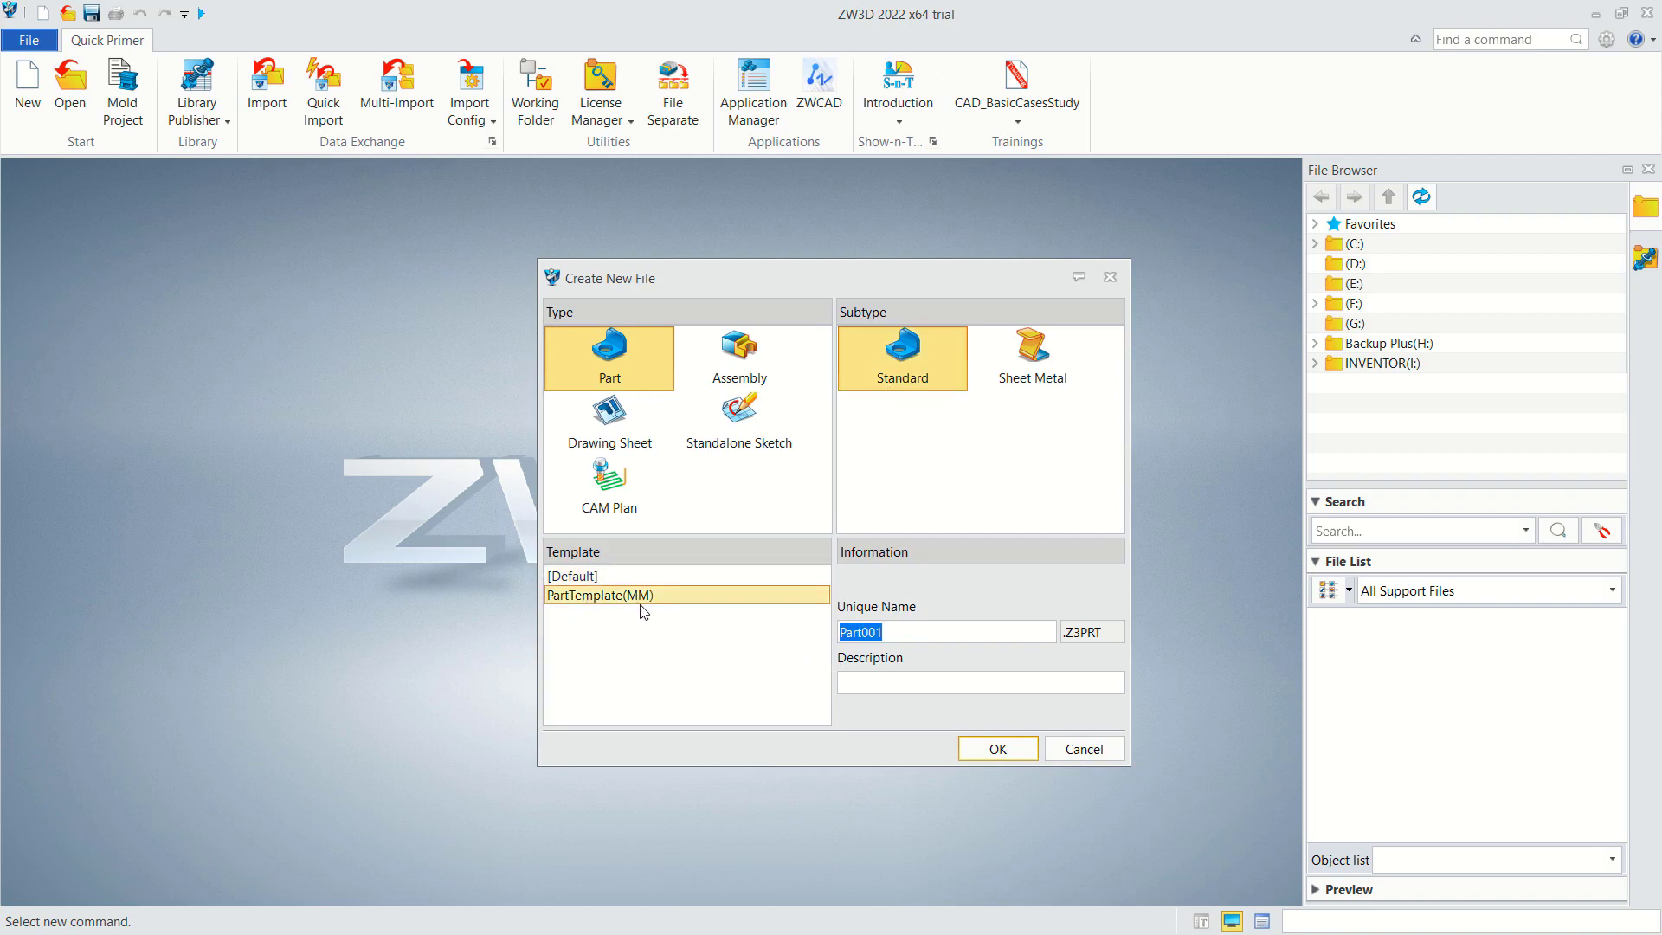
left_click(1000, 743)
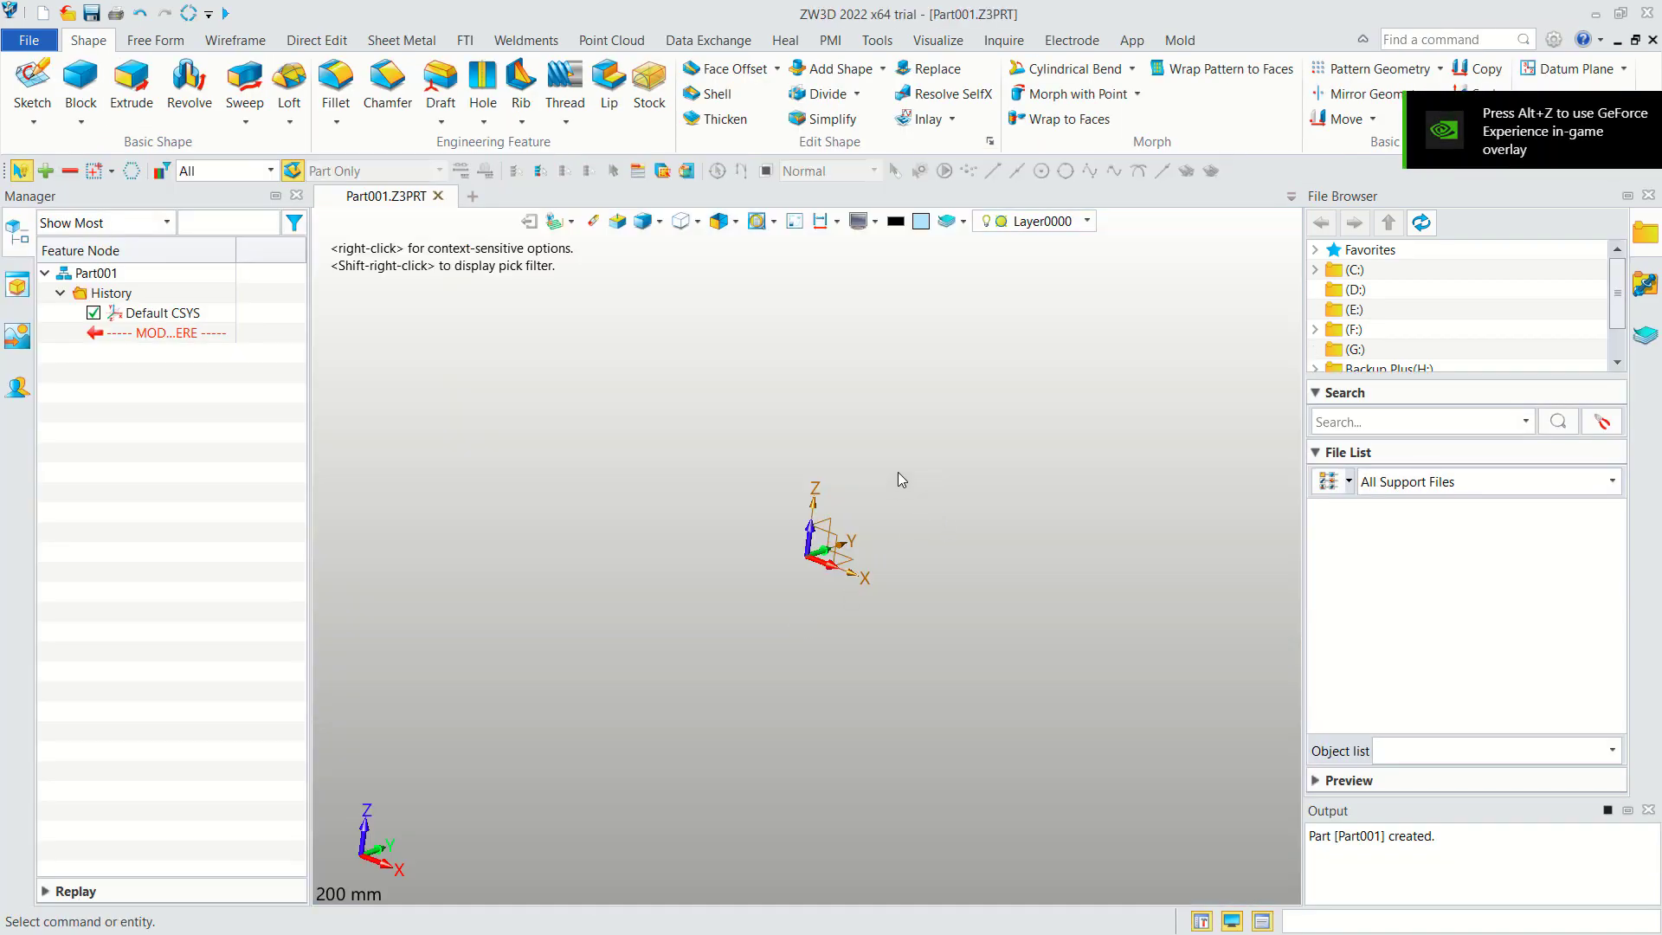
Start Sketch1 on the XZ datum plane.
left_click(32, 86)
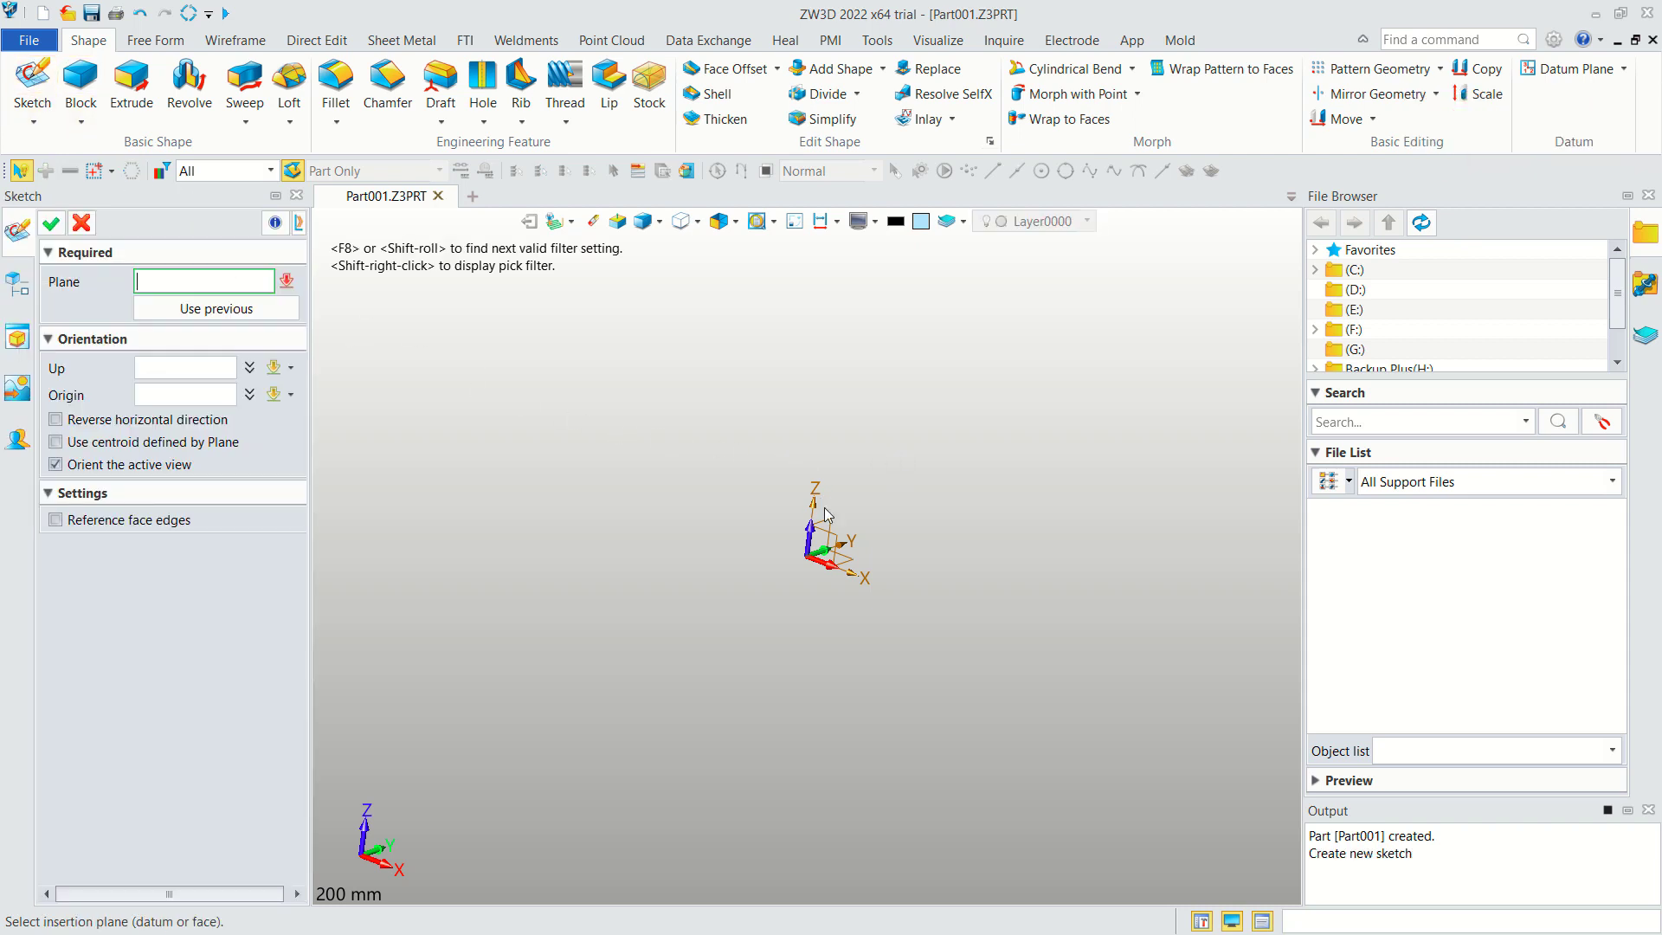
left_click(829, 554)
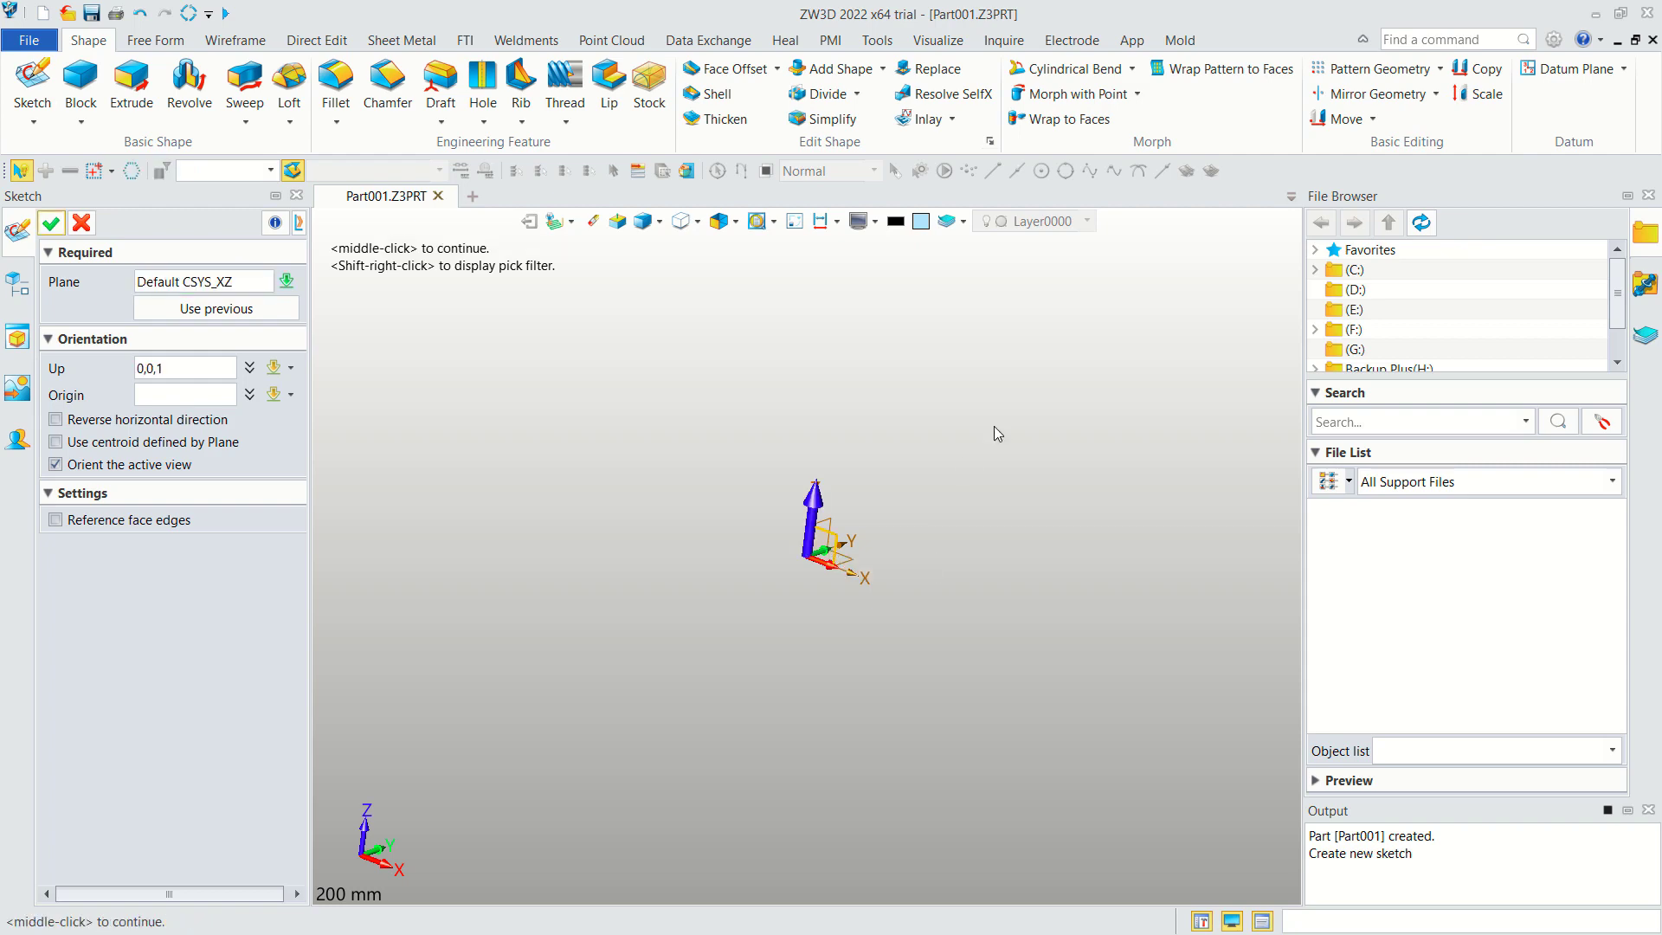
left_click(51, 223)
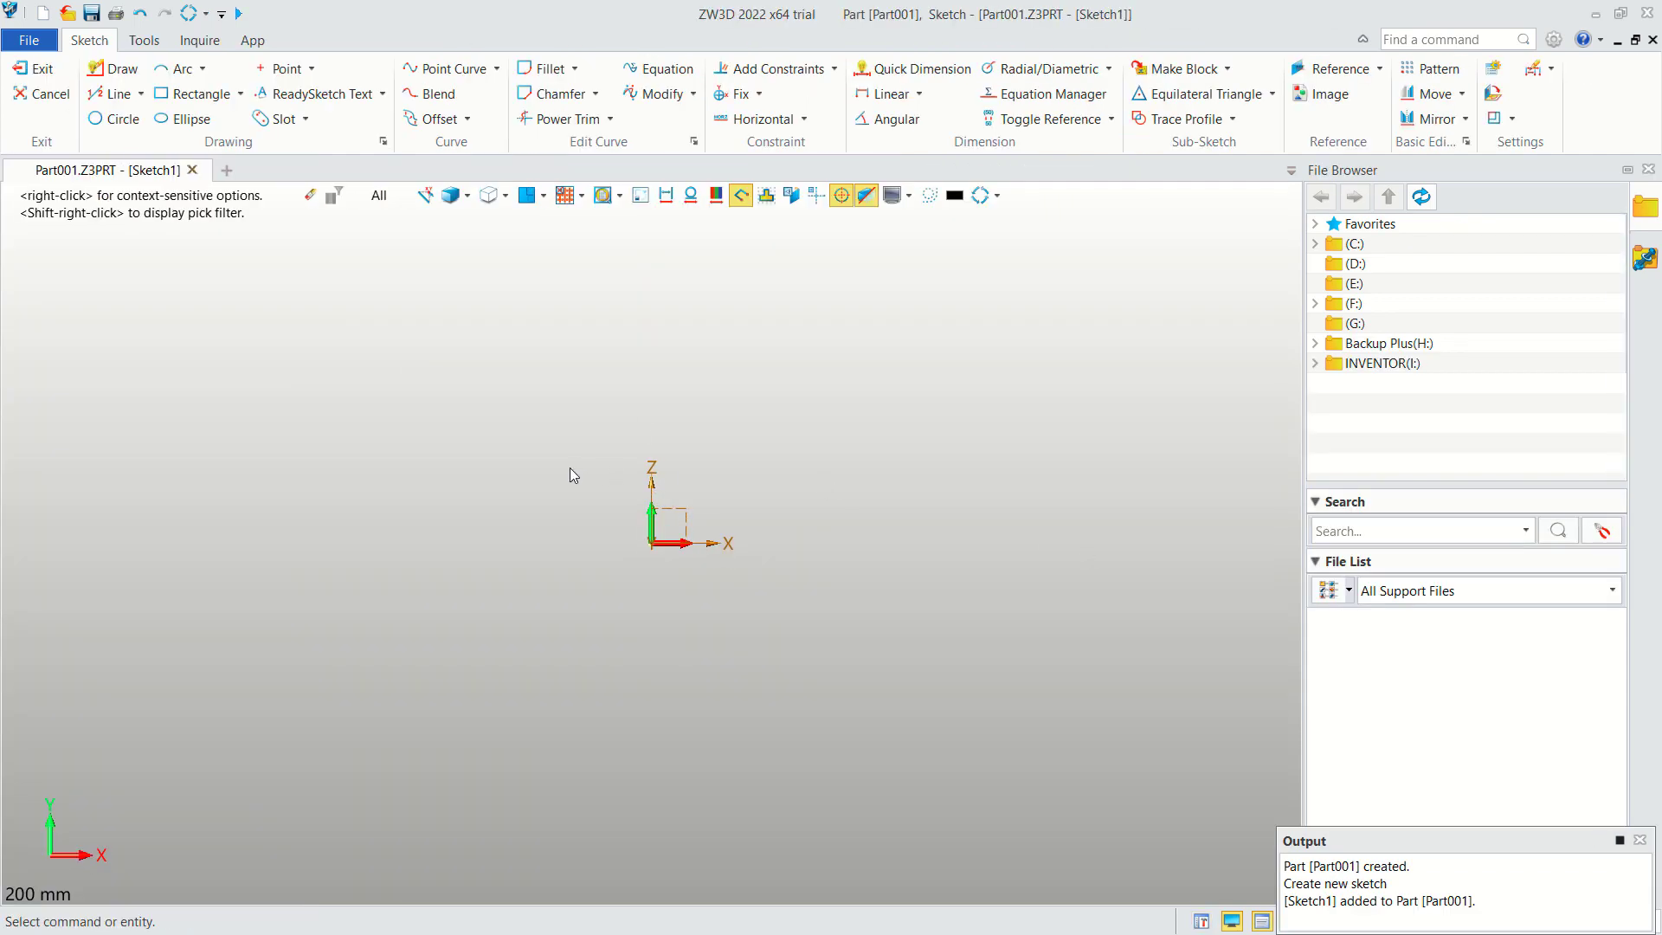
Draw concentric circles of radius 25 and 20 centred on the sketch origin.
left_click(118, 118)
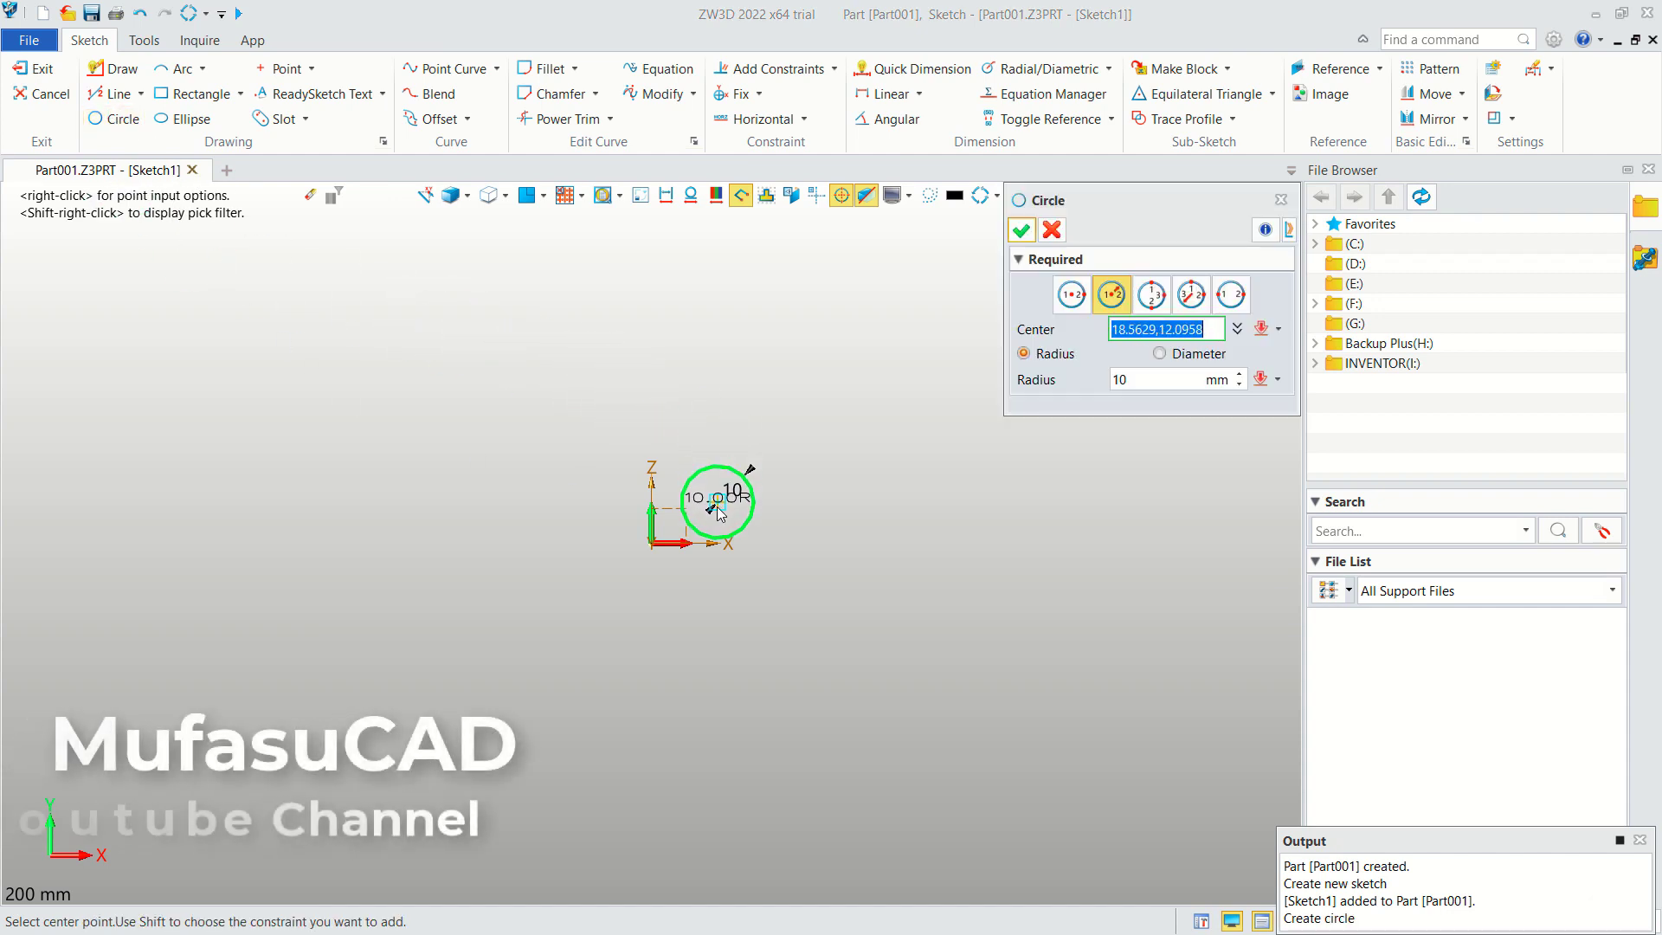
left_click(658, 542)
scroll(677, 538, "up", 5)
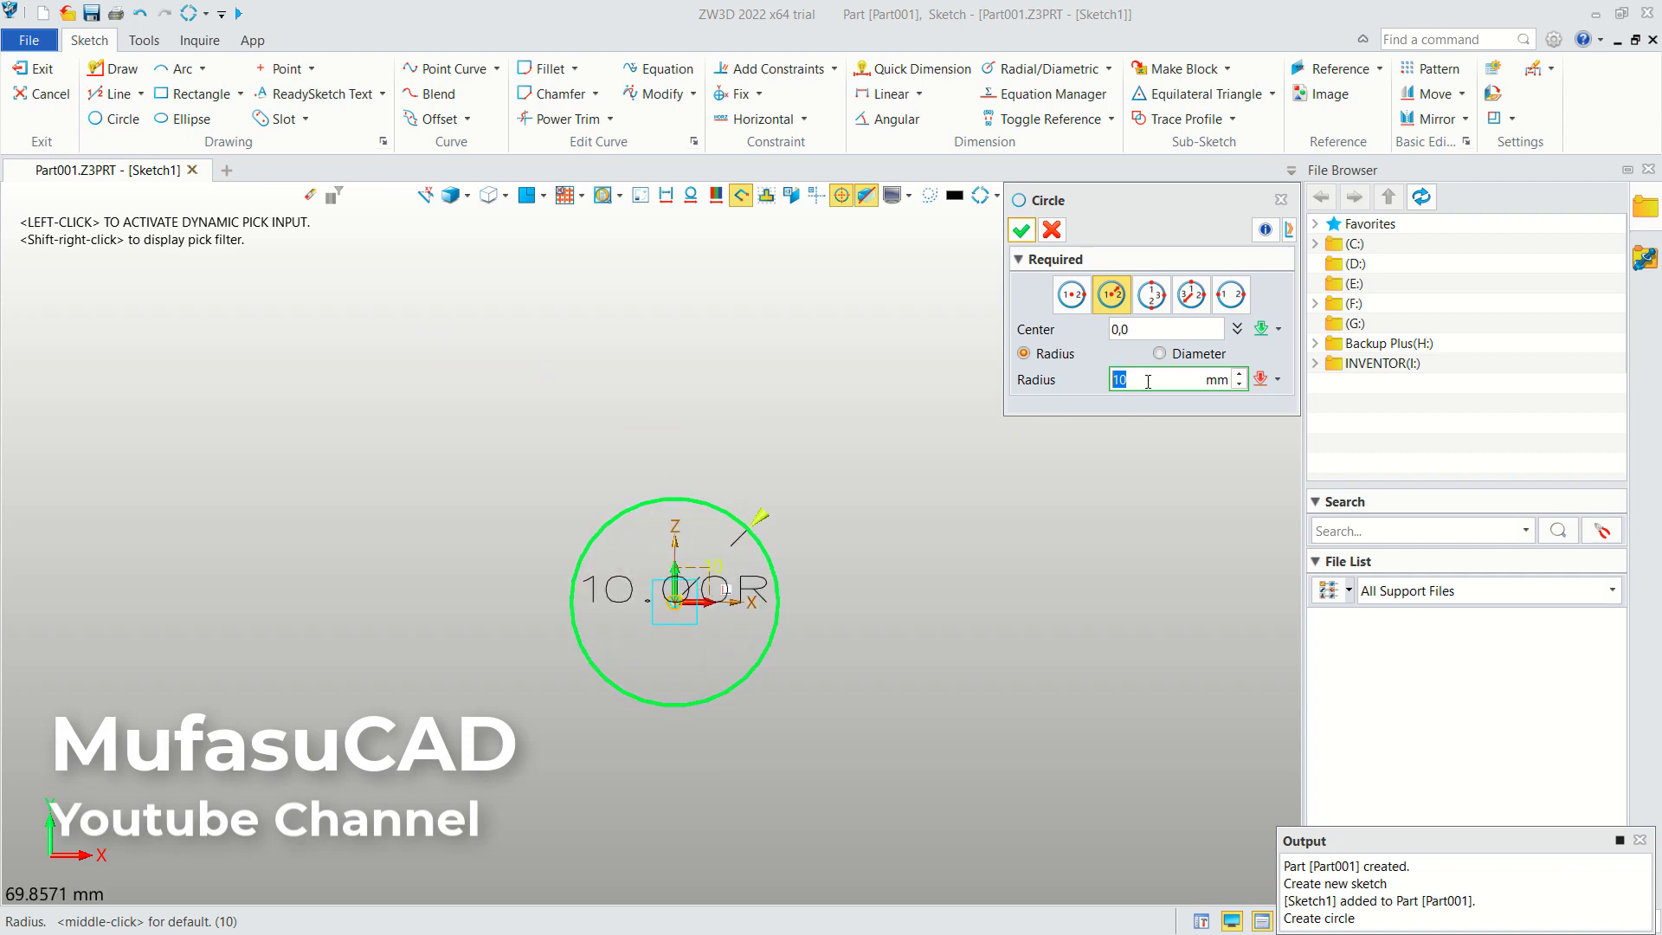
type("2")
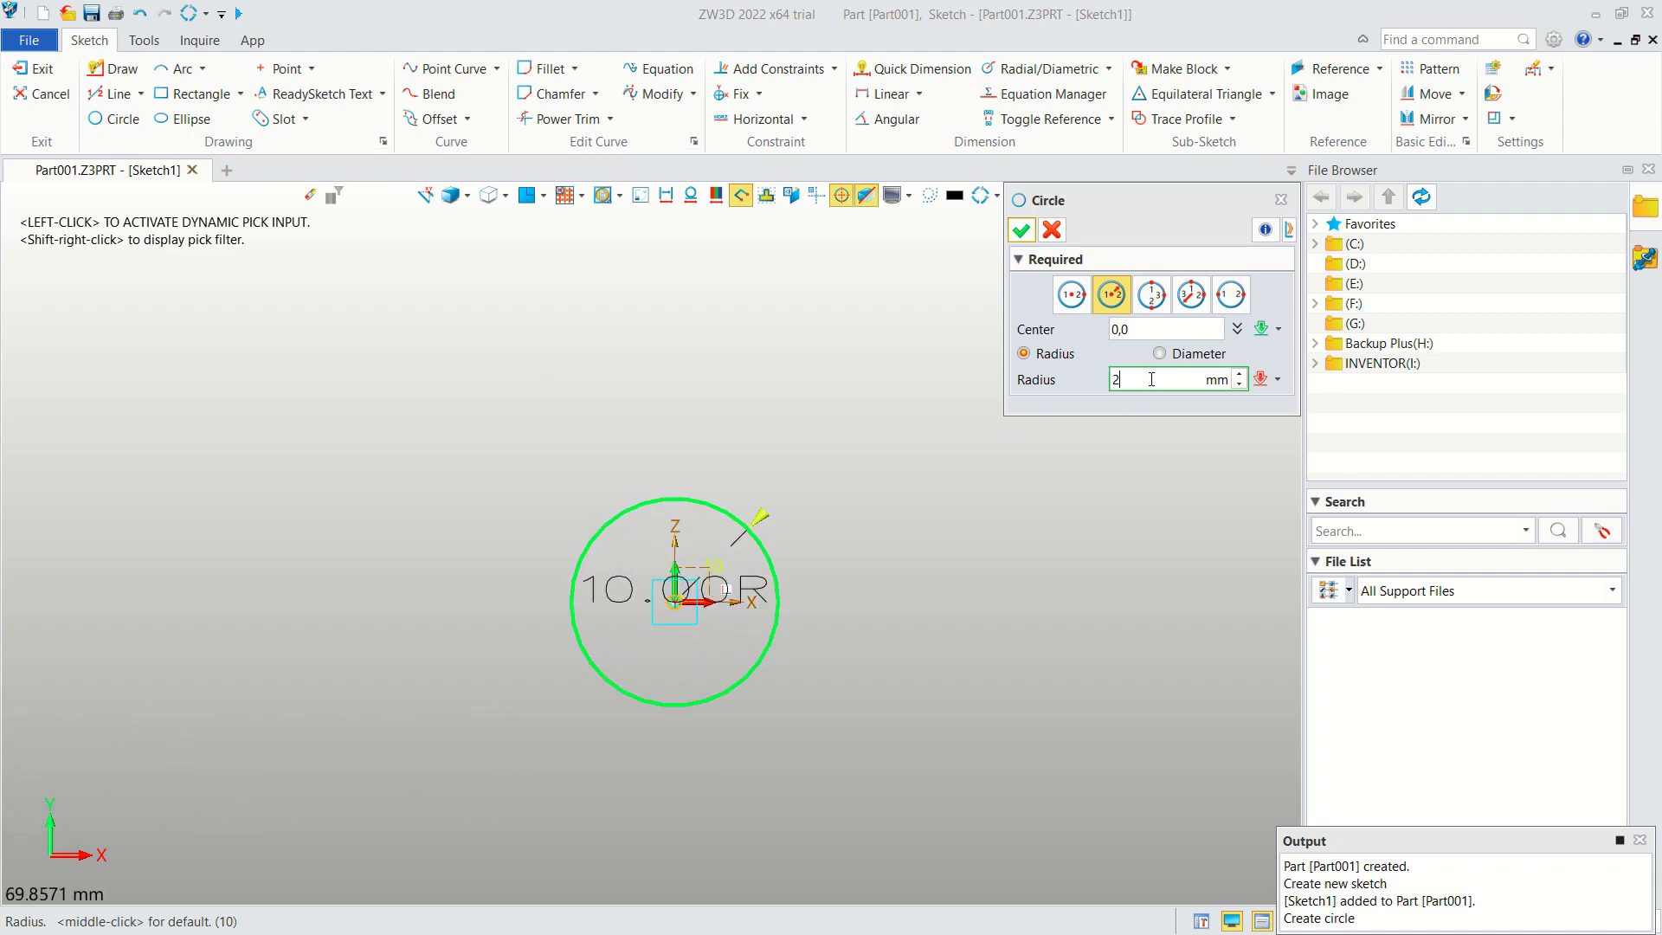
type("5")
key("Return")
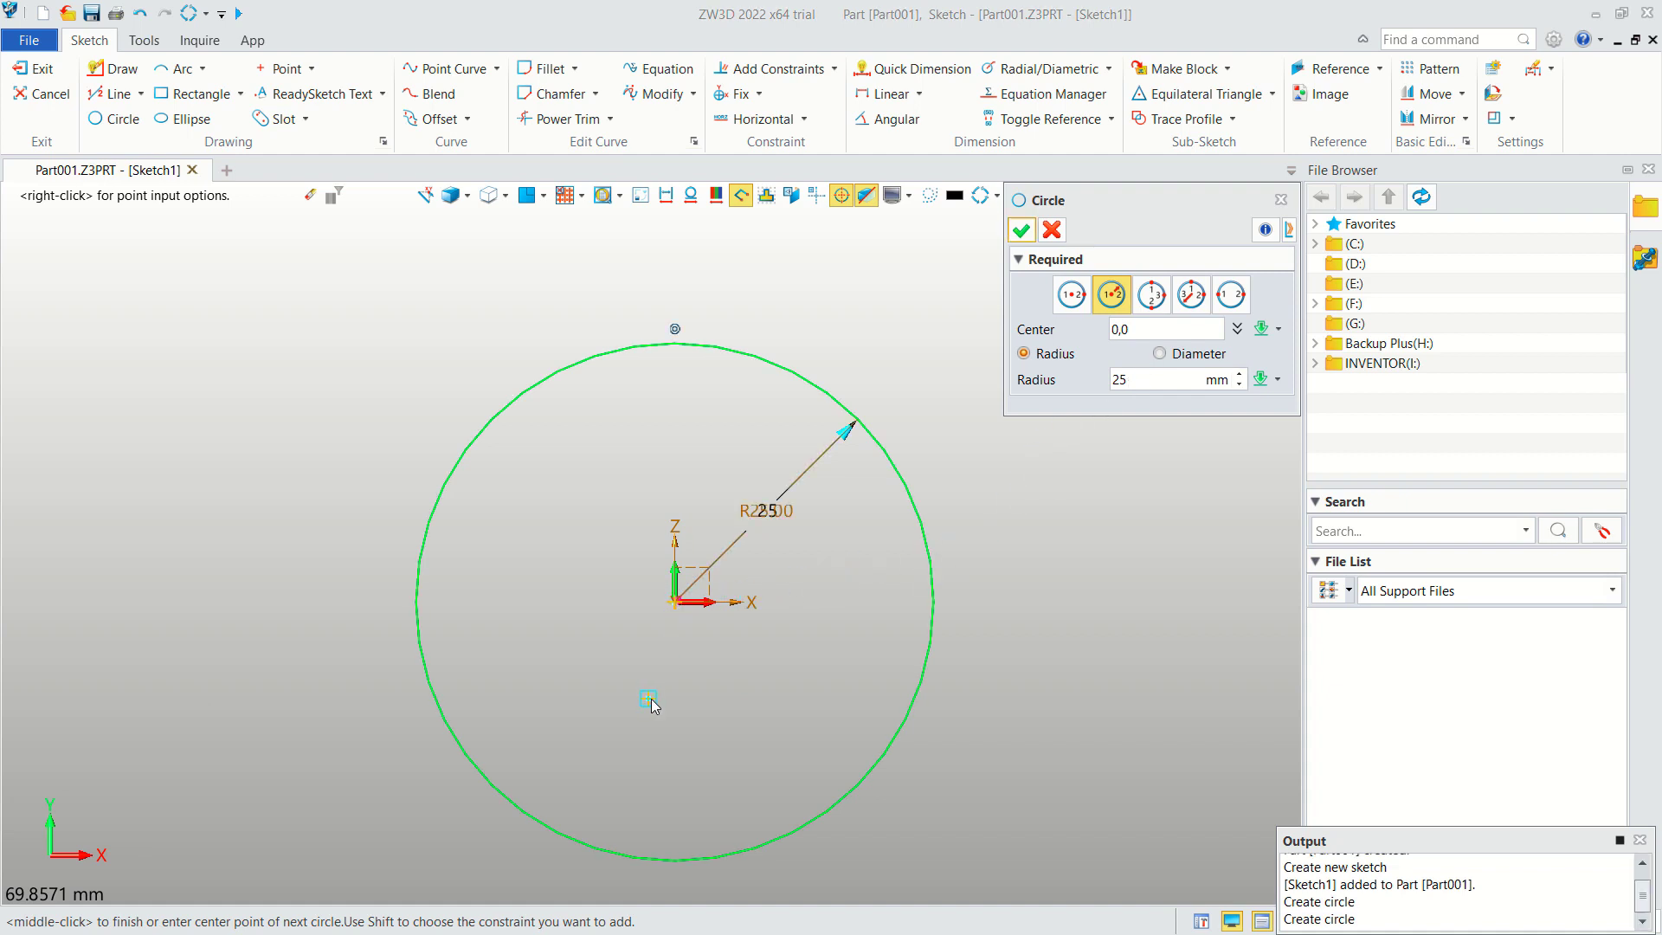
left_click(1098, 379)
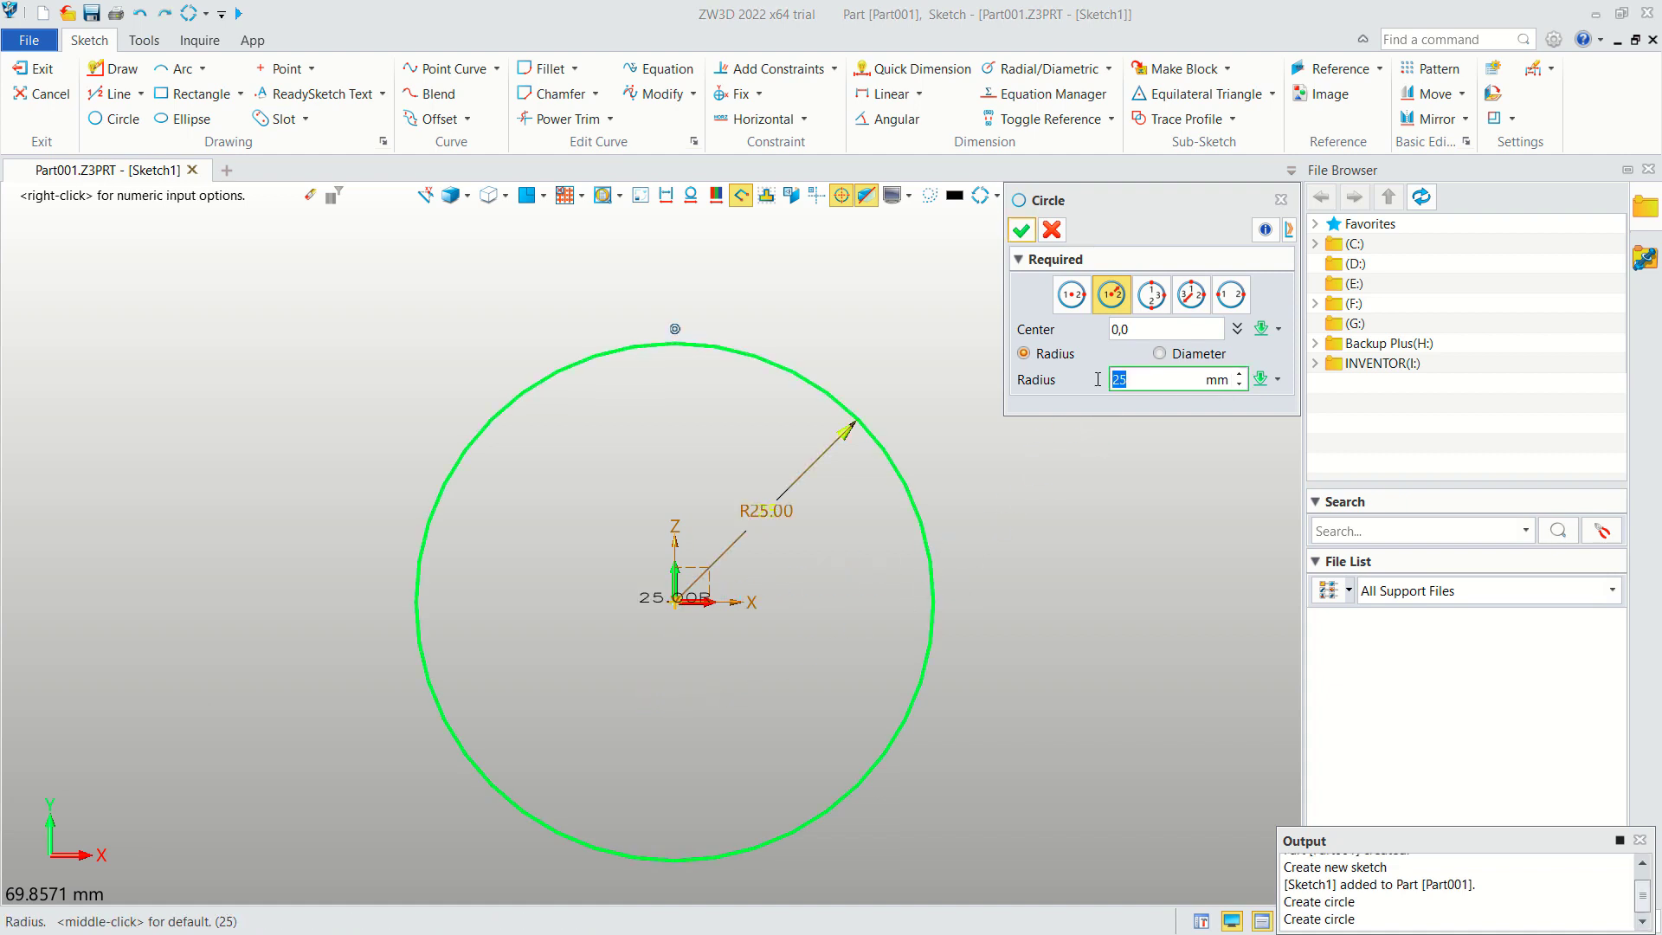
key("Return")
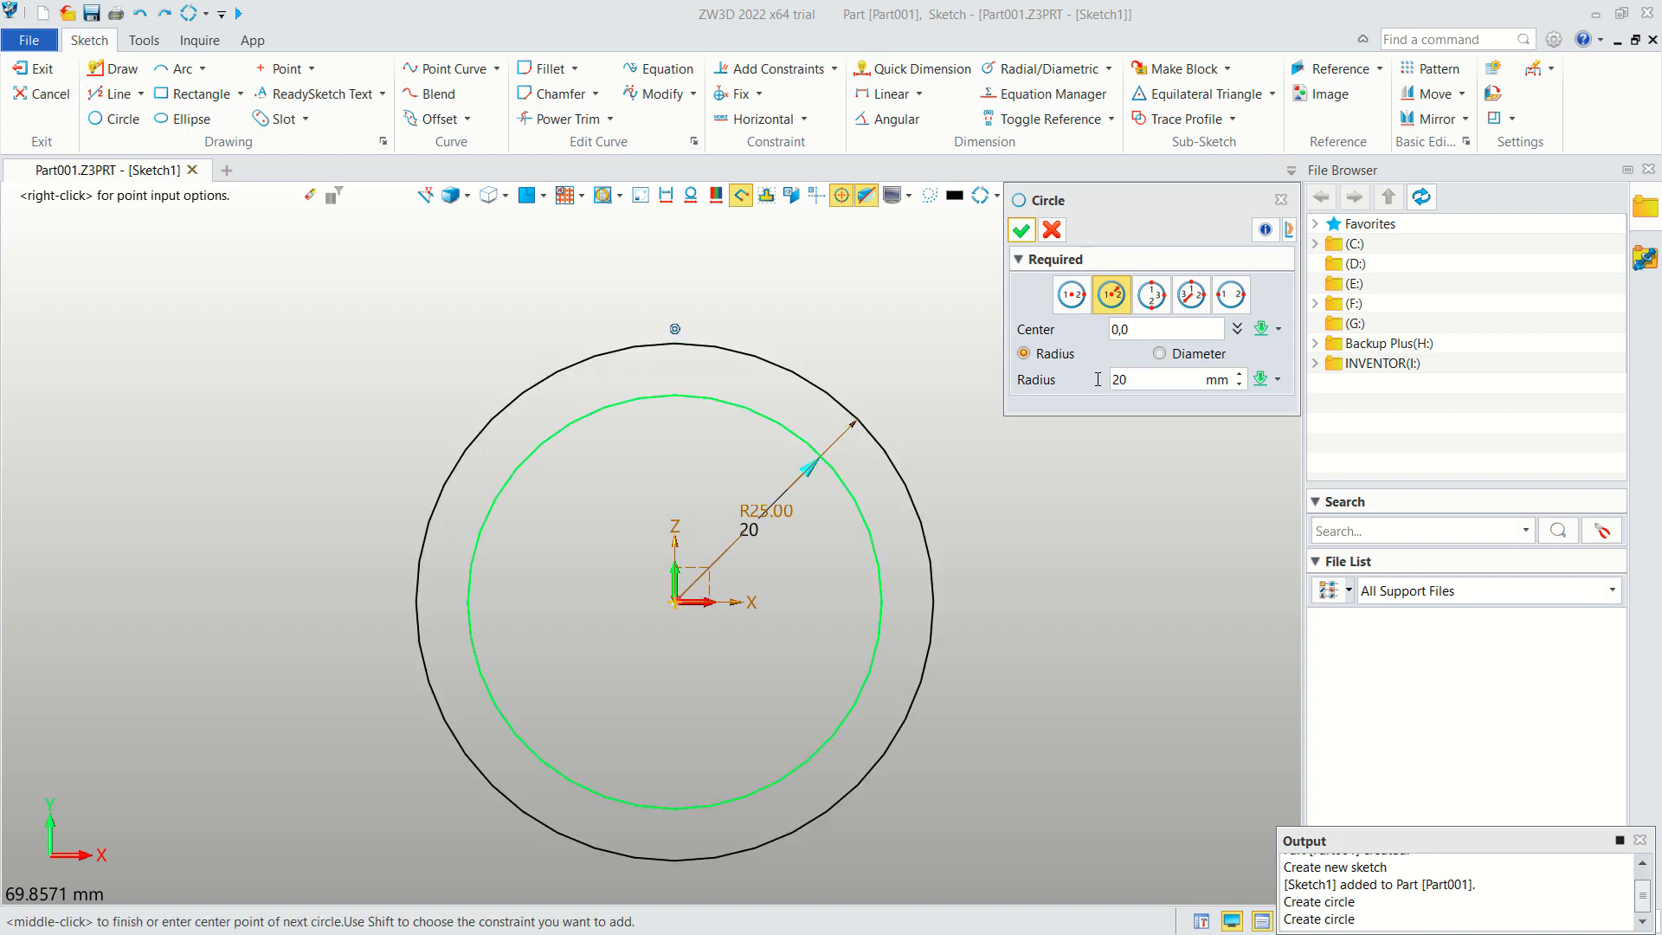
scroll(808, 478, "down", 3)
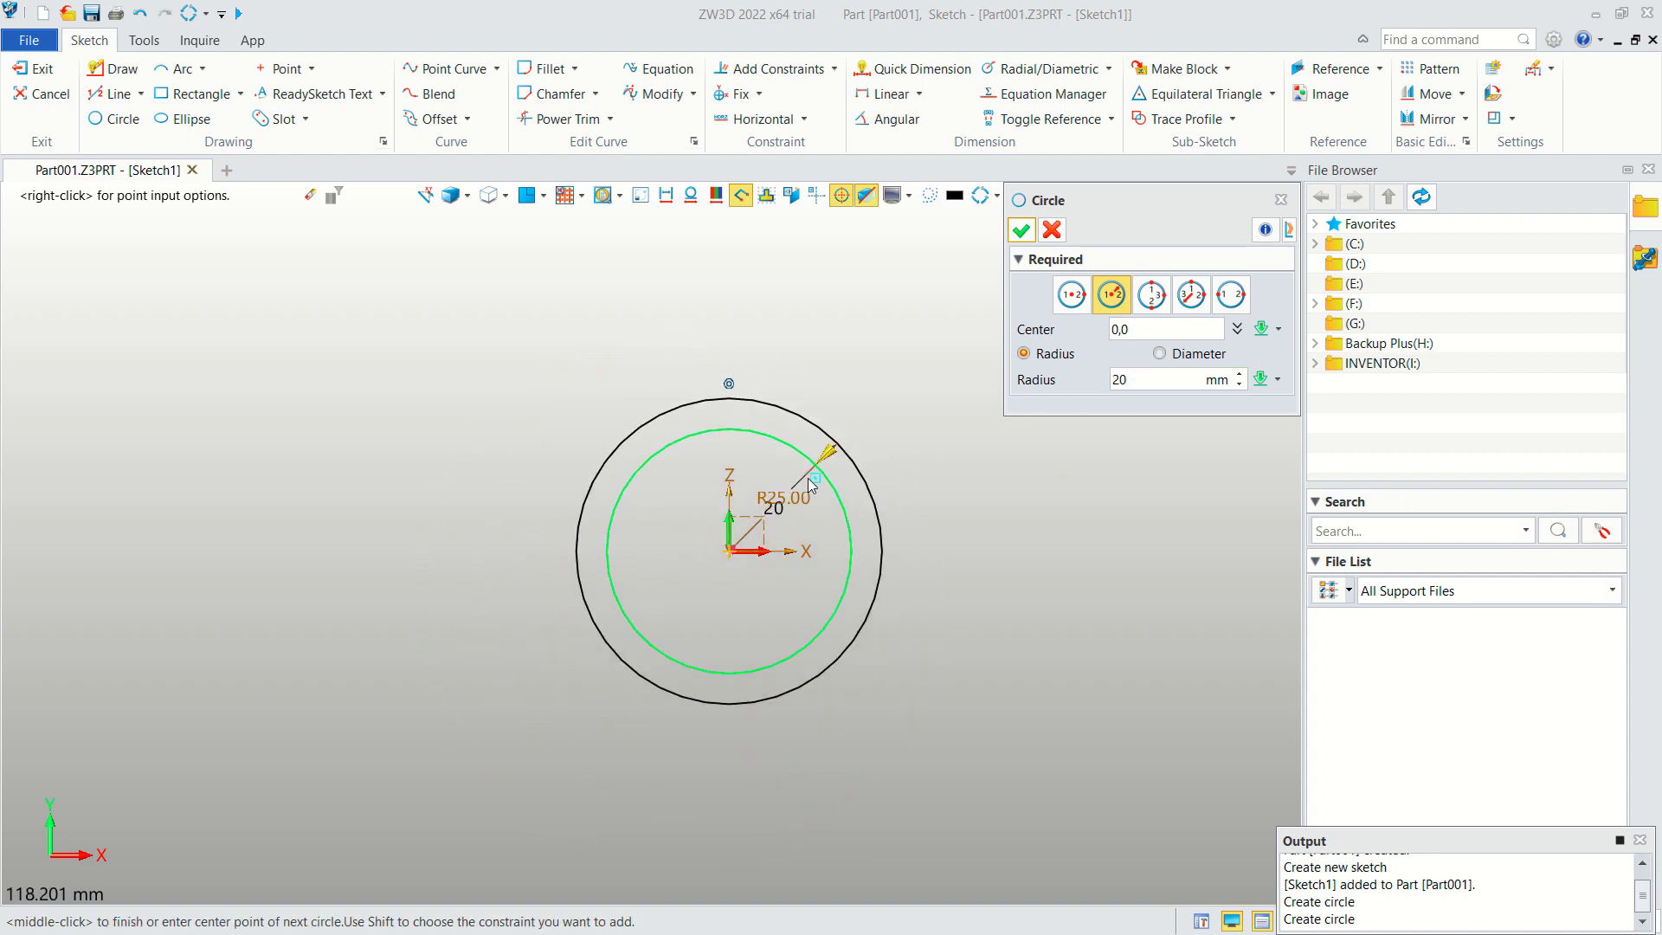
scroll(770, 370, "up", 2)
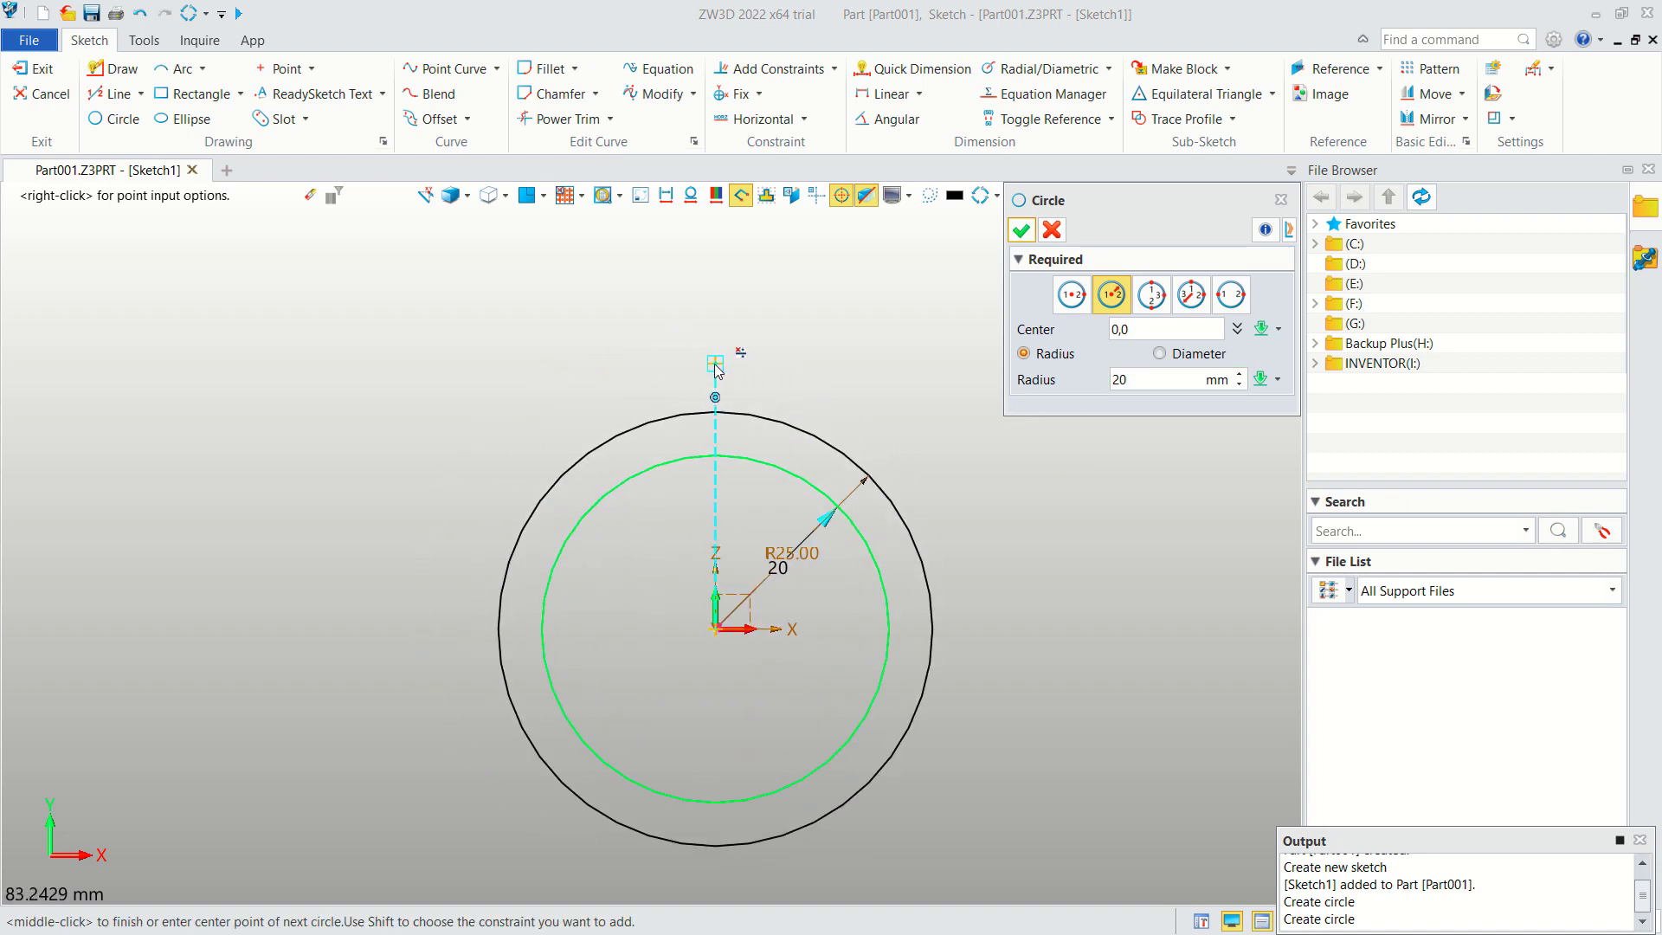
Add a radius 5 circle centred above the origin on the Z axis.
left_click(715, 358)
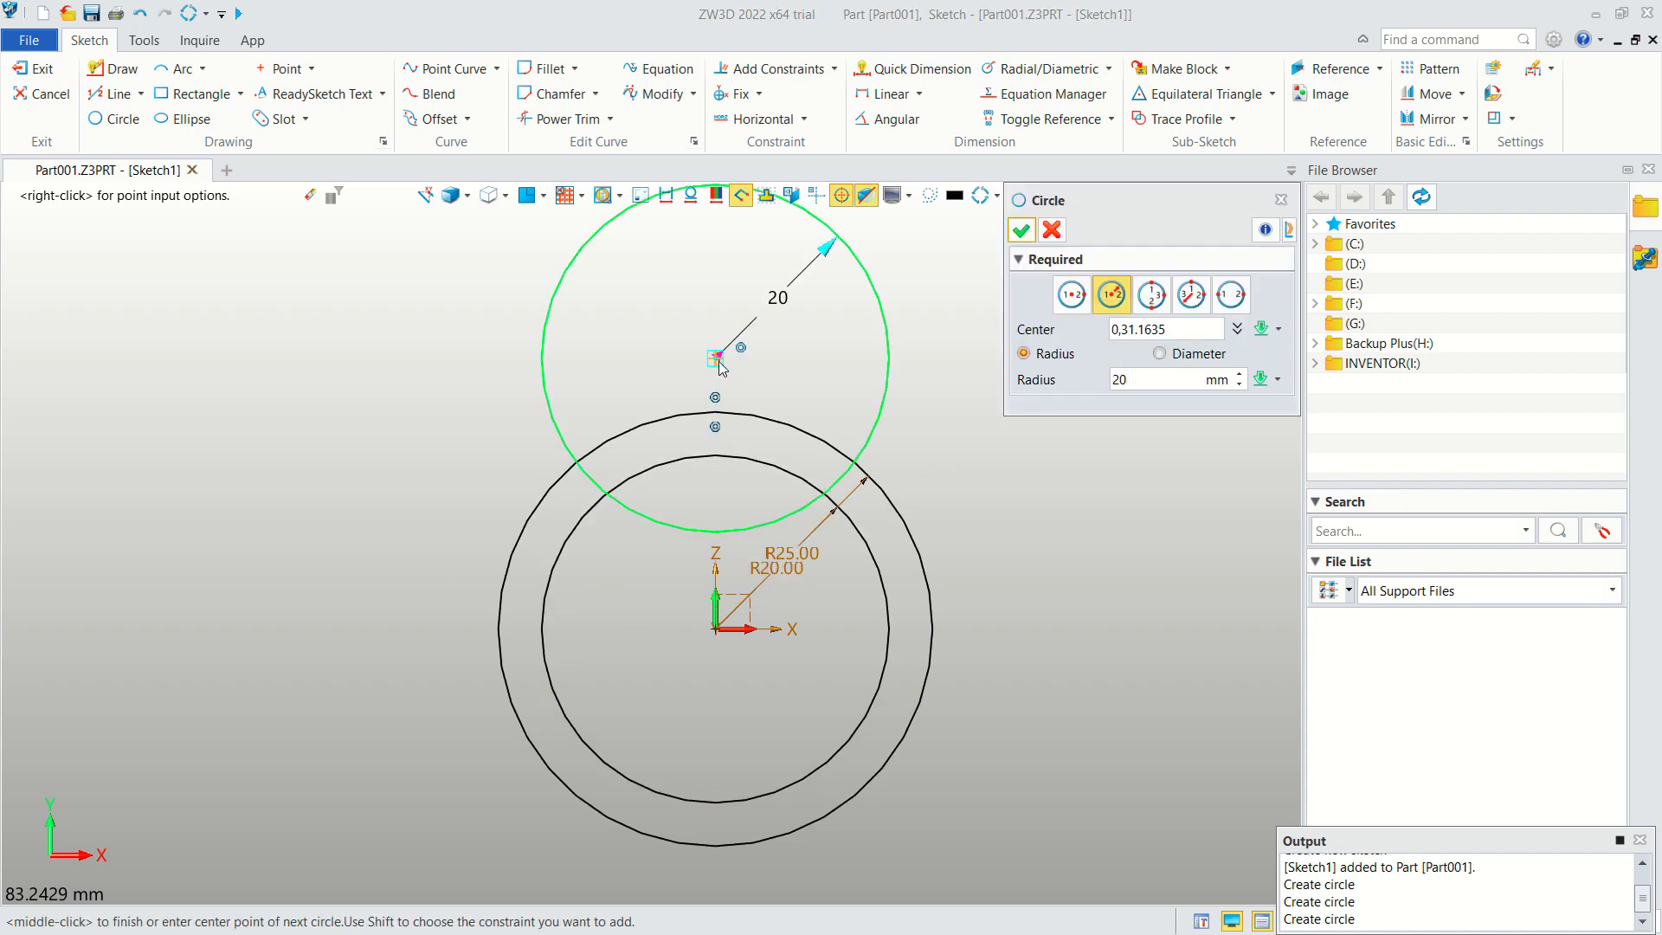
left_click(1152, 381)
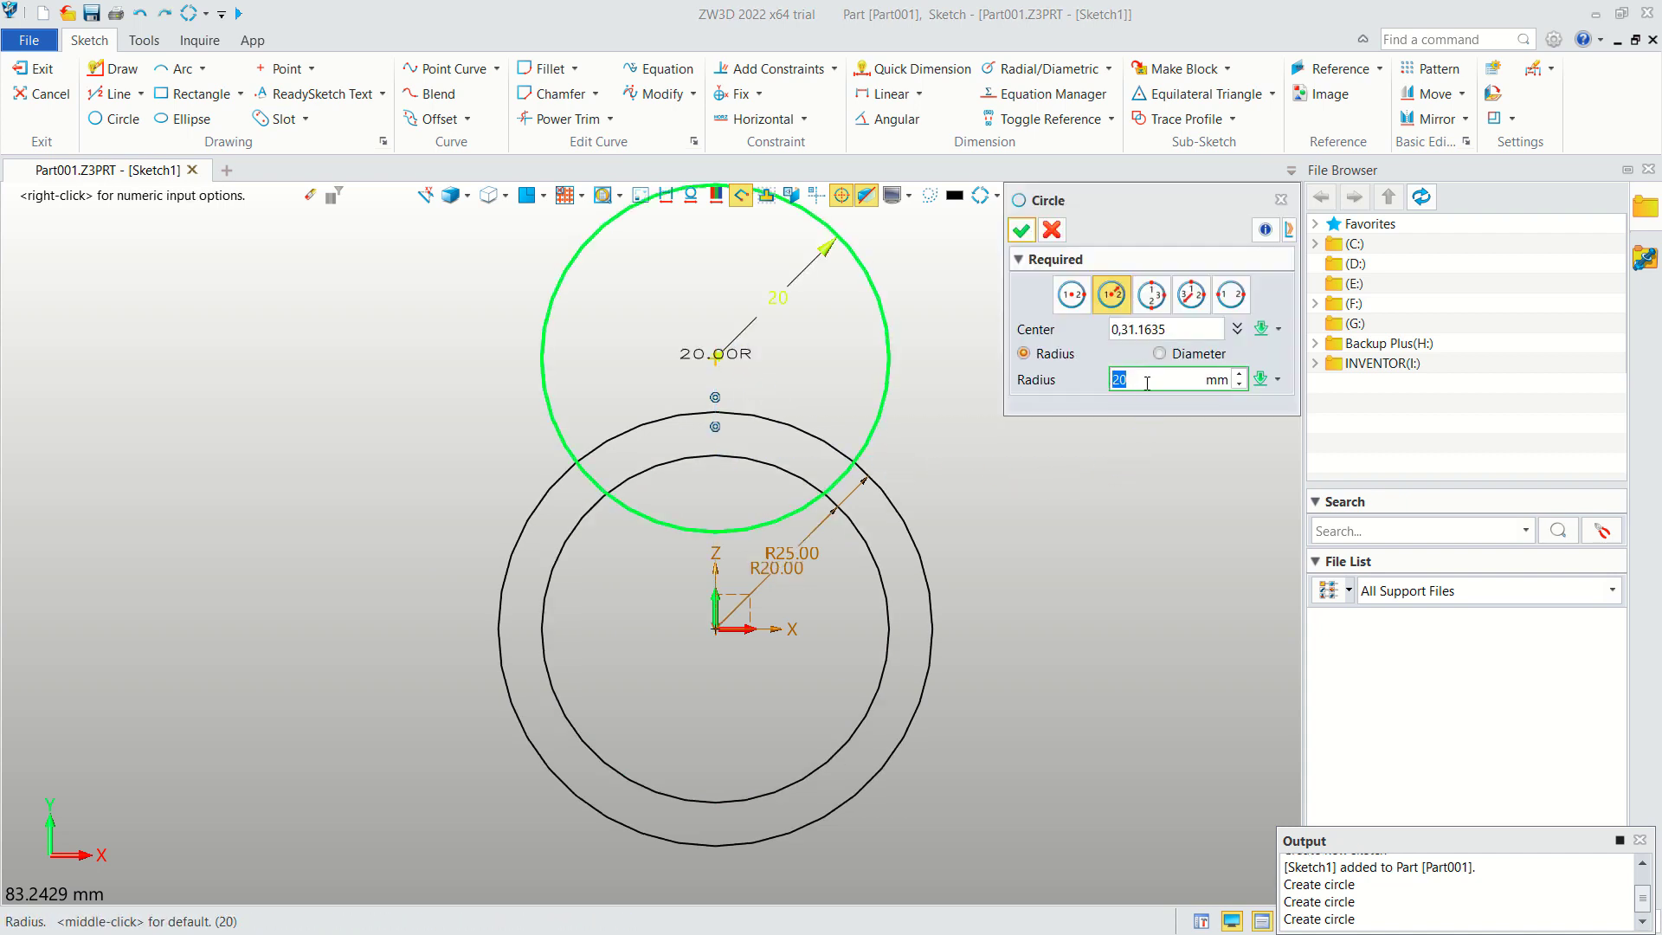
type("5")
key("Return")
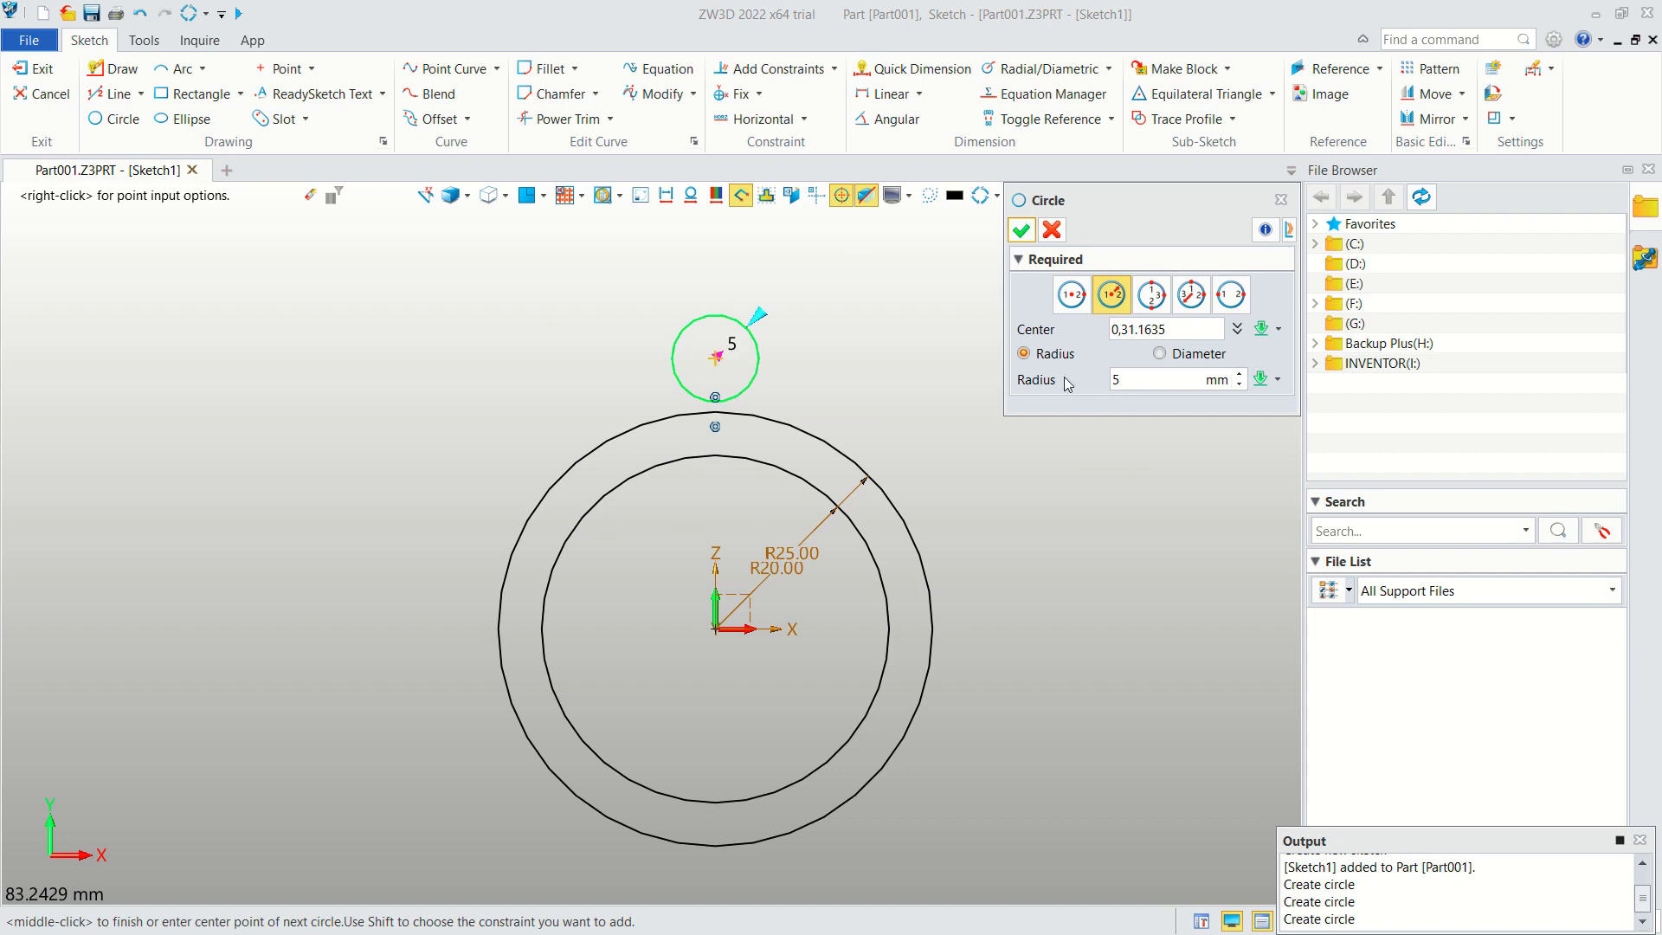
left_click(922, 69)
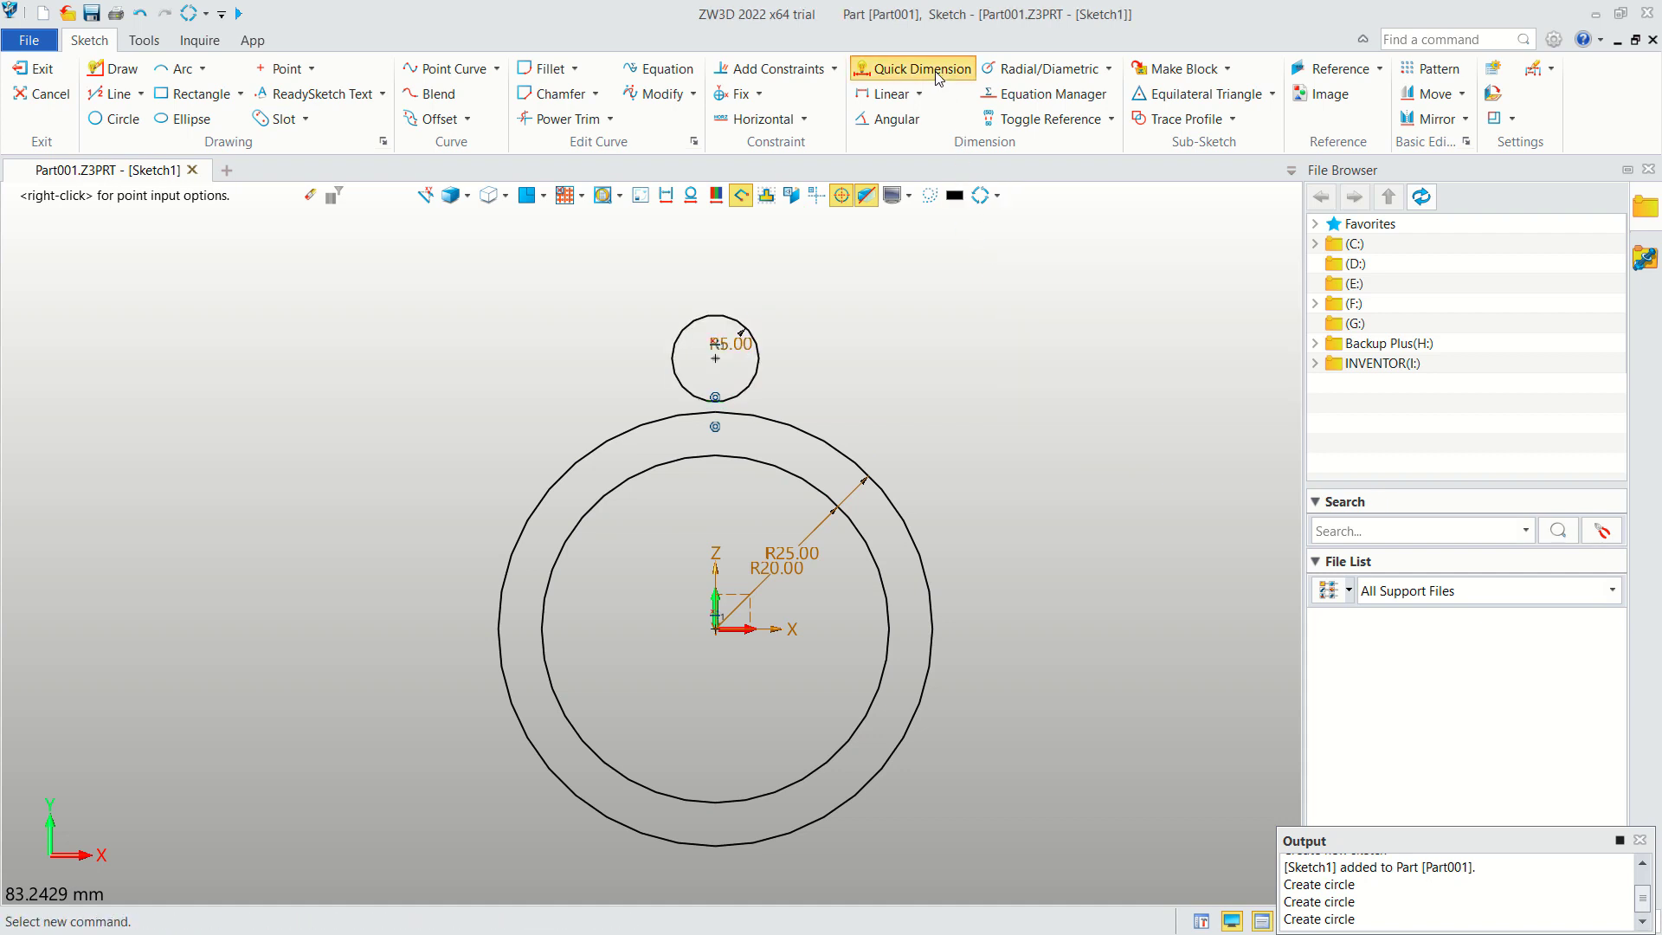
Dimension the small circle's centre 30 mm above the origin.
left_click(715, 362)
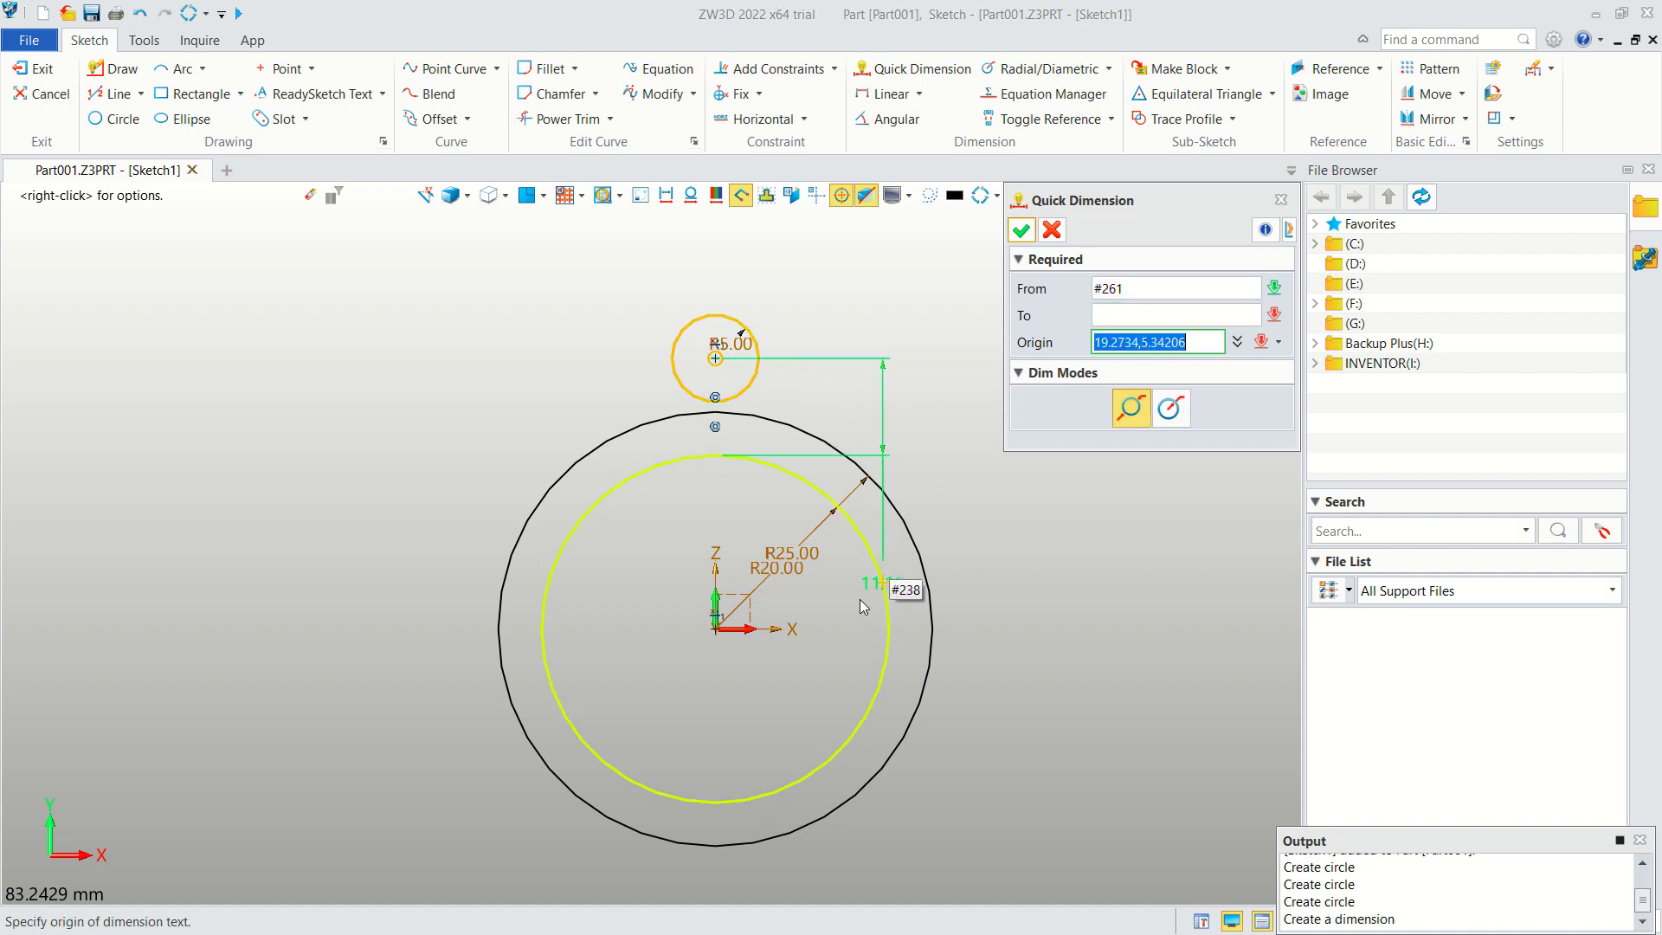
left_click(715, 631)
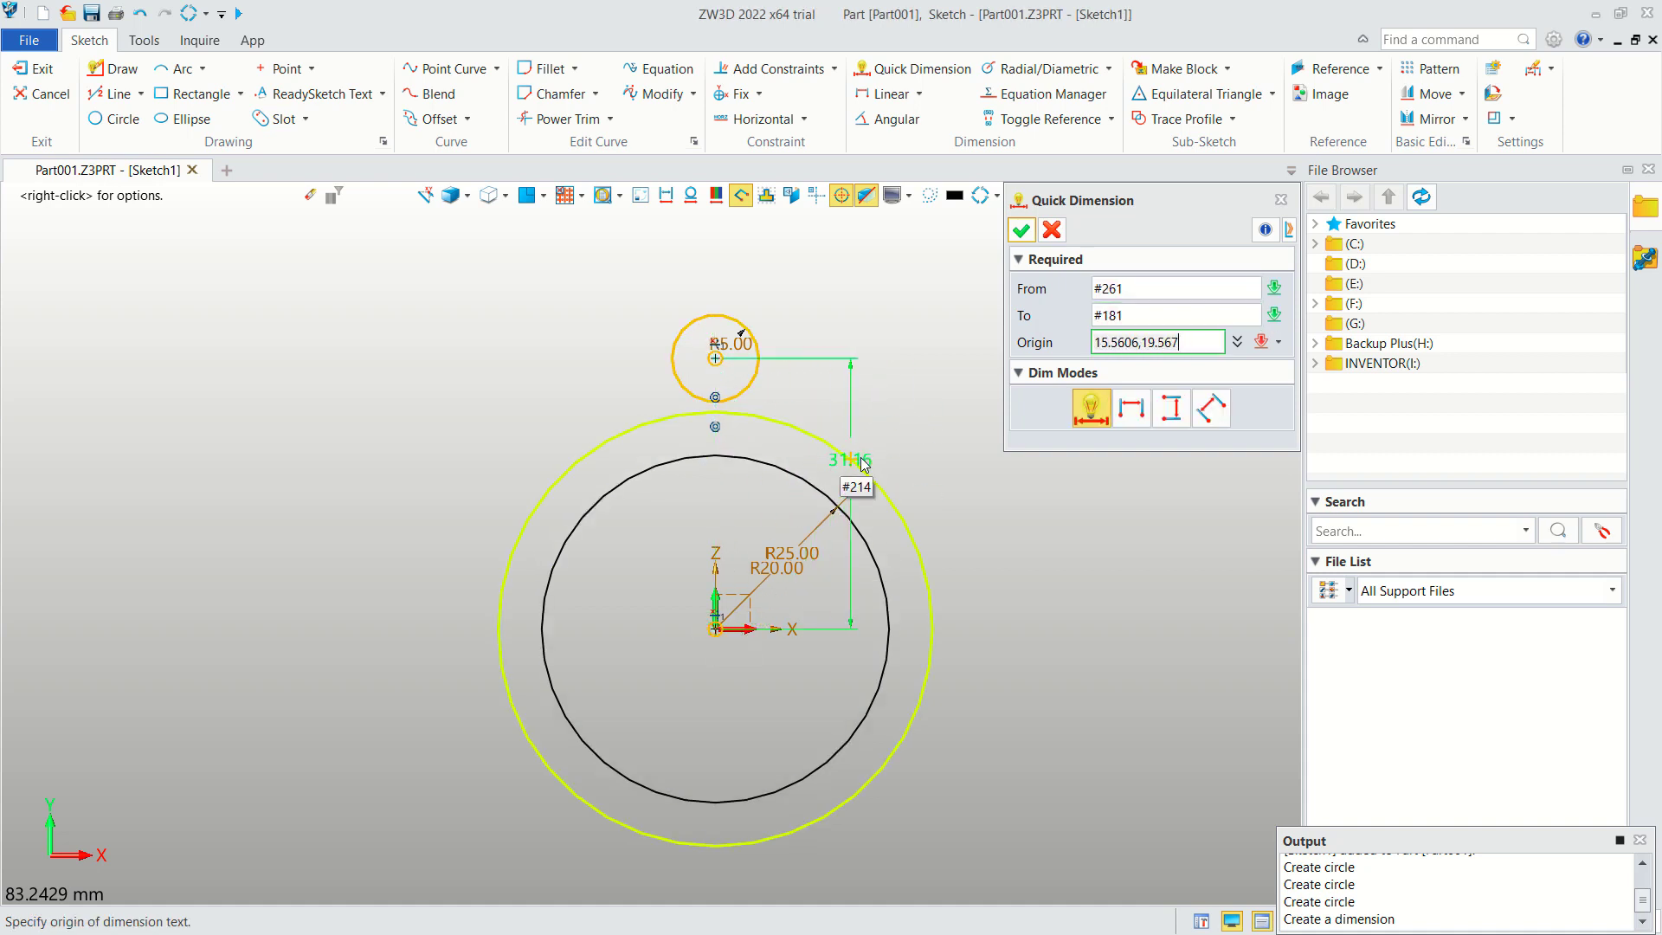
left_click(931, 476)
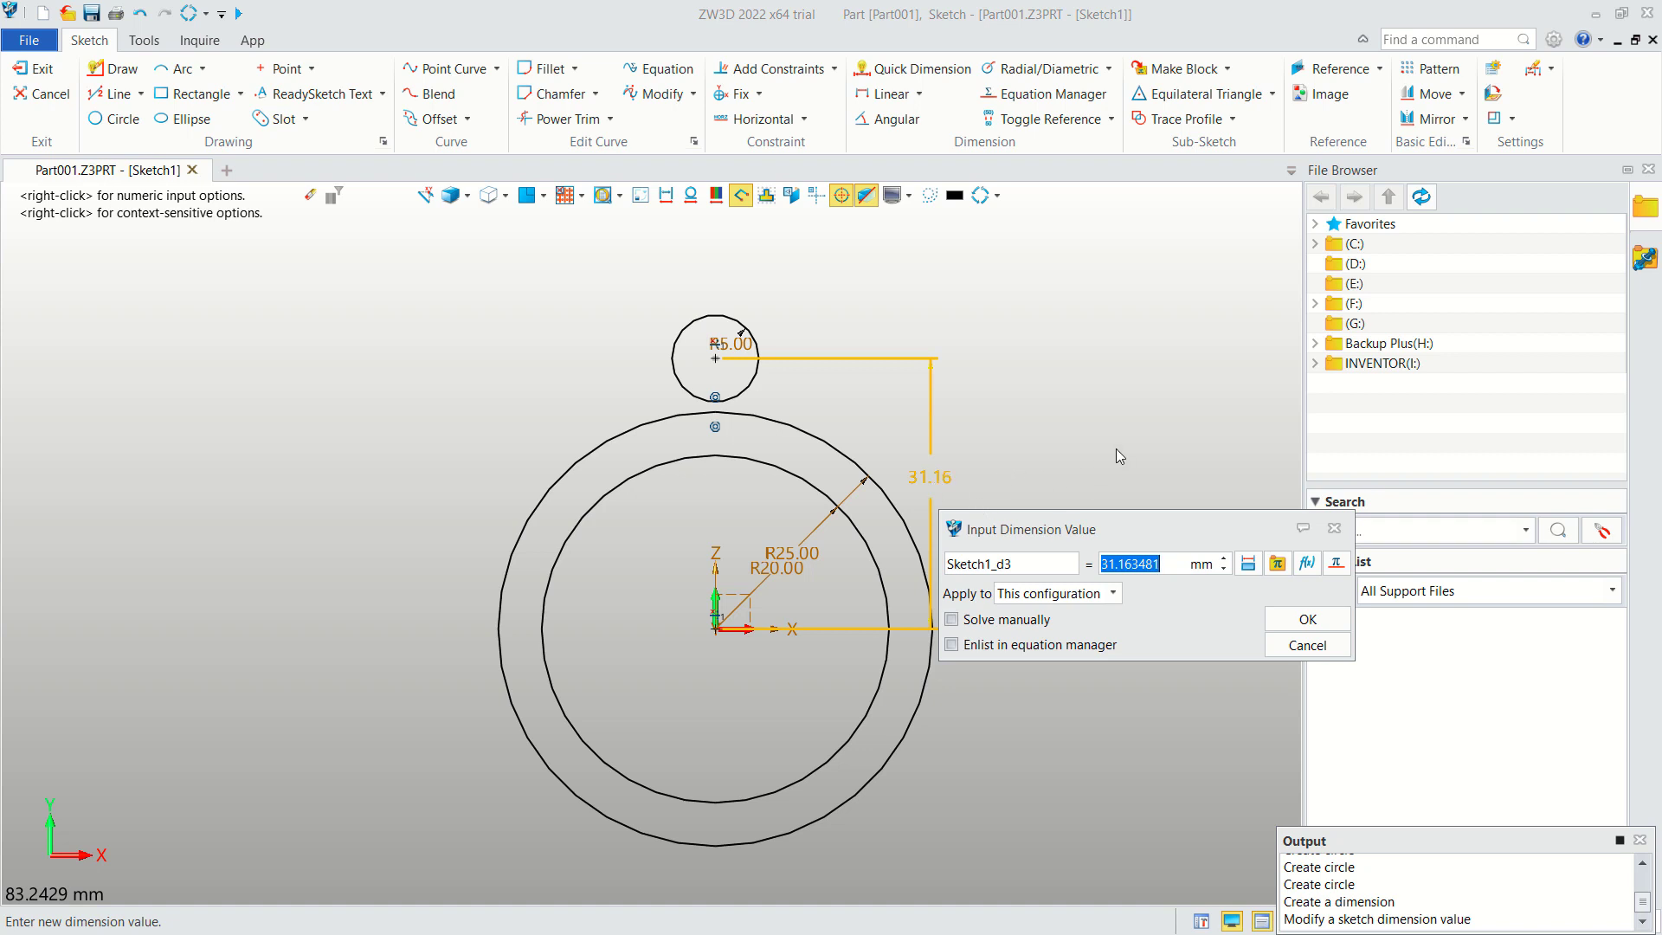
type("30")
key("Return")
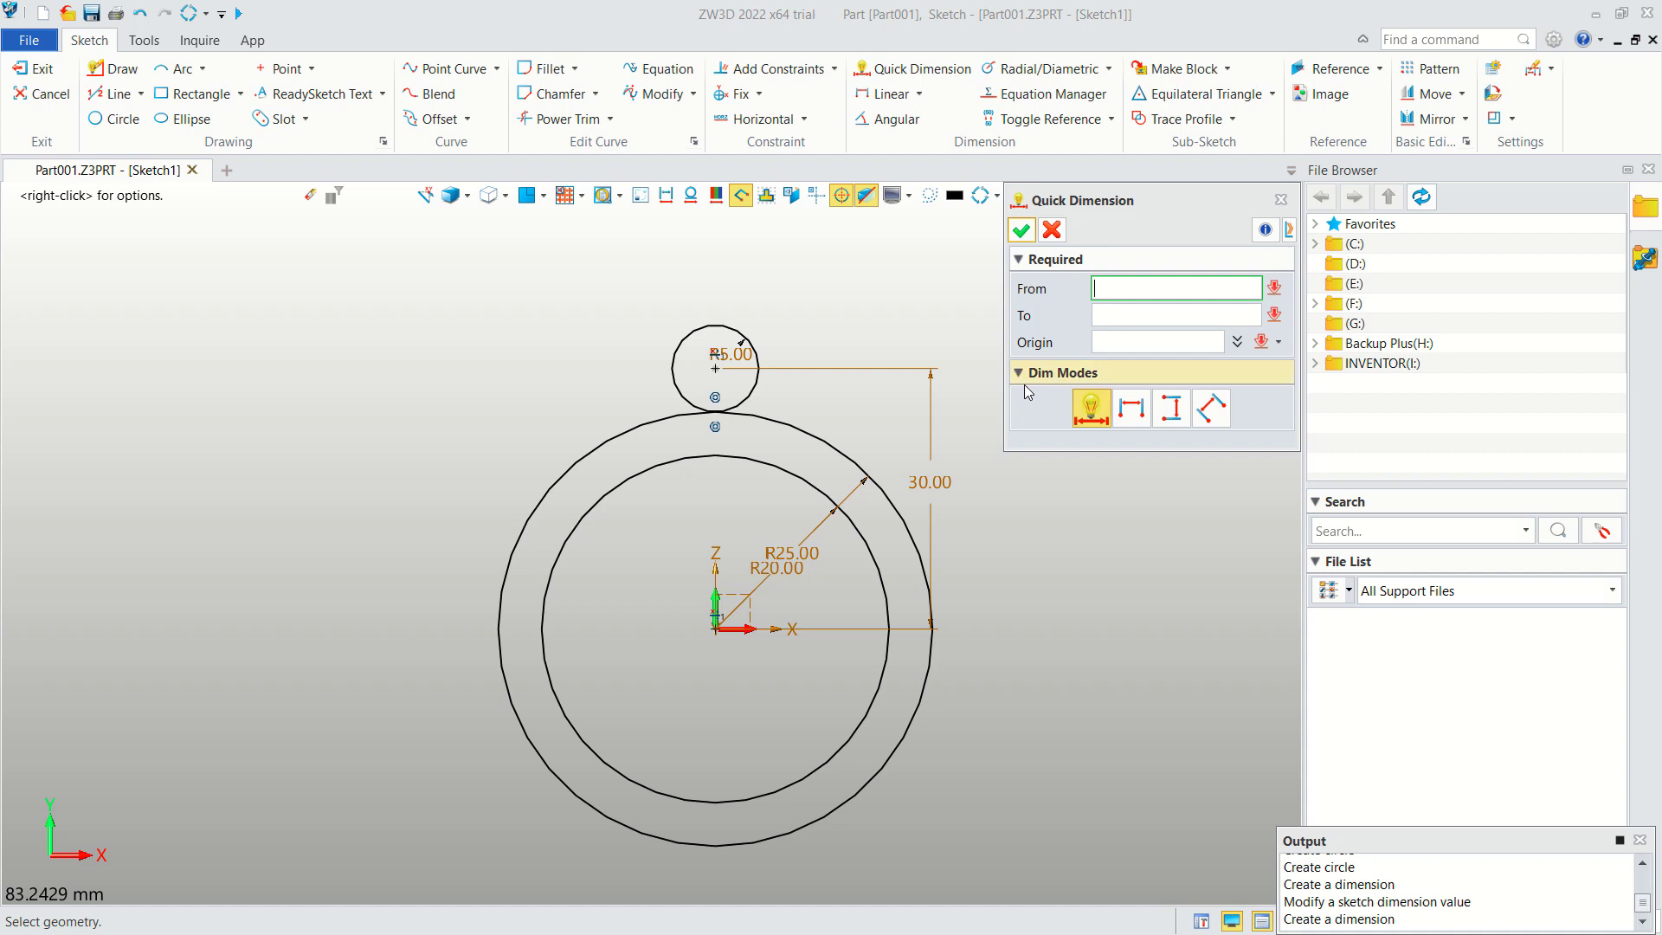
Draw two vertical lines from the outer circle to both sides of the small circle.
left_click(115, 93)
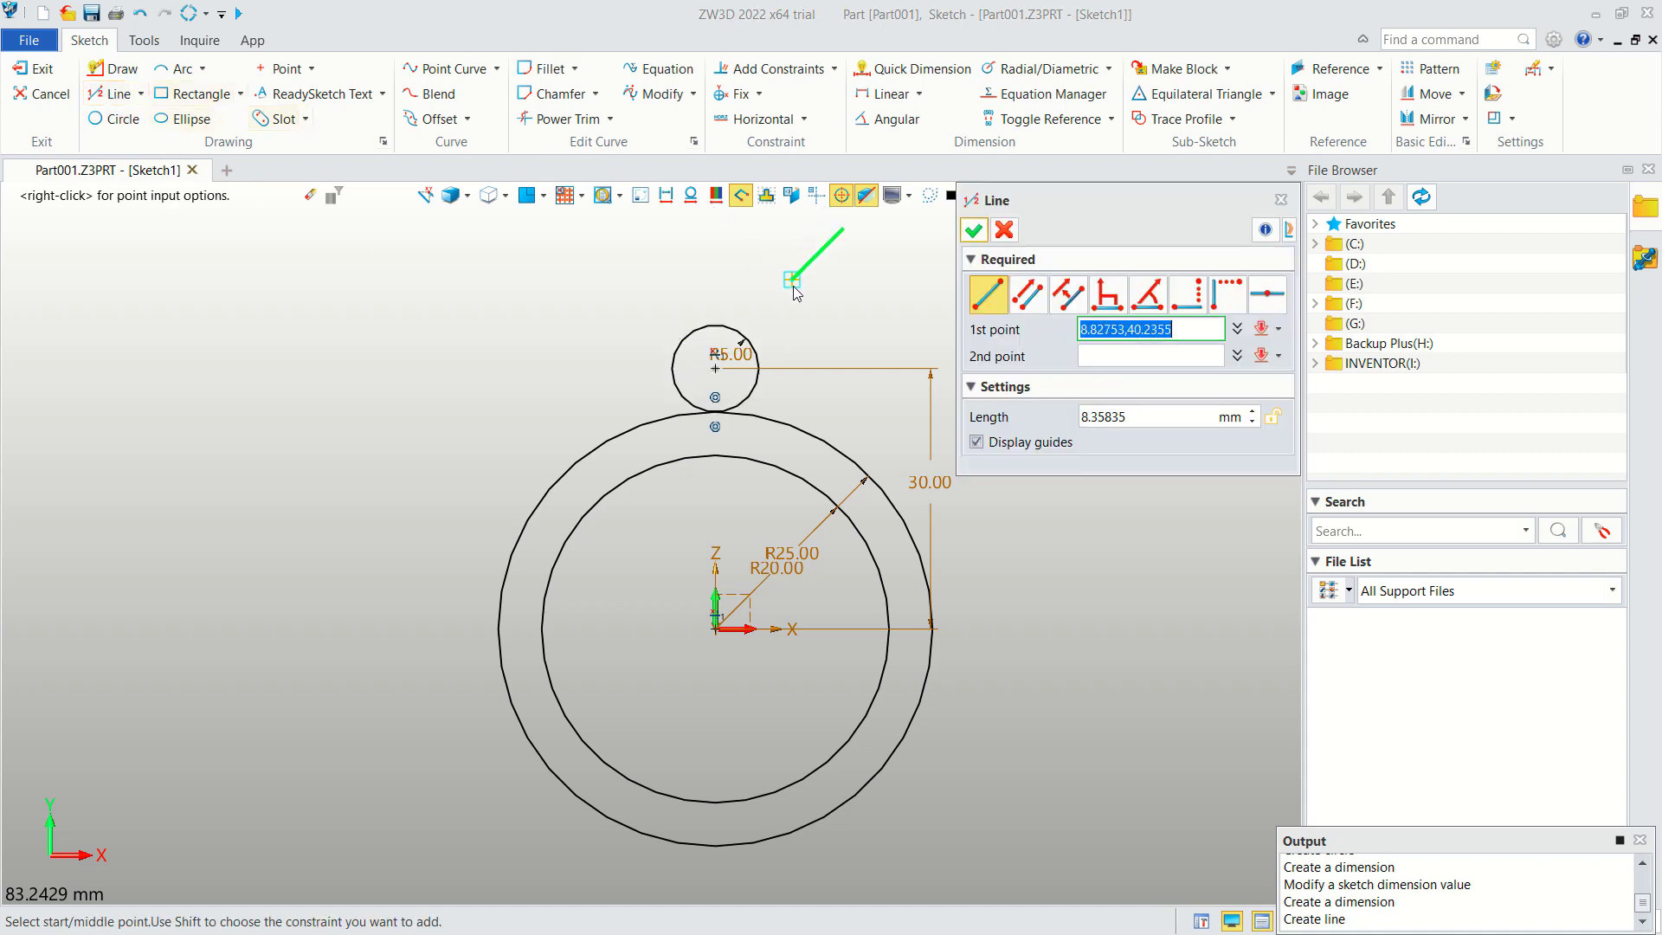
left_click(759, 416)
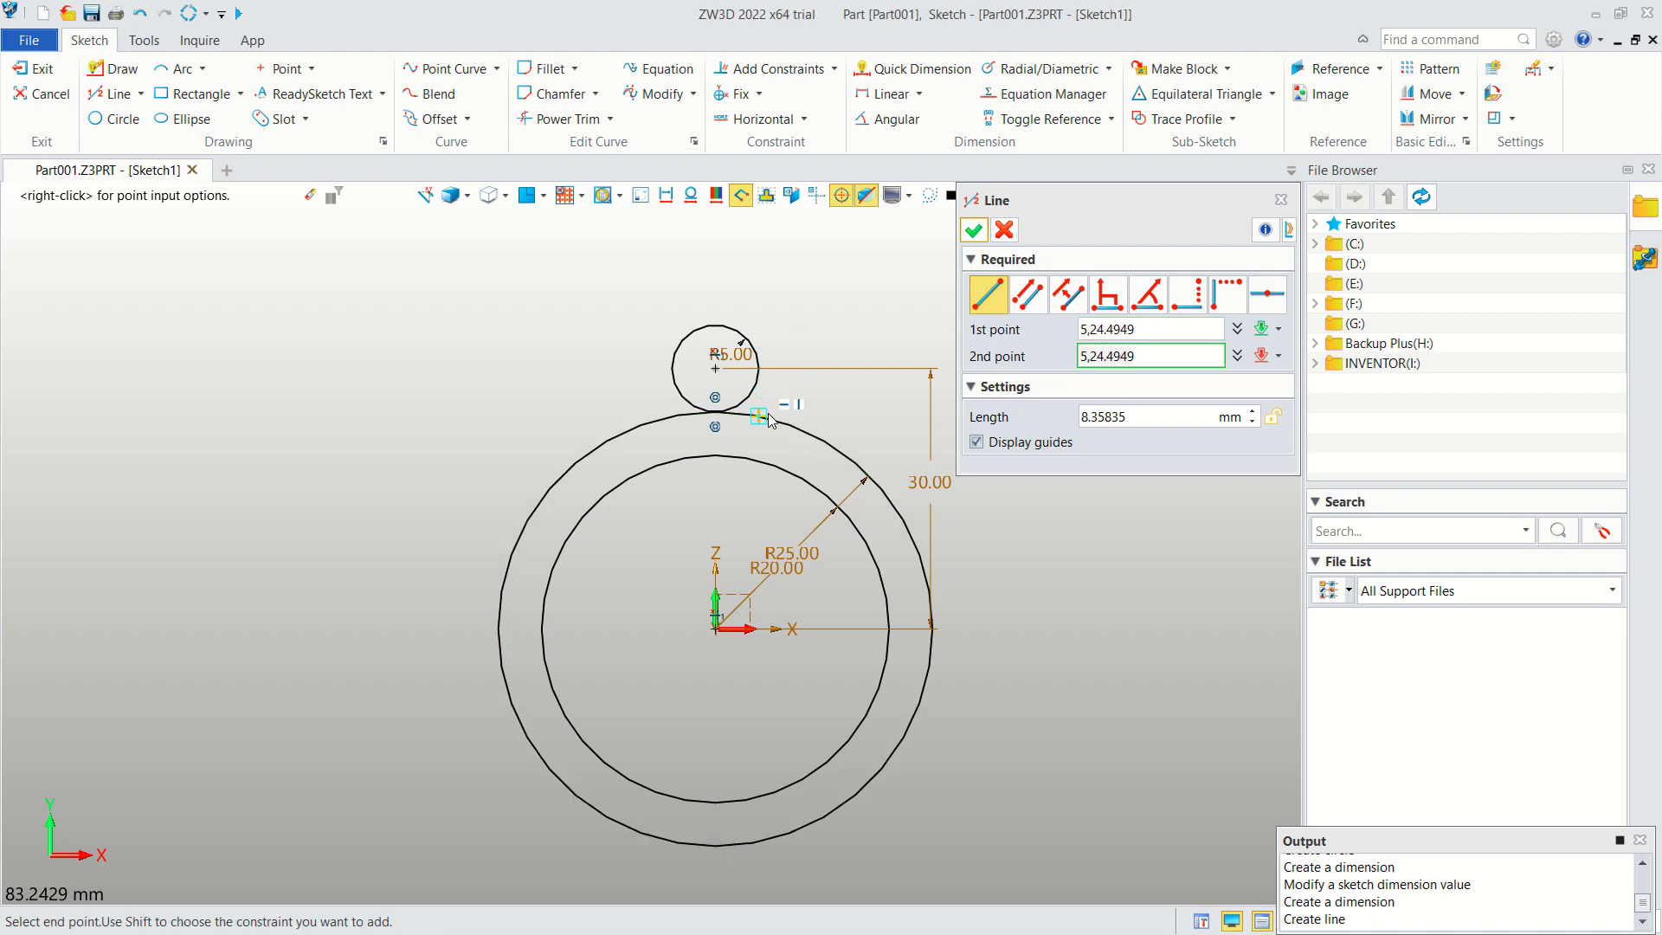
left_click(760, 368)
middle_click(671, 415)
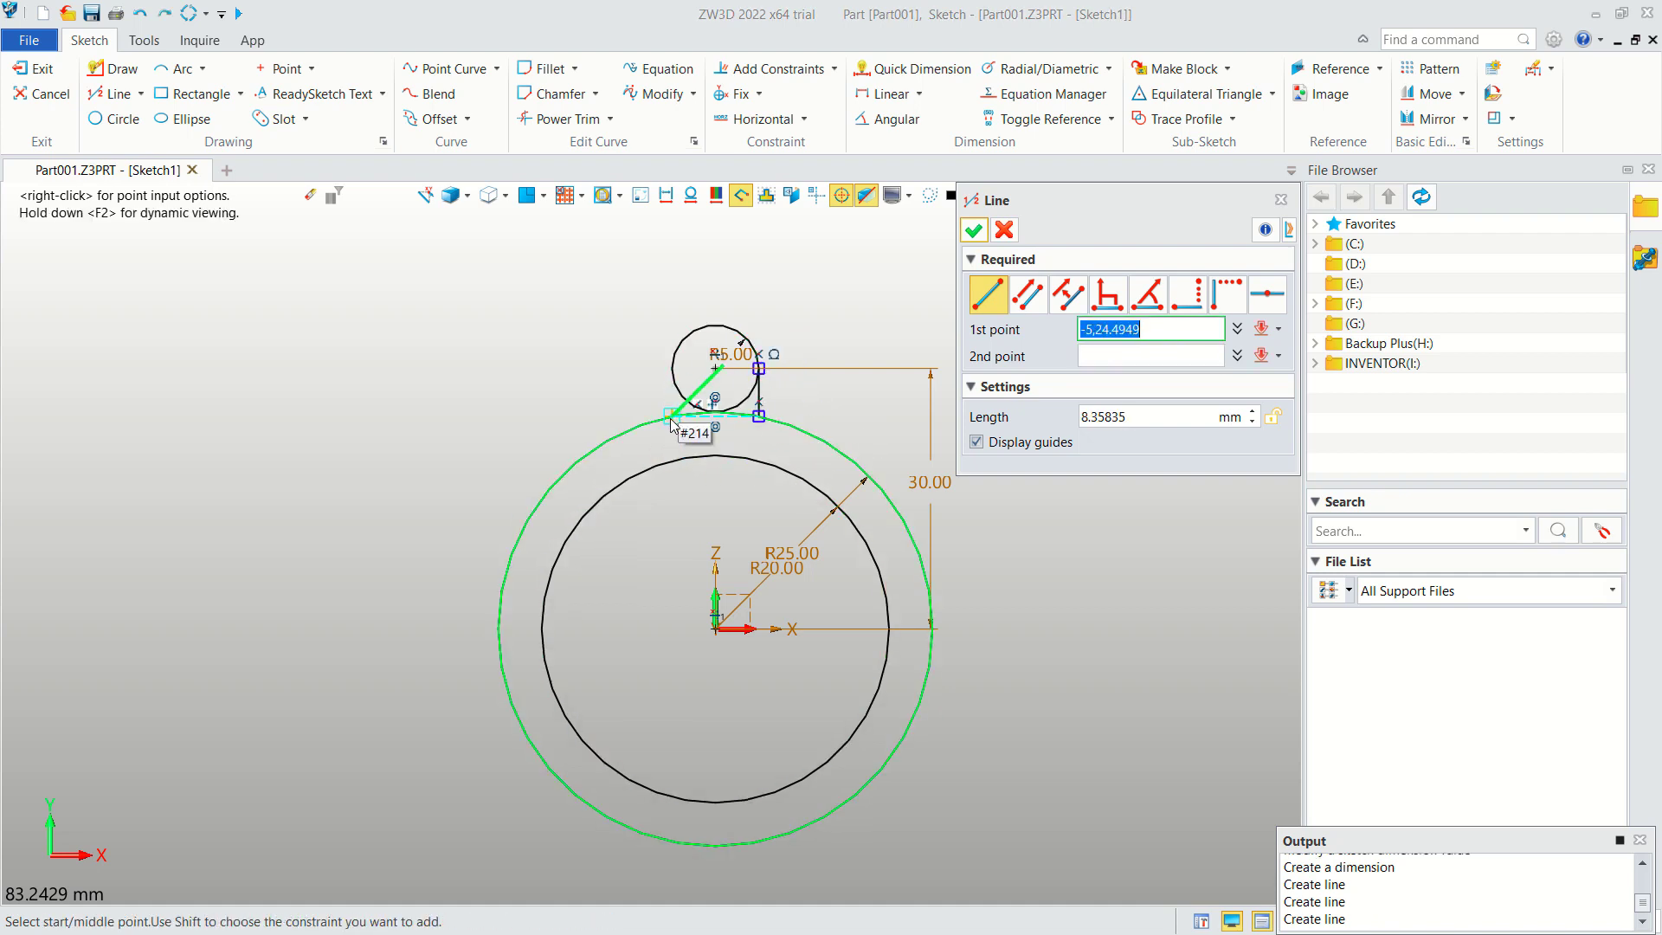
left_click(670, 418)
left_click(672, 368)
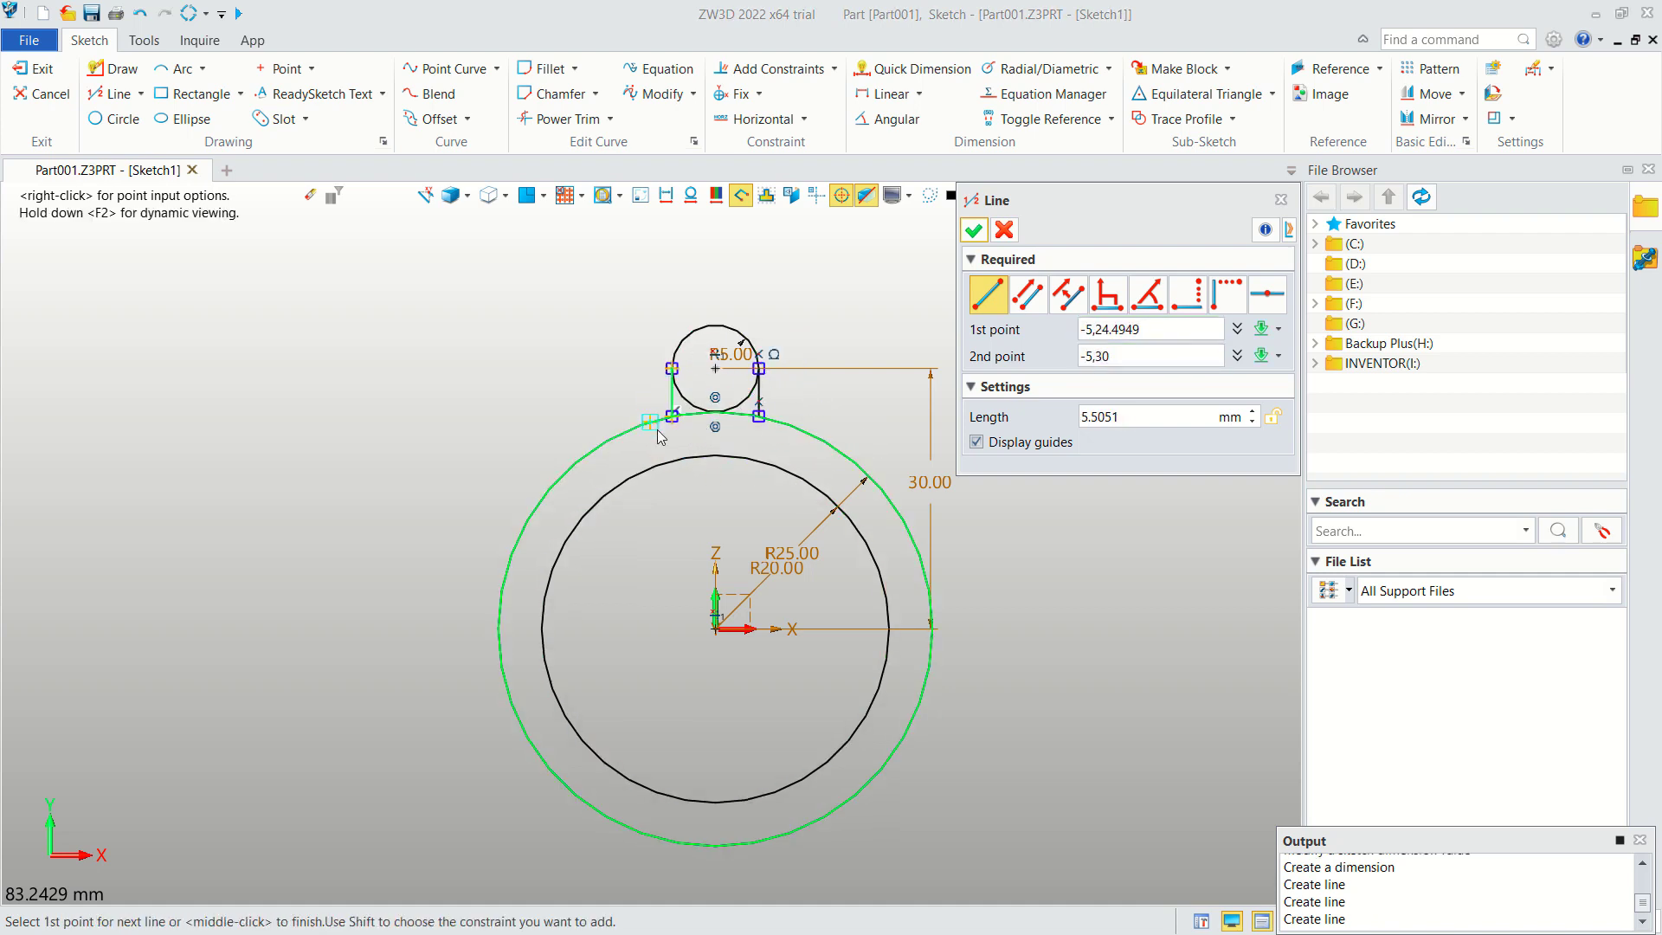
left_click(973, 229)
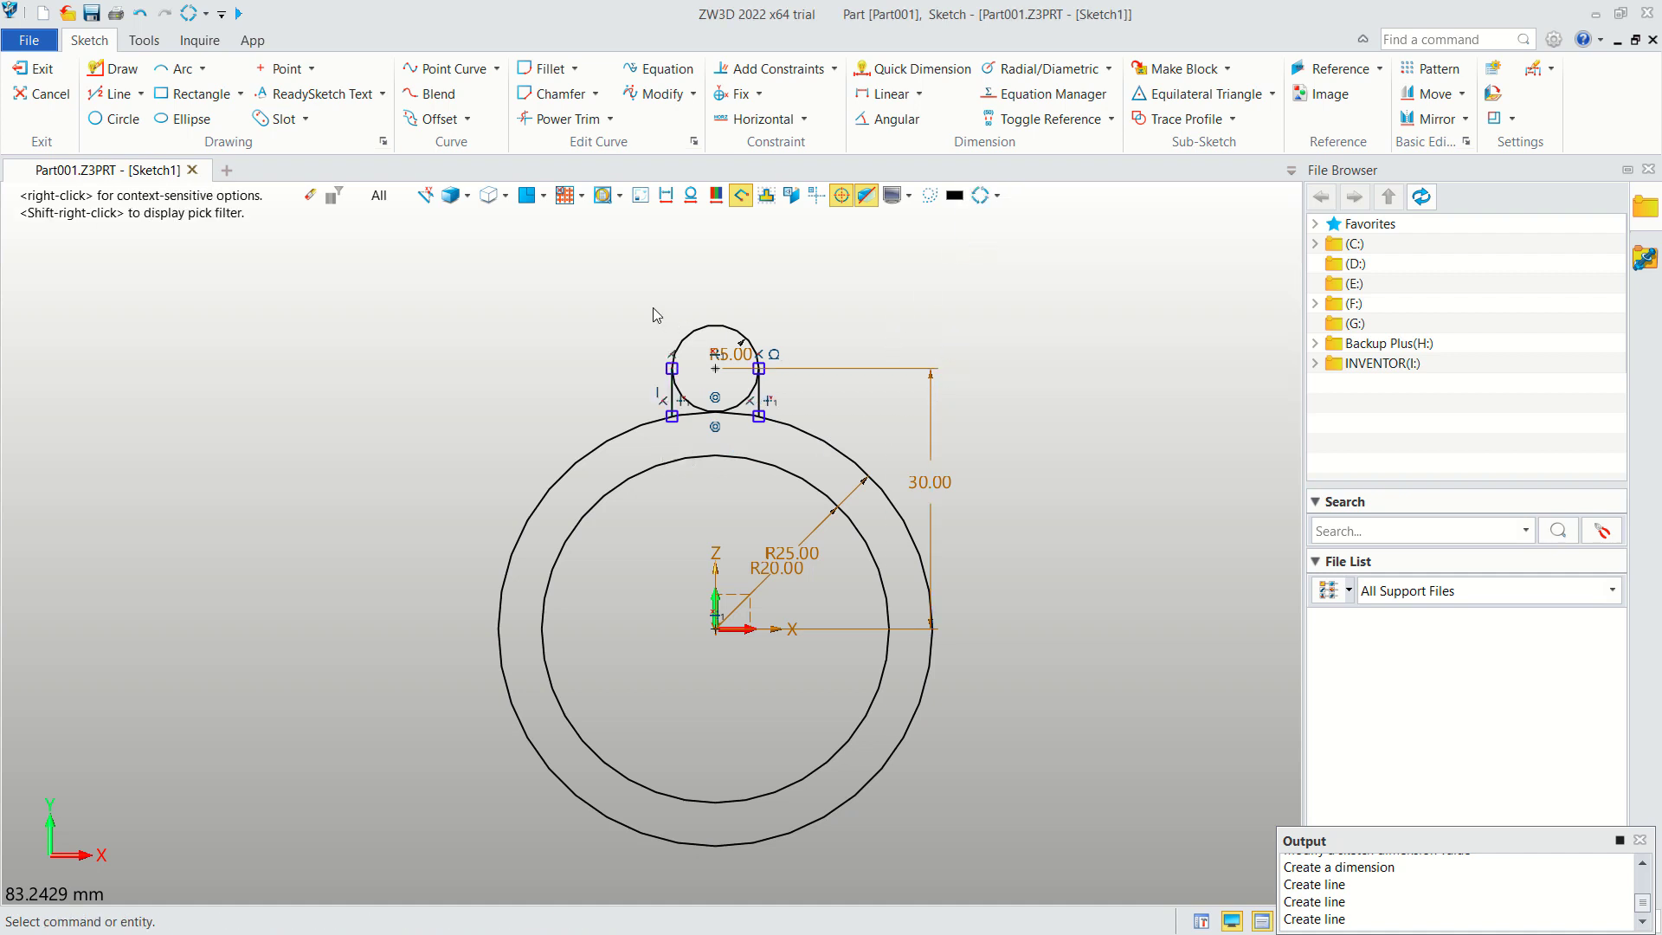
Trim away the small circle's lower arc with Power Trim.
left_click(562, 125)
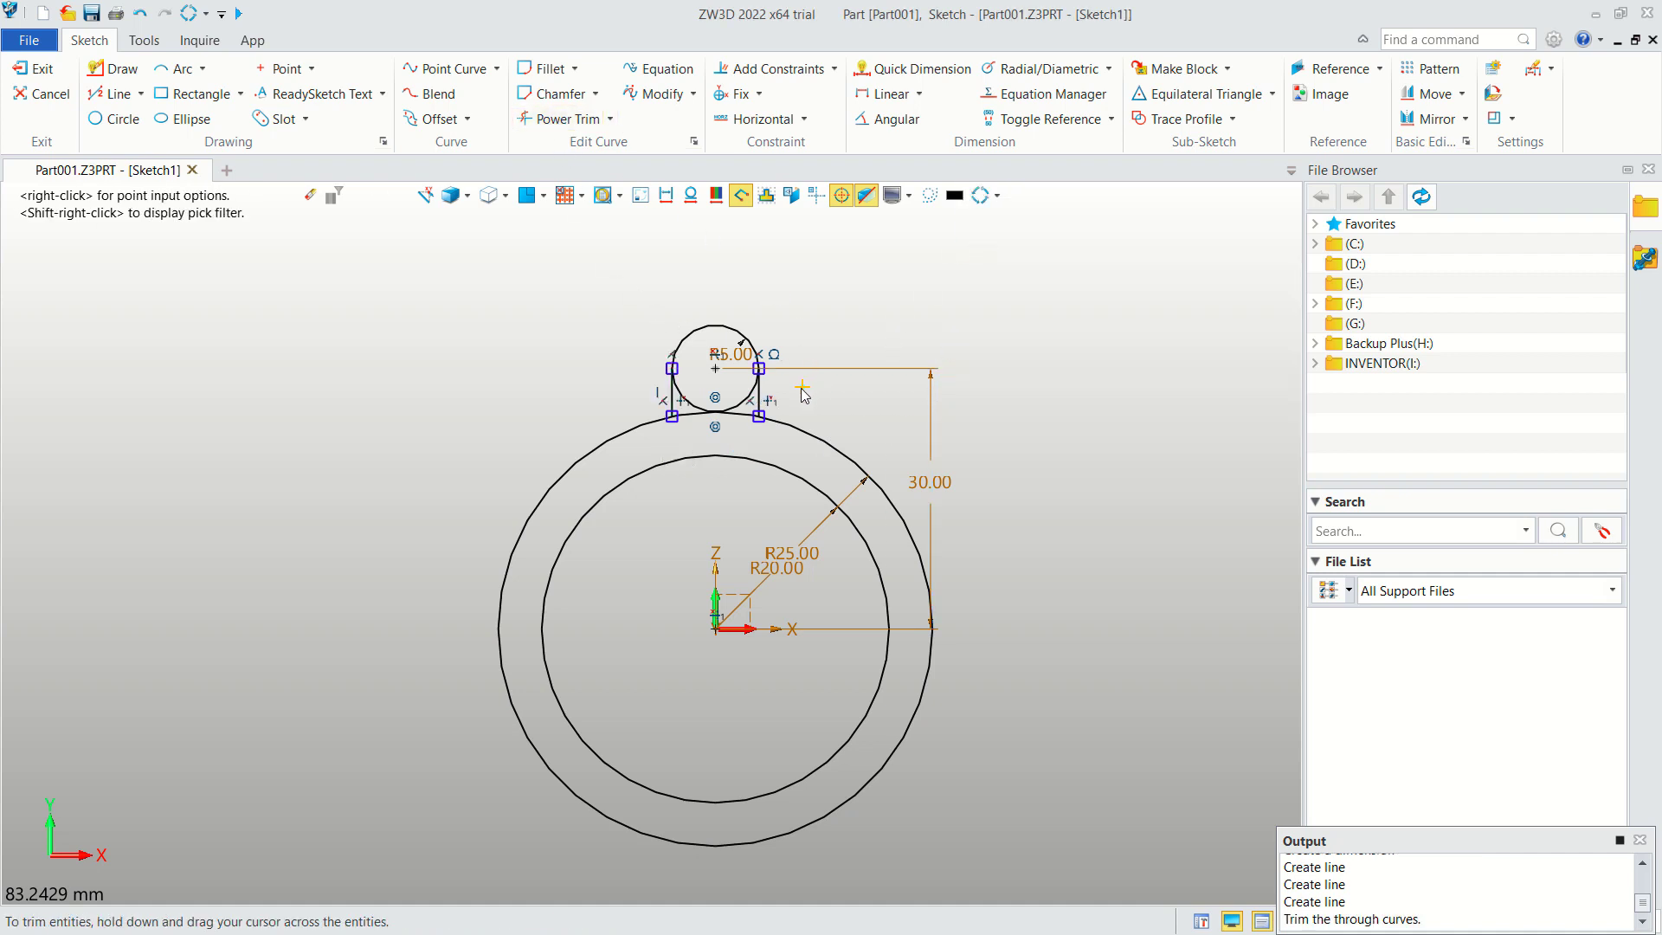
left_click_drag(737, 395, 748, 411)
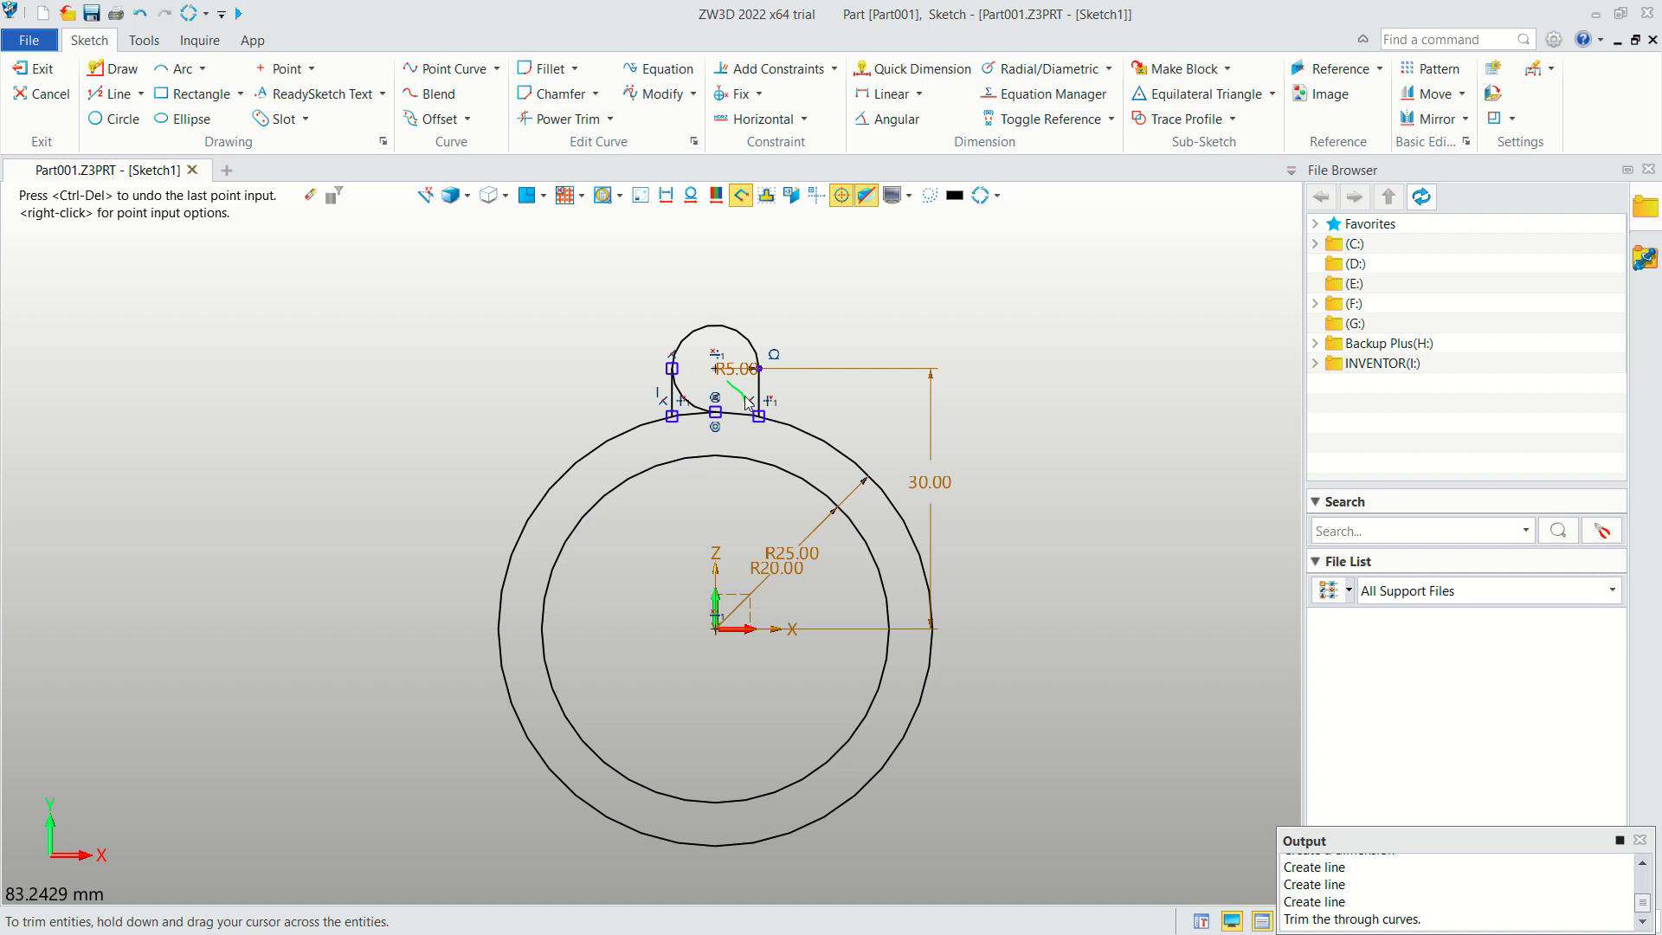
key("Escape")
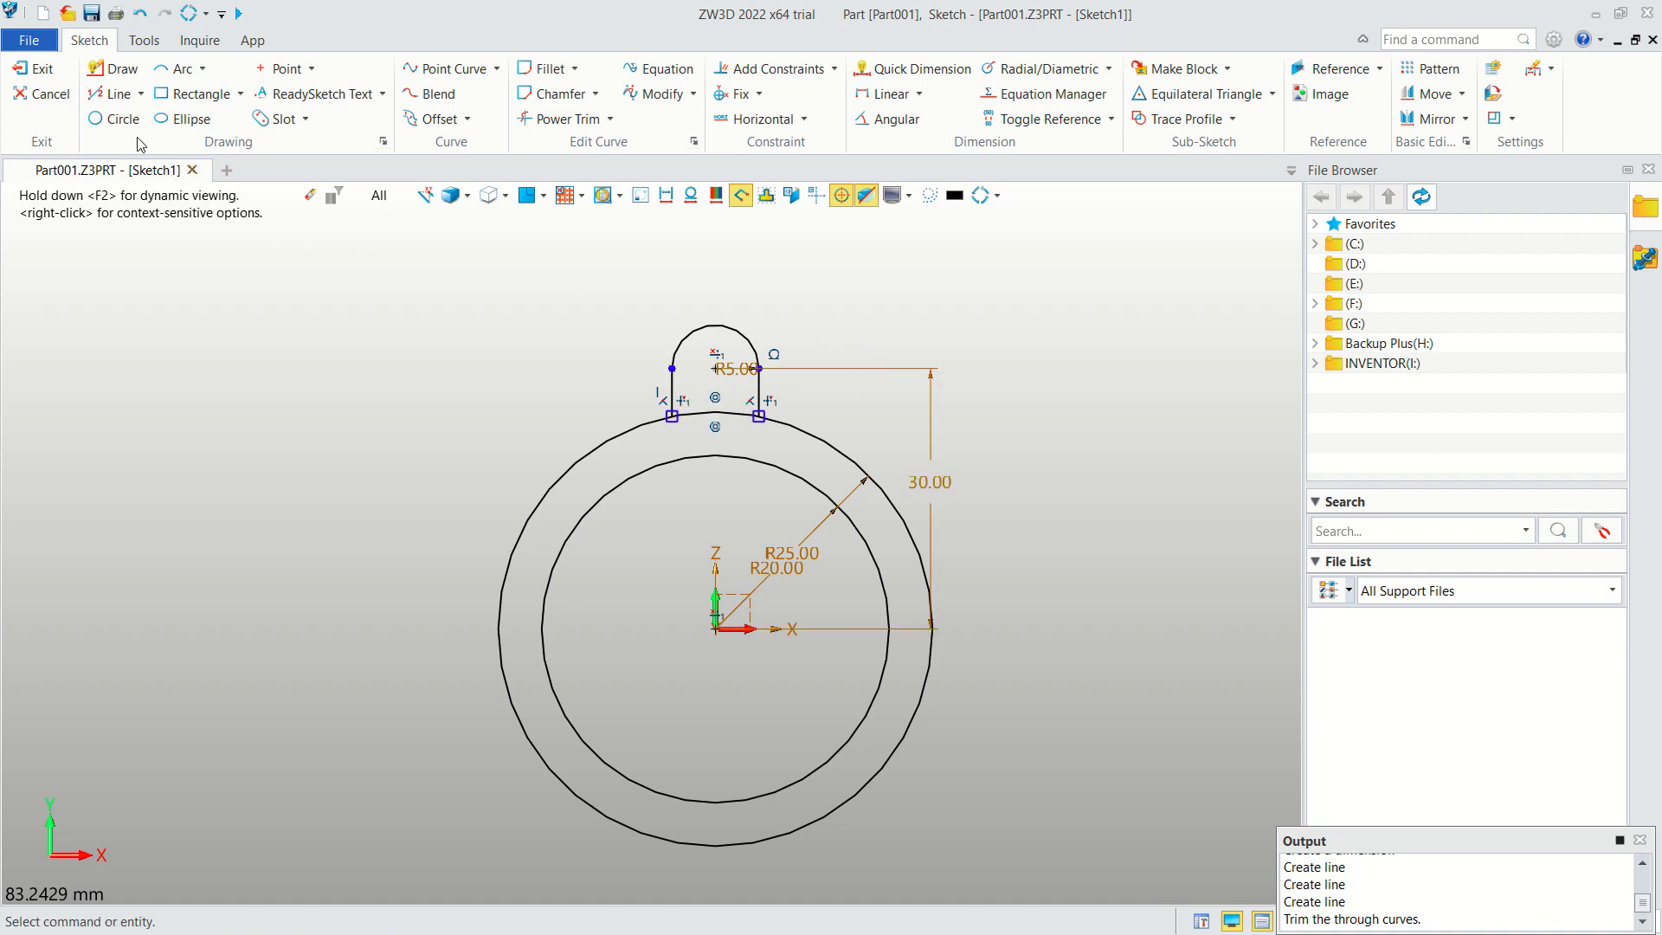
Add a radius 3 hole circle at the lug centre (0,30).
left_click(117, 119)
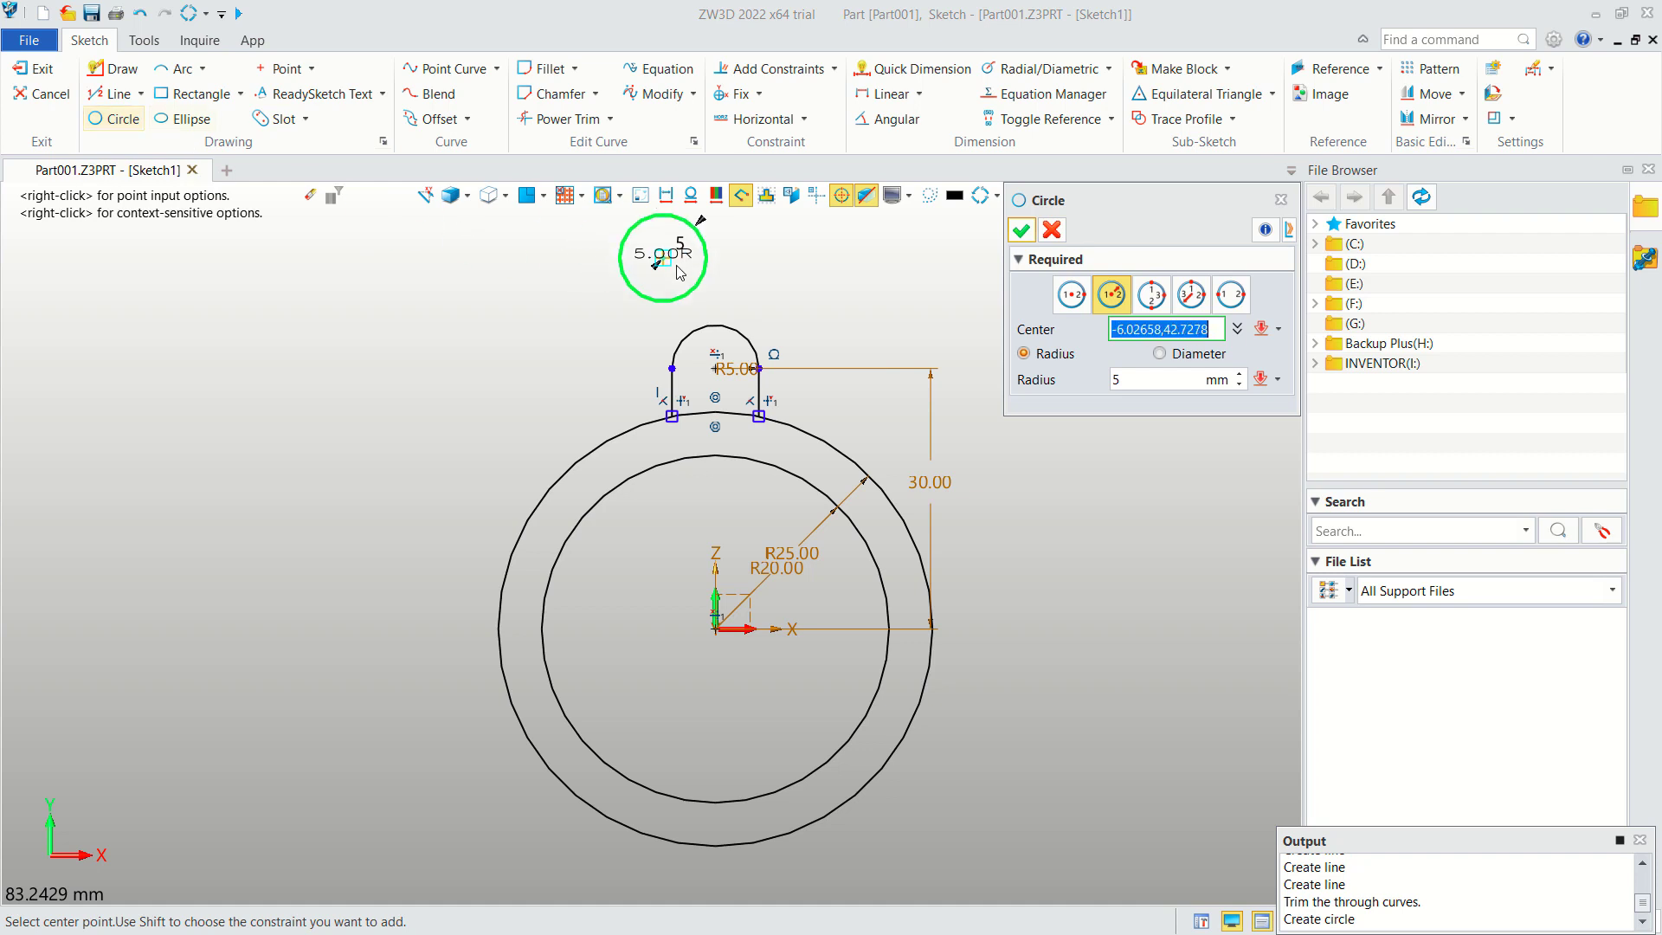
left_click(712, 373)
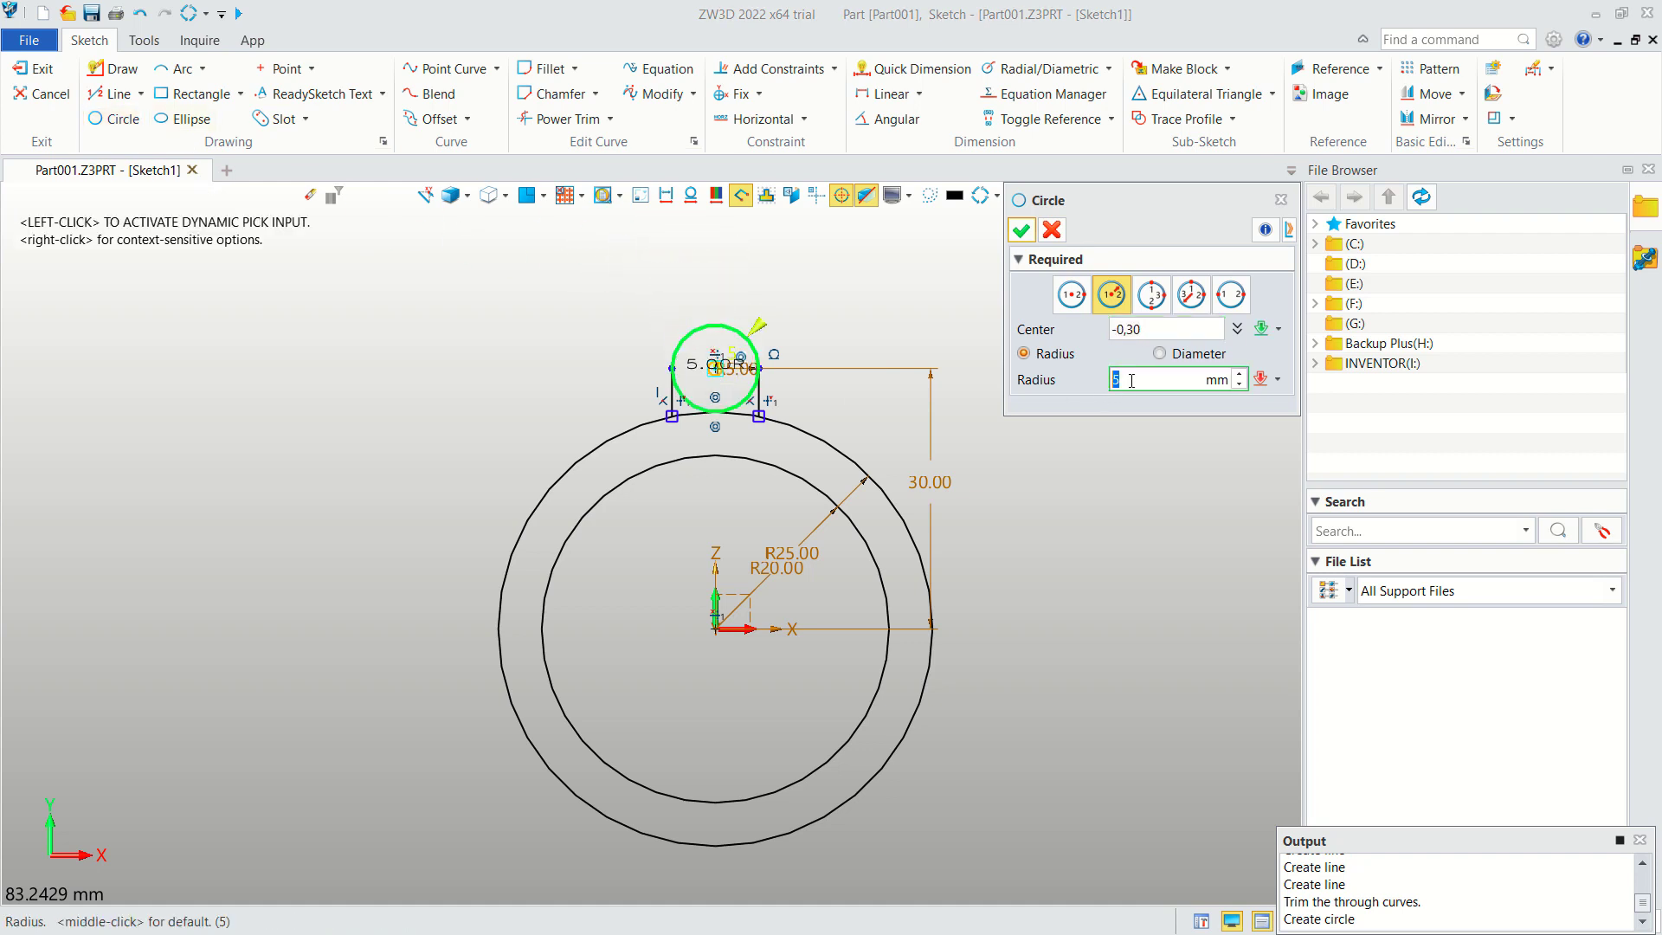
type("3")
key("Return")
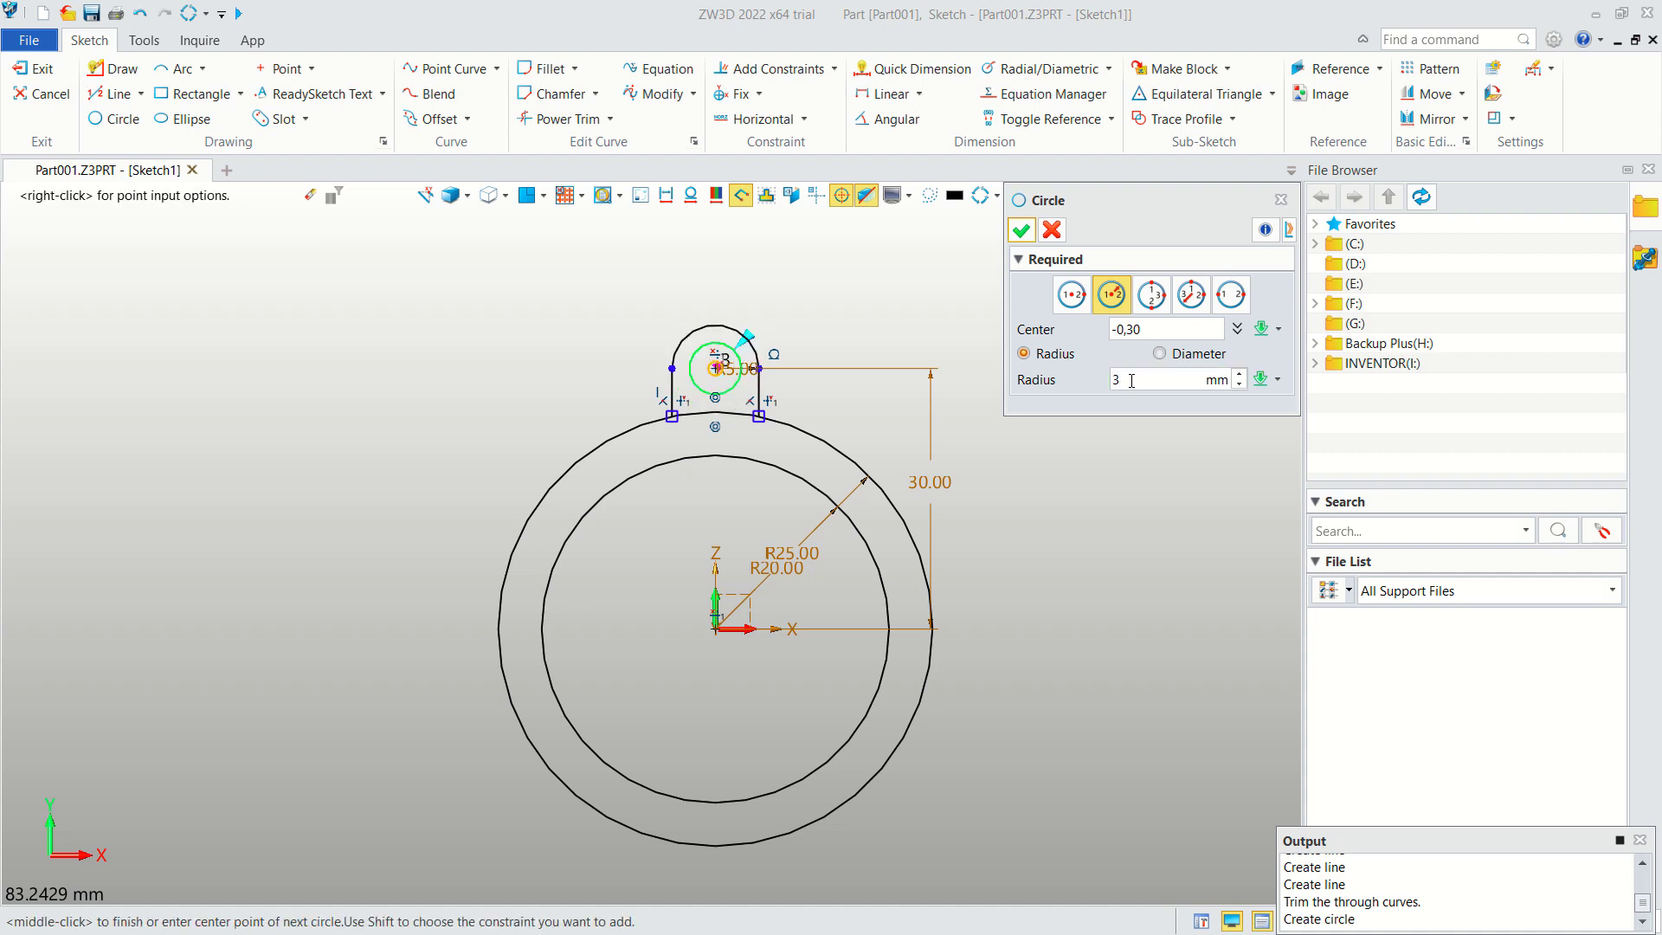
left_click(1022, 229)
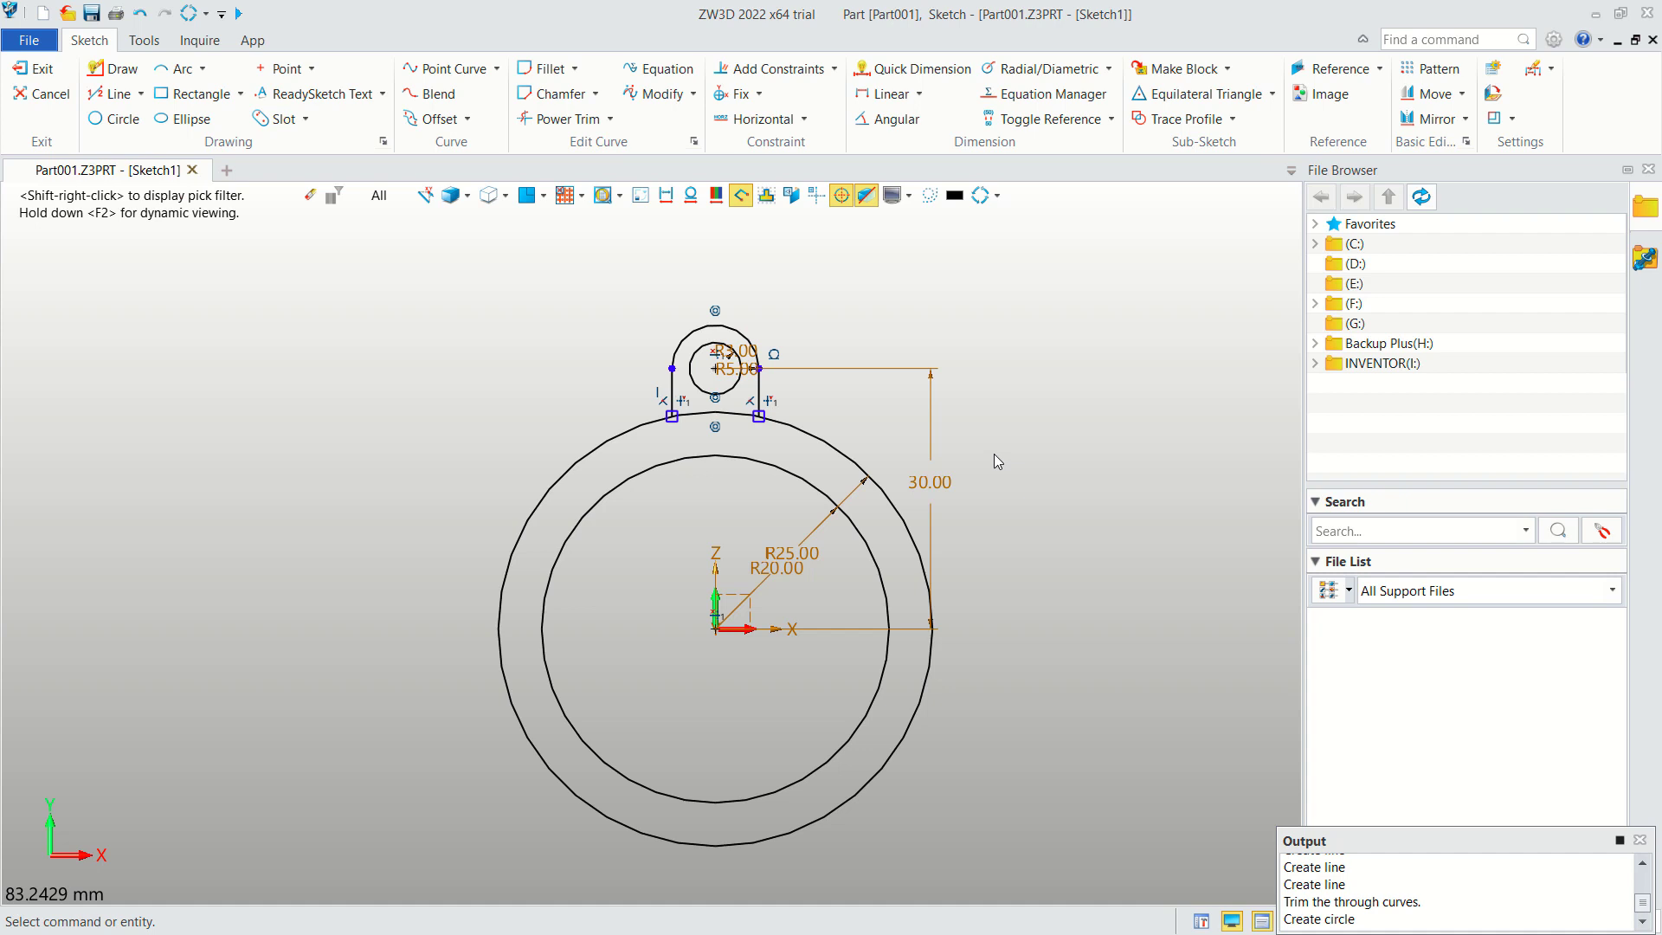
left_click(1434, 76)
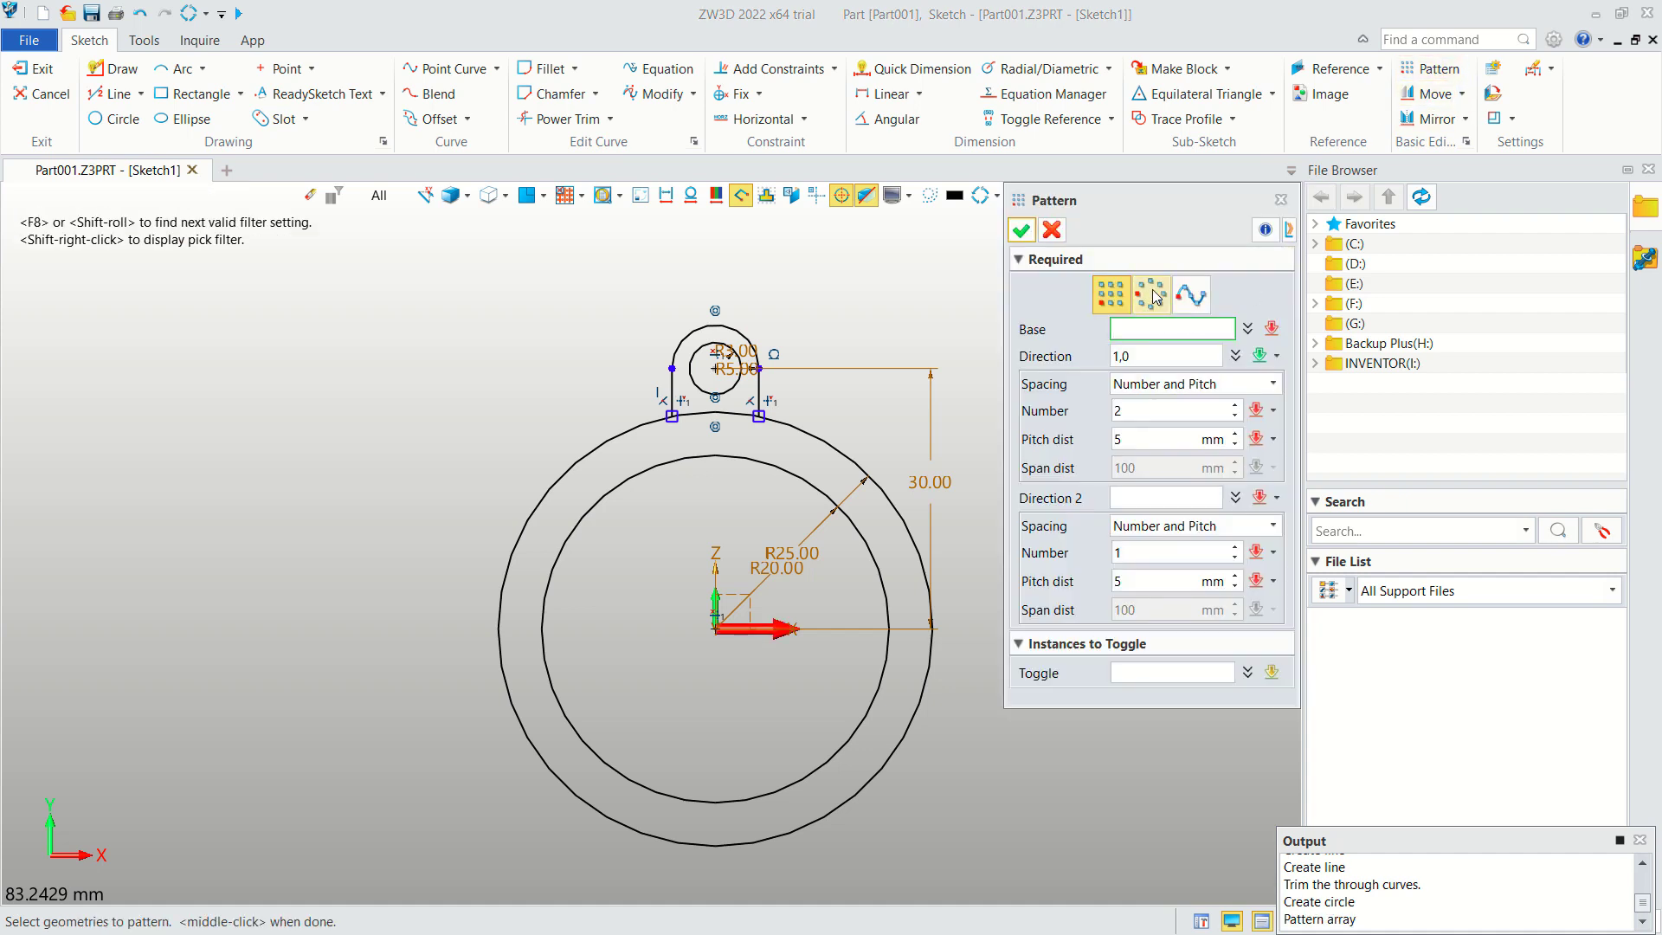
Circularly pattern the lug arc, lines and R3 hole 4 times over 360° about the origin.
left_click(1154, 296)
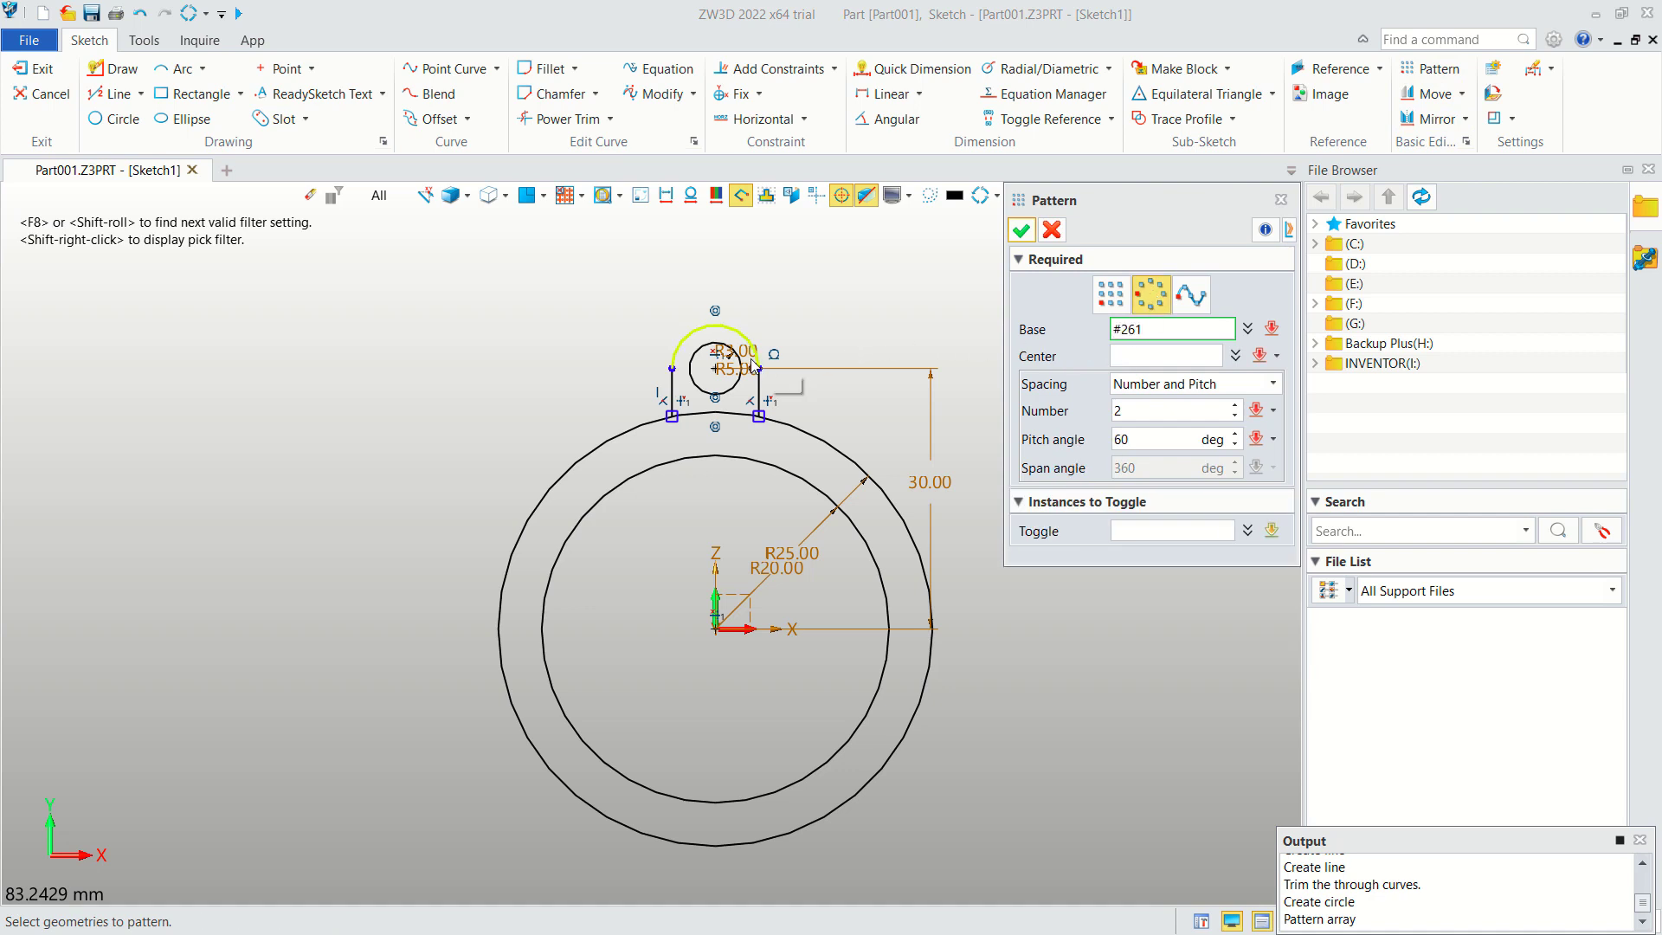
left_click_drag(846, 282, 637, 405)
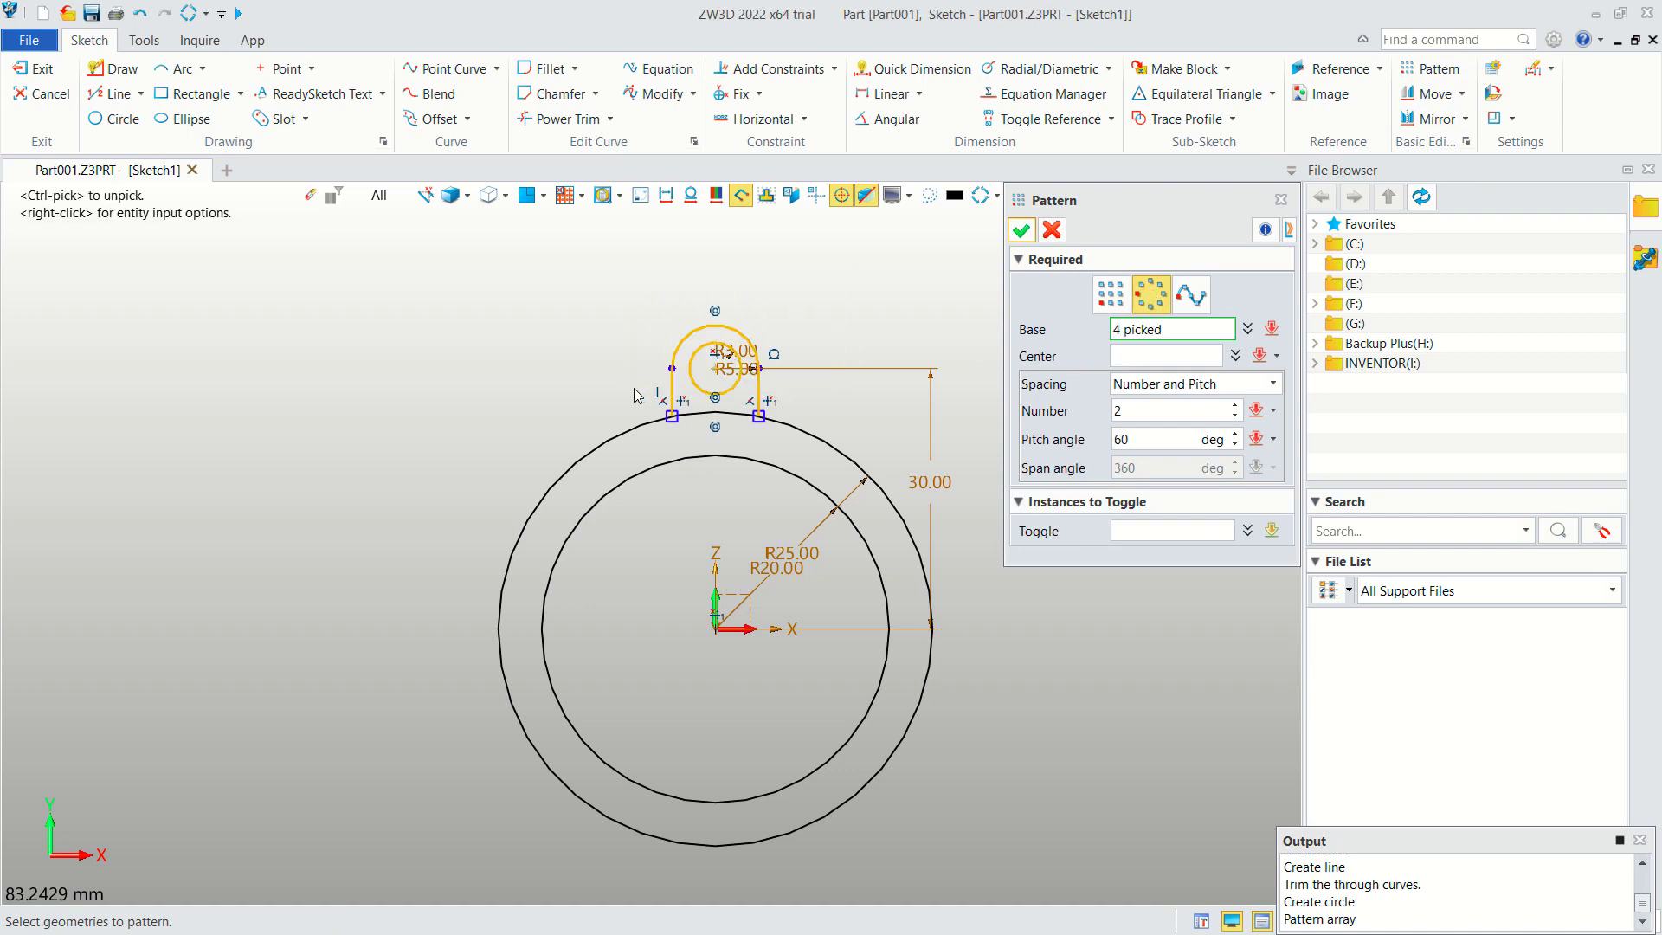
left_click(1137, 354)
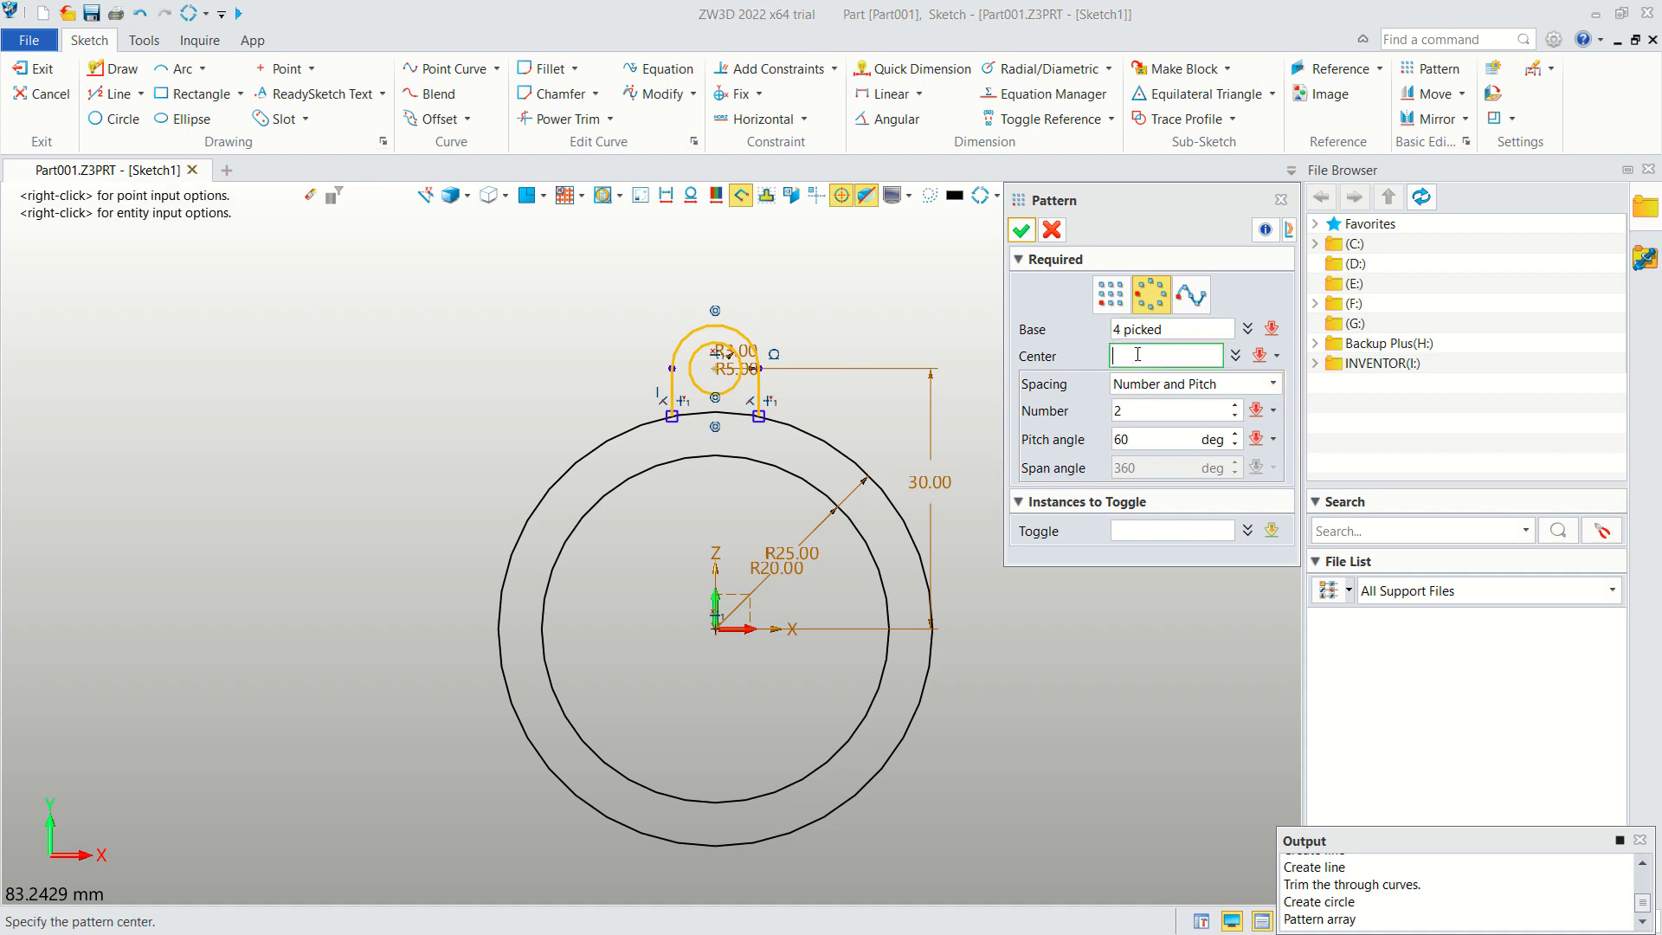
left_click(717, 630)
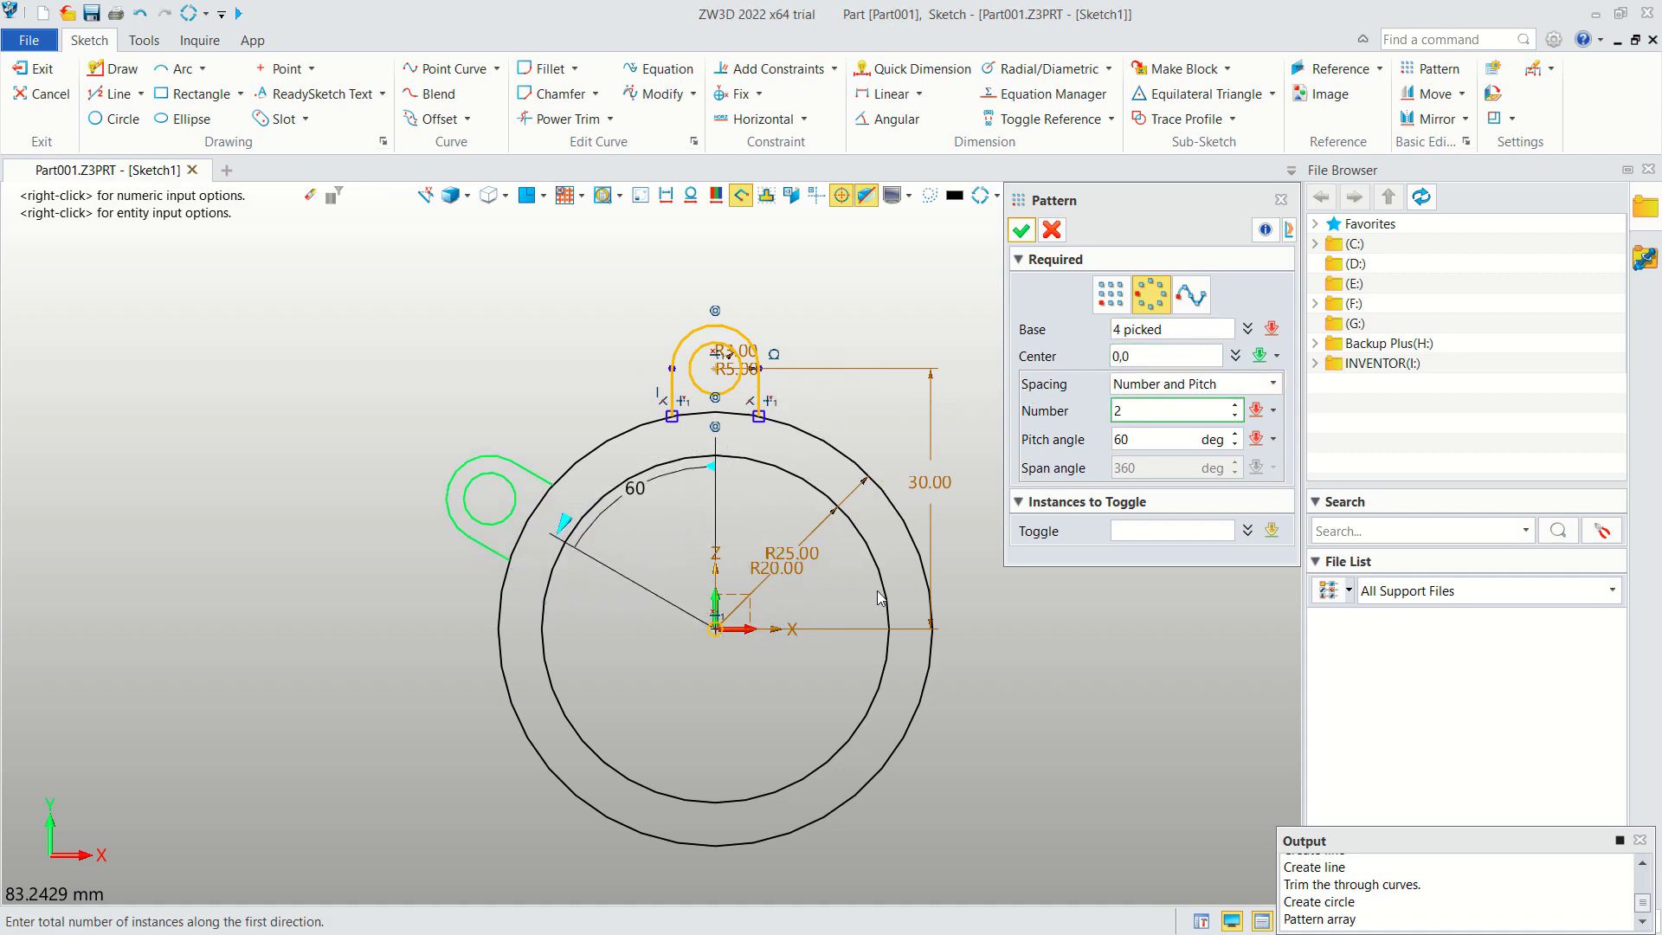
left_click(1161, 385)
left_click(1162, 420)
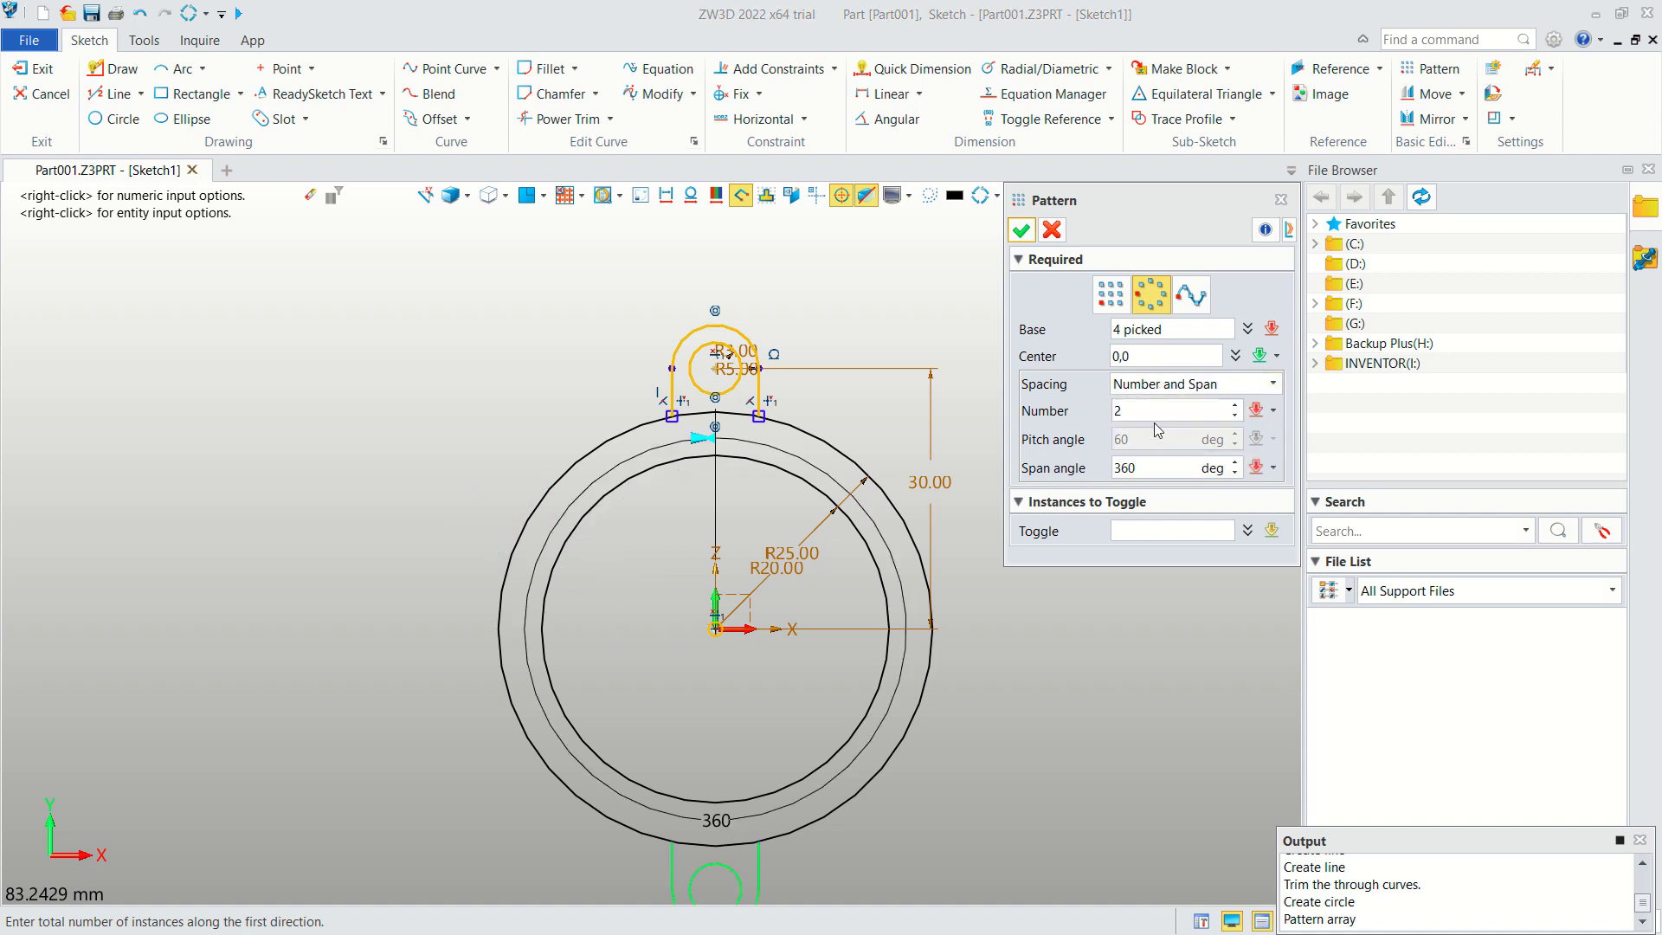
left_click(1235, 405)
left_click(1236, 405)
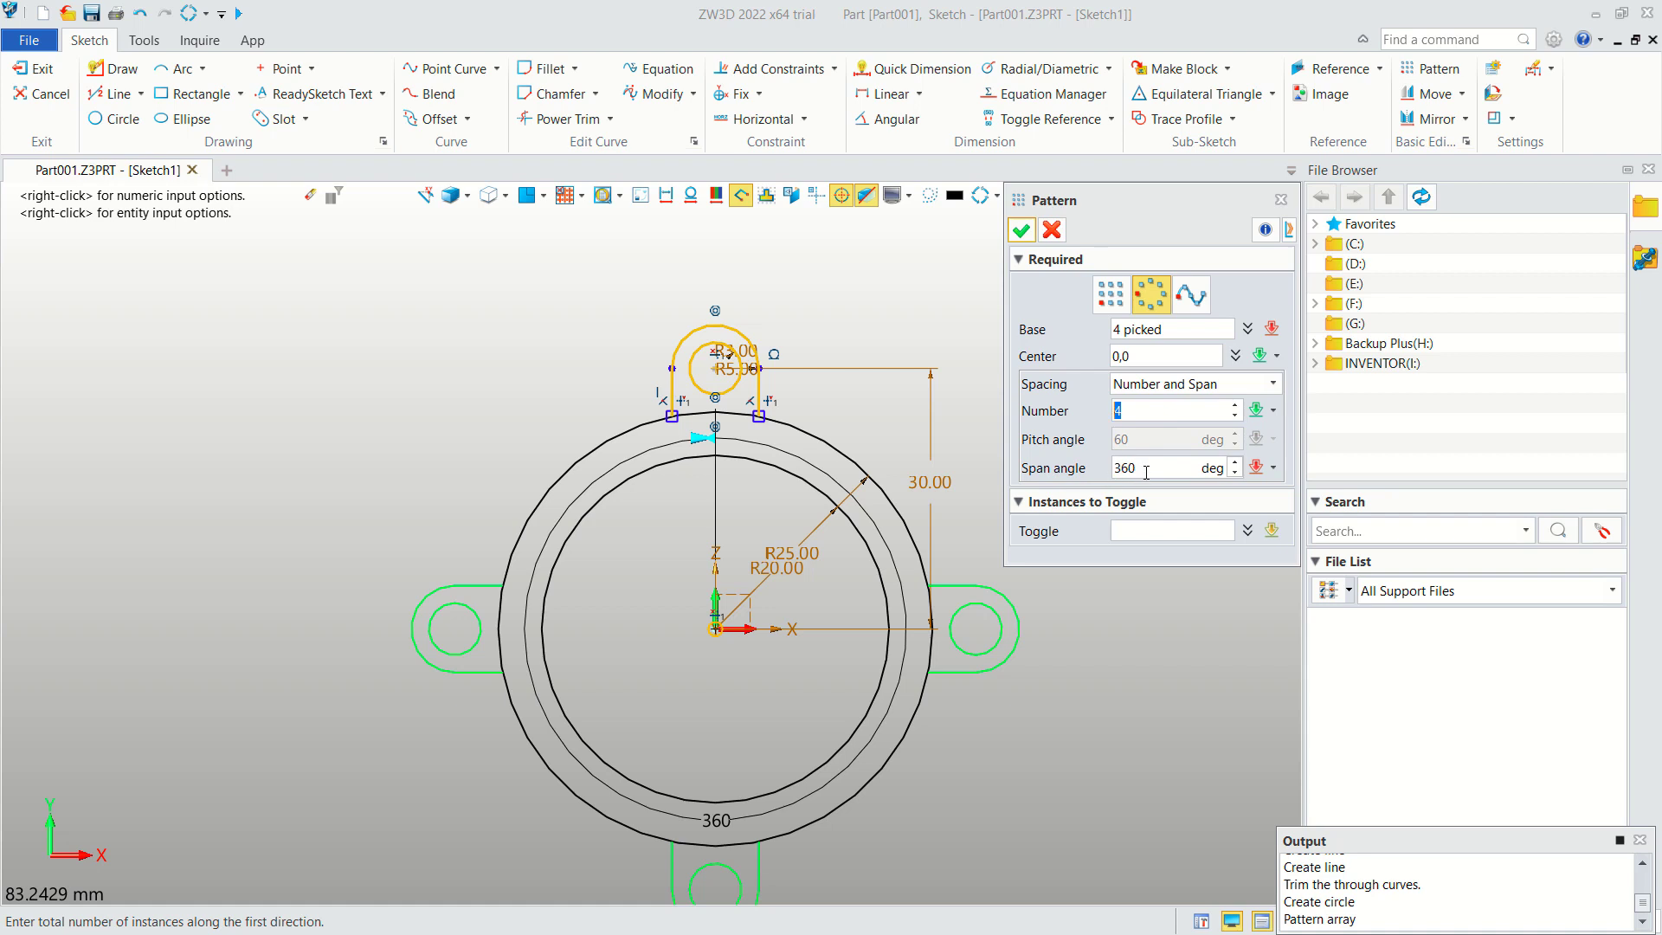
left_click(1020, 230)
middle_click_drag(957, 420, 968, 374)
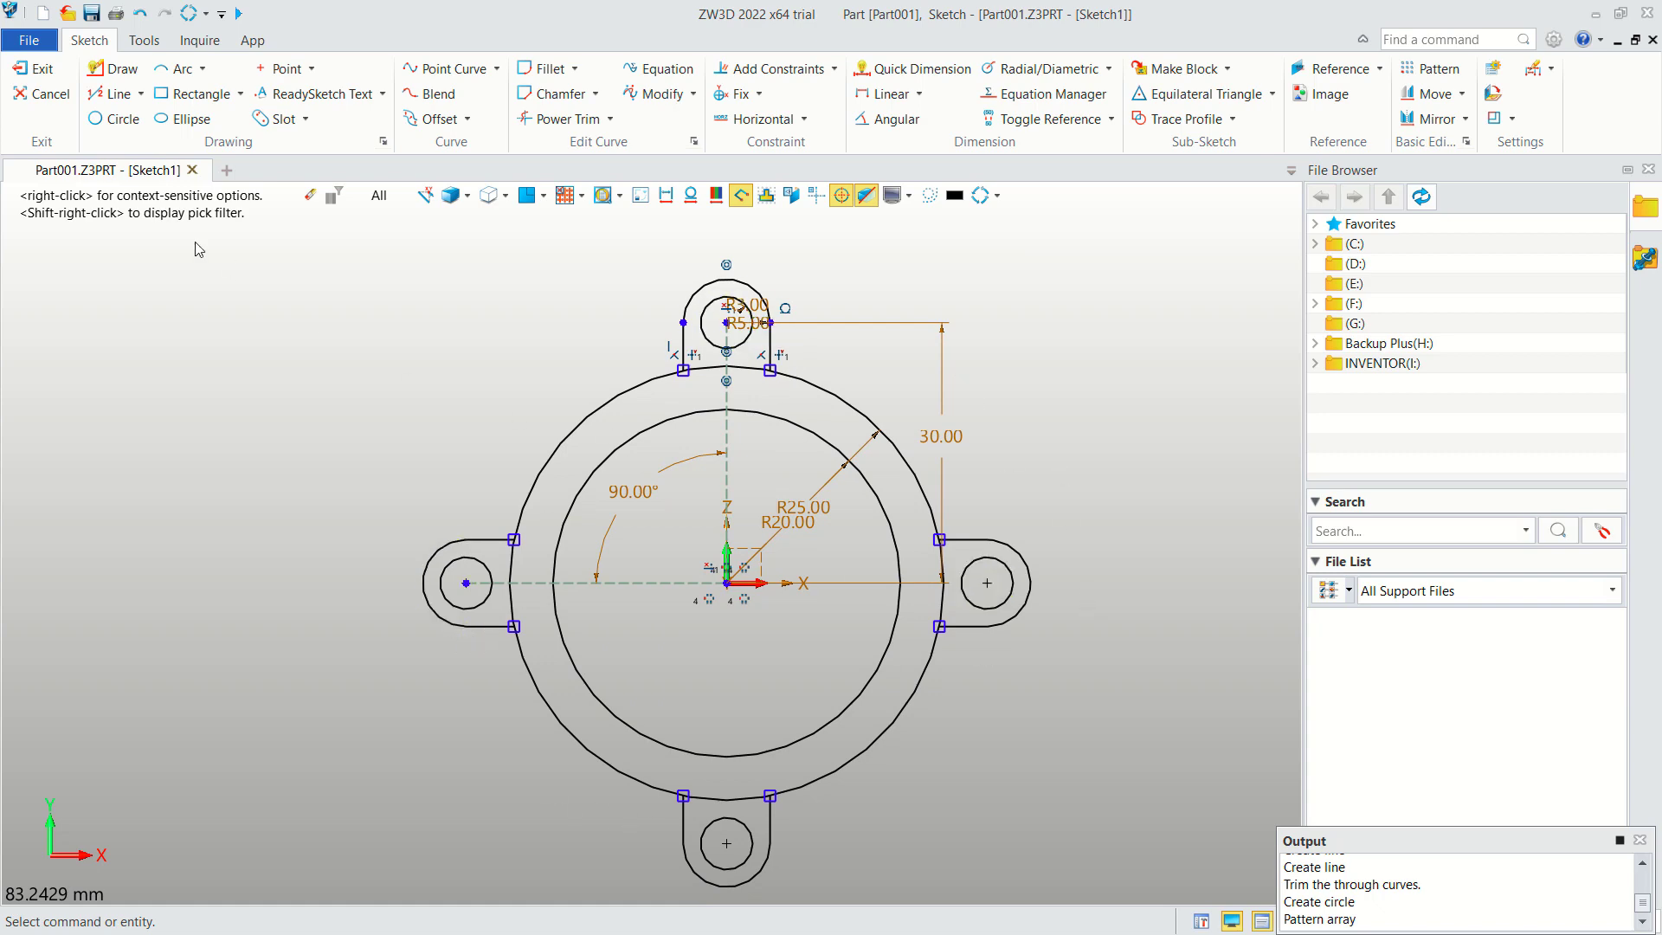
Exit Sketch1 and extrude its ring region to End -45 into a hollow cylinder.
left_click(35, 68)
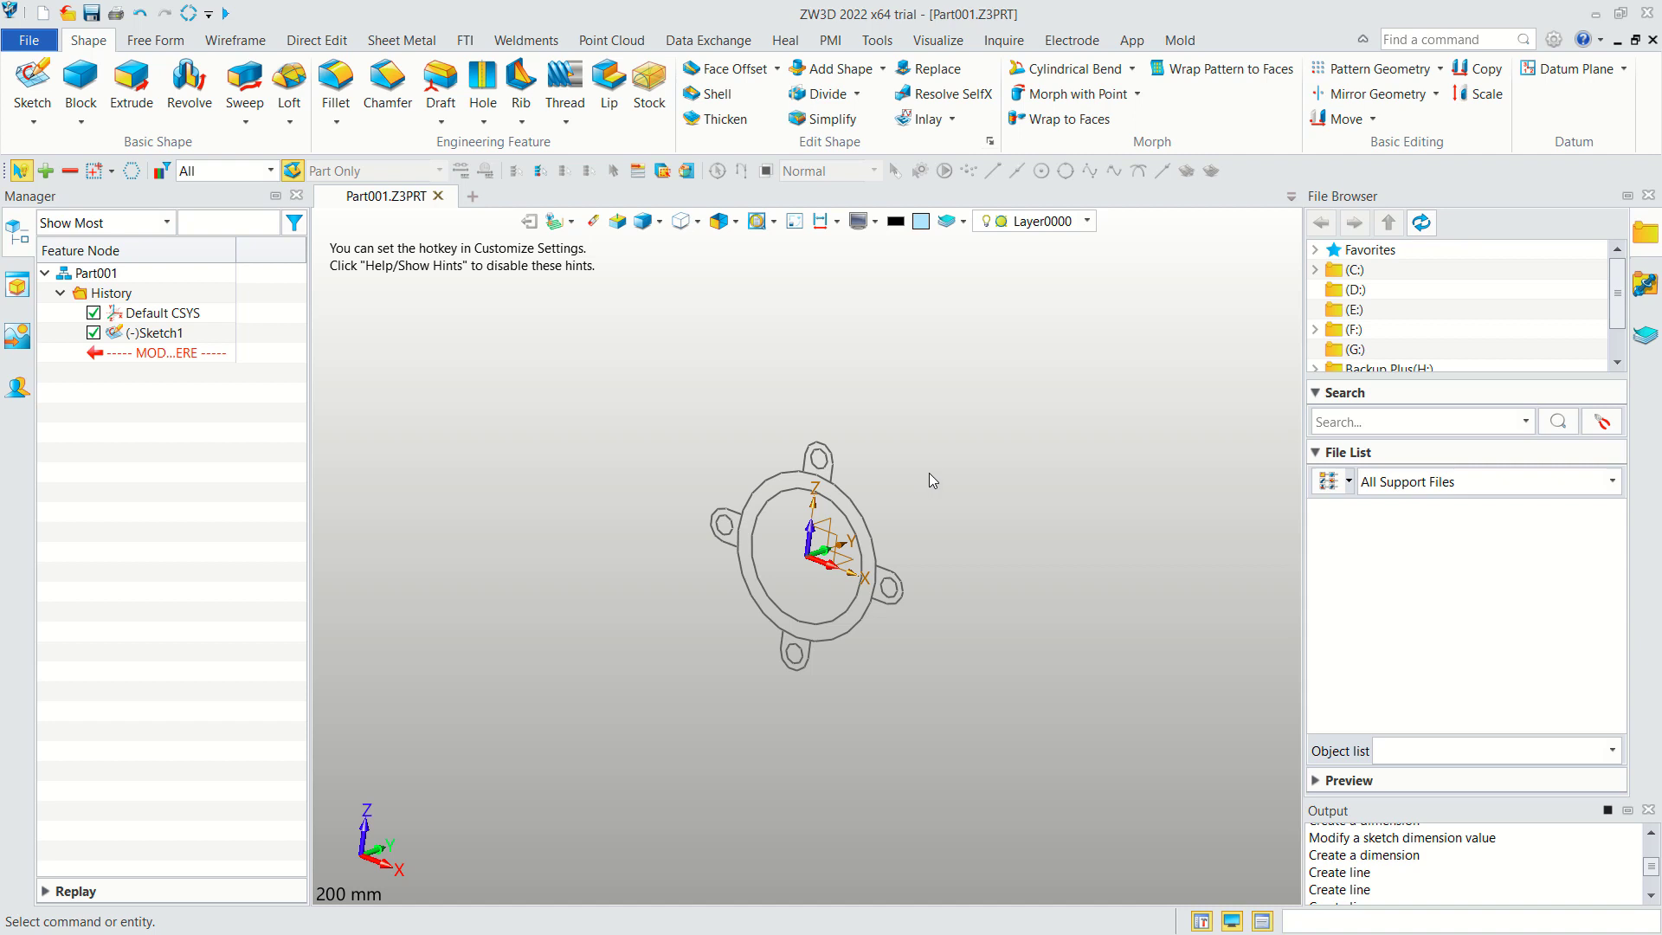
middle_click_drag(969, 457, 957, 481)
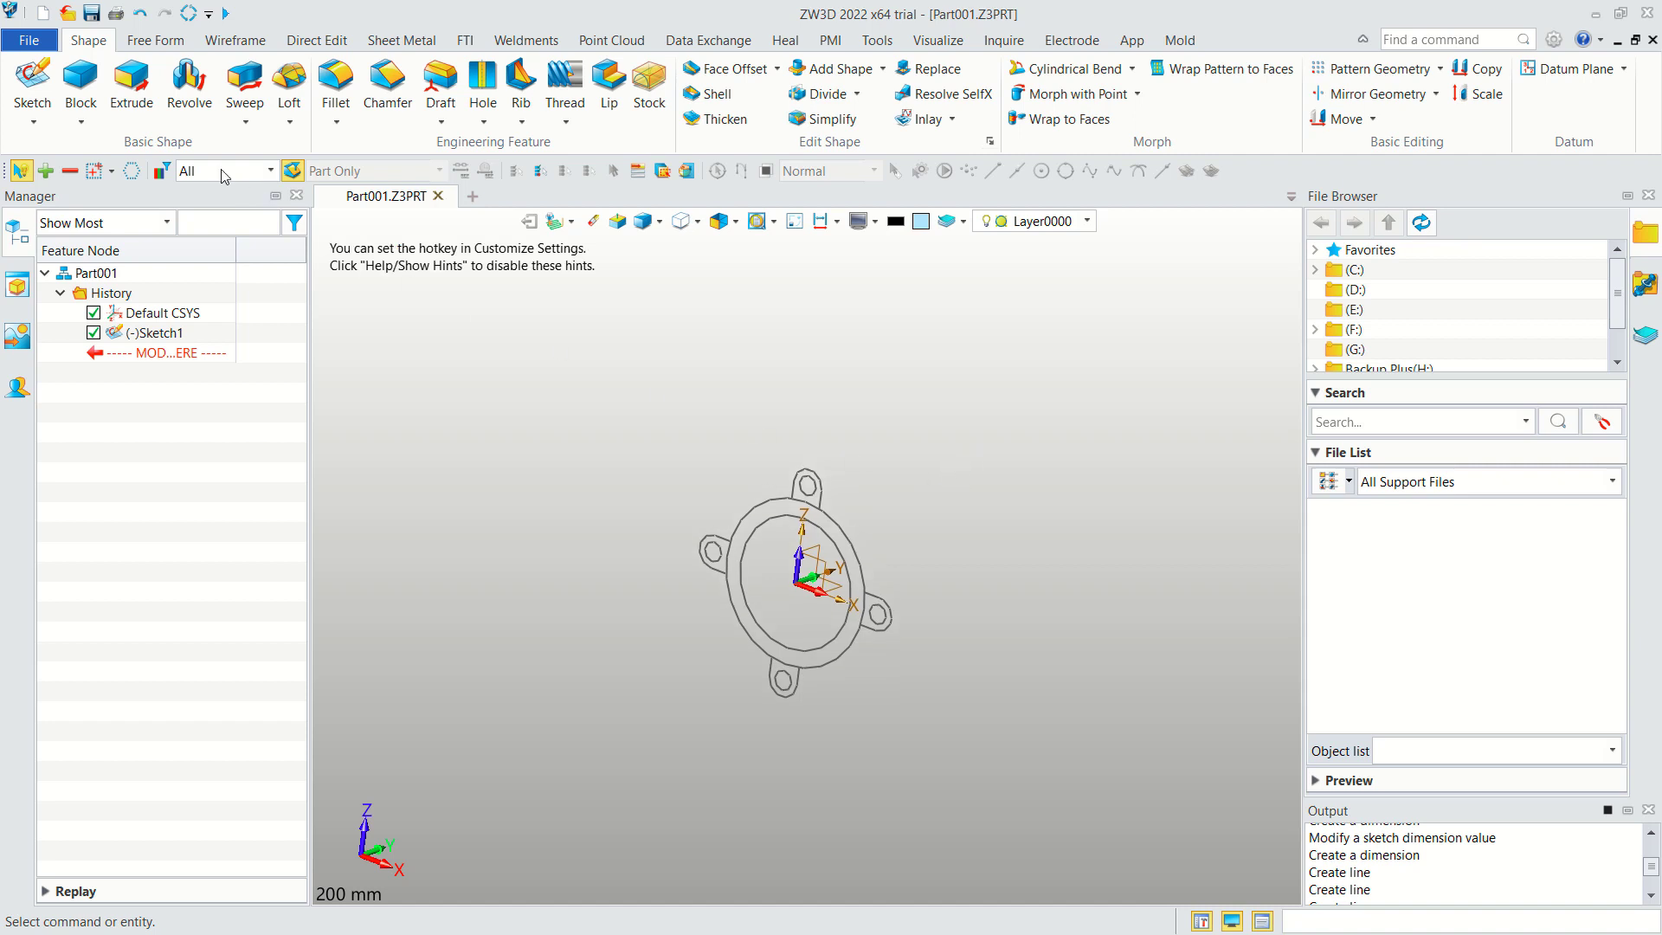
left_click(132, 84)
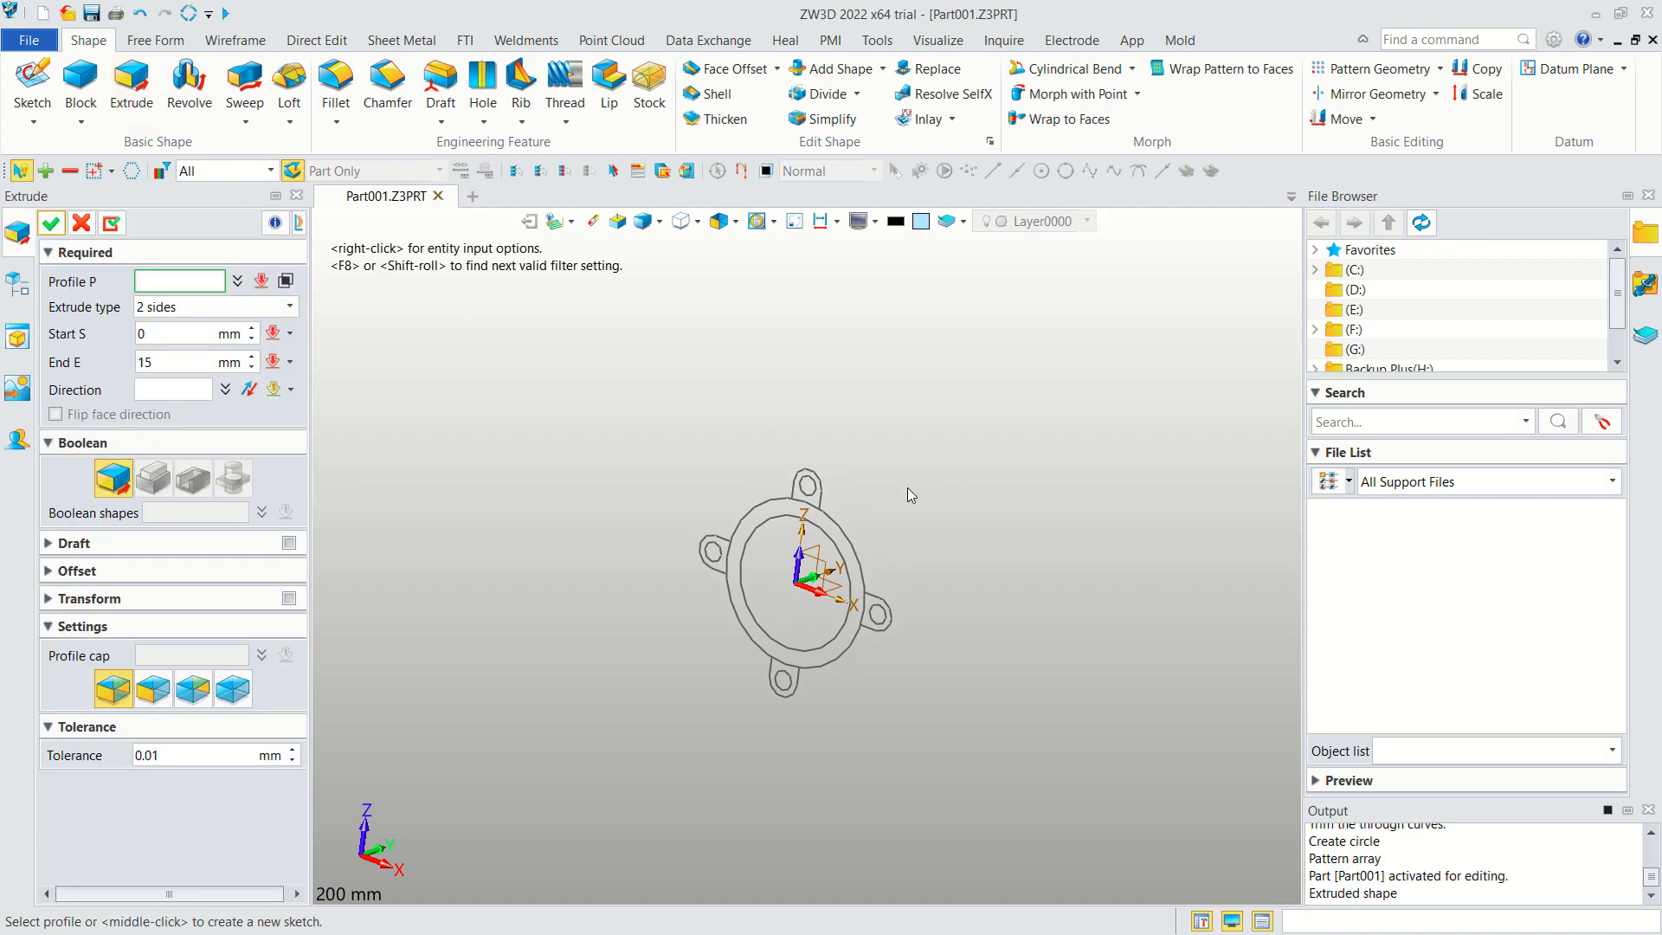
left_click(833, 534)
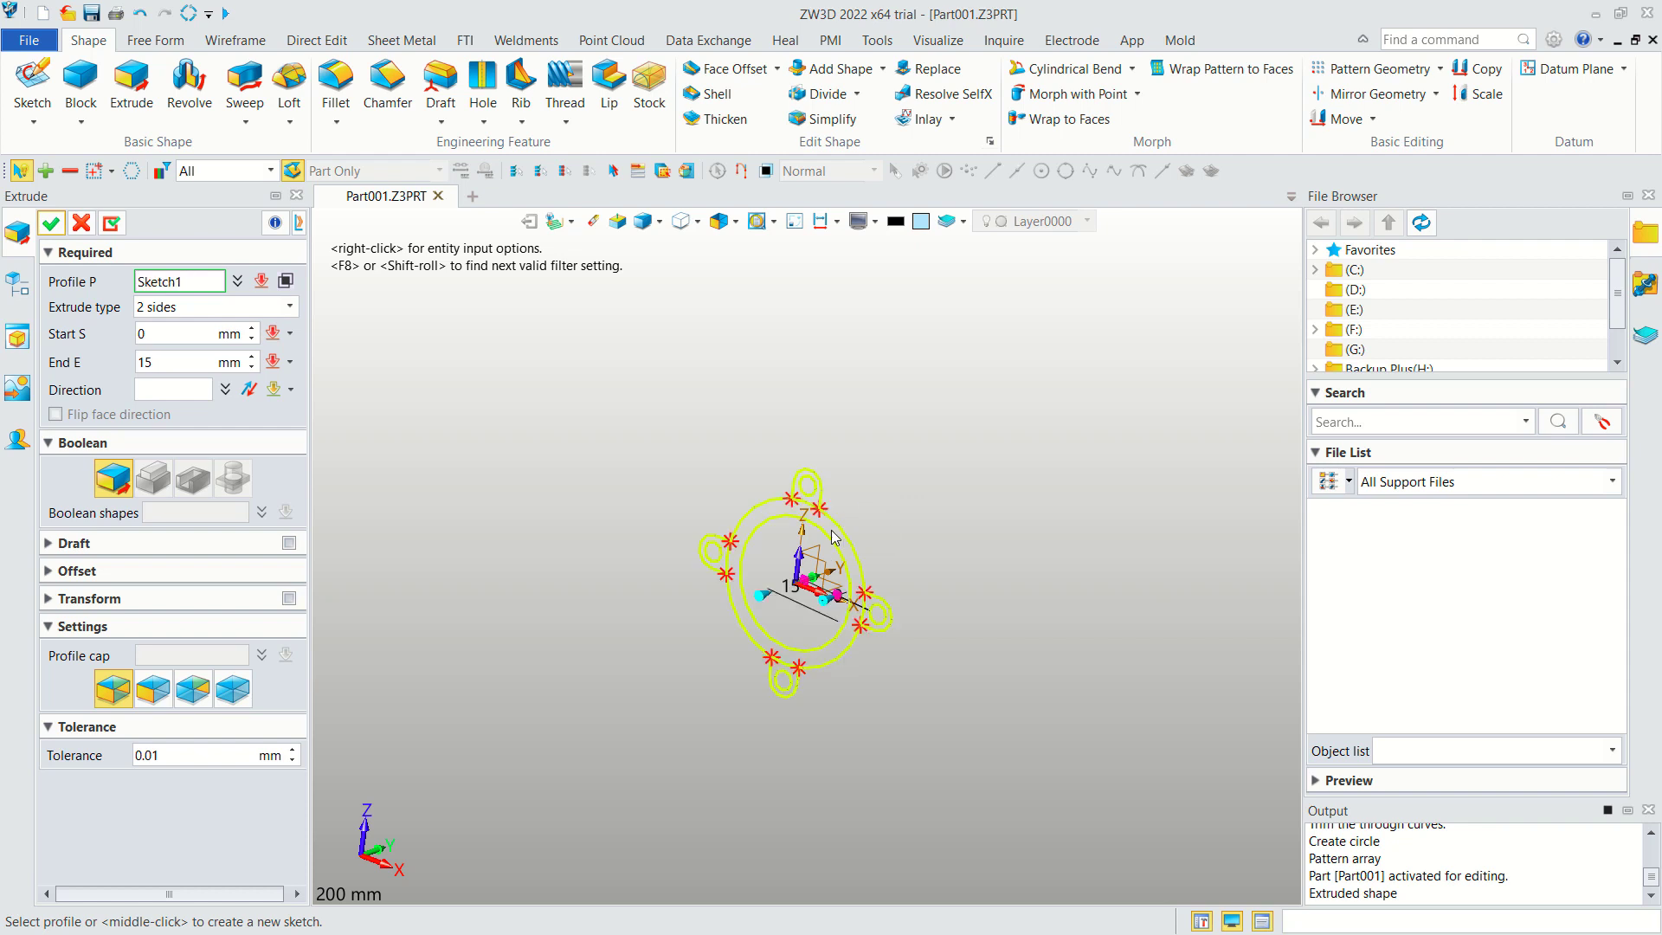
left_click(286, 281)
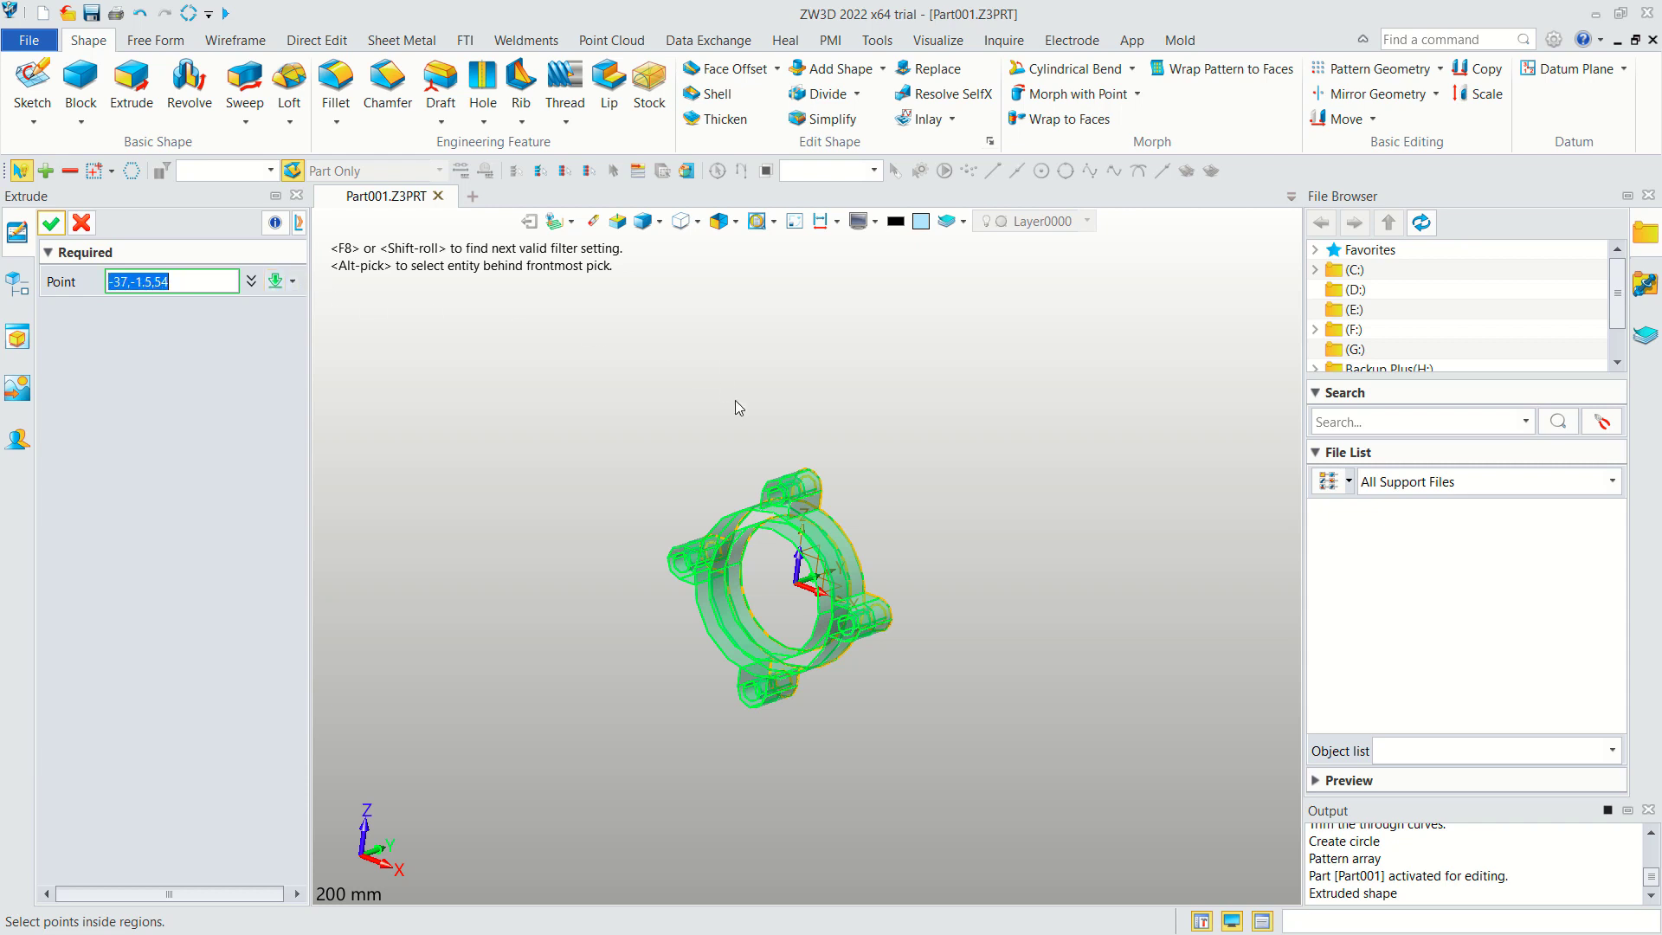
left_click(756, 519)
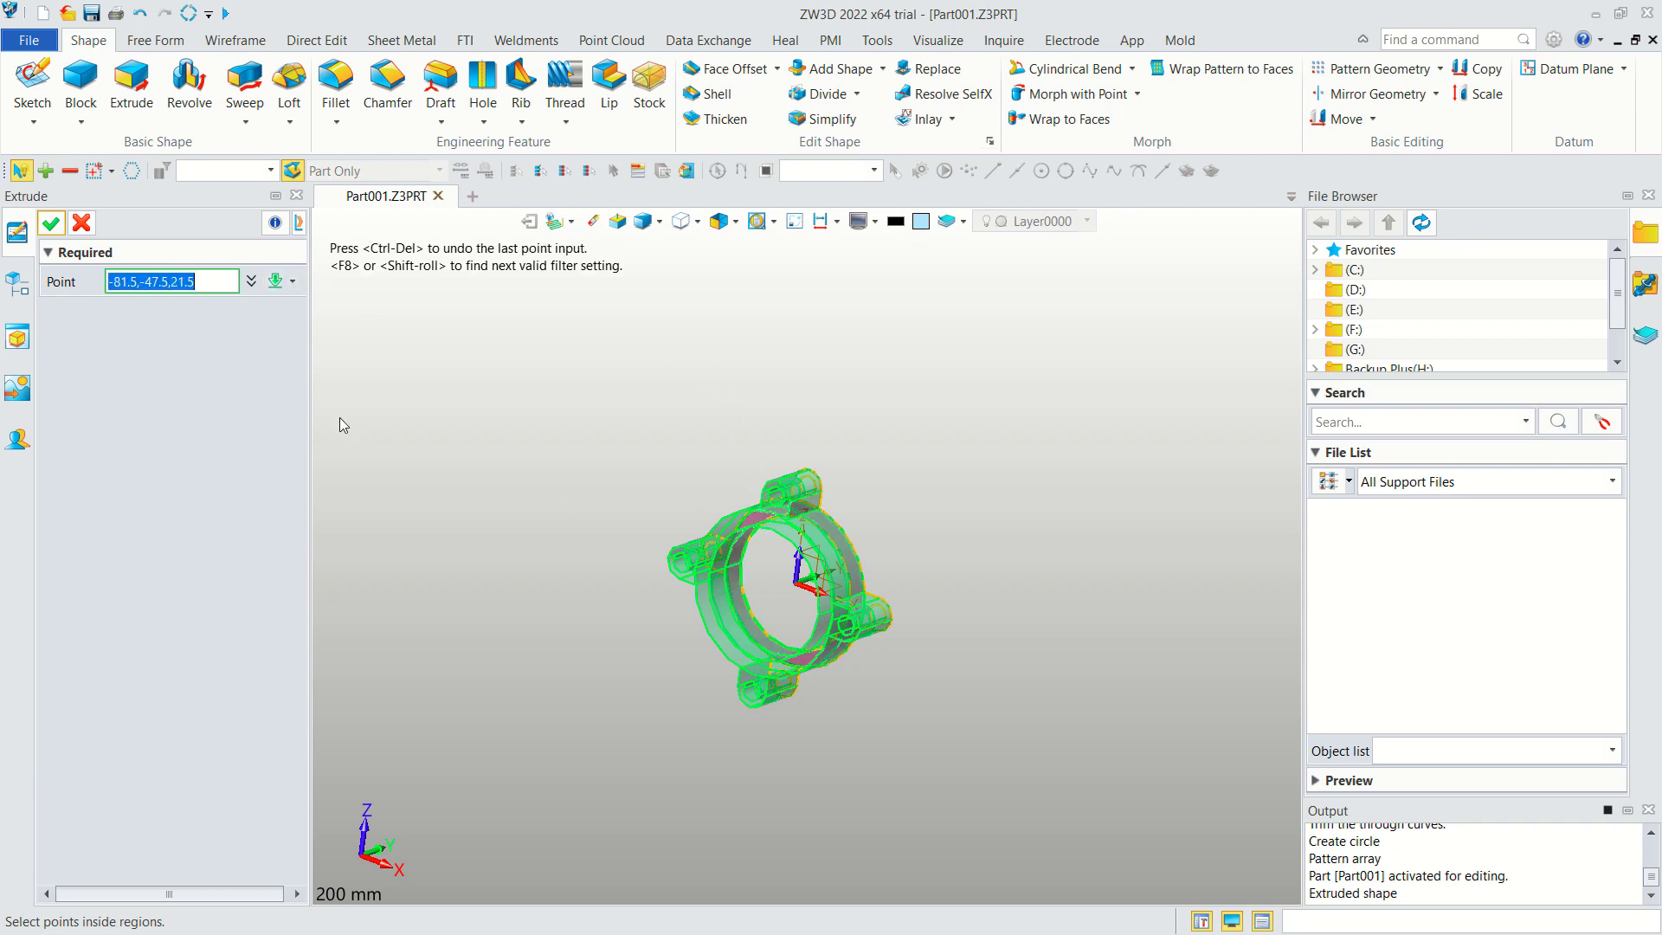
left_click(51, 224)
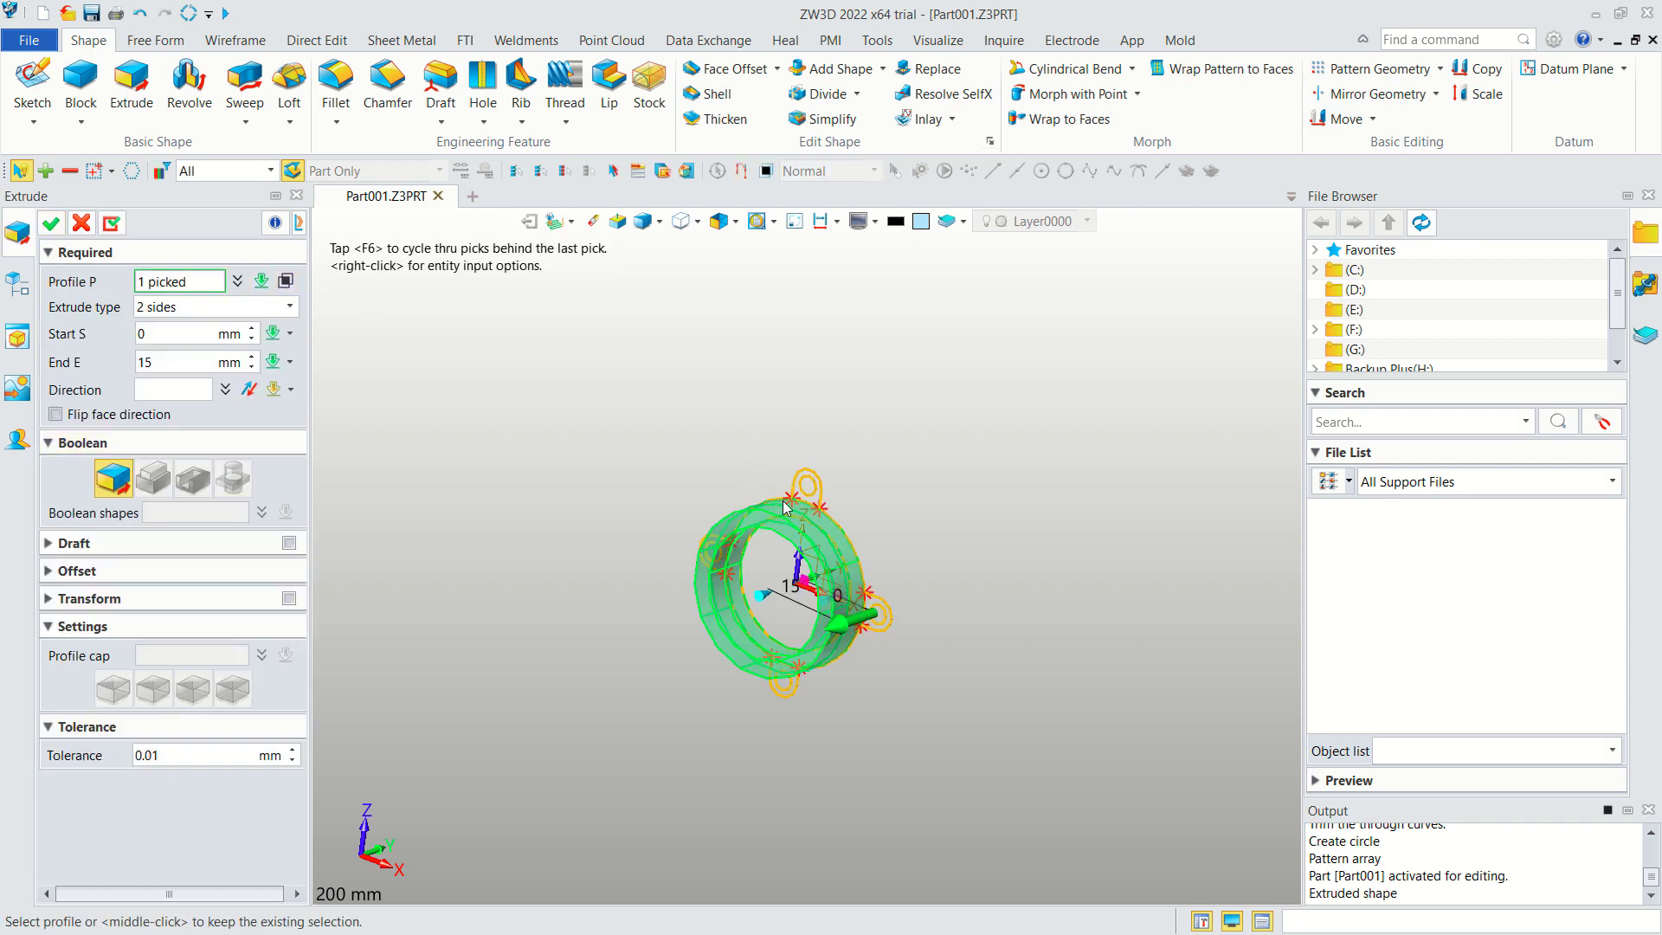
middle_click_drag(869, 423, 775, 610)
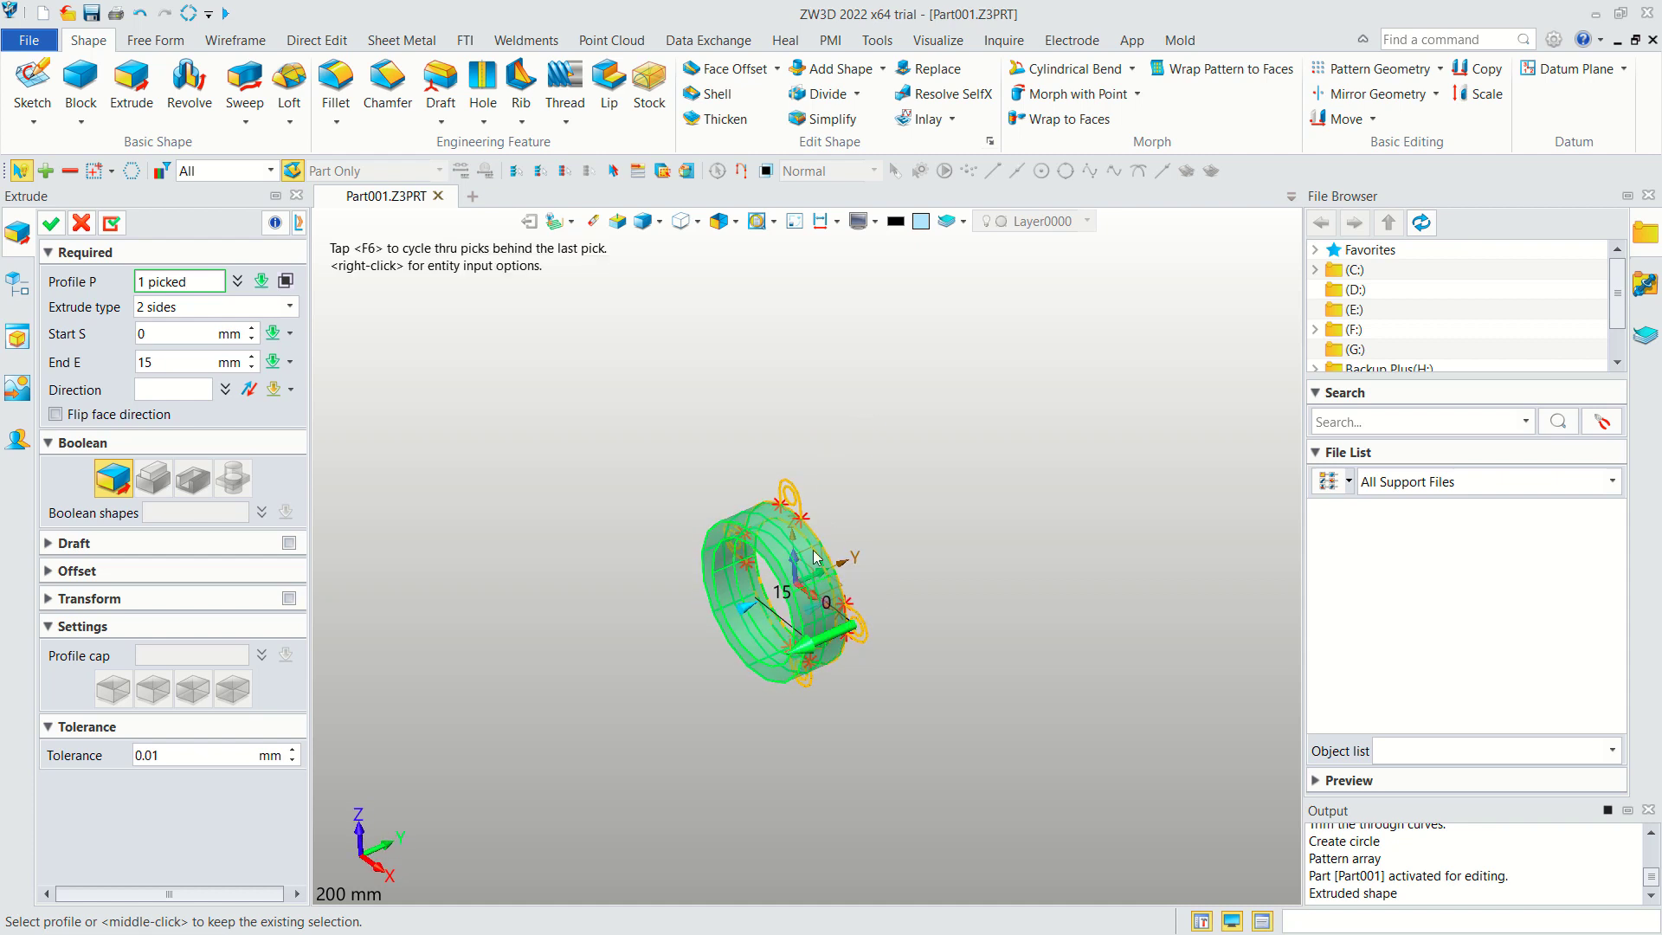
left_click_drag(746, 611, 918, 547)
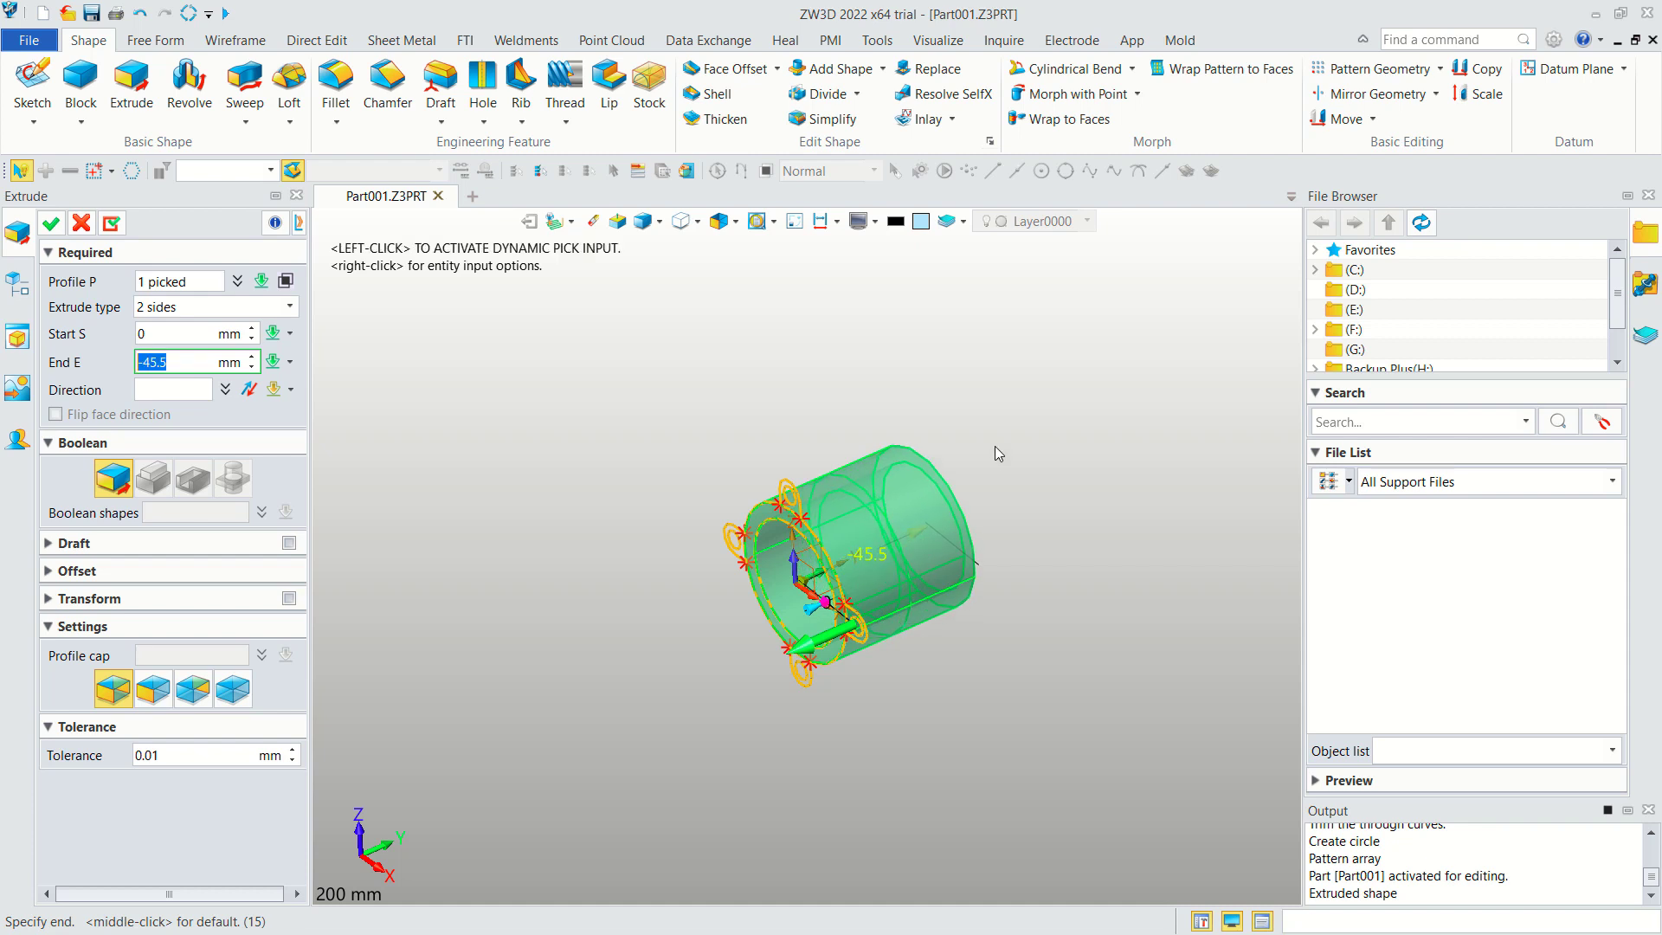
type("-45")
left_click(244, 330)
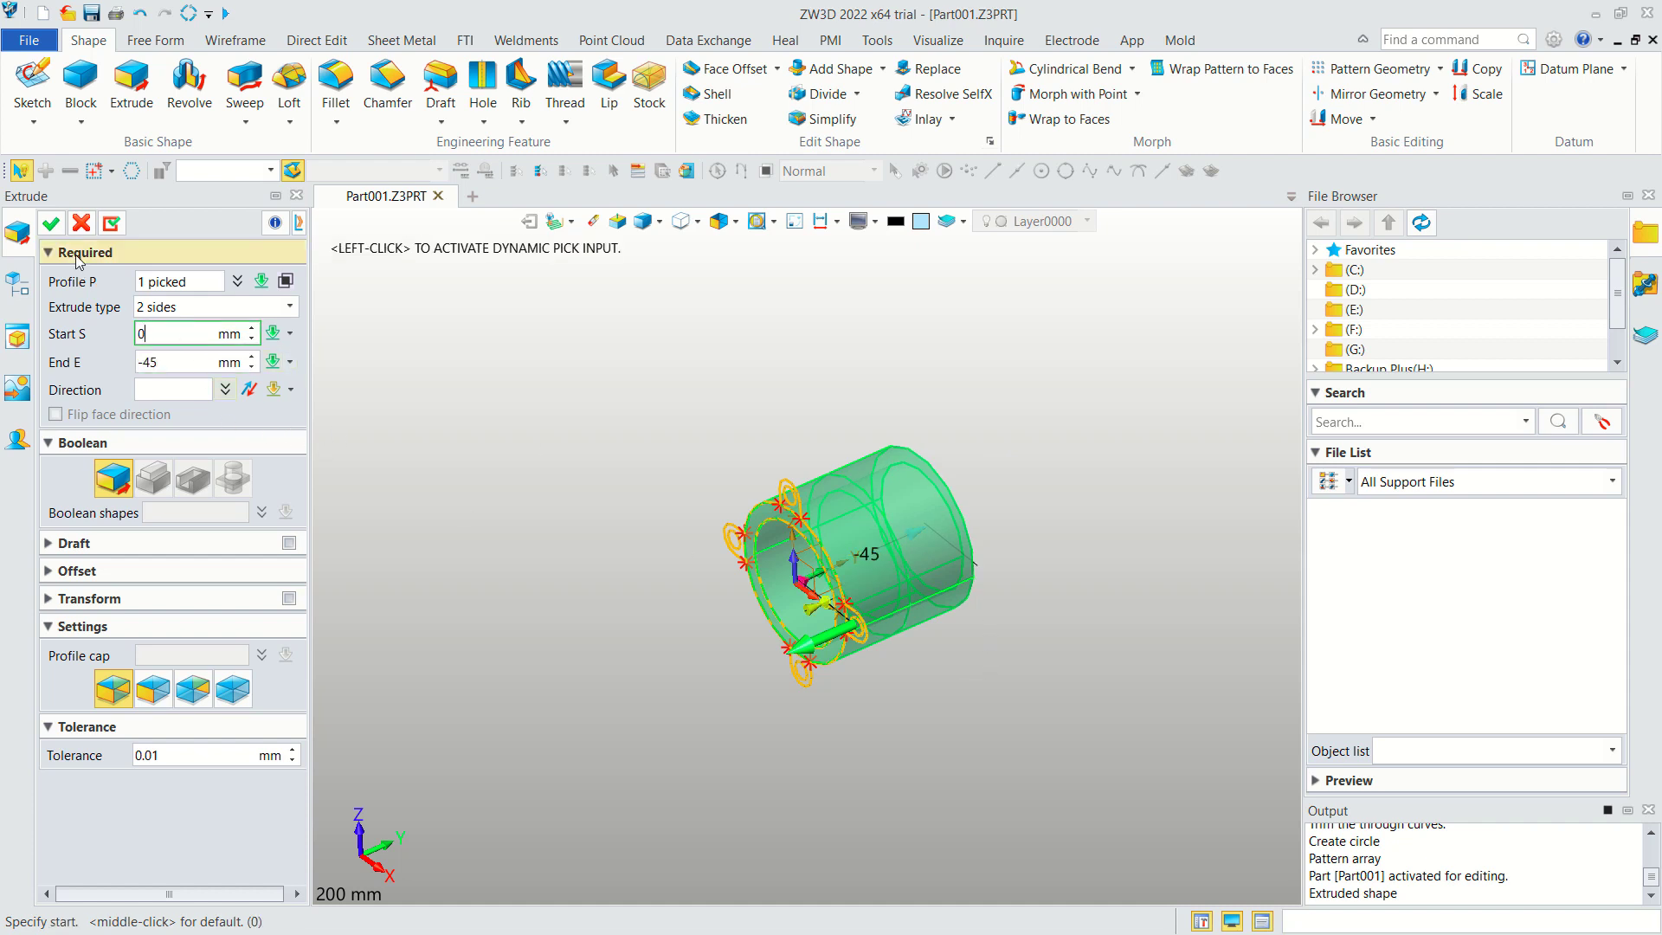
left_click(51, 226)
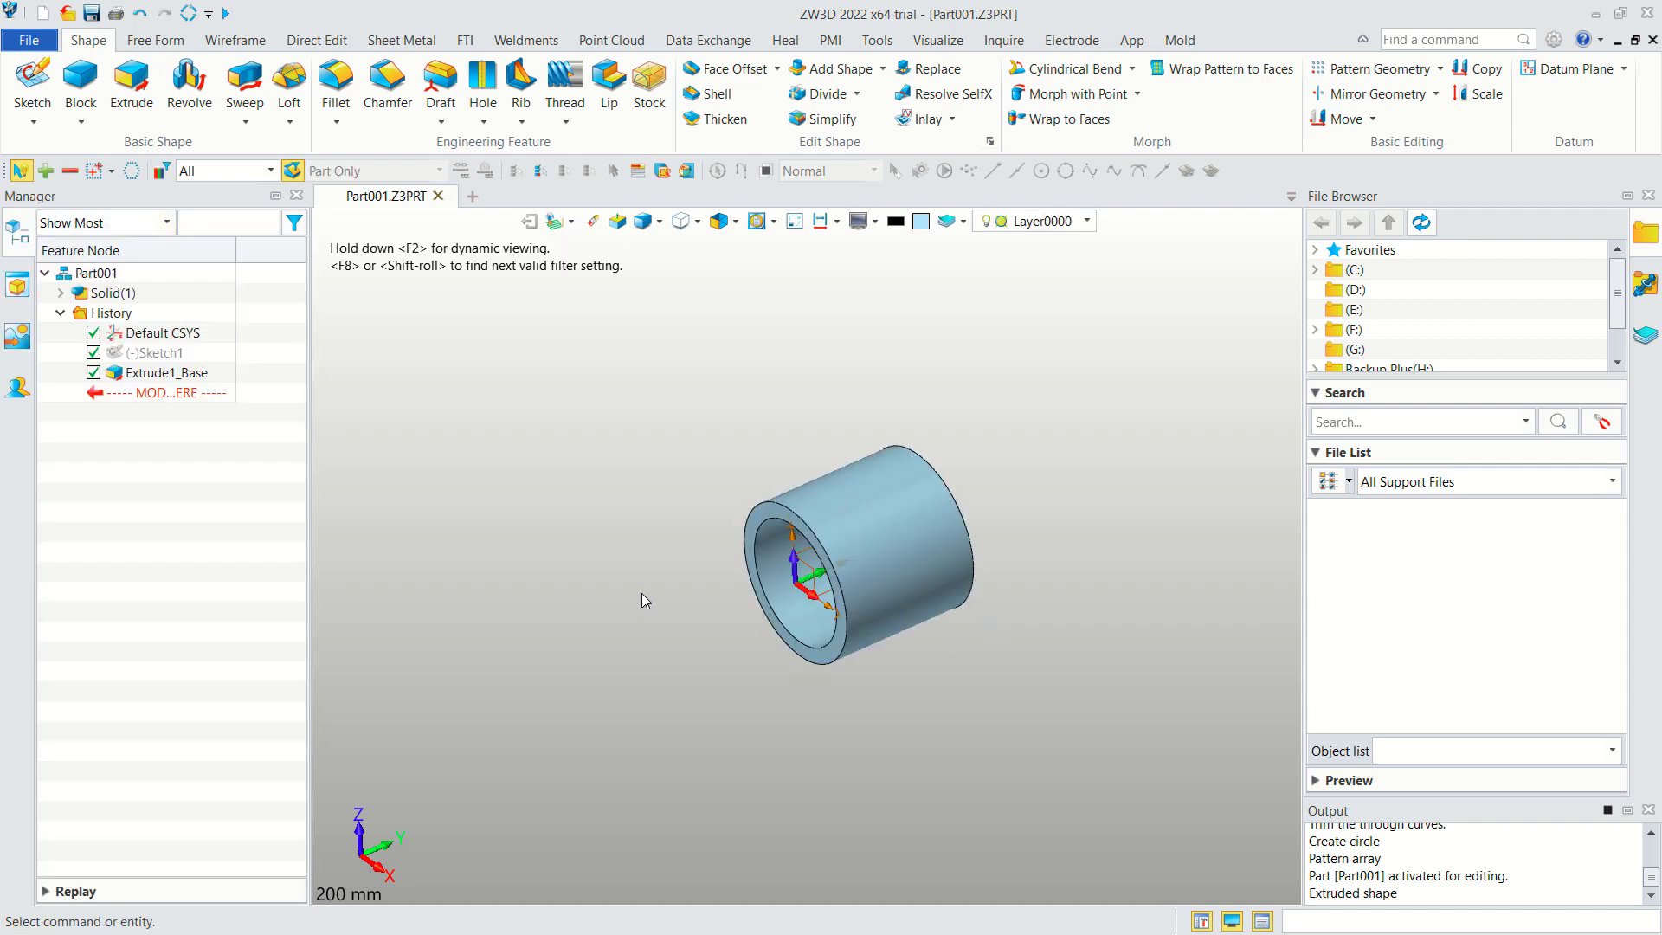
Unblank Sketch1 so its four lug outlines show around the cylinder.
right_click(167, 358)
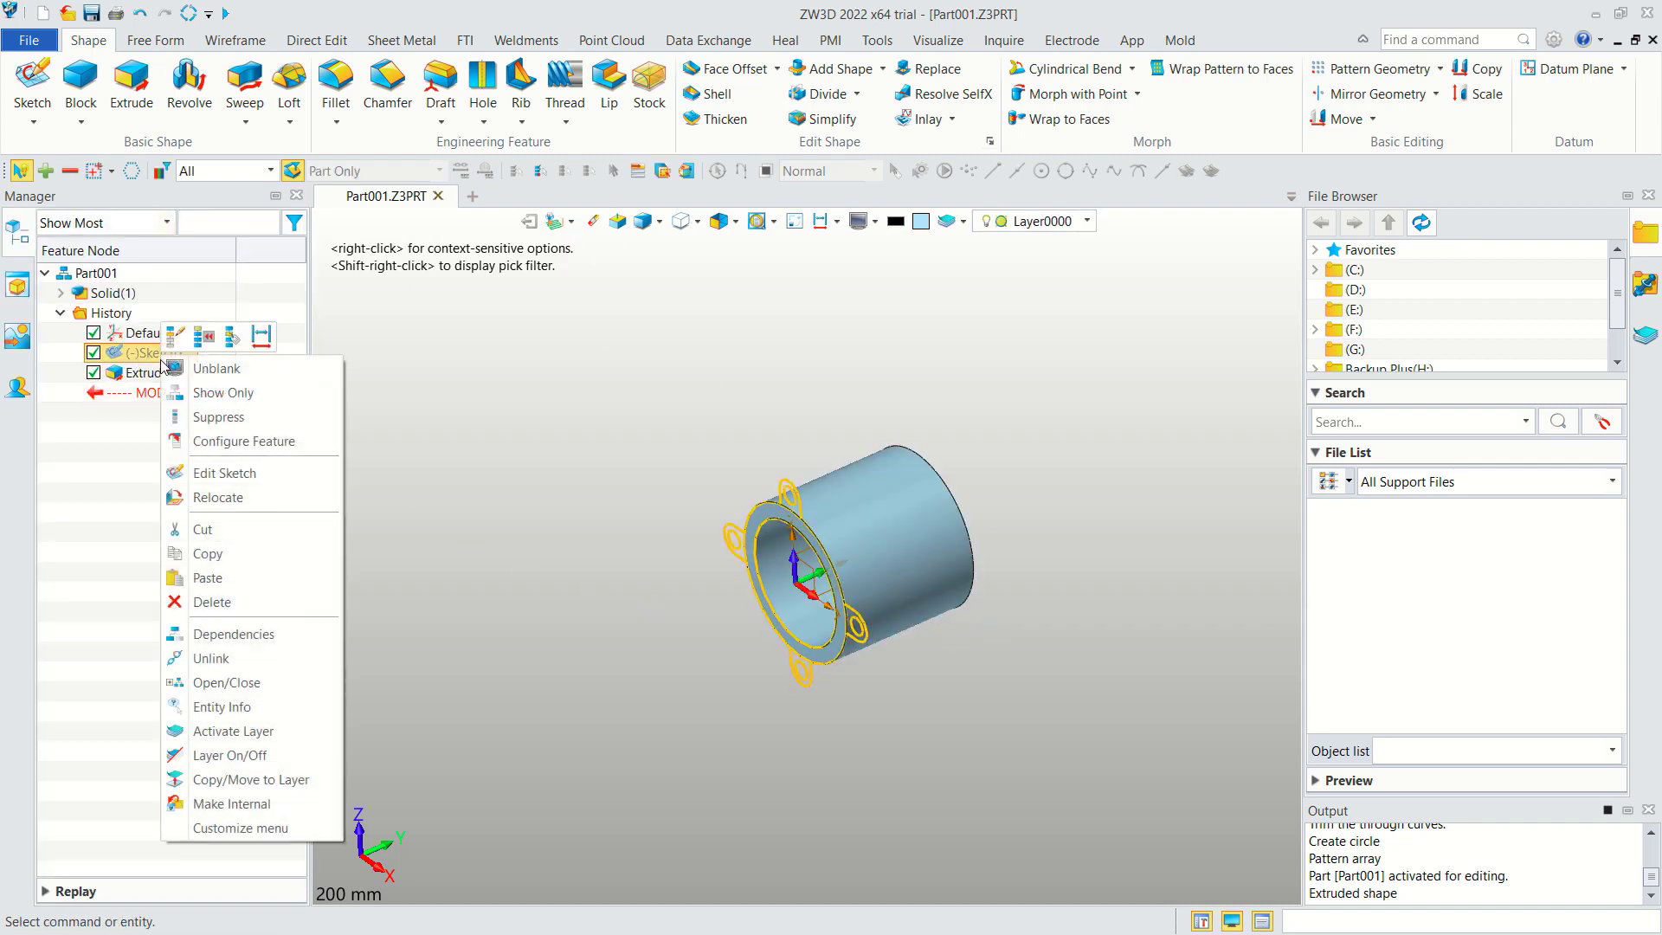
left_click(218, 369)
middle_click_drag(849, 413, 820, 502)
scroll(820, 502, "up", 5)
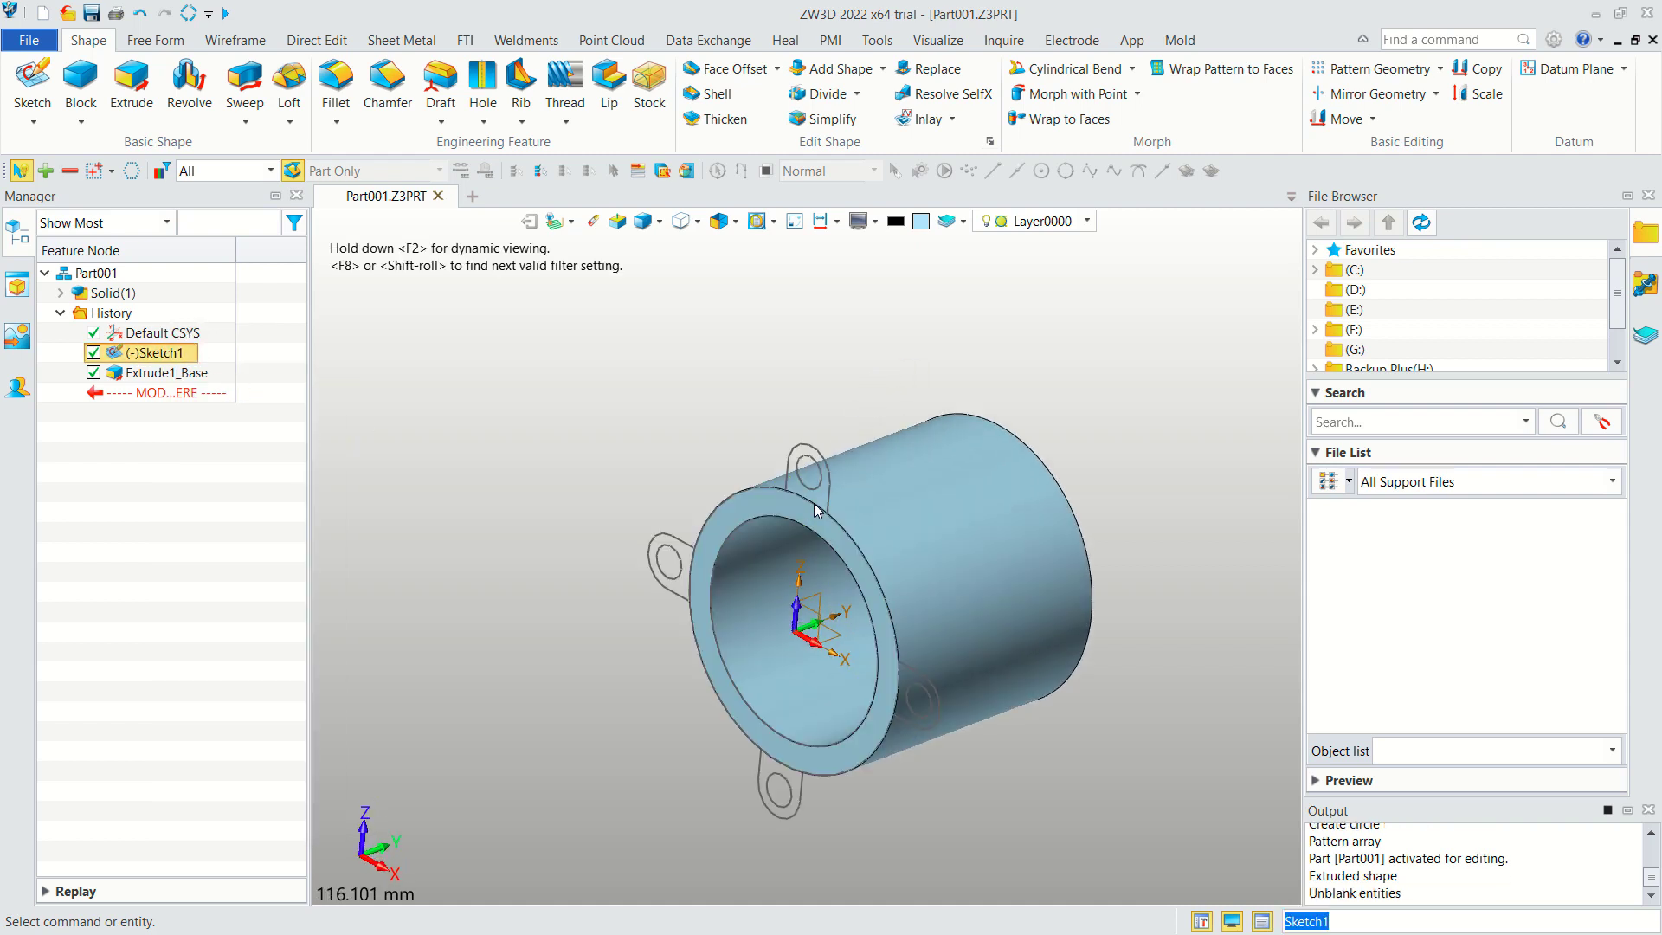
middle_click_drag(912, 384, 906, 365)
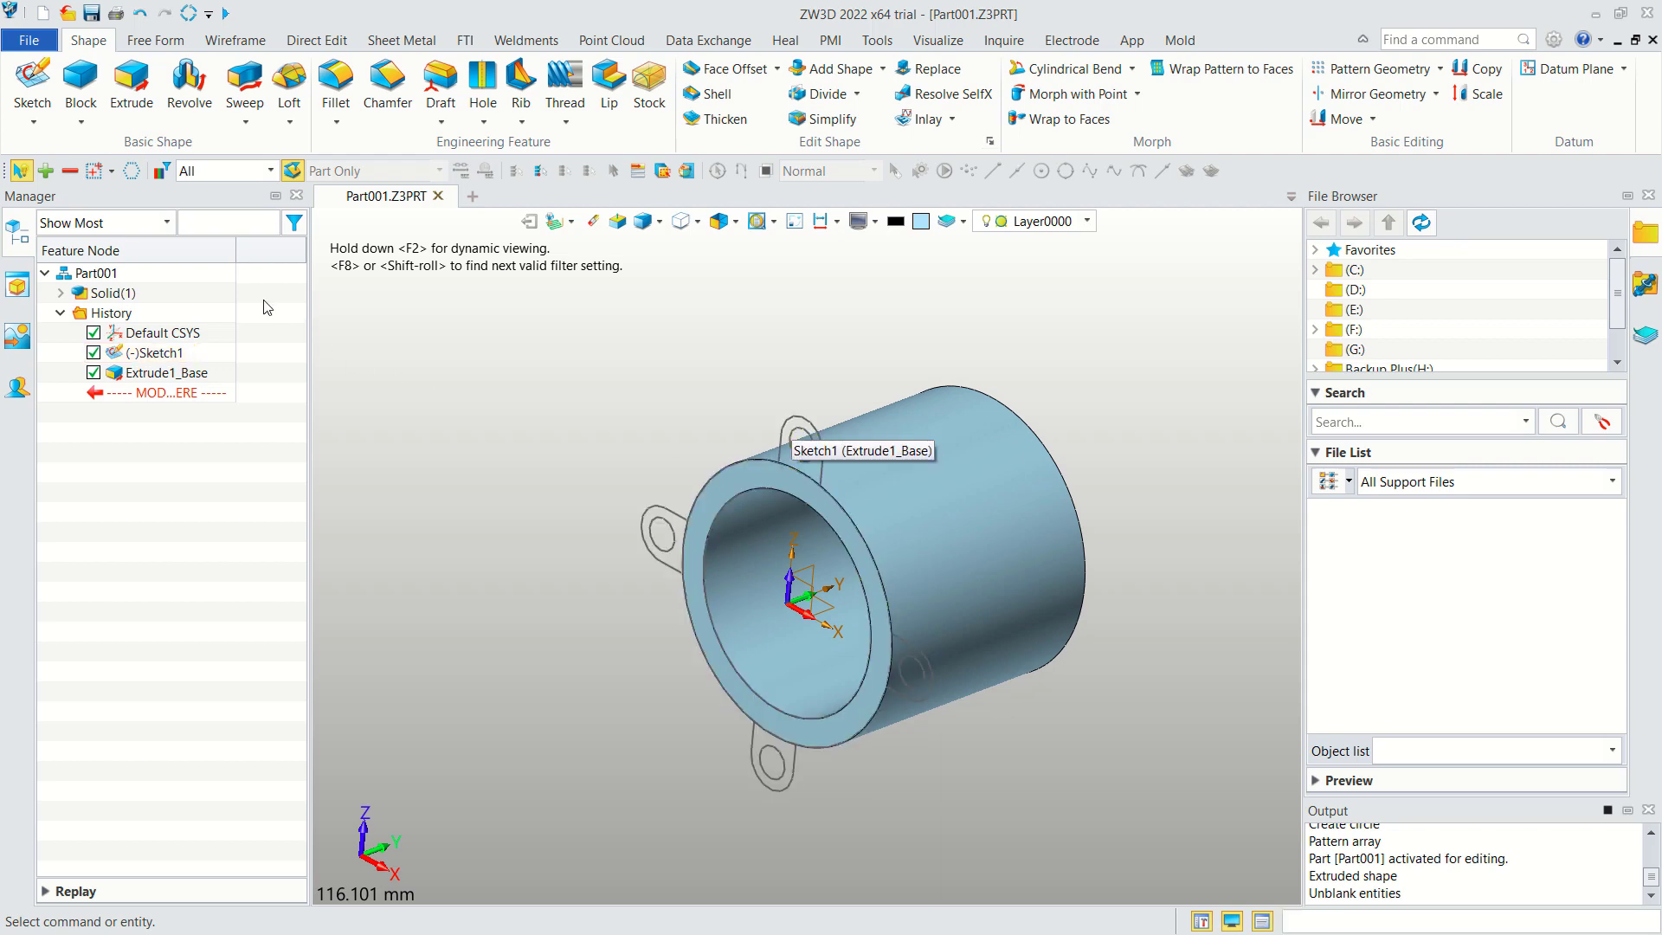
Extrude Sketch1's lug regions into four 4 mm thick lugs with holes.
left_click(798, 425)
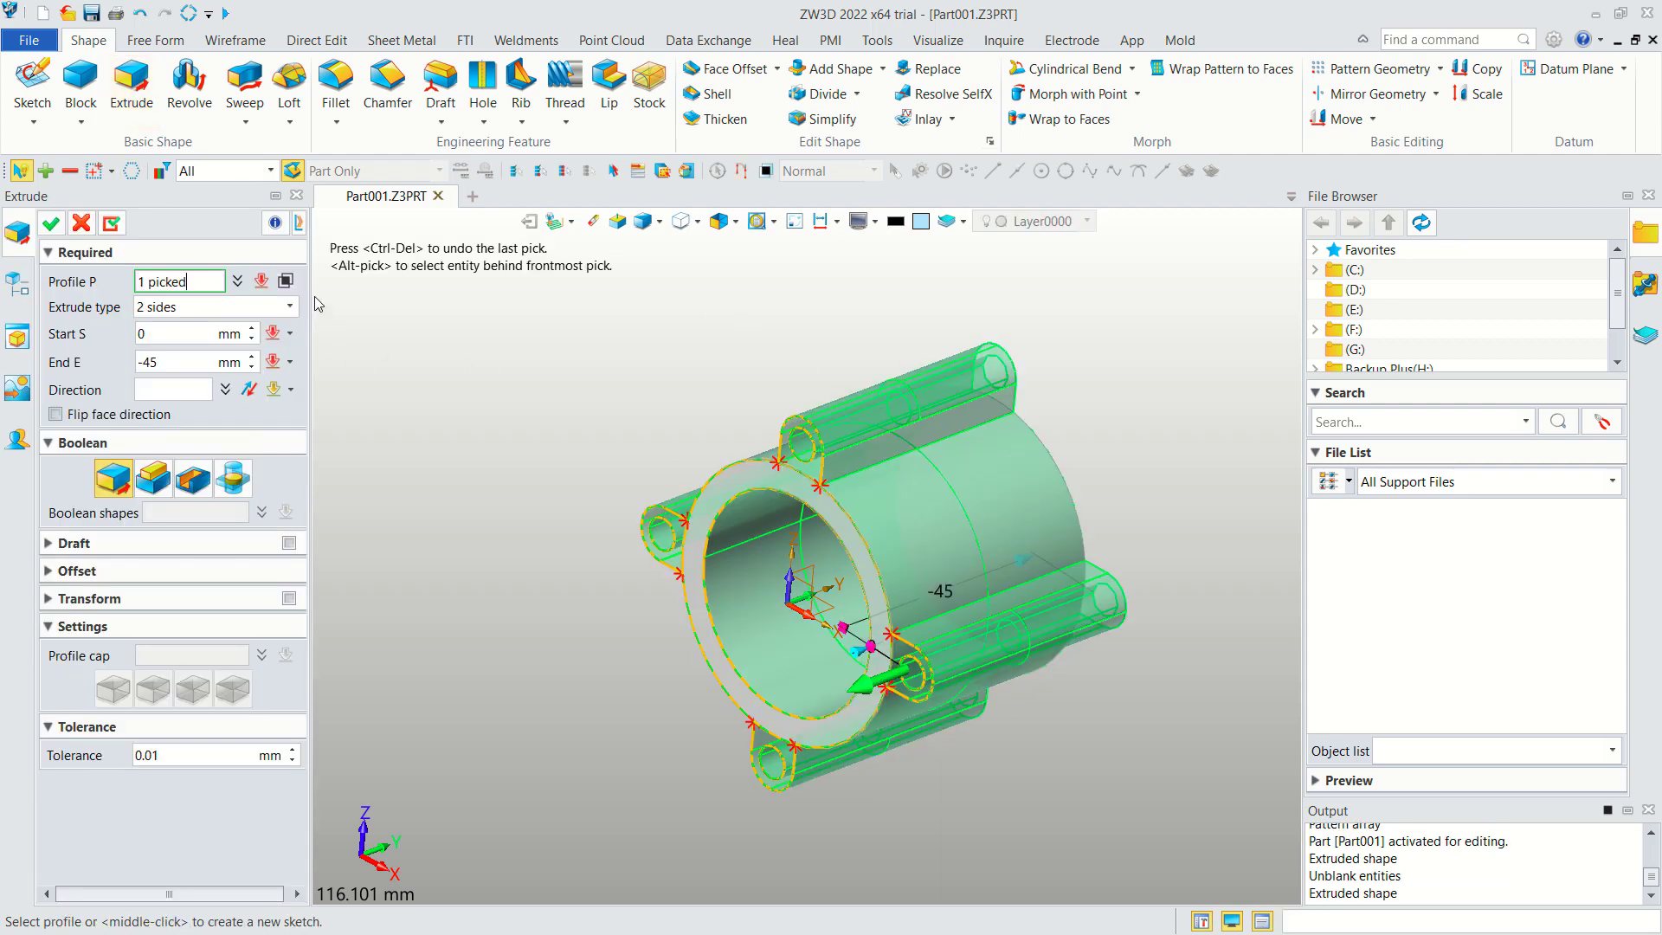
left_click(286, 282)
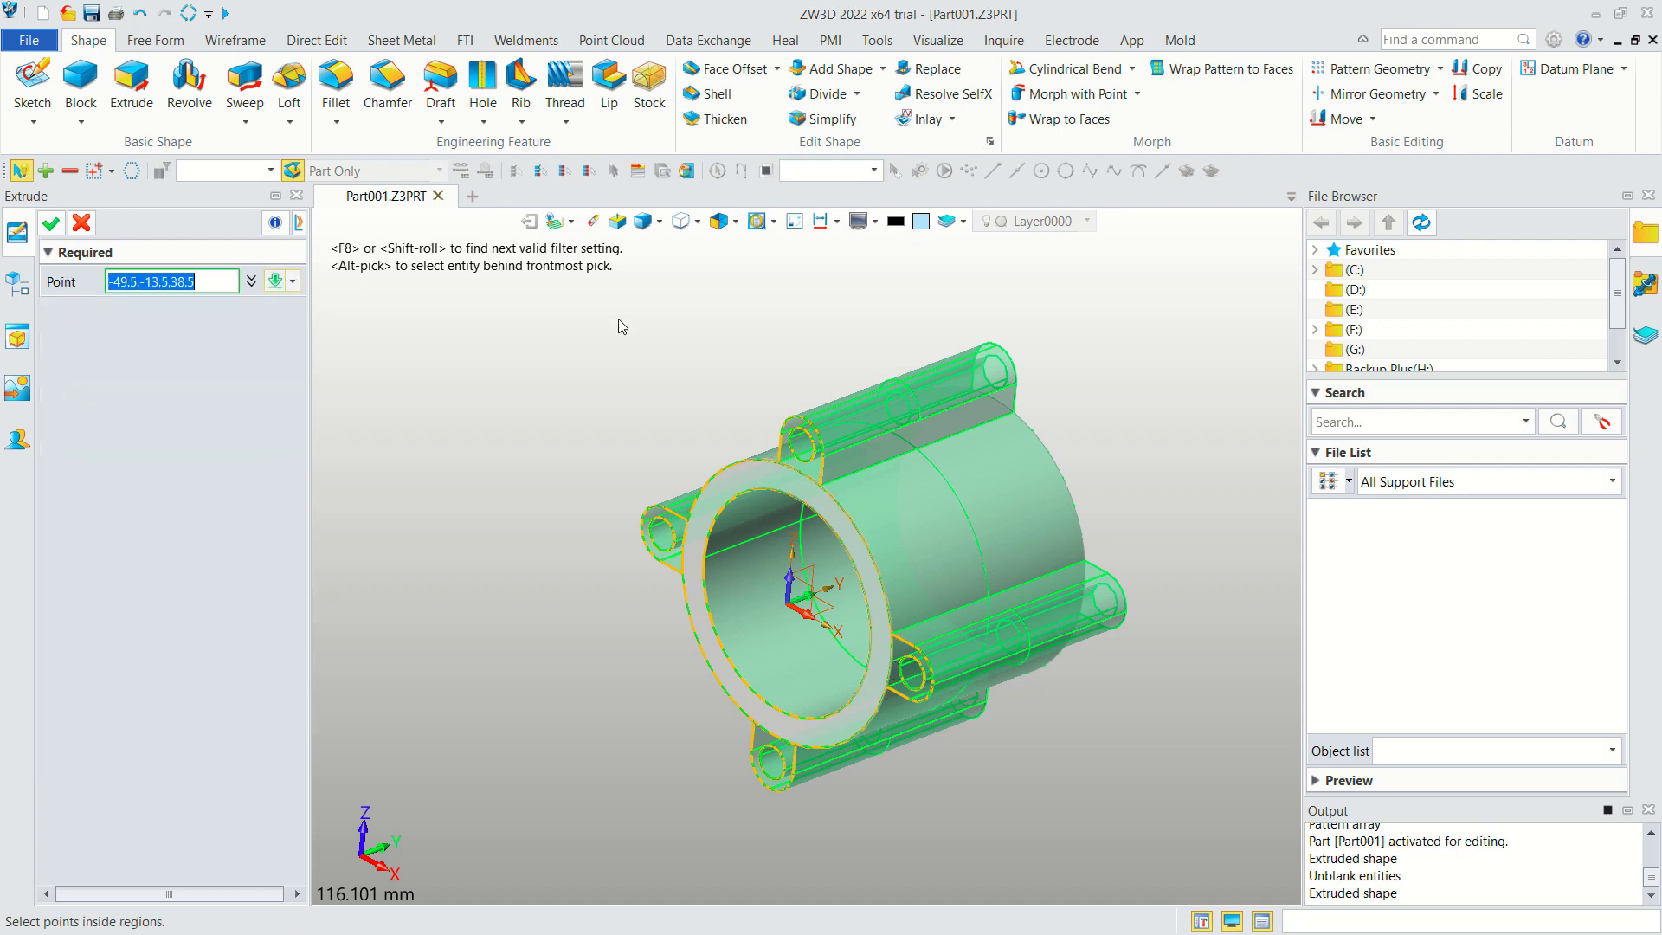
left_click(814, 474)
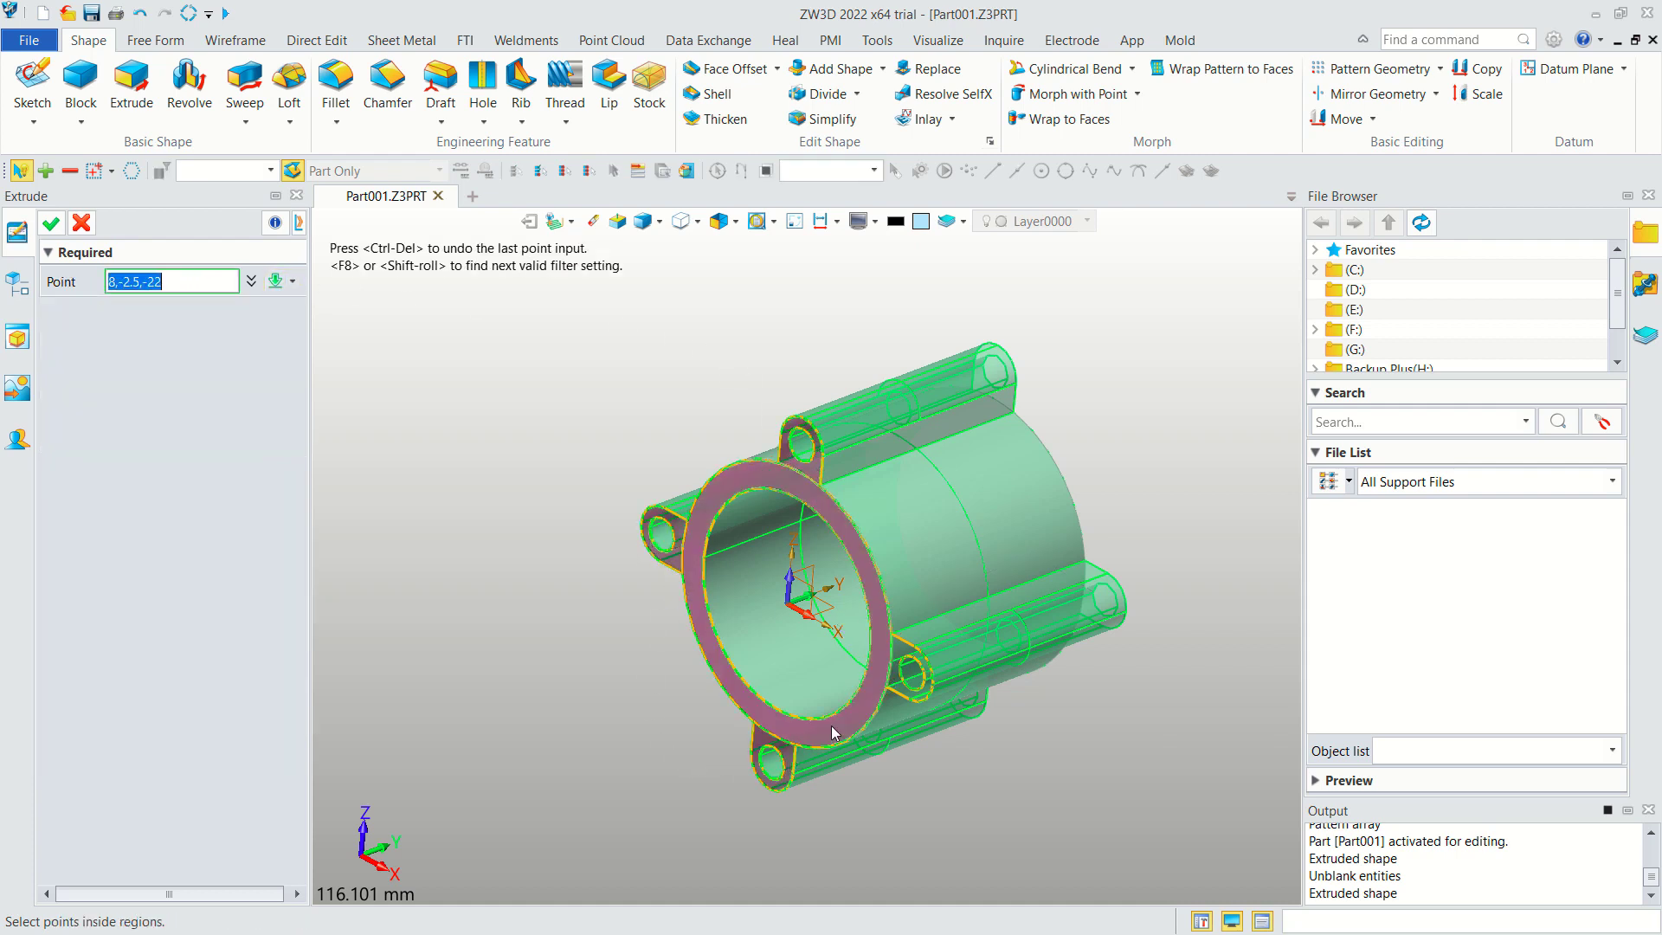
left_click(900, 656)
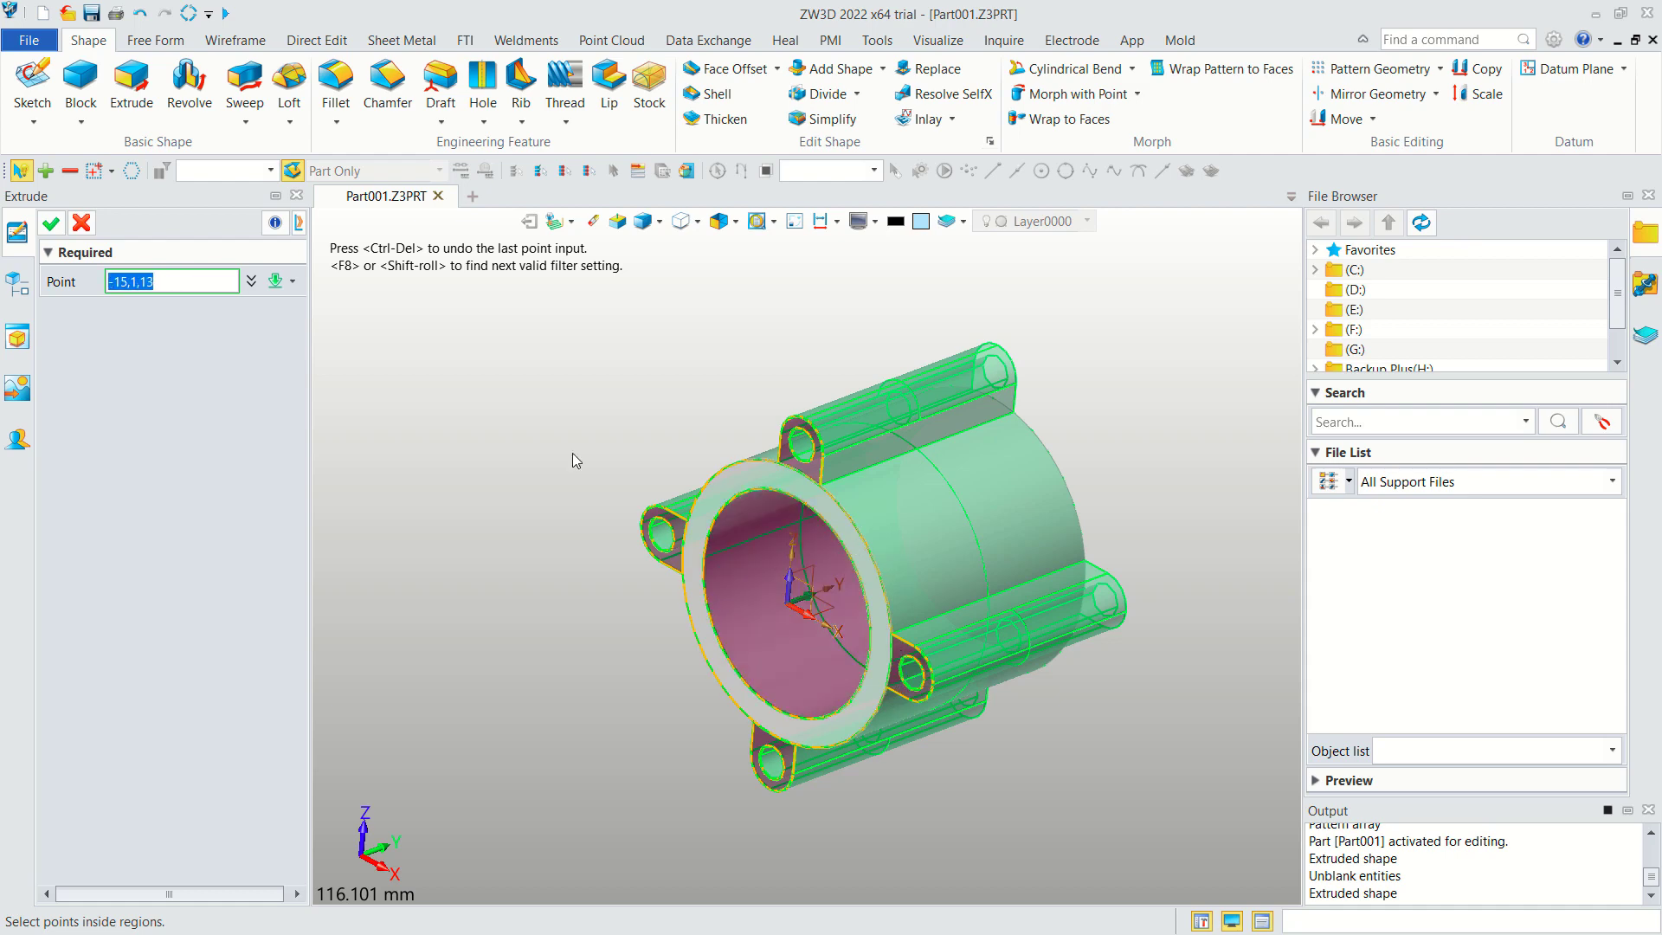
left_click(50, 225)
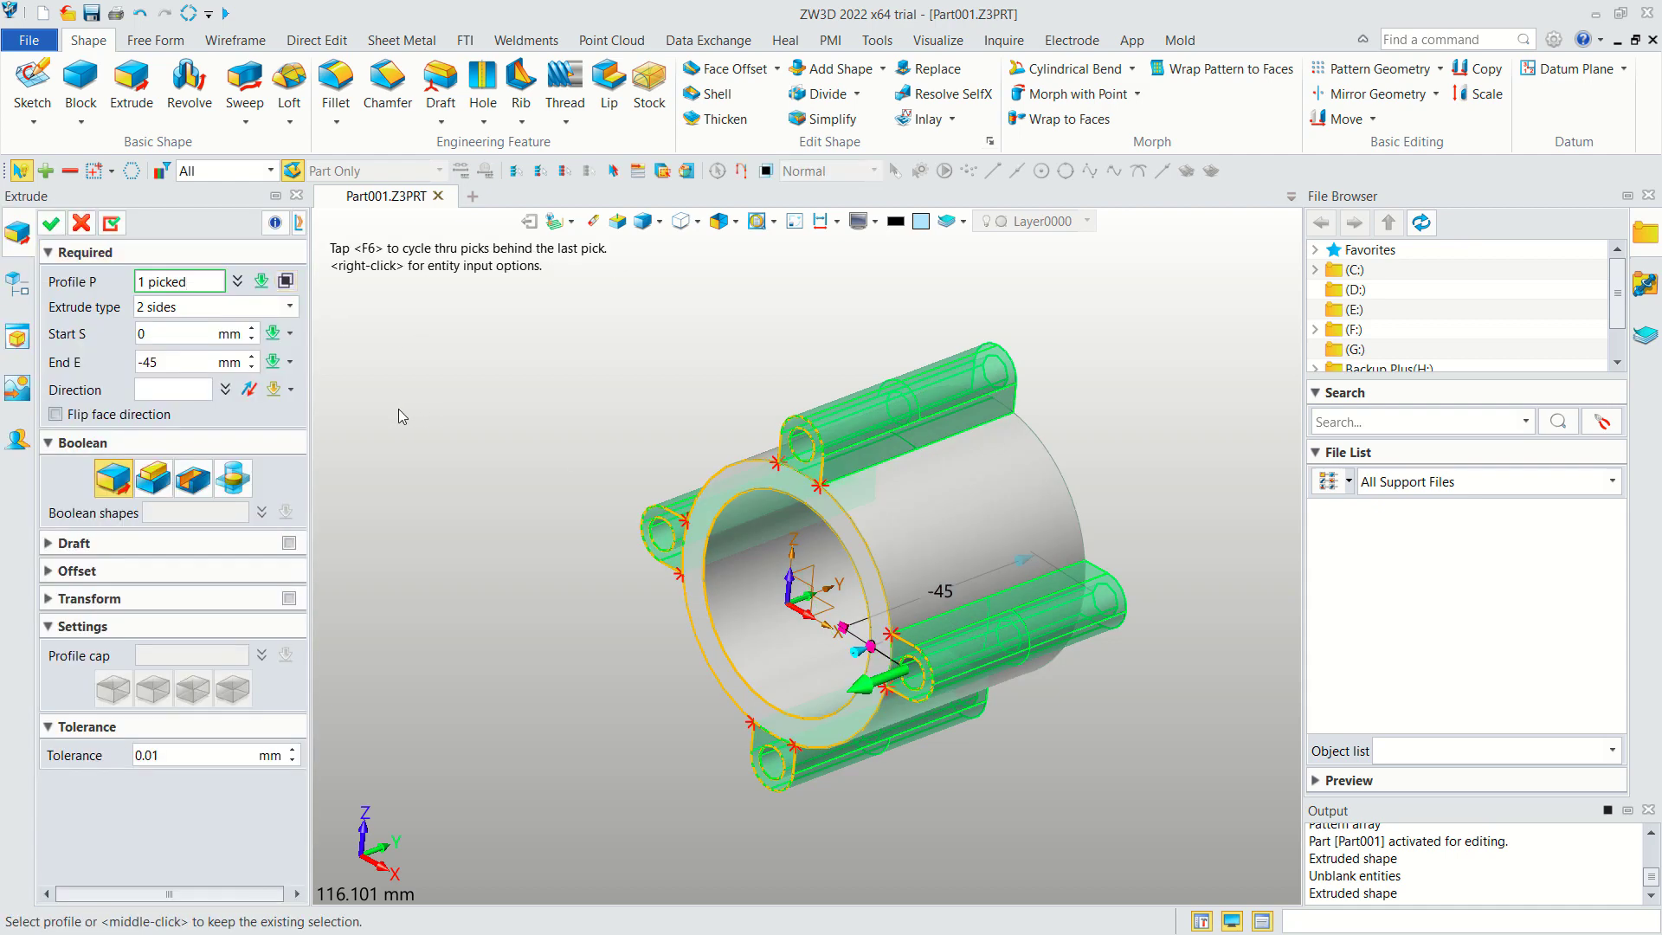
left_click_drag(1022, 558, 845, 635)
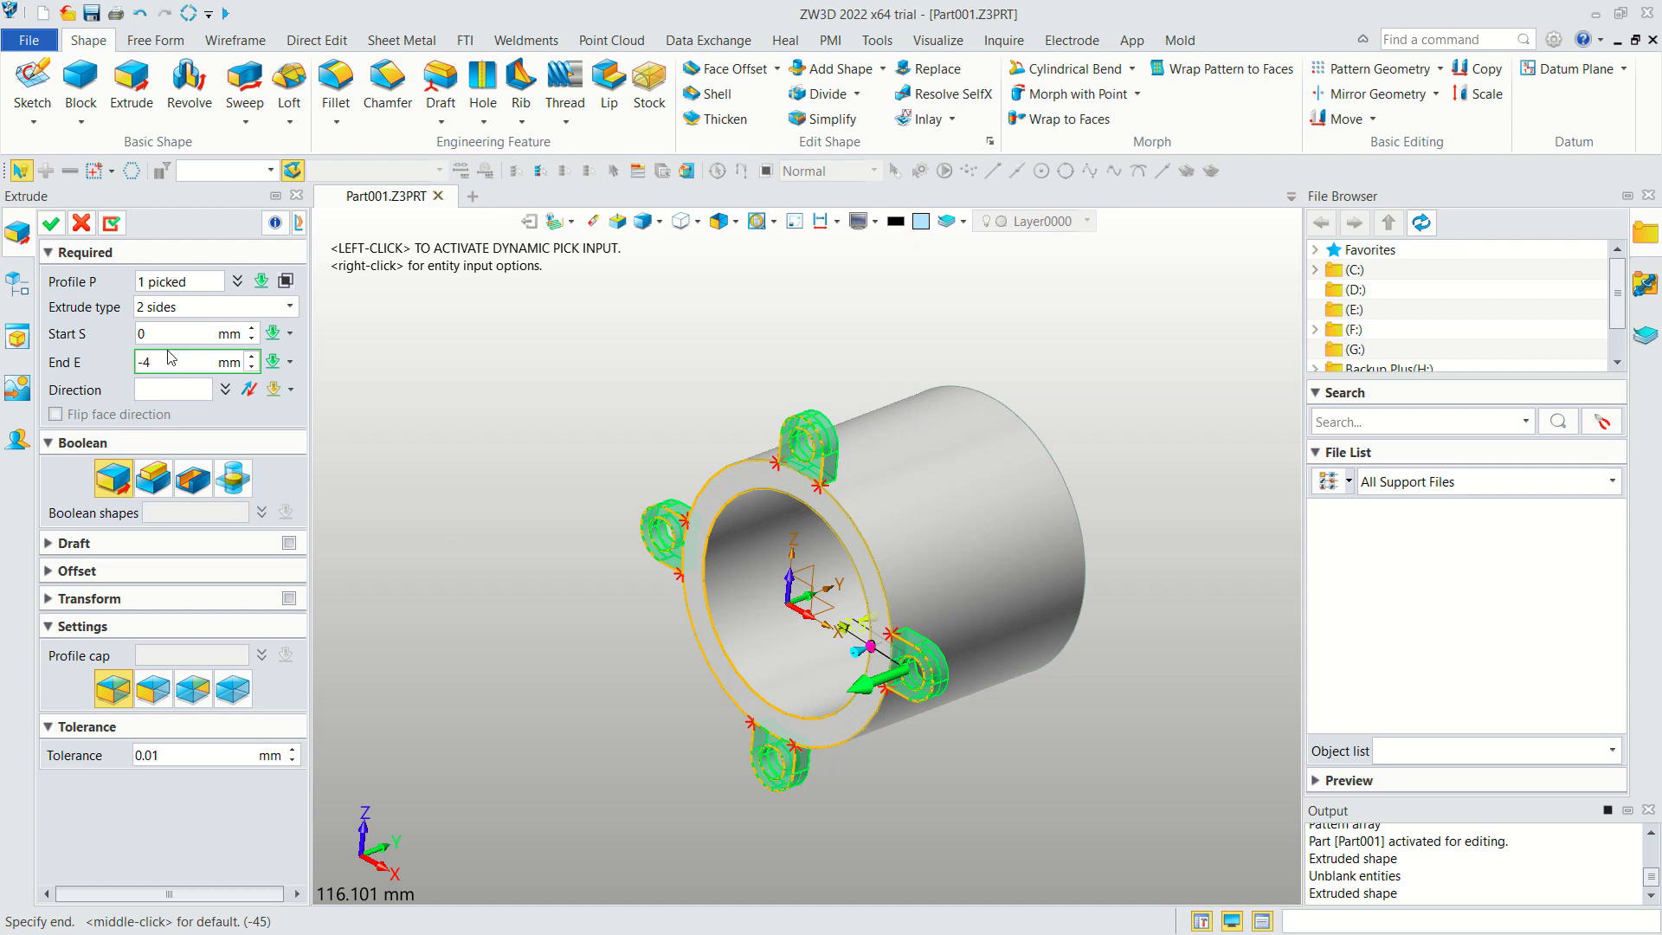
left_click(173, 334)
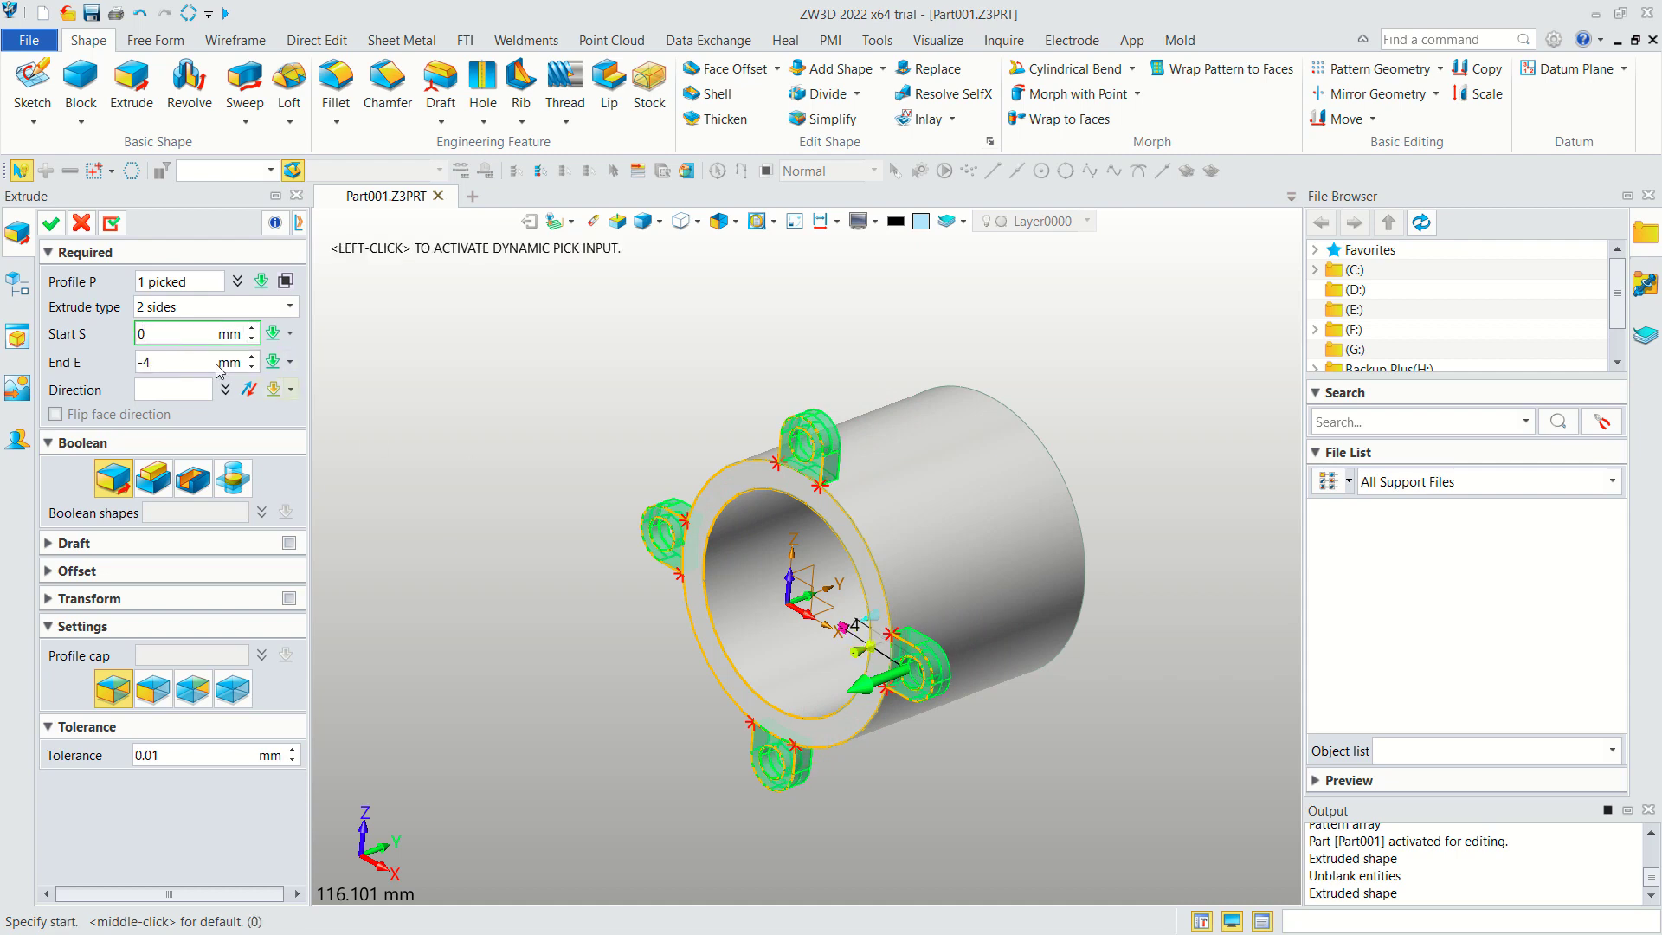
left_click(51, 223)
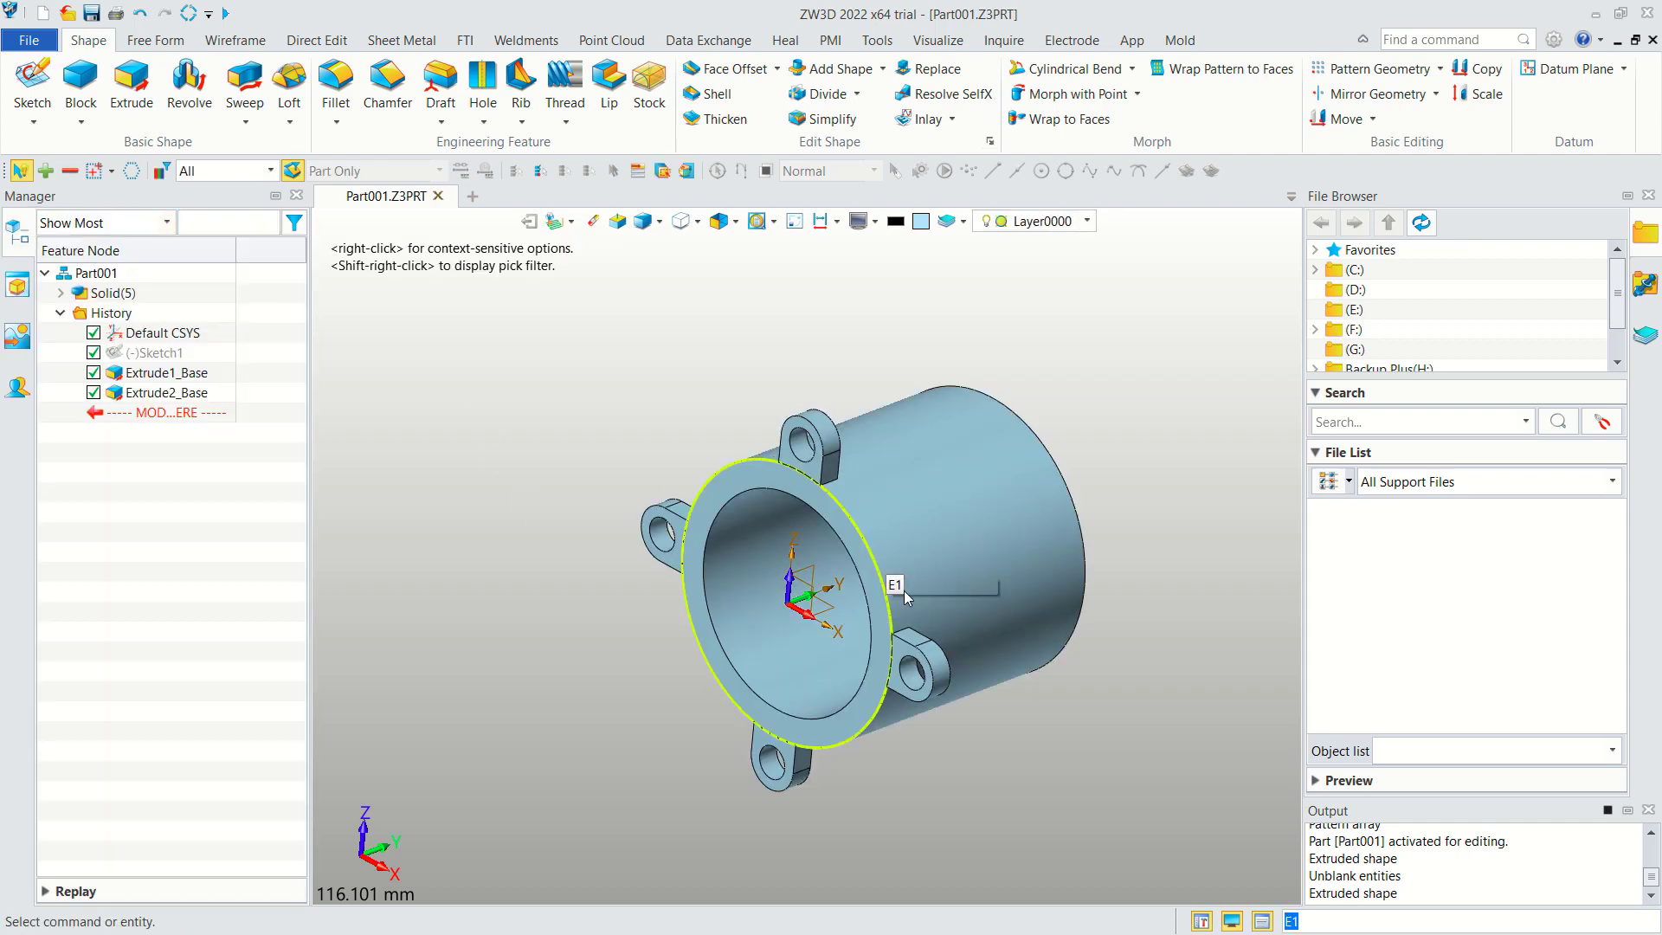
Add Shape: merge the top, left, bottom and right lugs into the cylindrical base body.
left_click(840, 78)
left_click(991, 502)
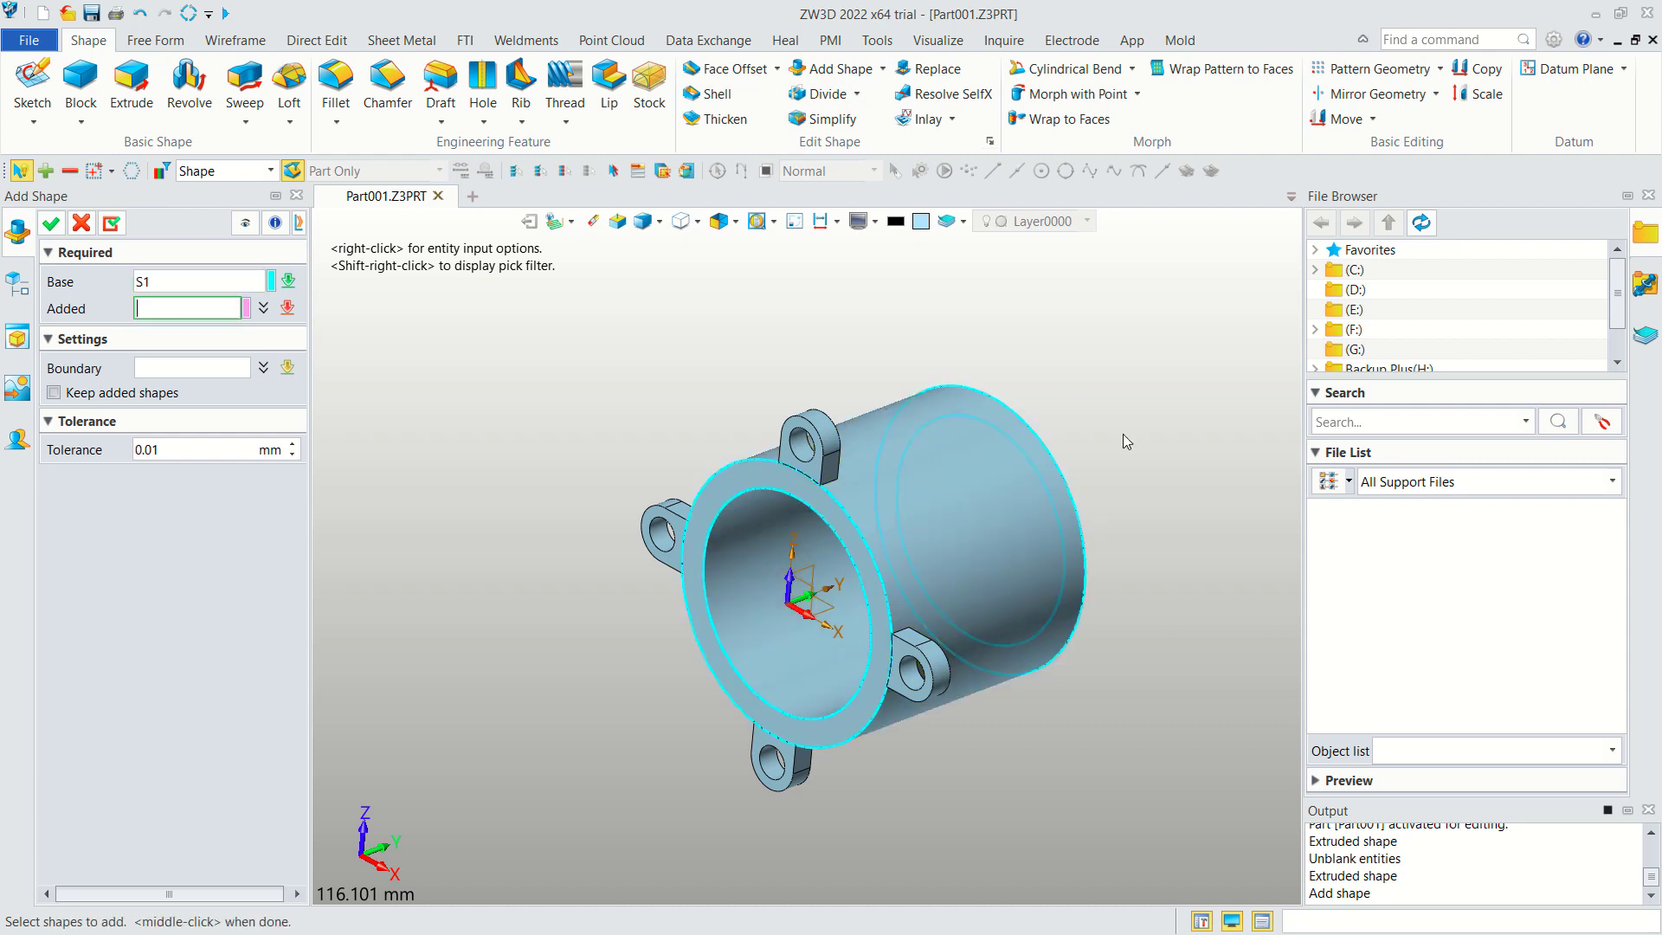
left_click(823, 439)
left_click(654, 527)
left_click(775, 762)
left_click(925, 660)
left_click(50, 224)
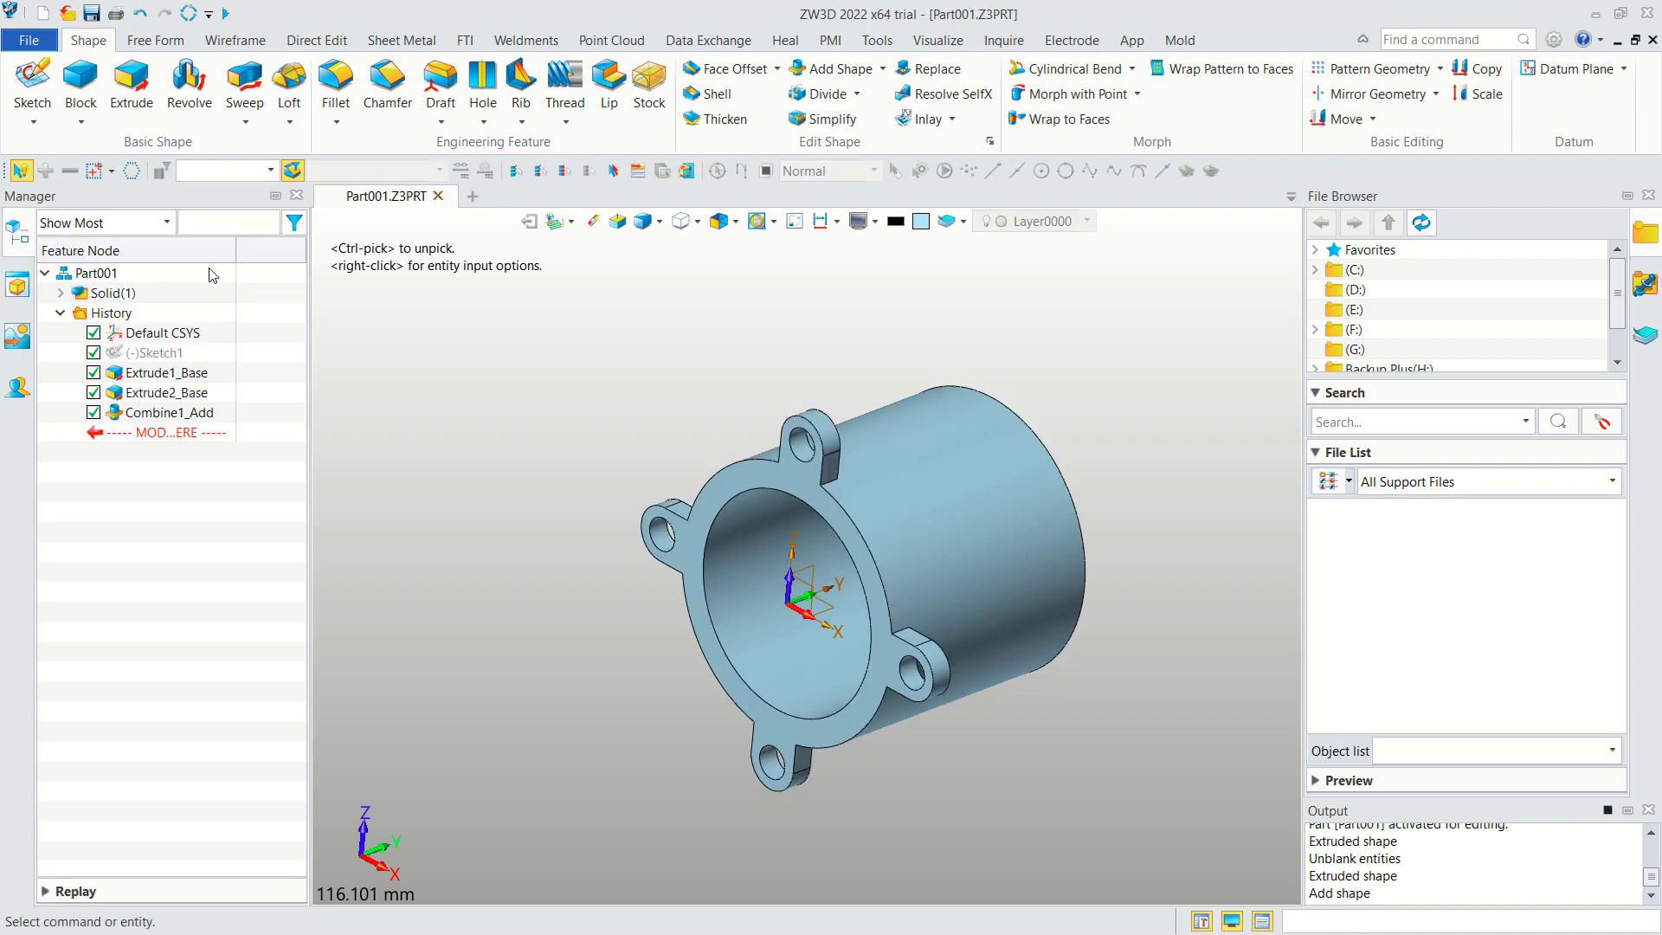
middle_click_drag(1184, 468, 1065, 400)
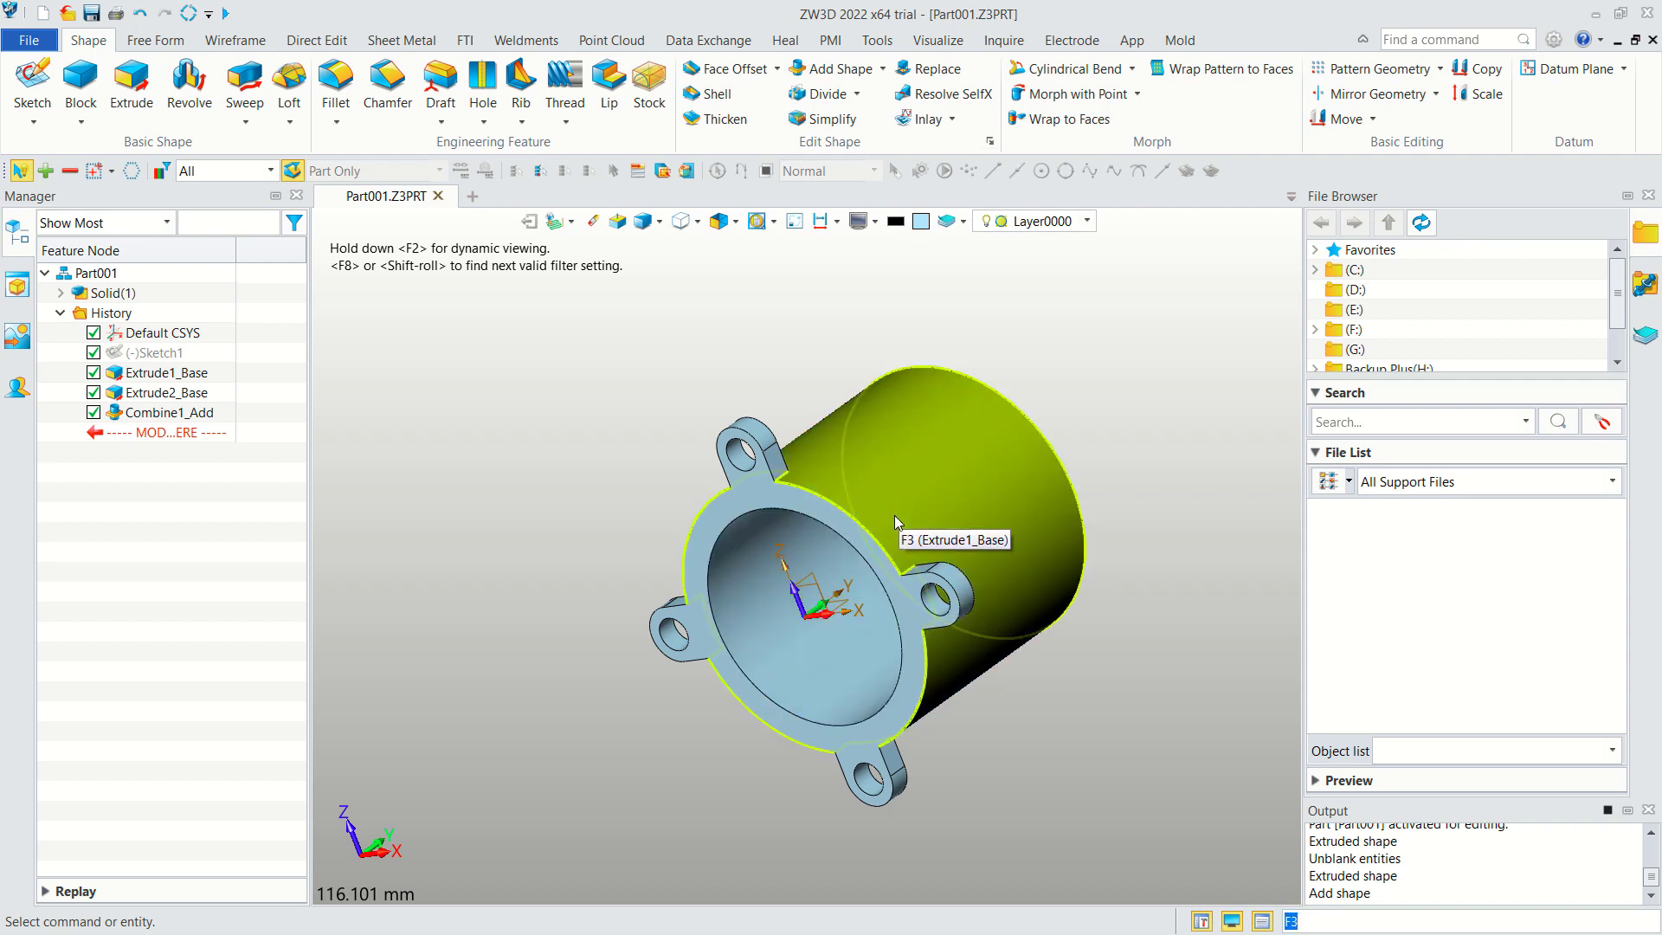
Start a datum plane on the lug ring face with a -25 mm offset.
left_click(1610, 74)
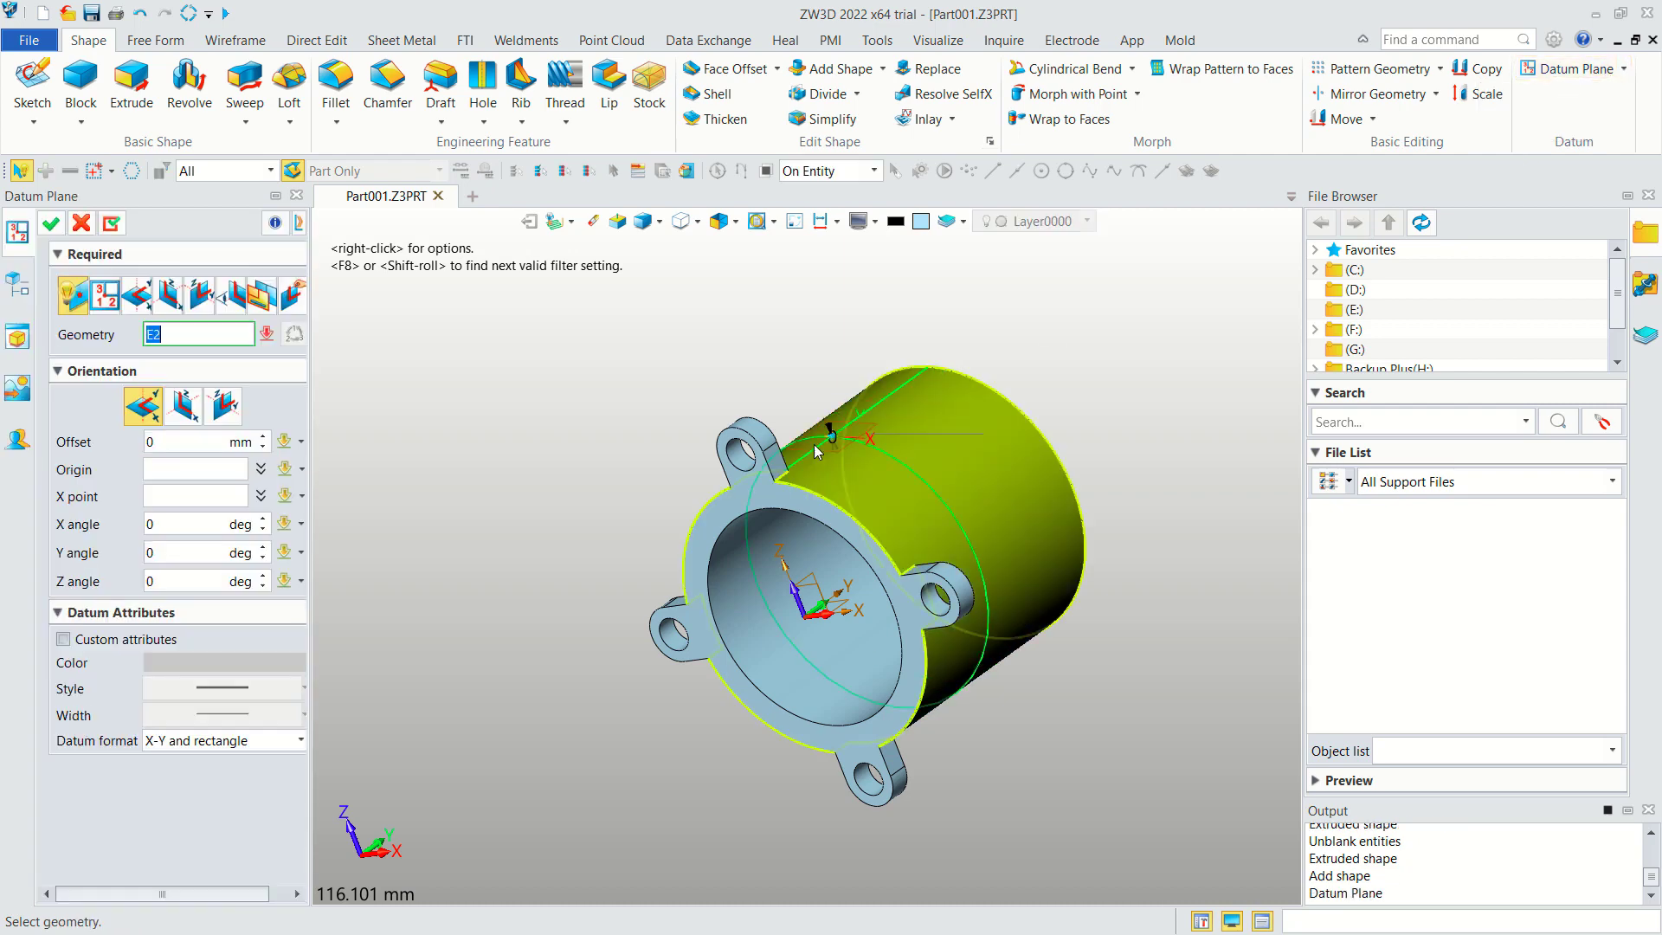
left_click(737, 504)
left_click(737, 503)
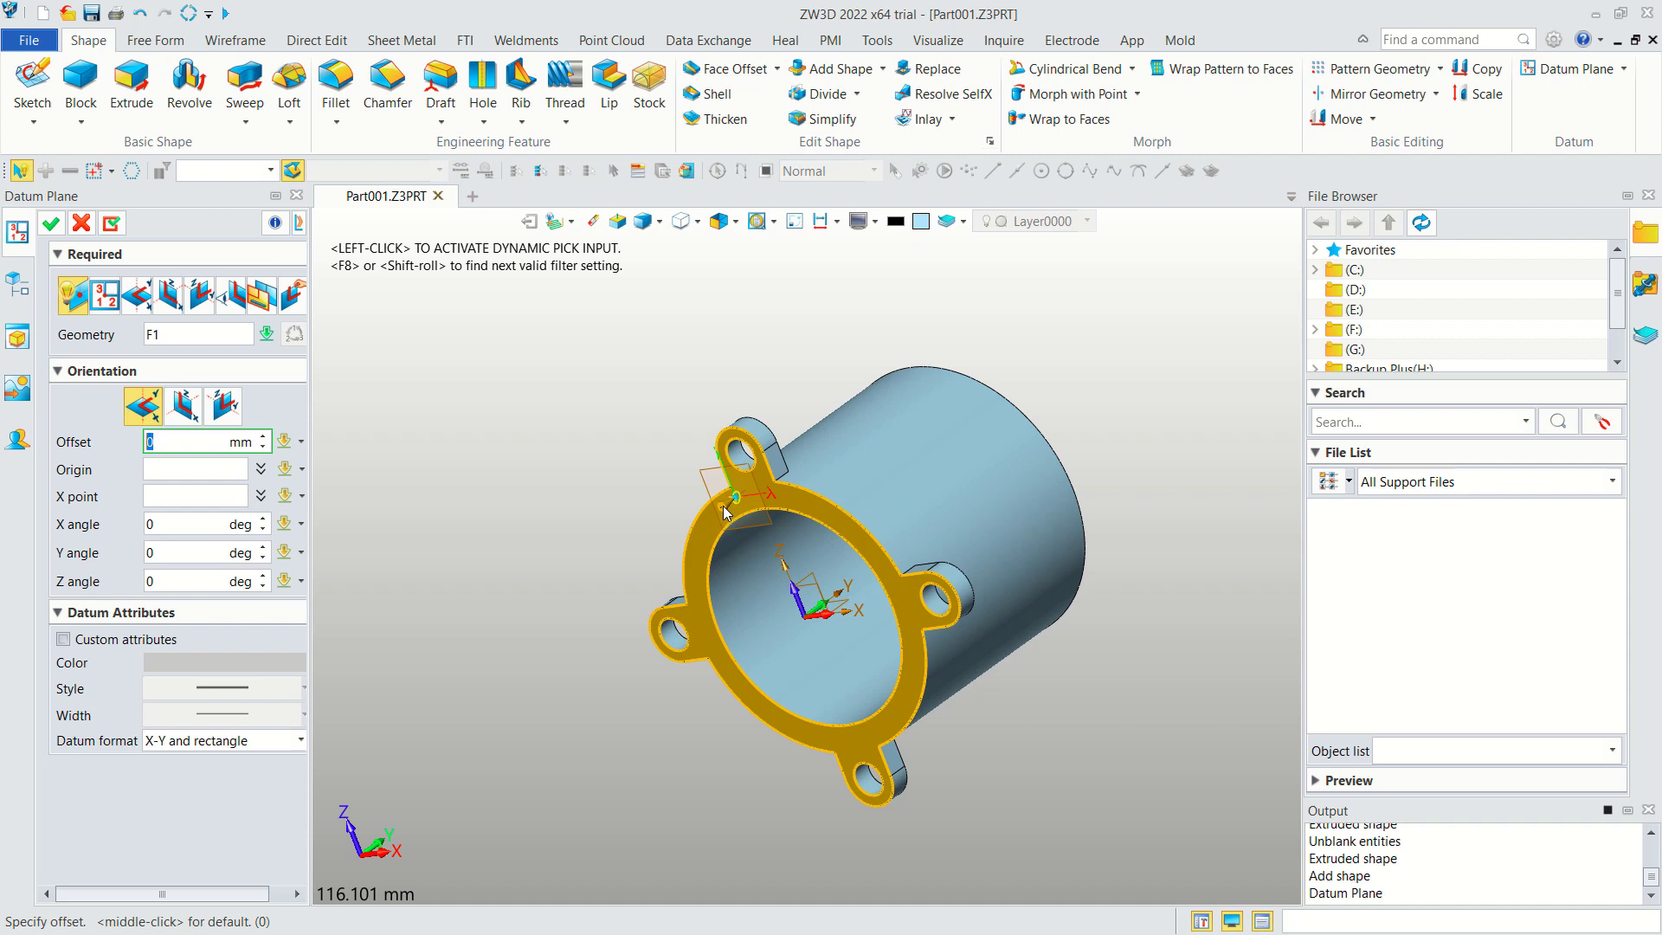
left_click_drag(737, 506, 839, 441)
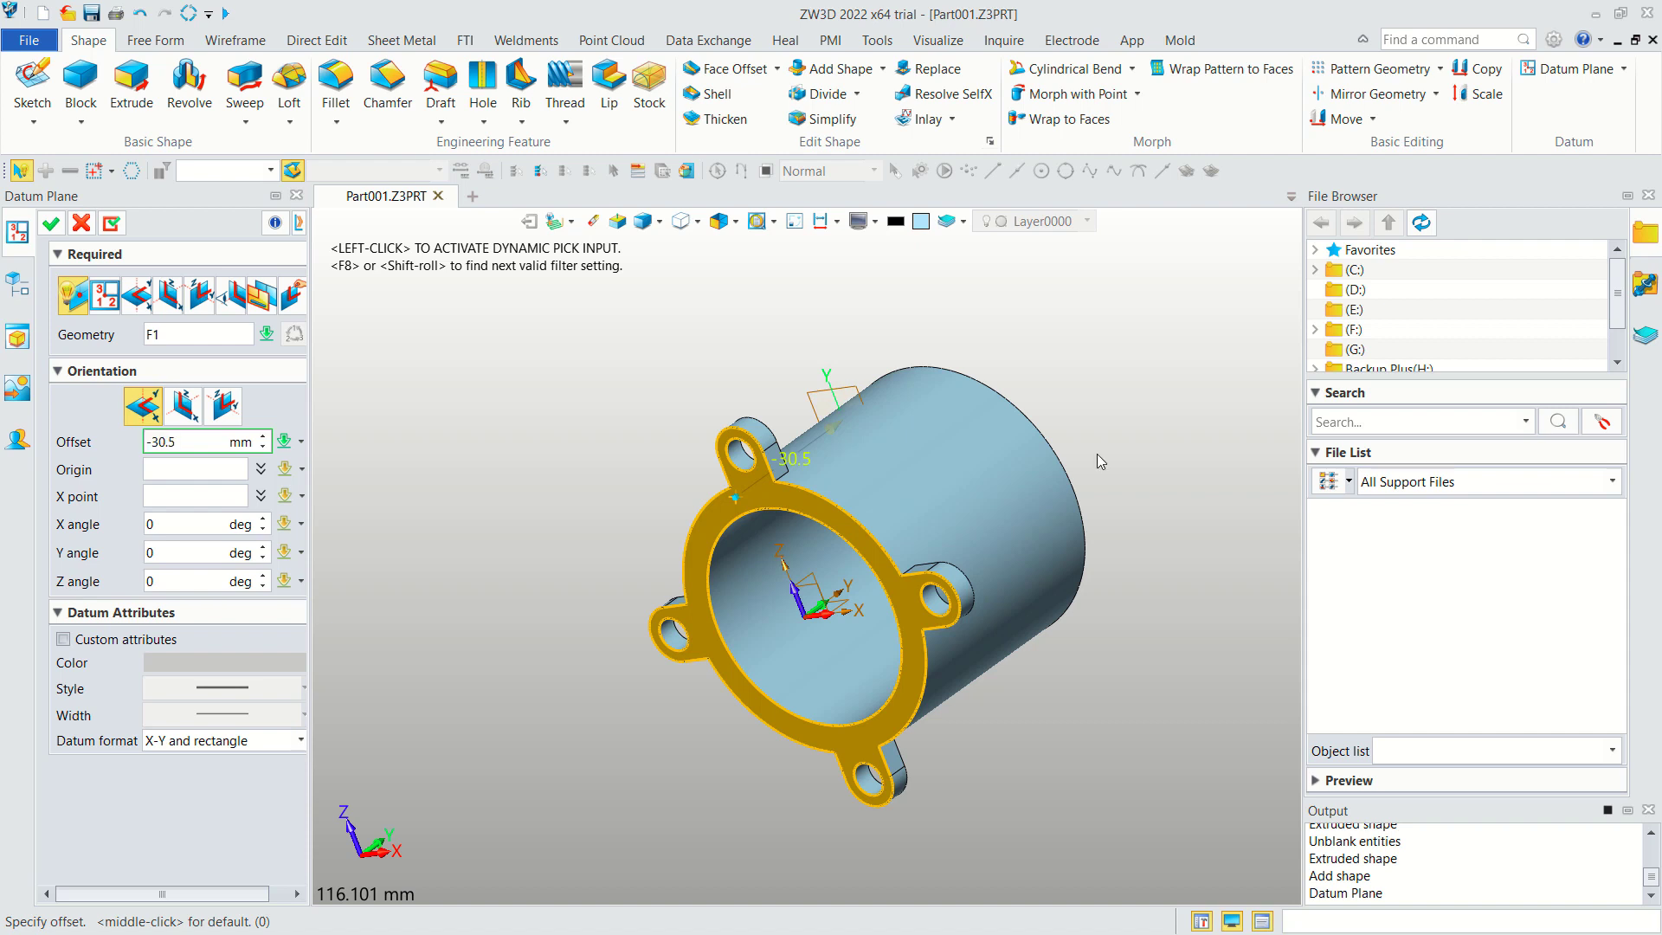
key("ctrl+Right")
key("ctrl+Left")
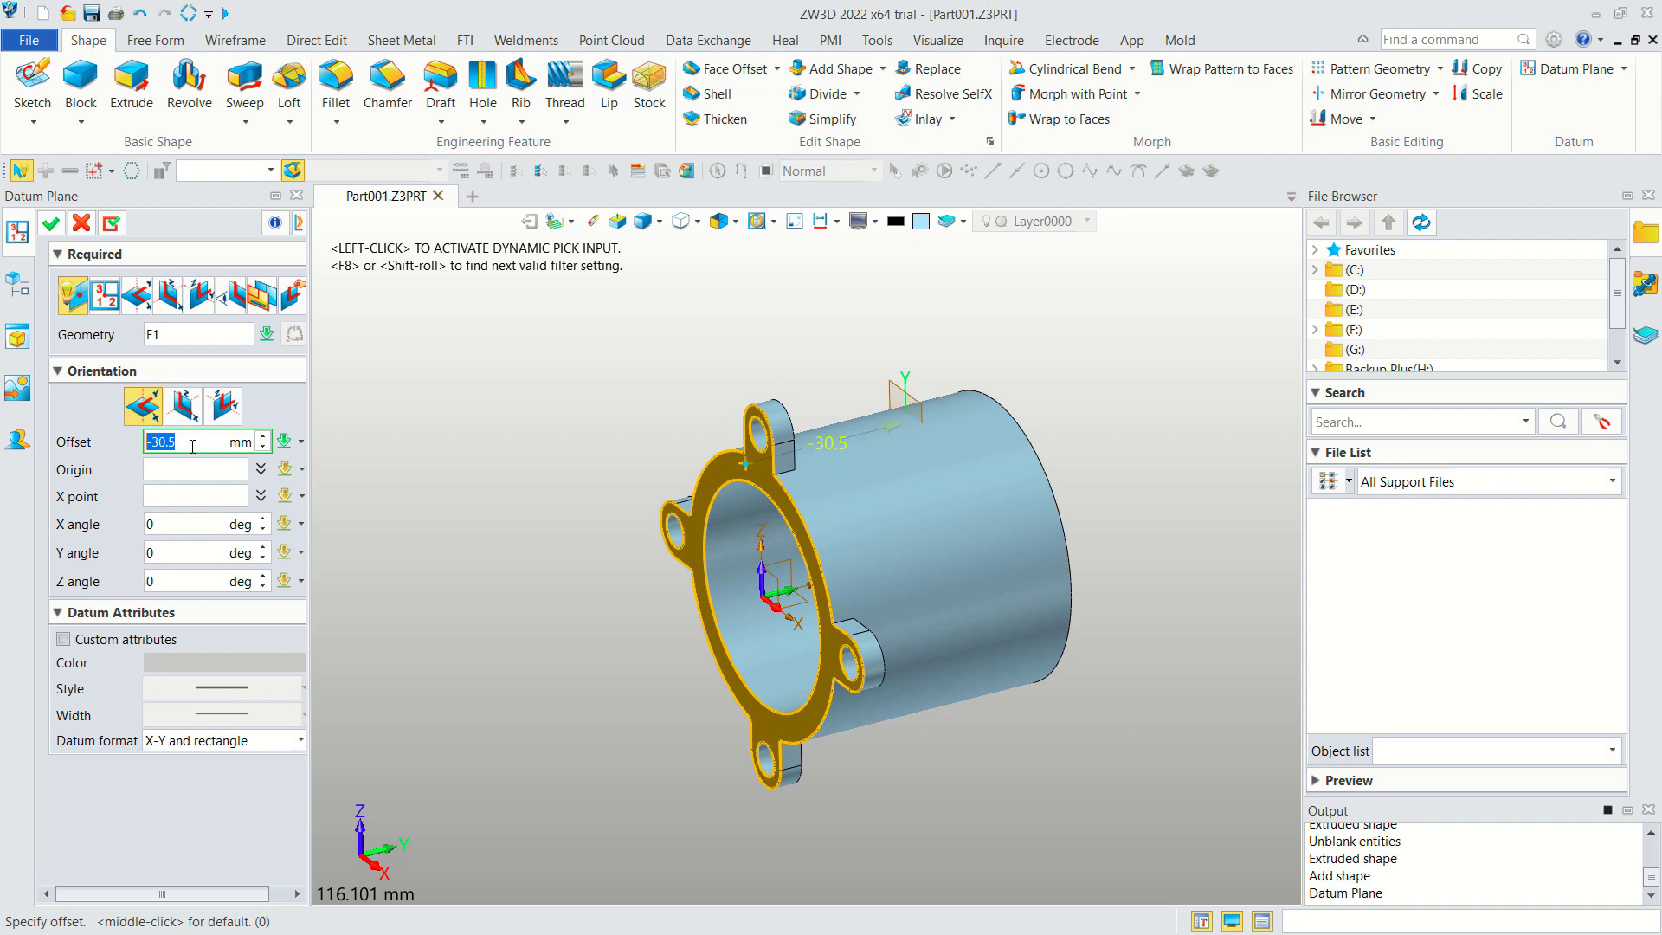
type("-25")
Set Plane1's origin on the flange edge E4 and accept the plane.
left_click(179, 469)
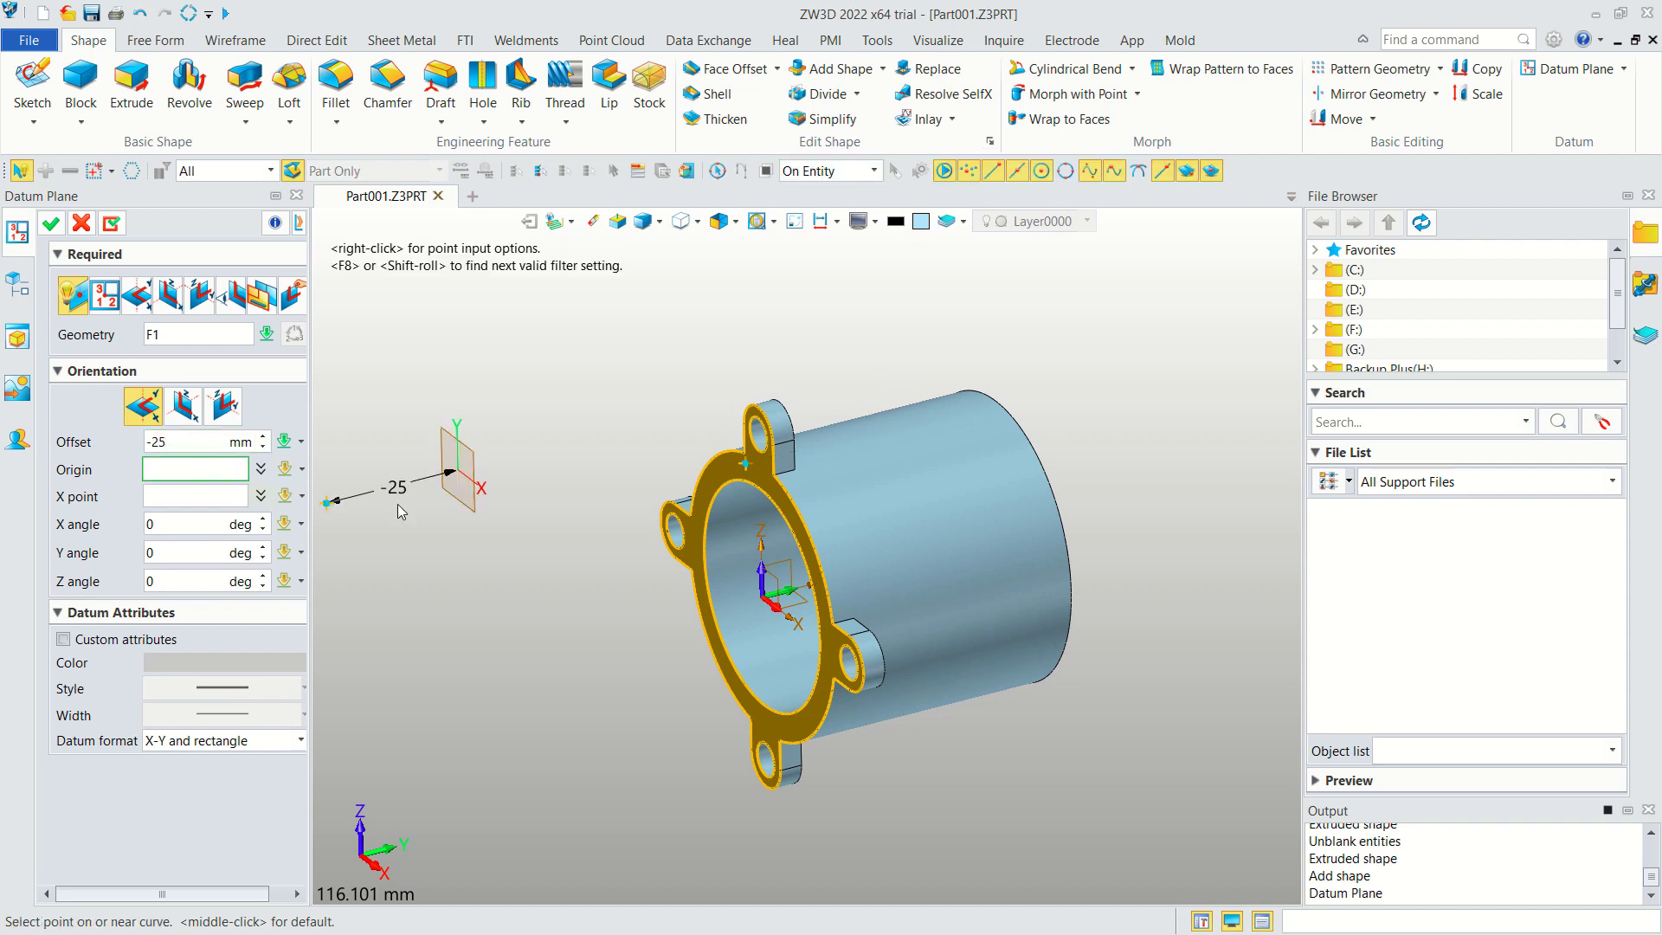
key("ctrl+Left")
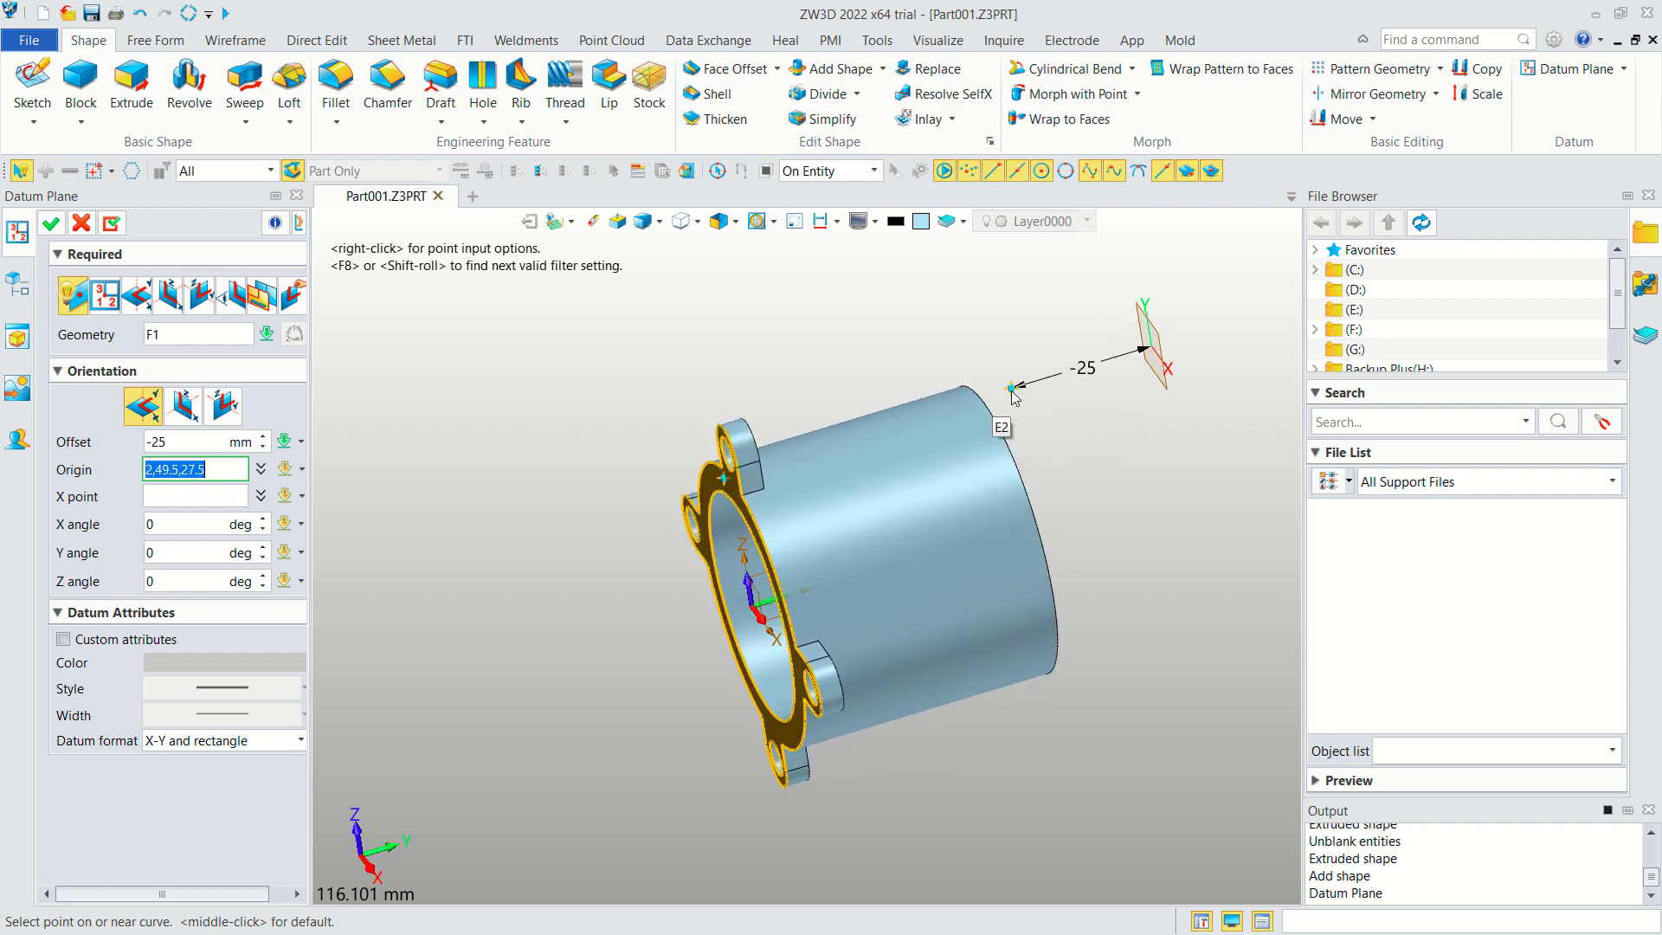
left_click(740, 524)
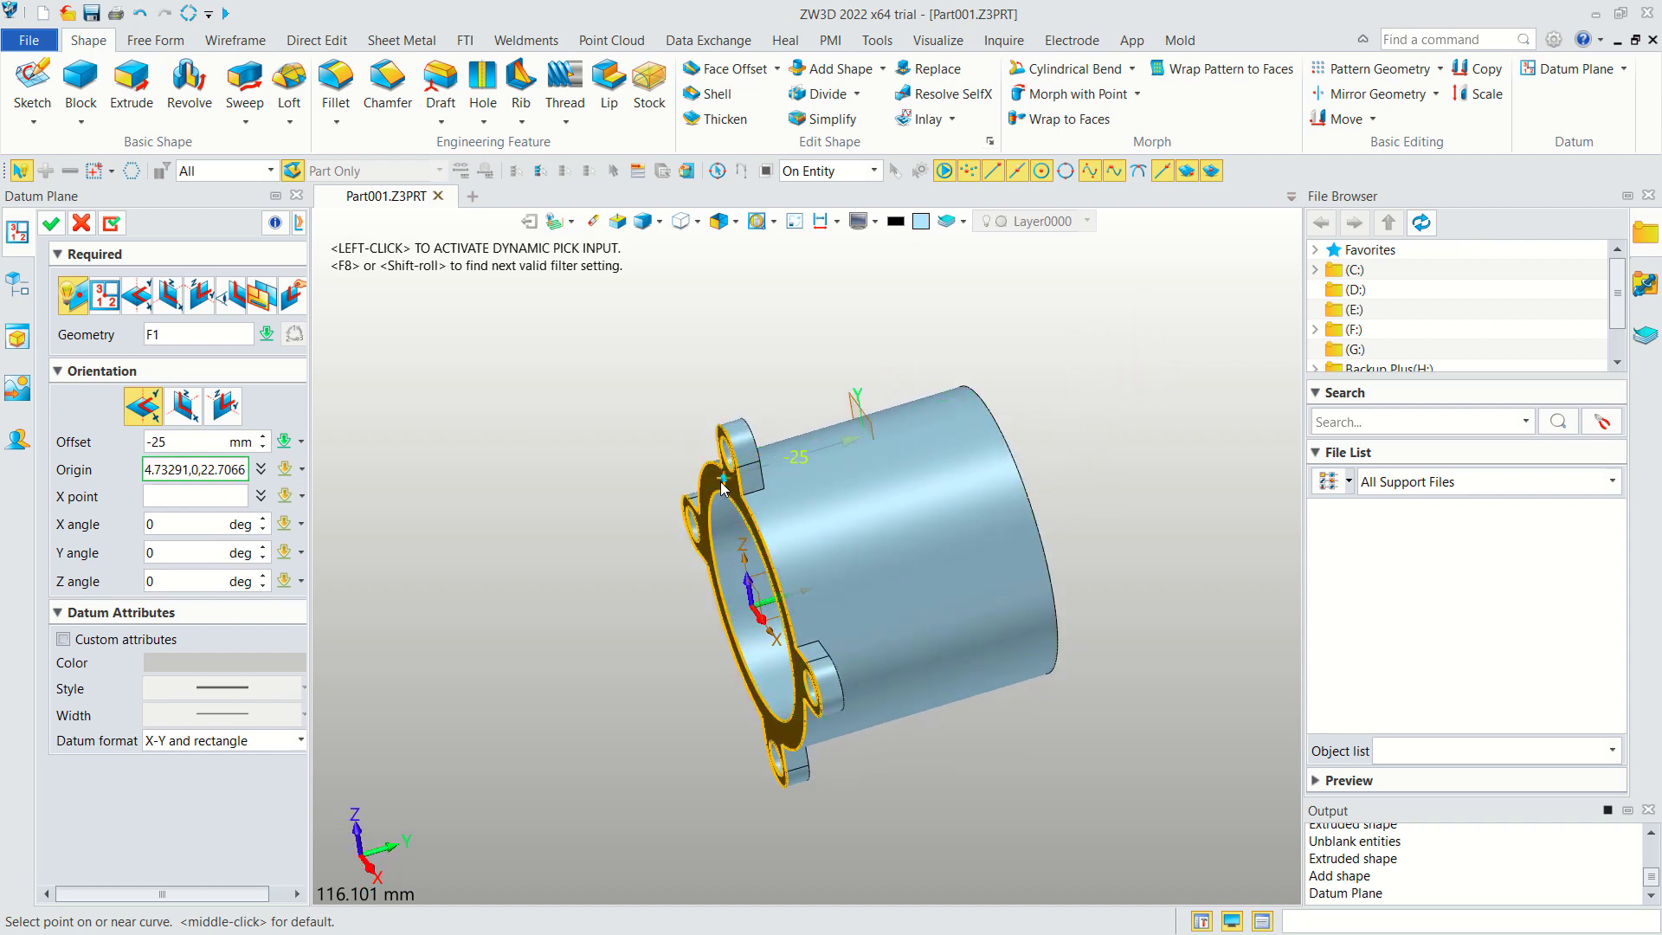
middle_click_drag(1155, 345, 1171, 298)
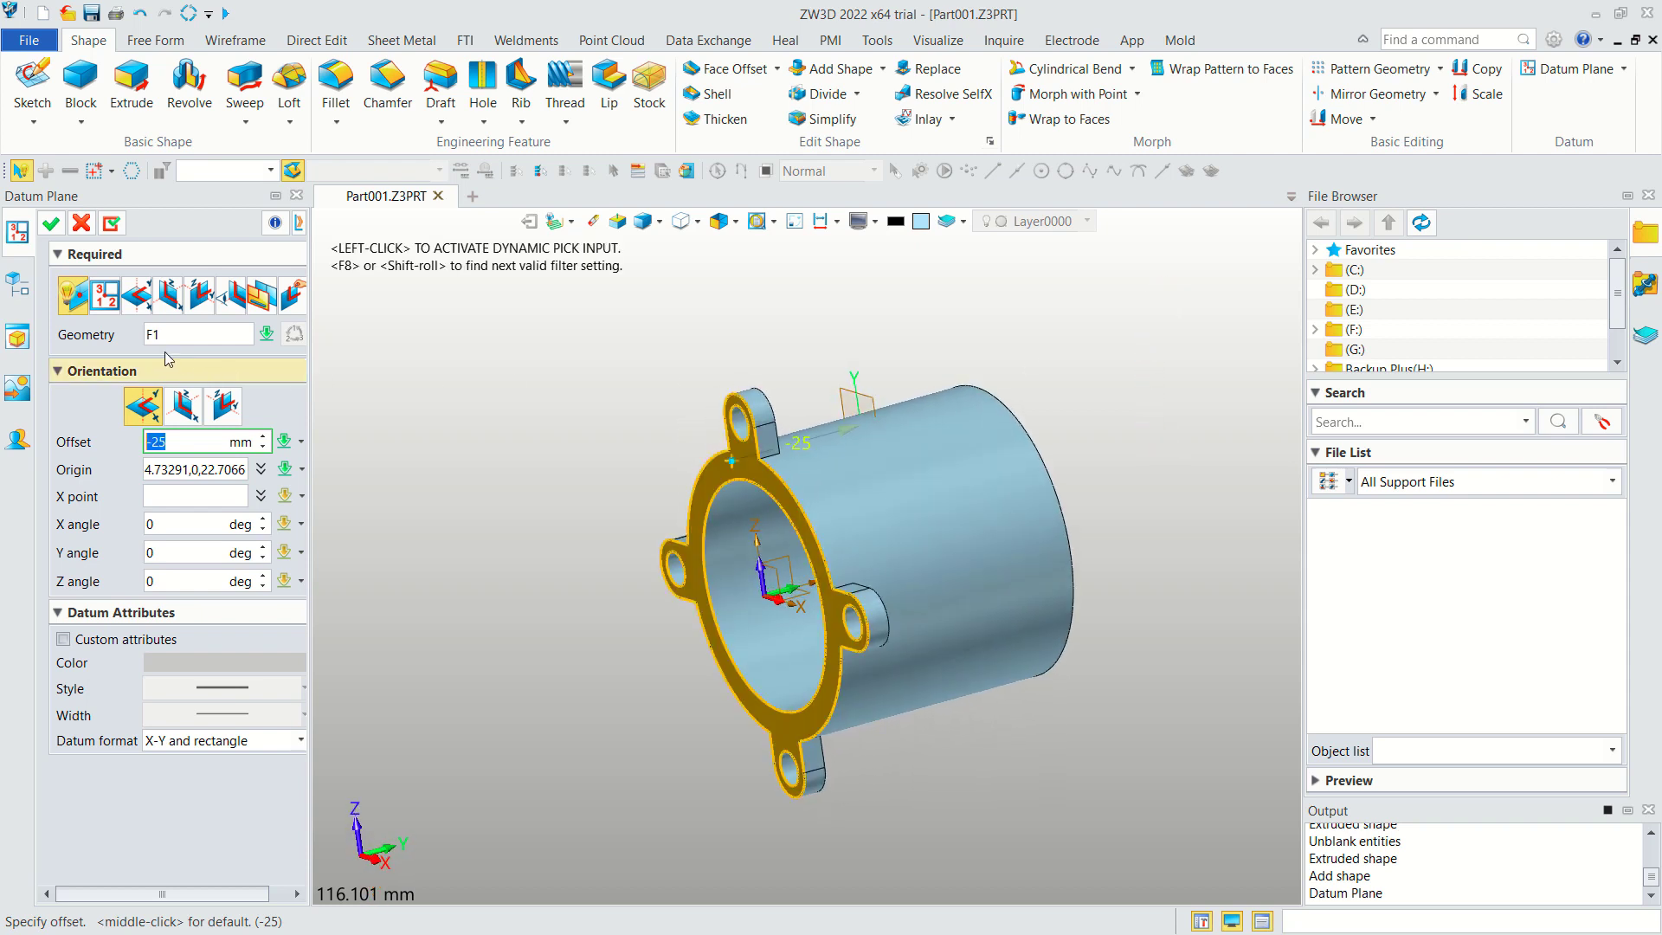
left_click(51, 223)
middle_click_drag(547, 664, 698, 454)
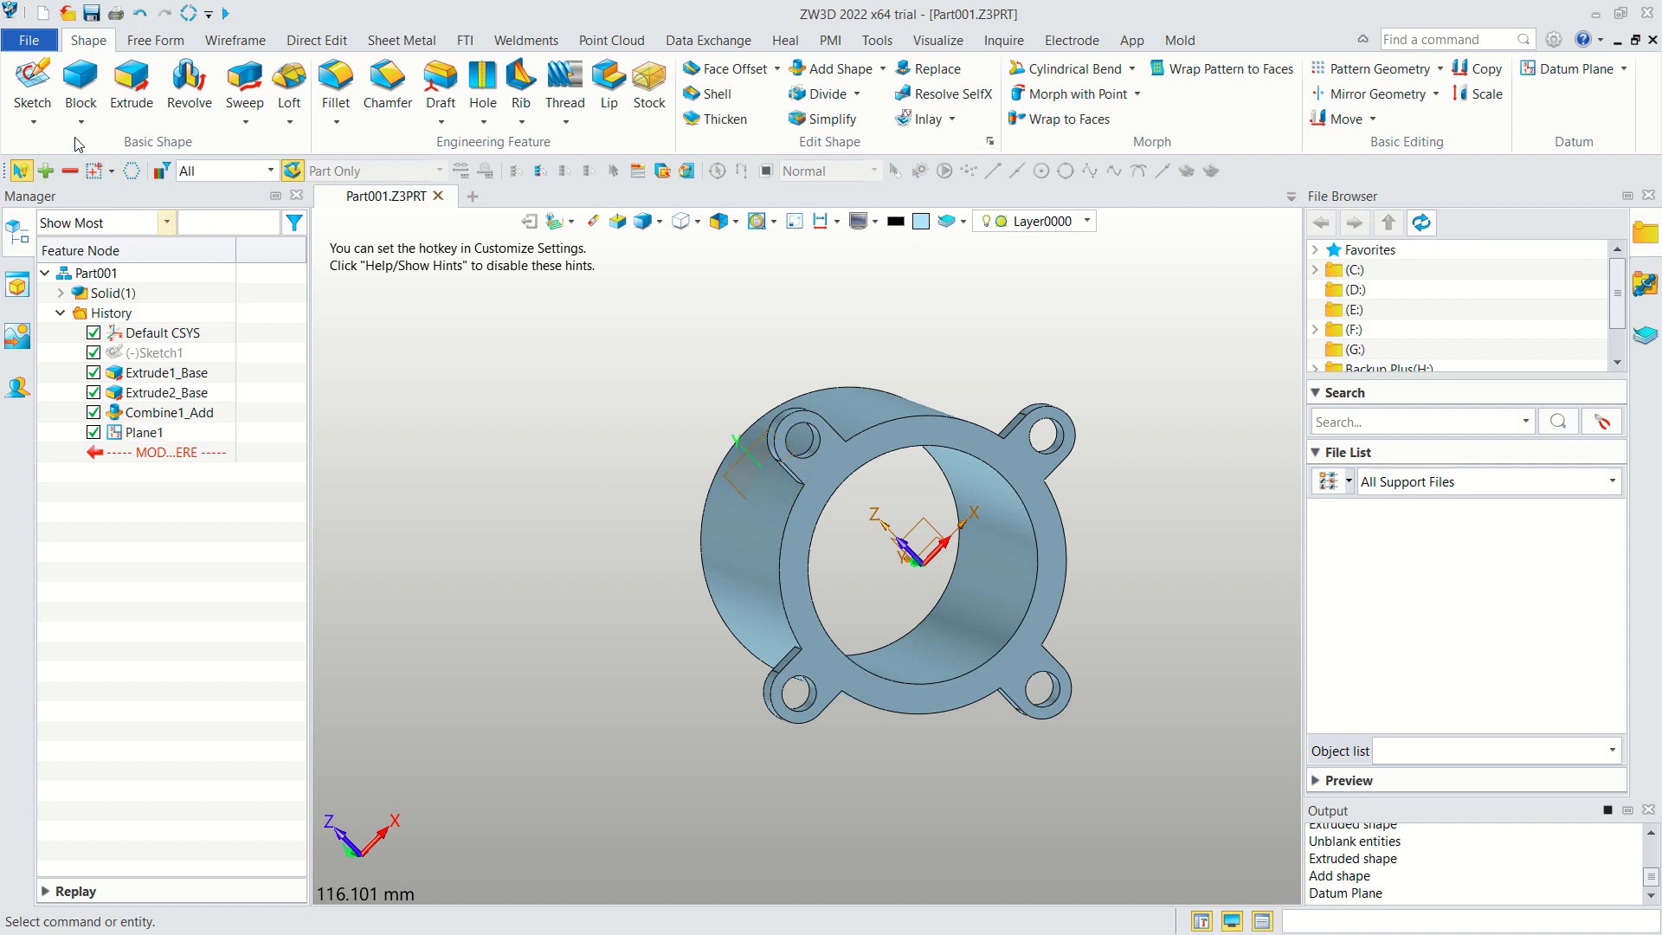
Create Sketch2 on Plane1, viewing the flanged ring straight on.
left_click(32, 82)
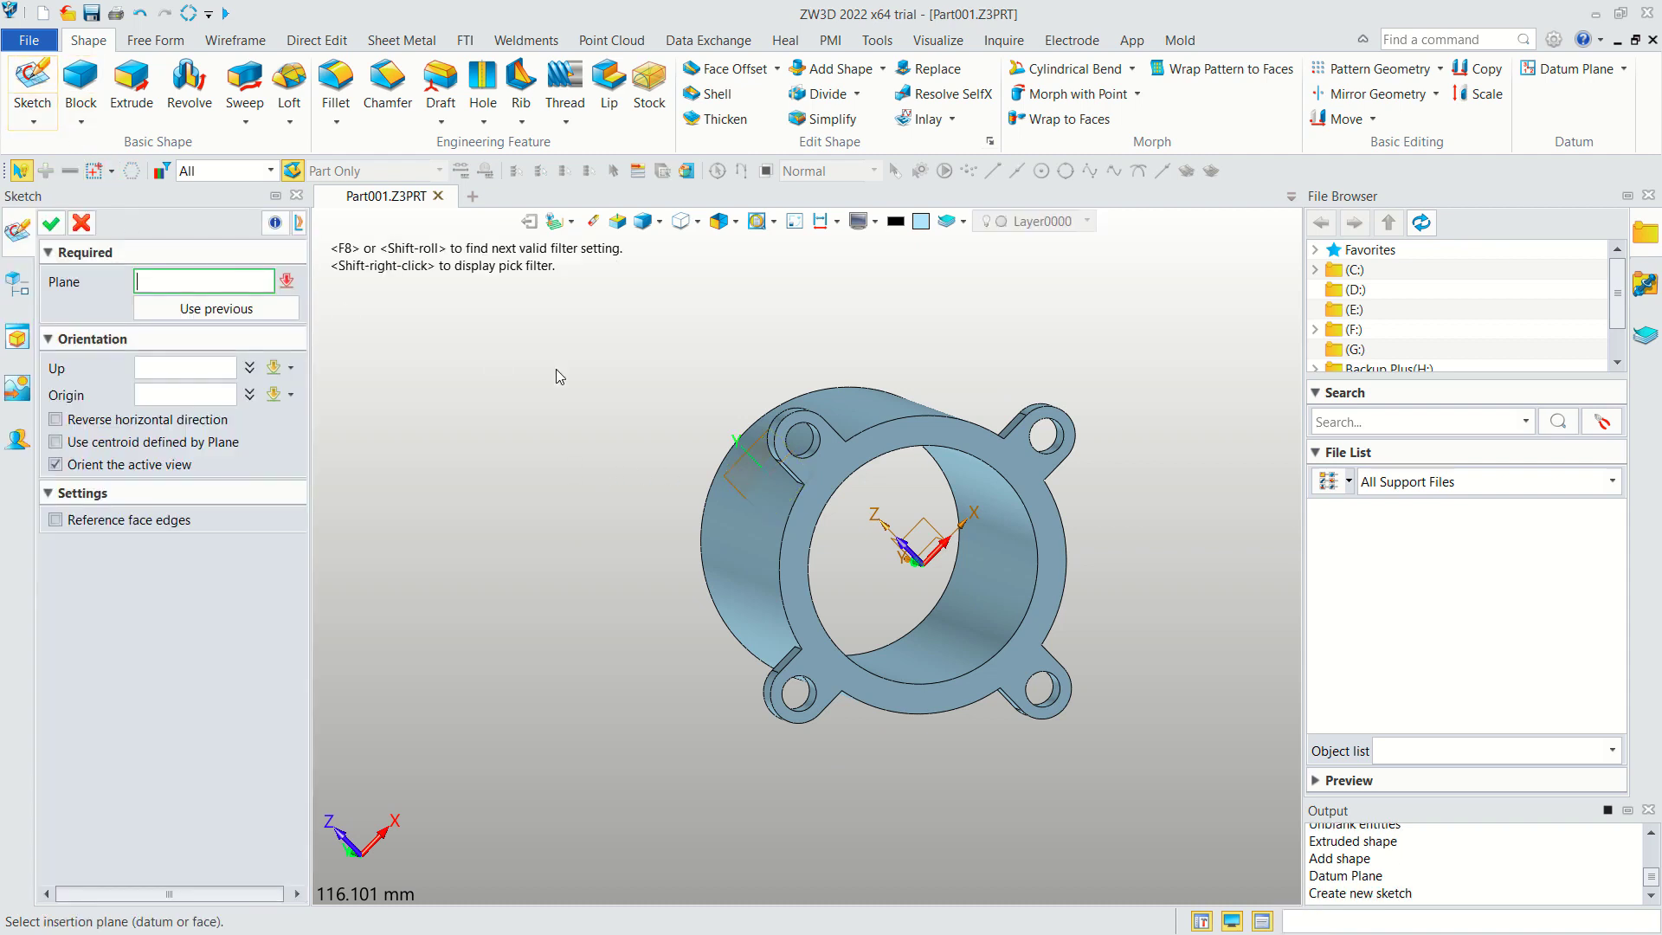
left_click(745, 476)
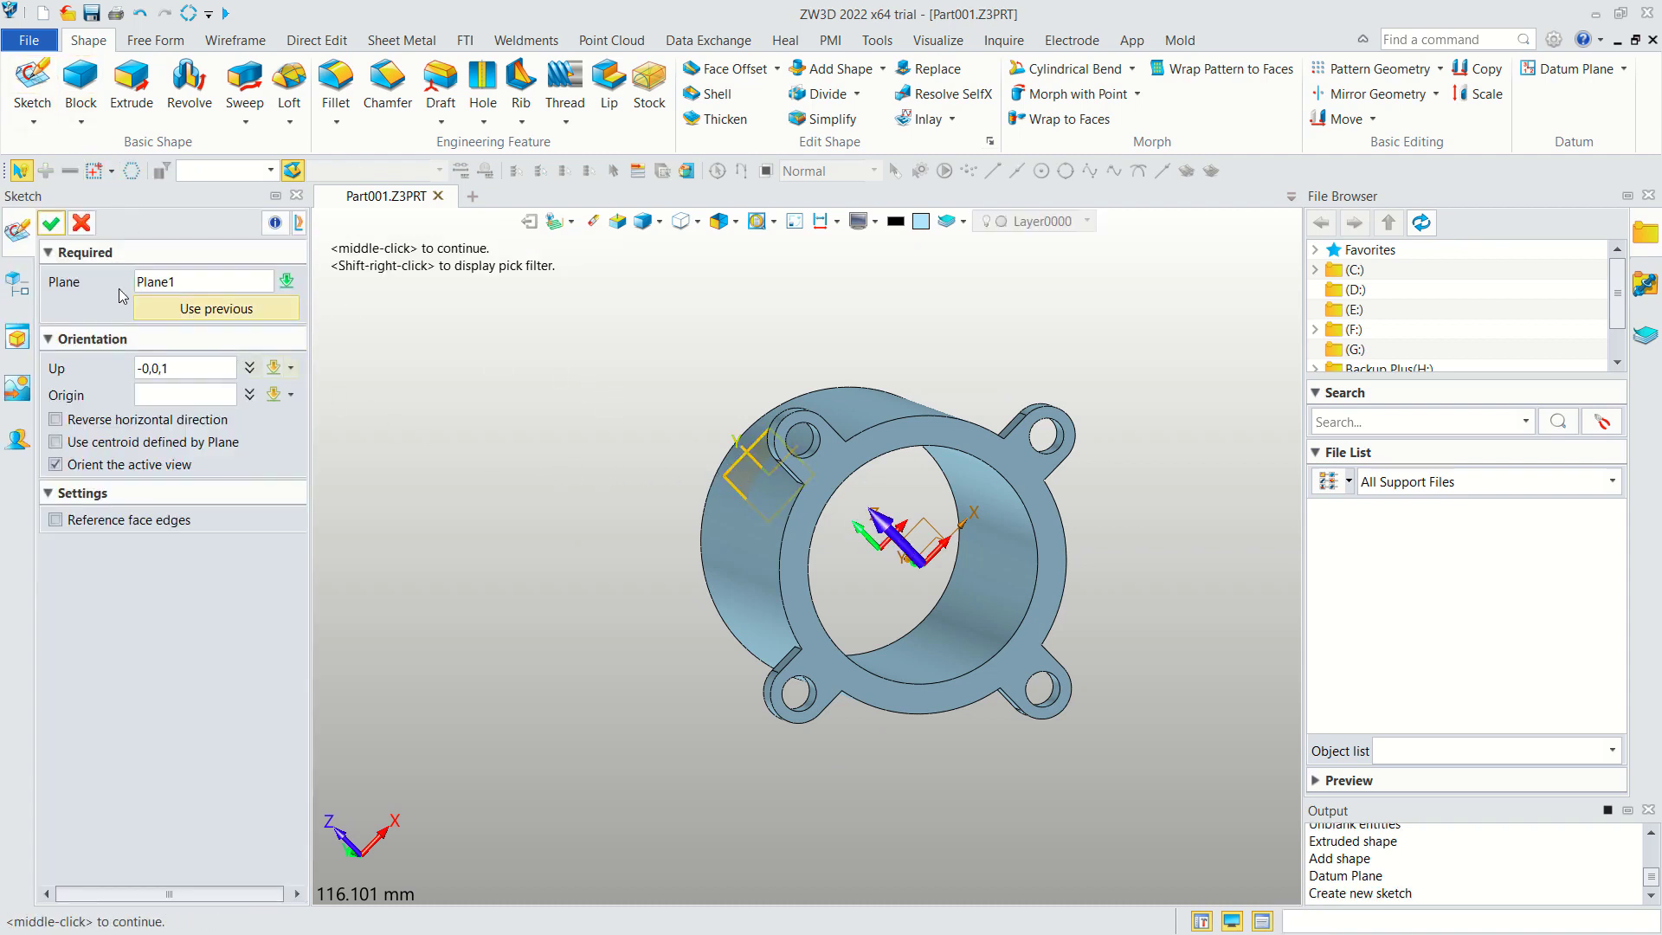
left_click(51, 223)
middle_click_drag(793, 428, 952, 383)
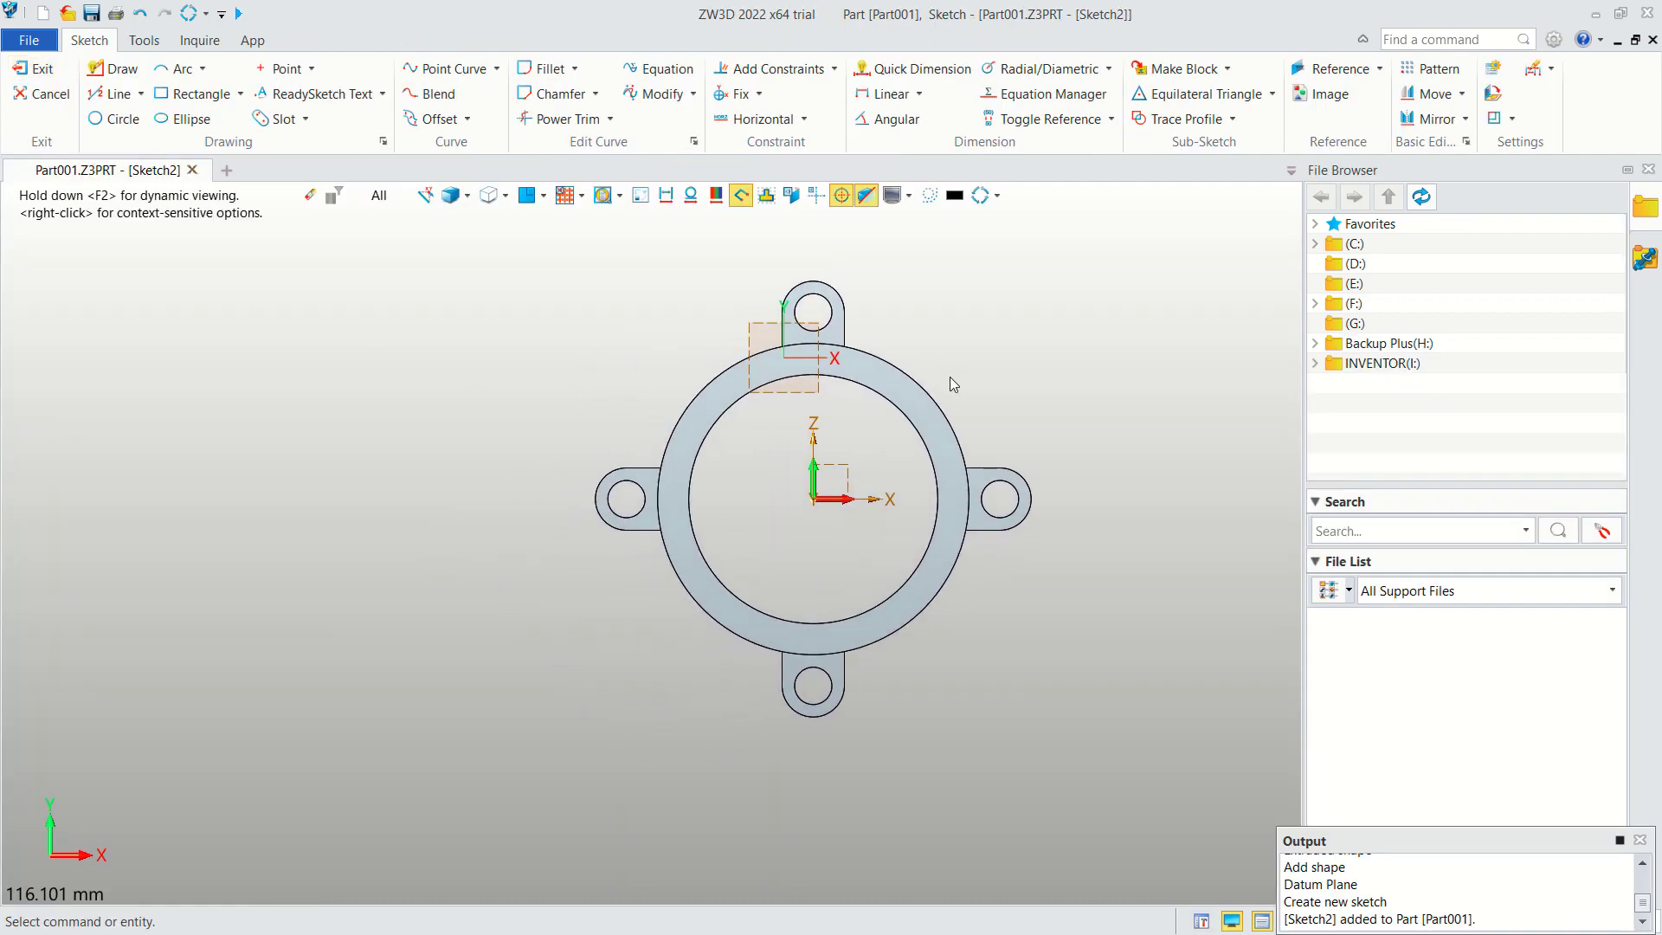
Draw a horizontal line through the origin across the ring, plus a vertical line rising from its right end.
left_click(113, 94)
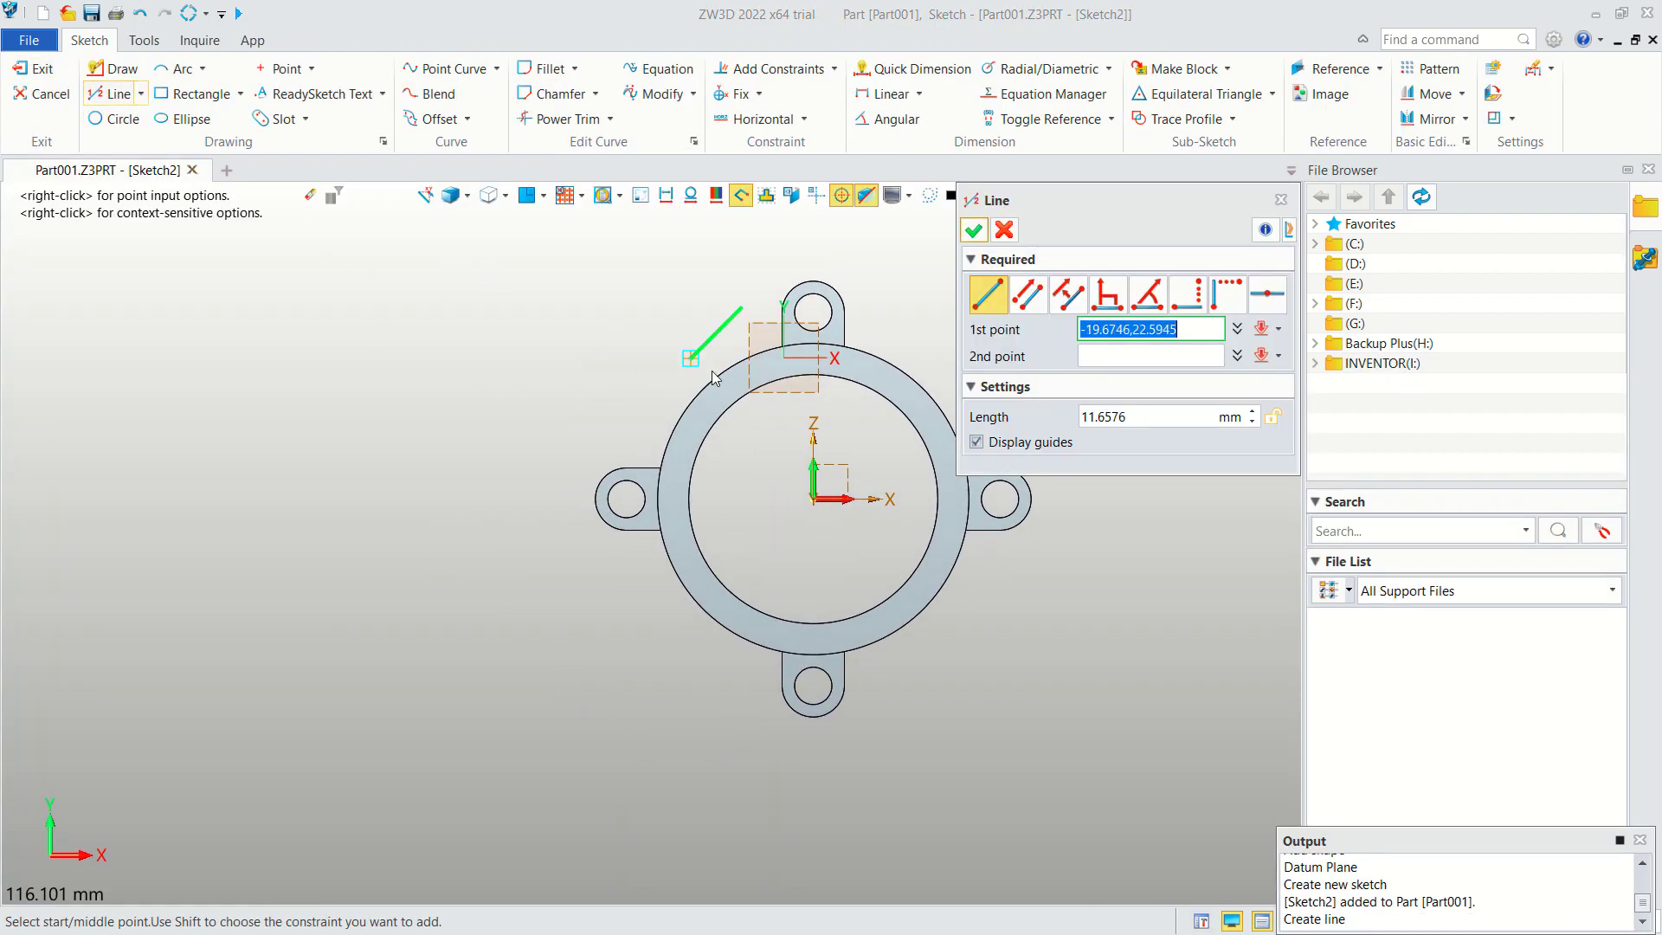
left_click(819, 505)
left_click(430, 500)
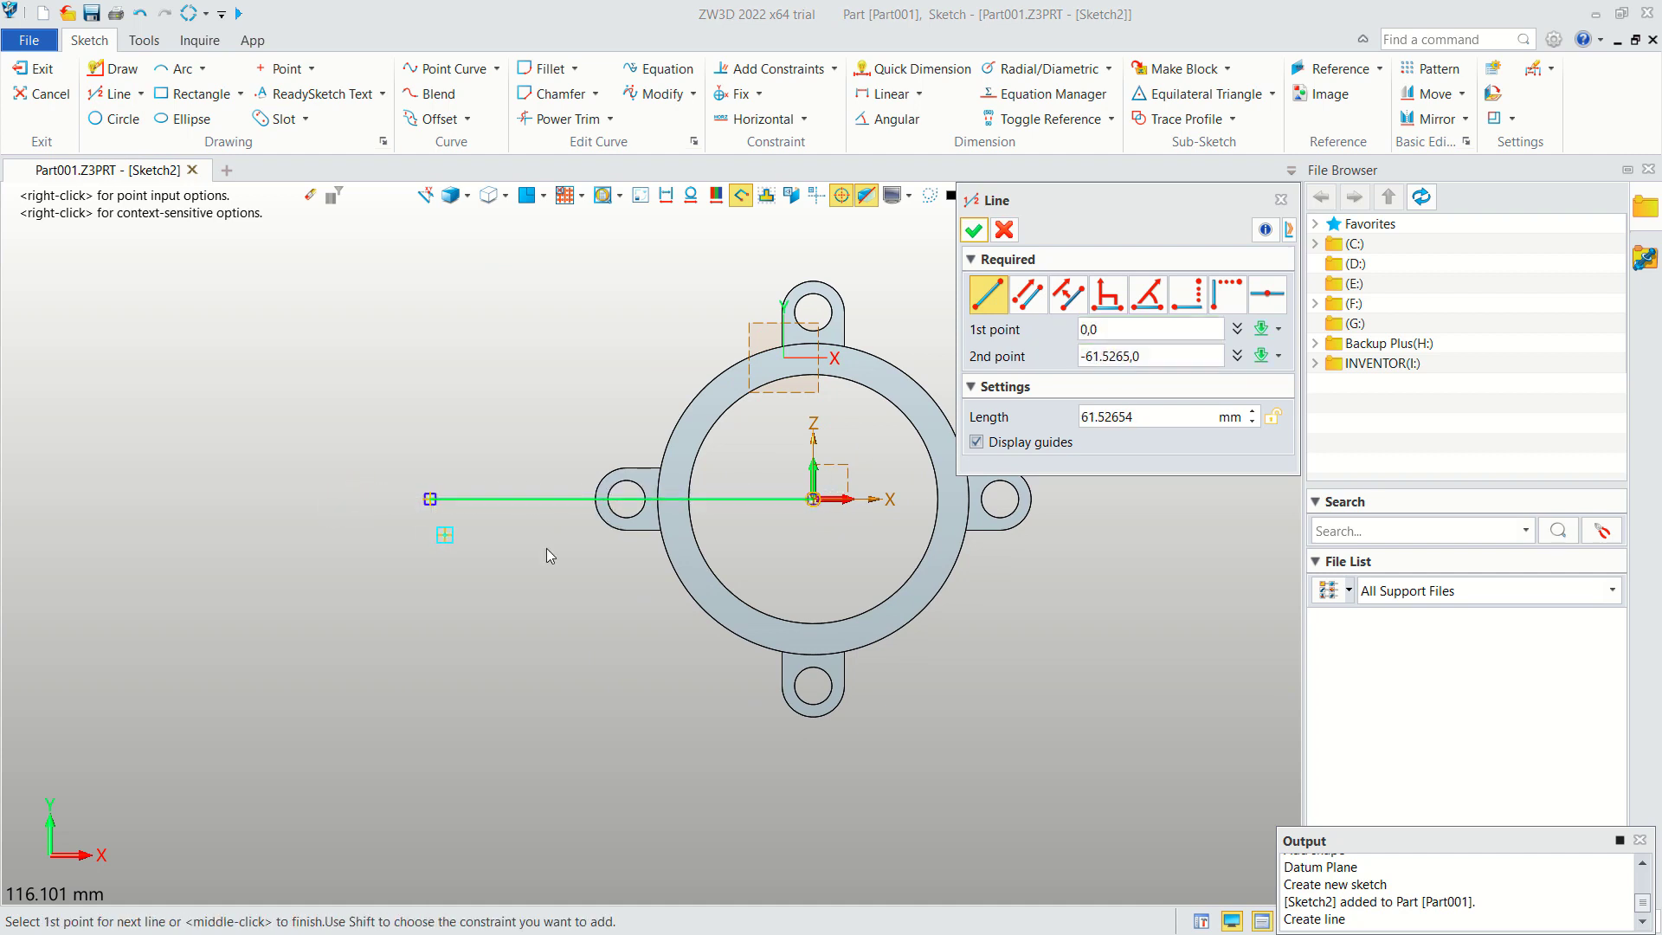
middle_click_drag(901, 520, 718, 514)
left_click(647, 498)
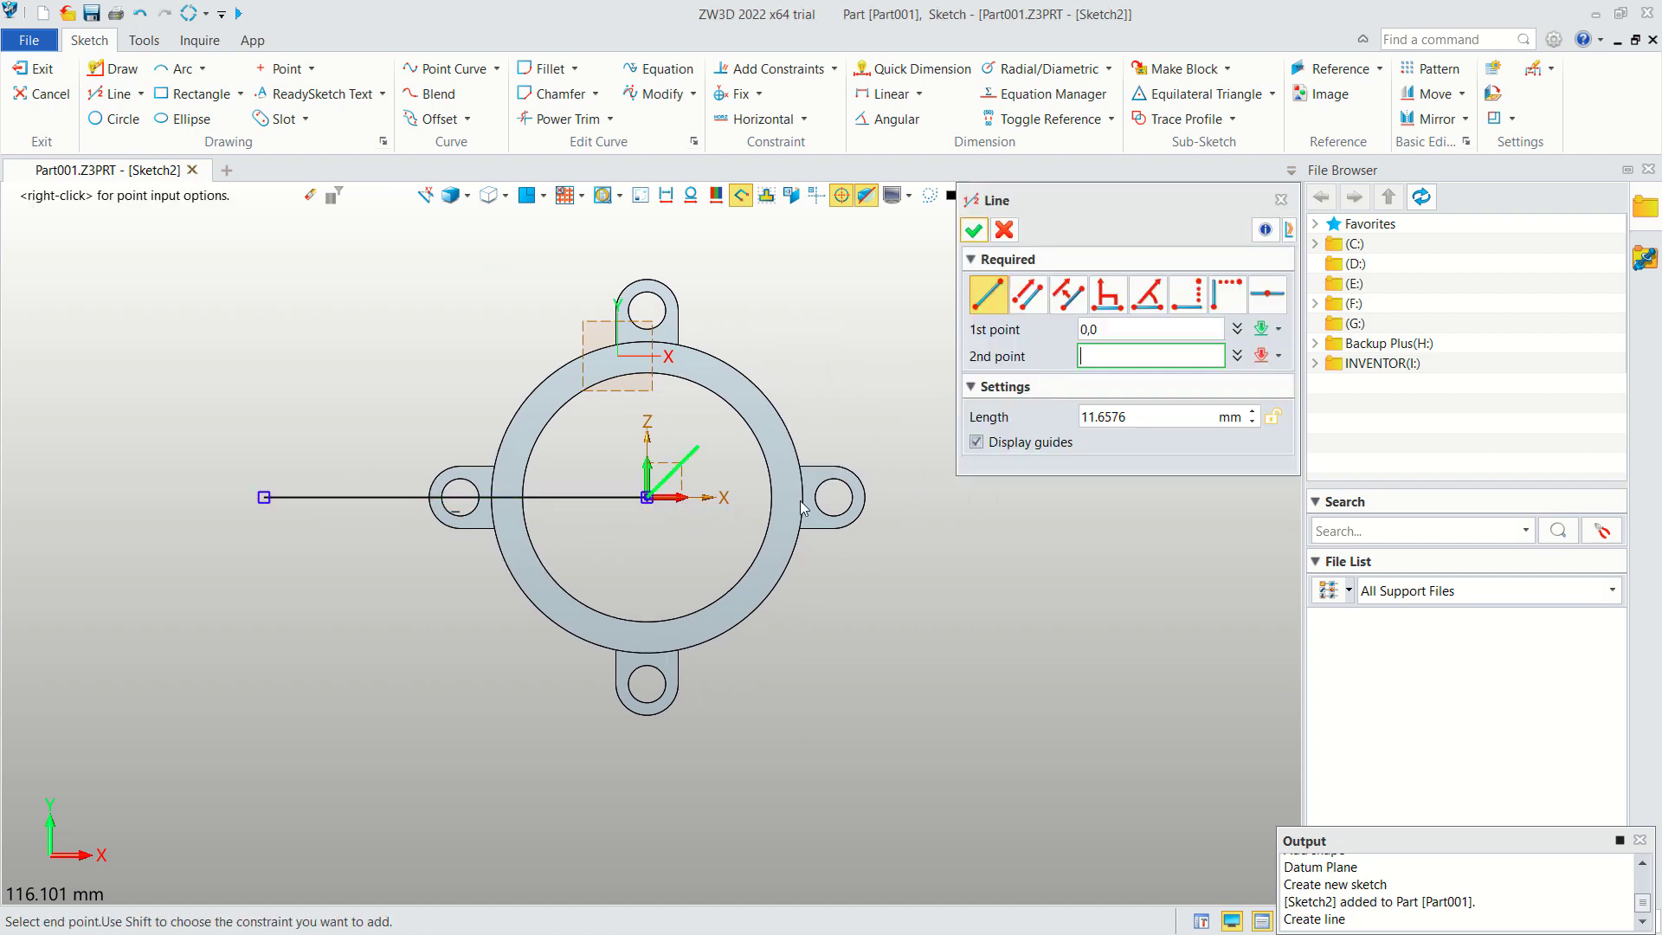
middle_click_drag(902, 502, 853, 588)
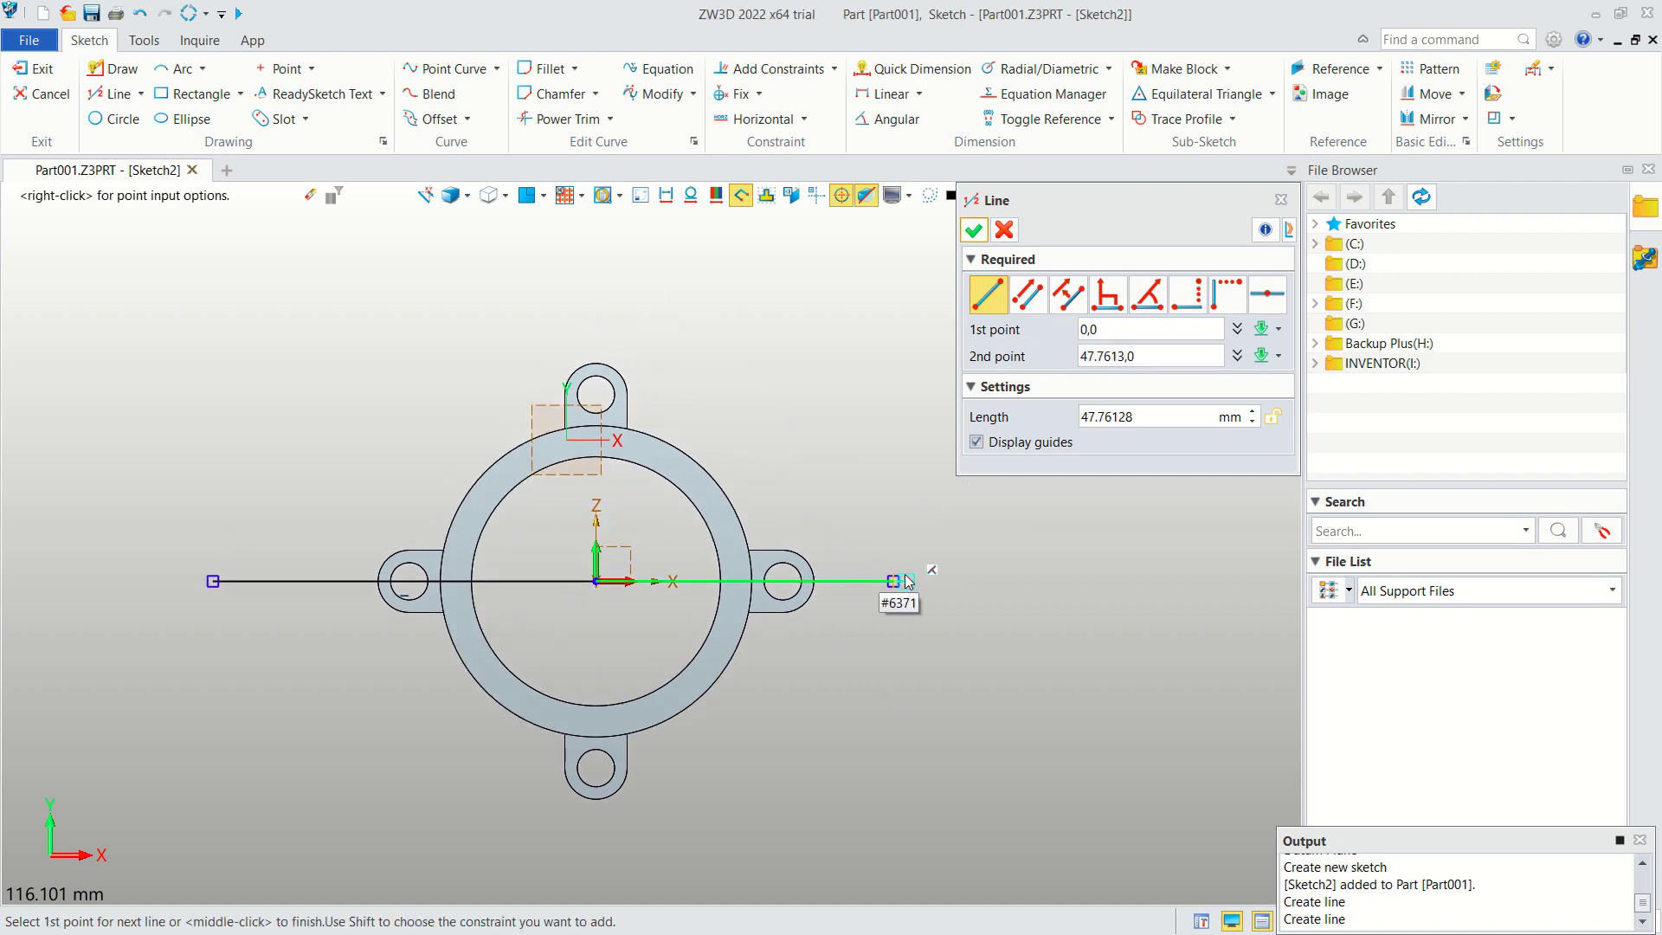
left_click(893, 578)
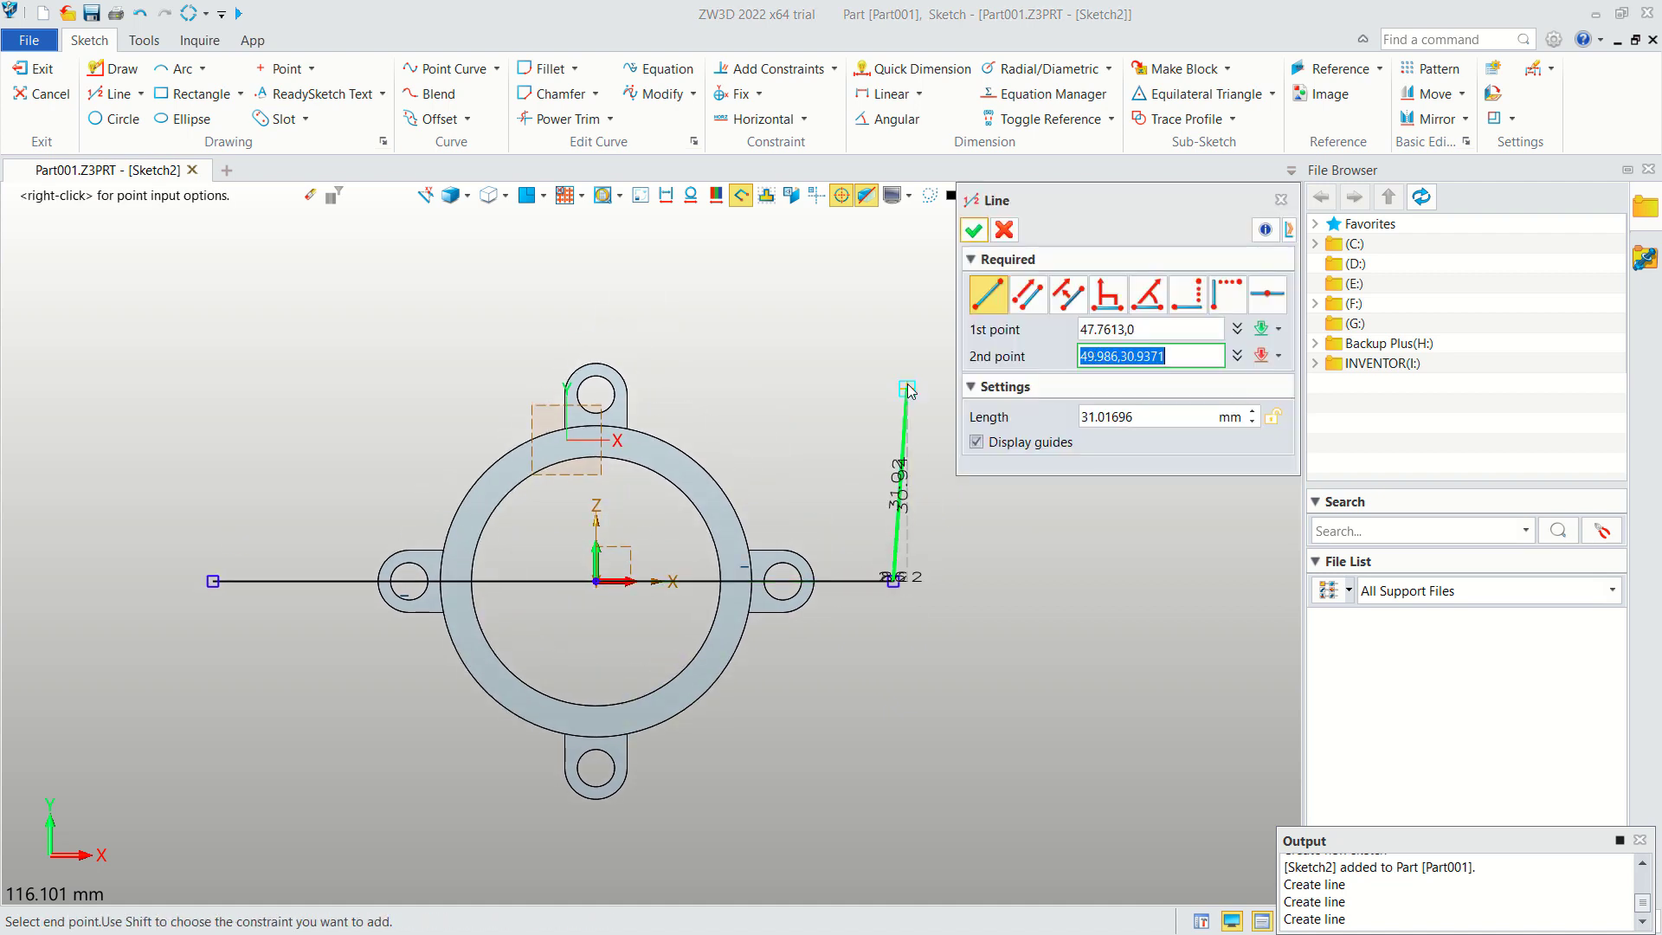
left_click(895, 323)
left_click(974, 230)
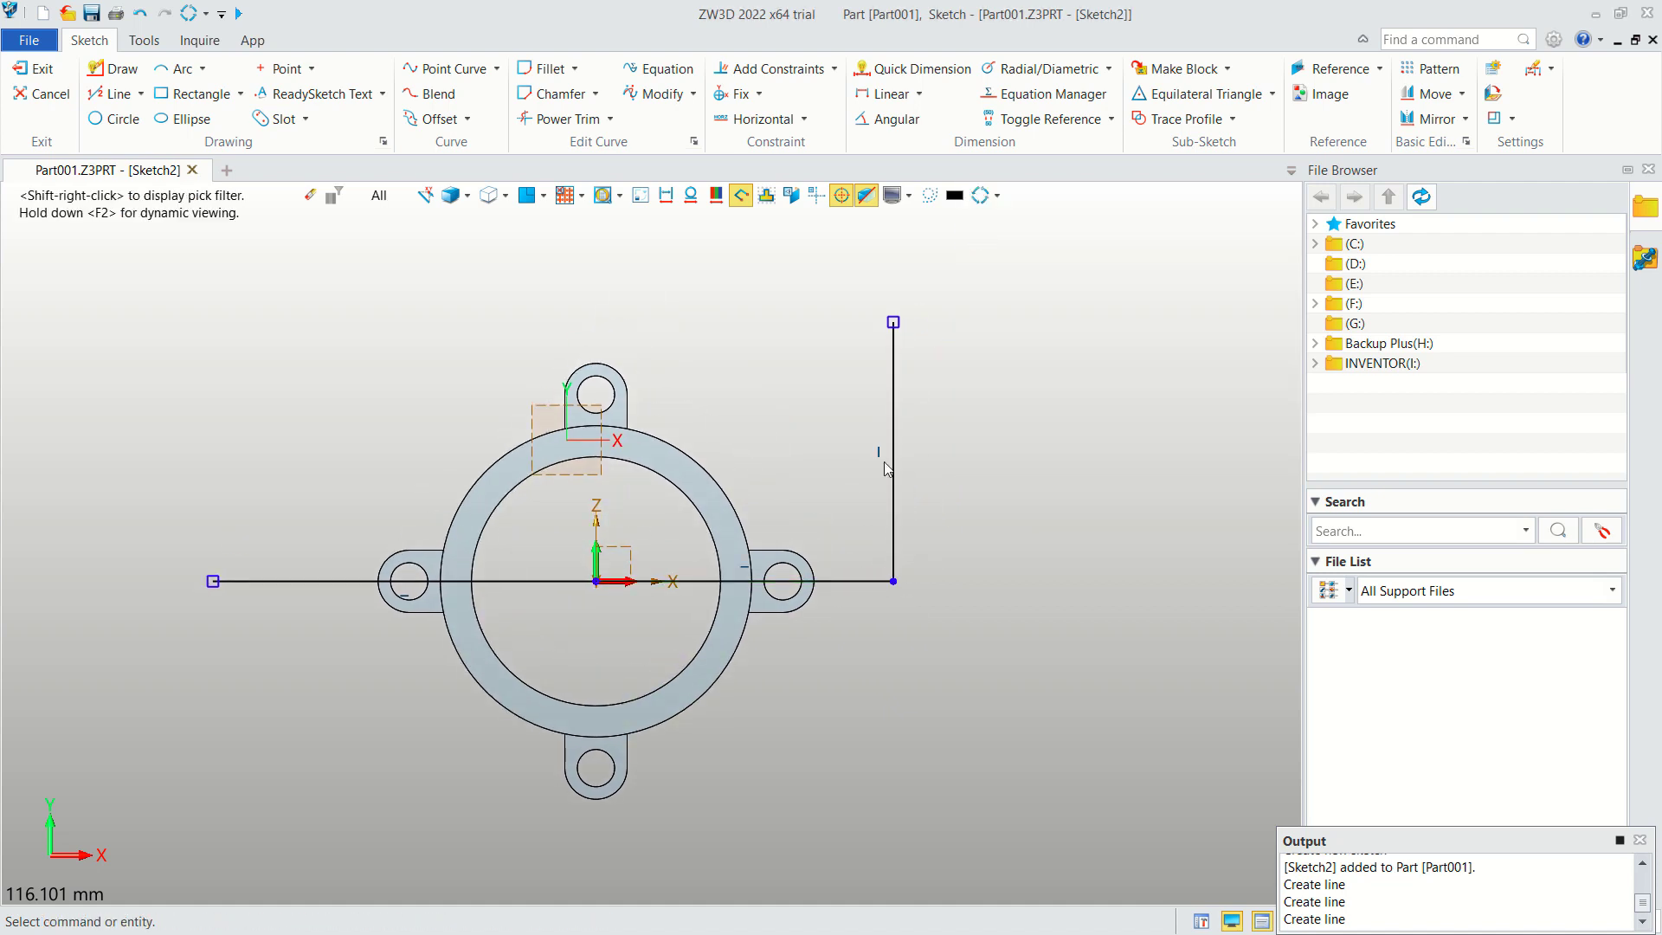
middle_click_drag(756, 428, 897, 433)
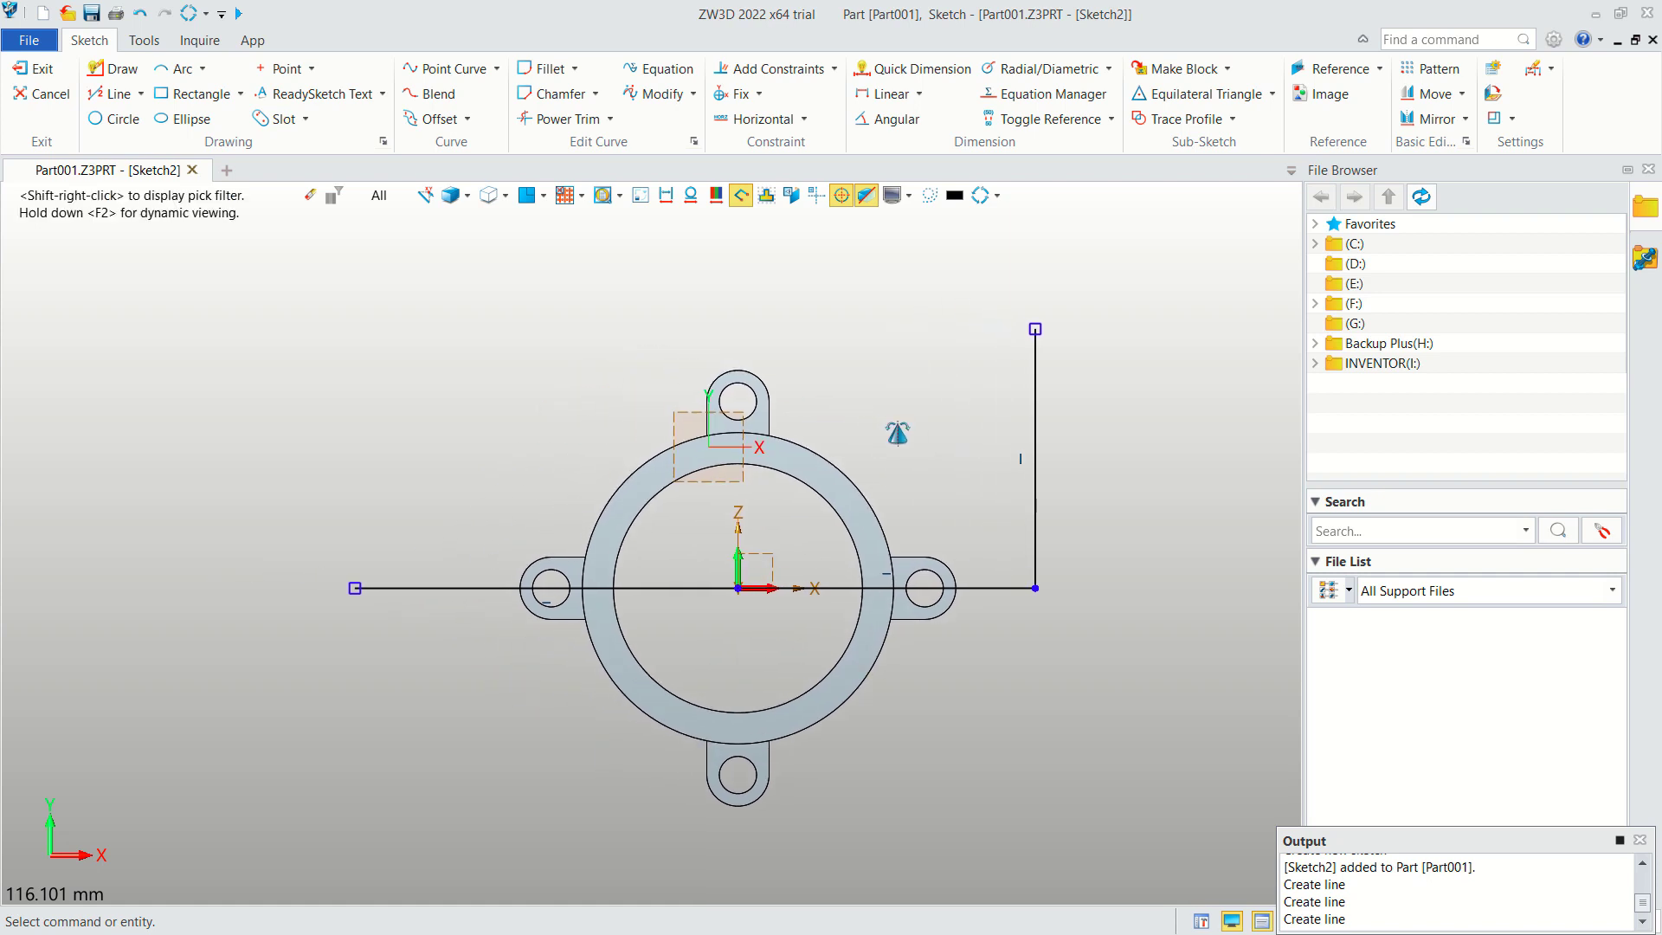
Dimension the left and right horizontal line halves at 50 mm each.
left_click(921, 70)
left_click(466, 587)
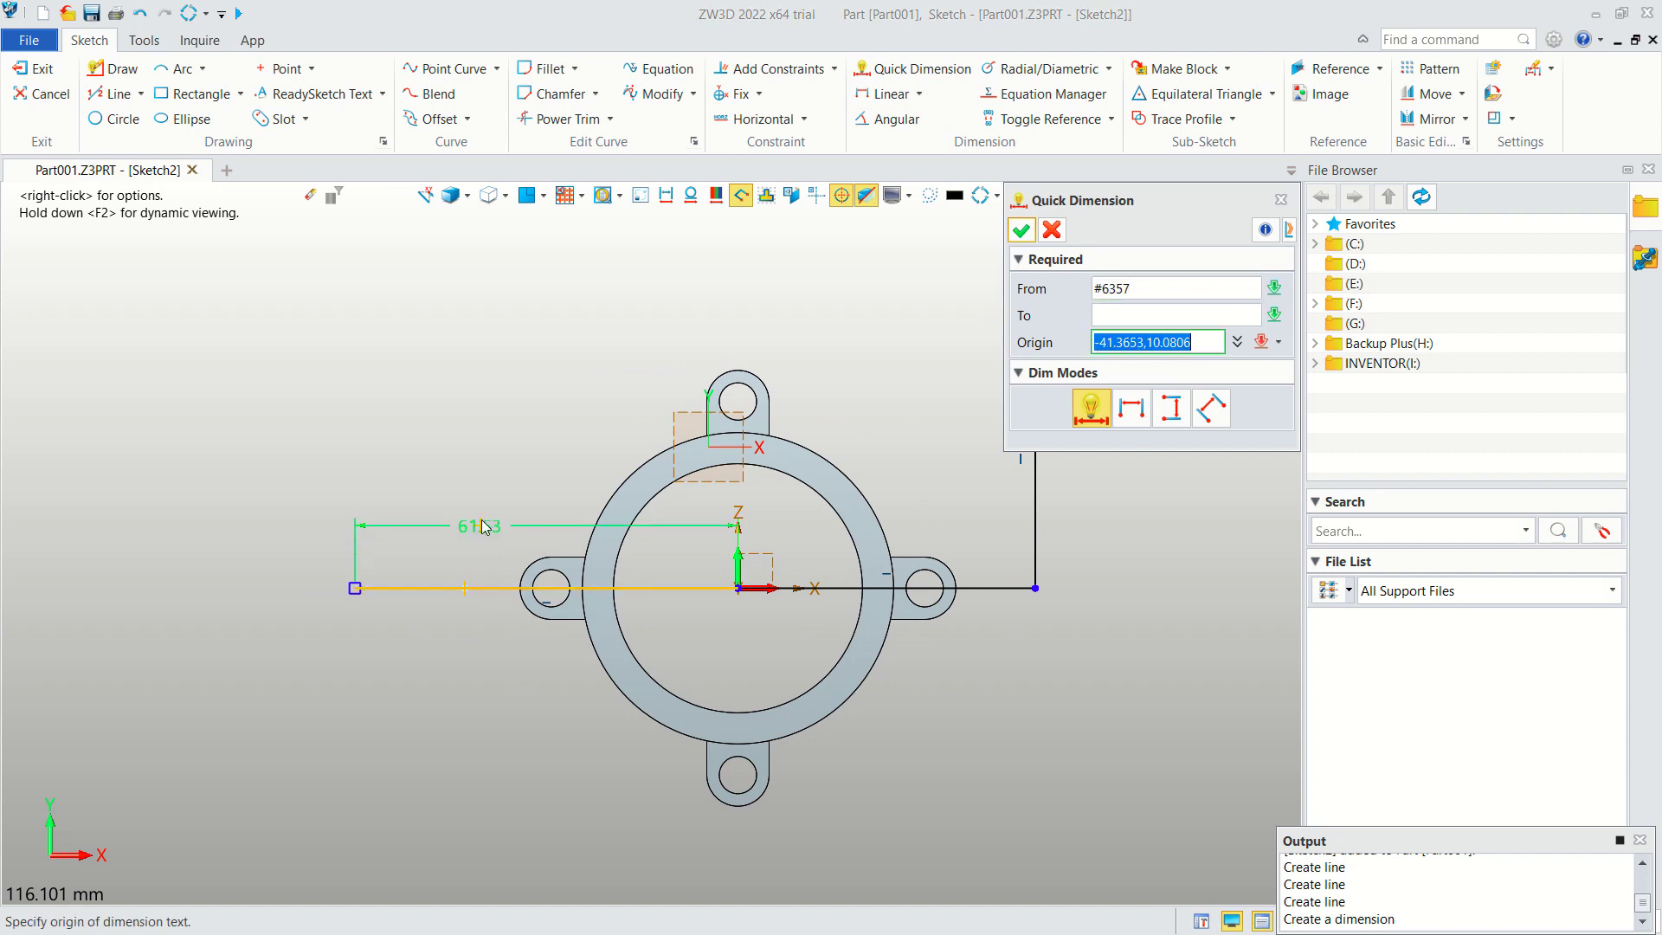
left_click(494, 511)
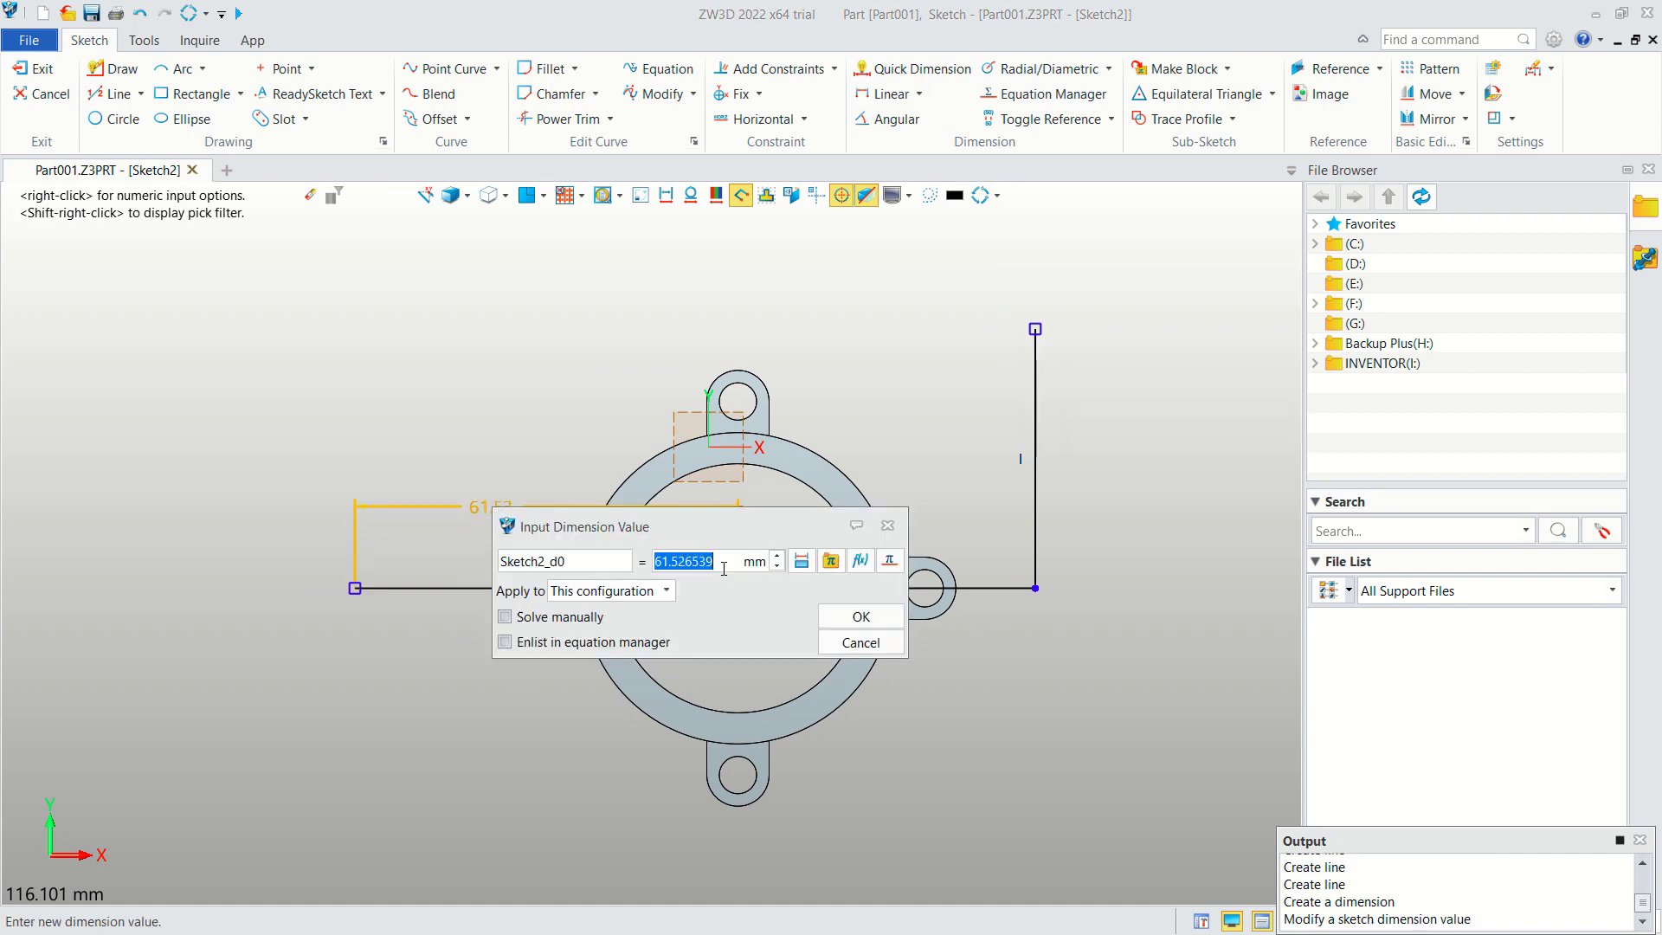
type("50")
left_click(853, 619)
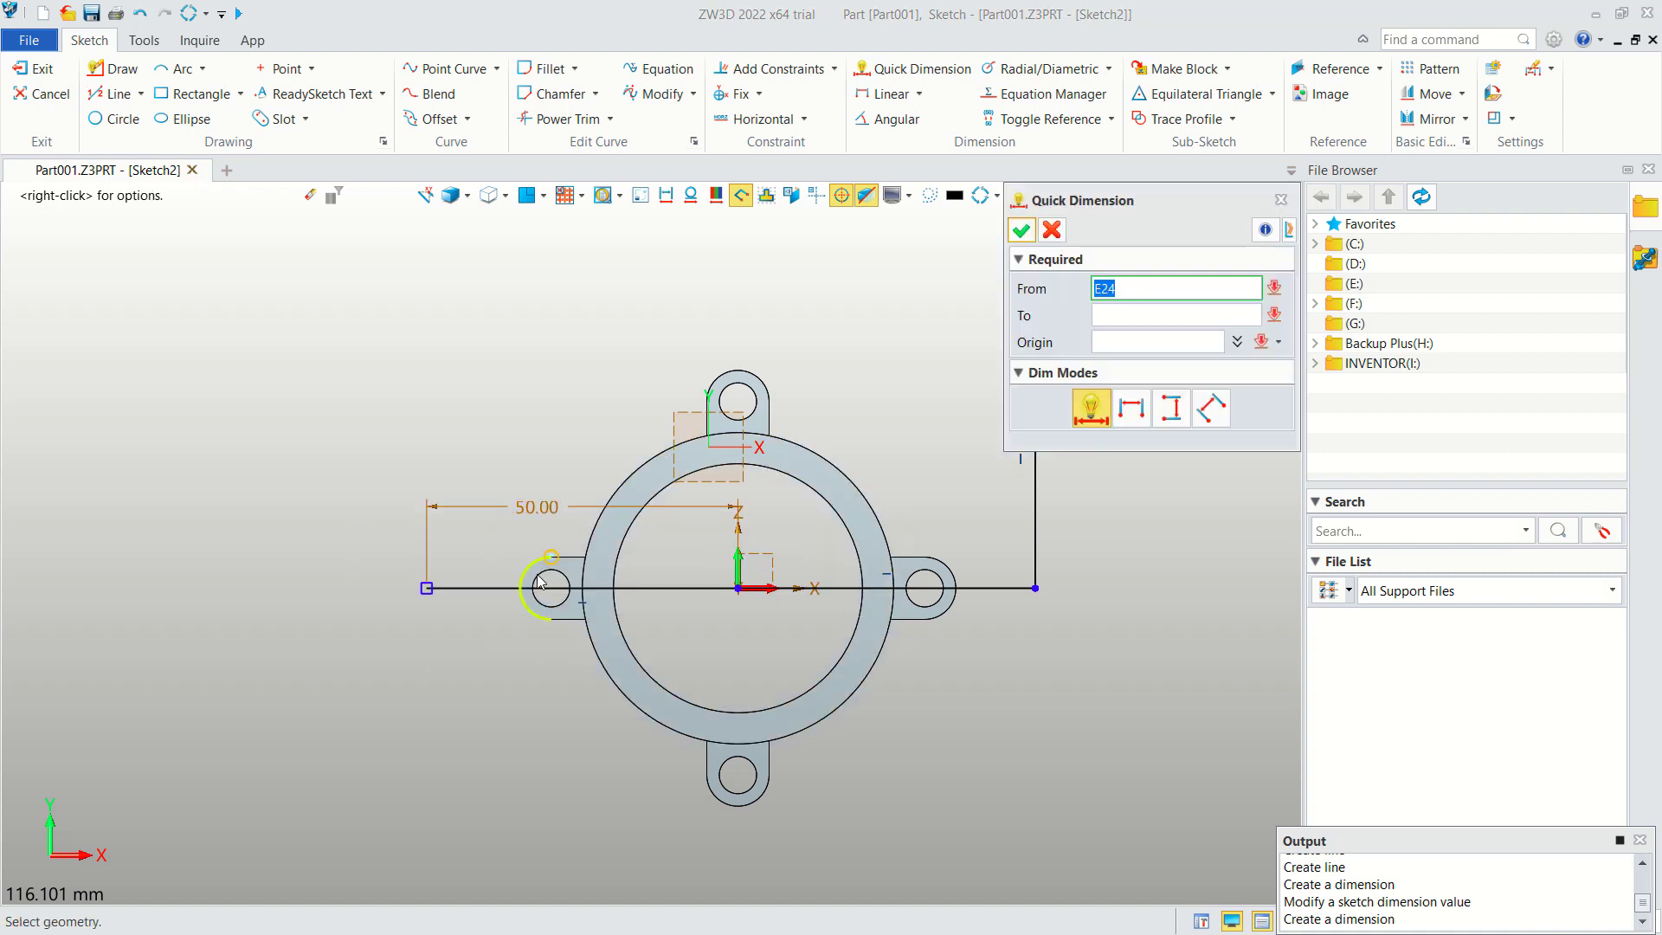
left_click(1002, 589)
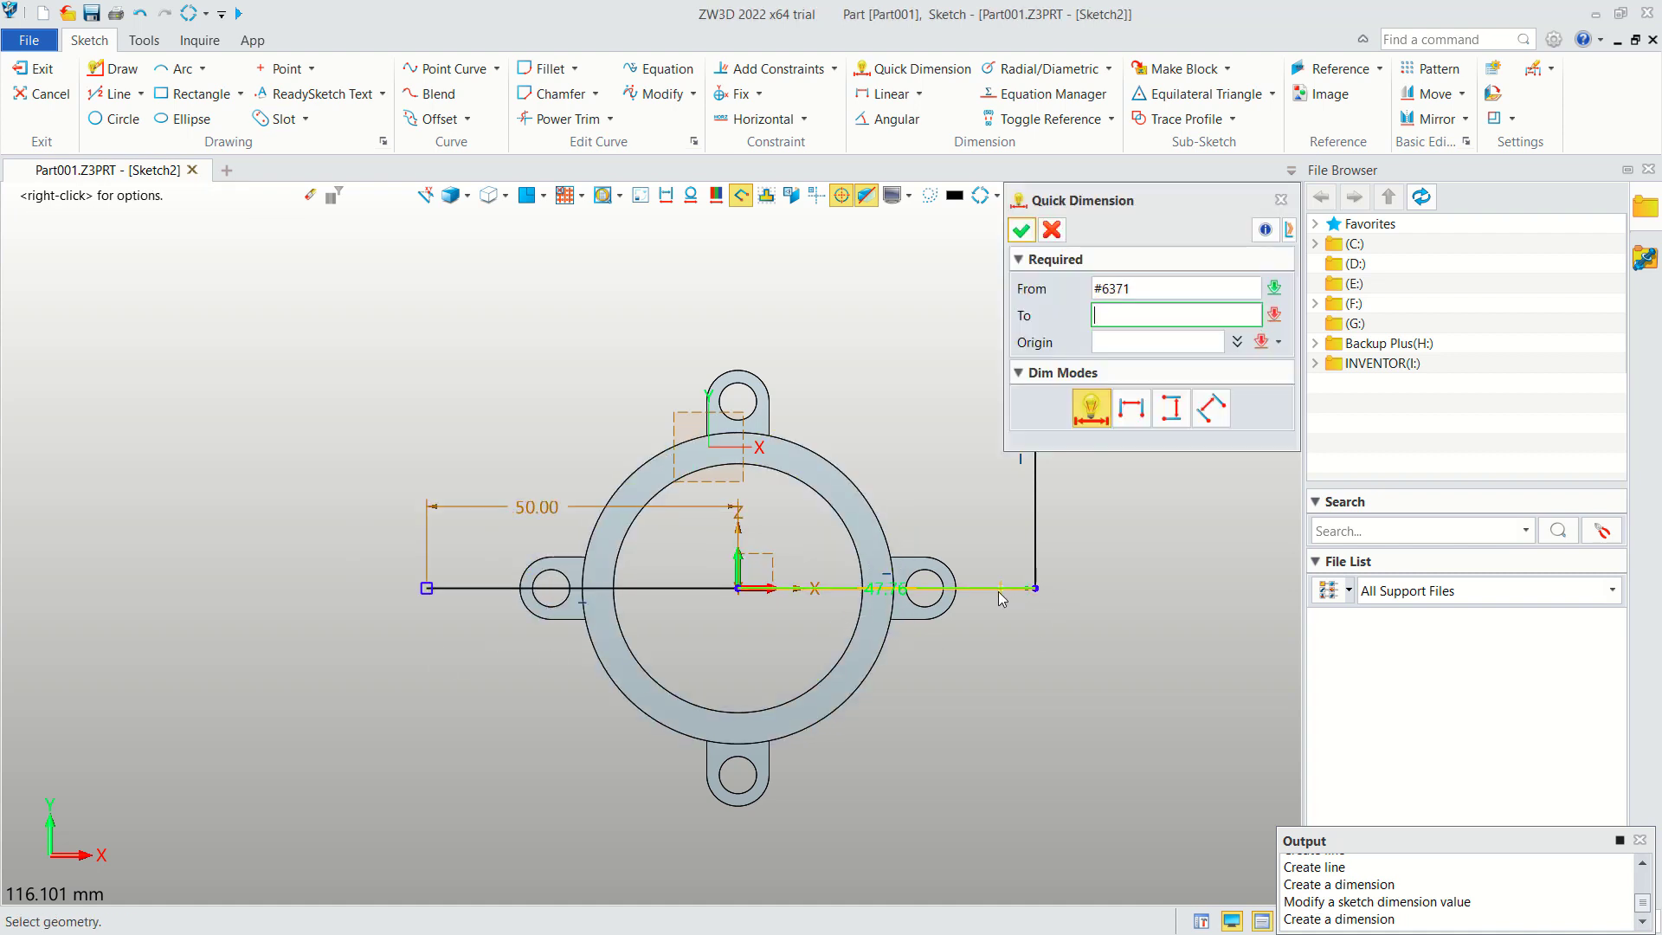
left_click(917, 509)
type("50")
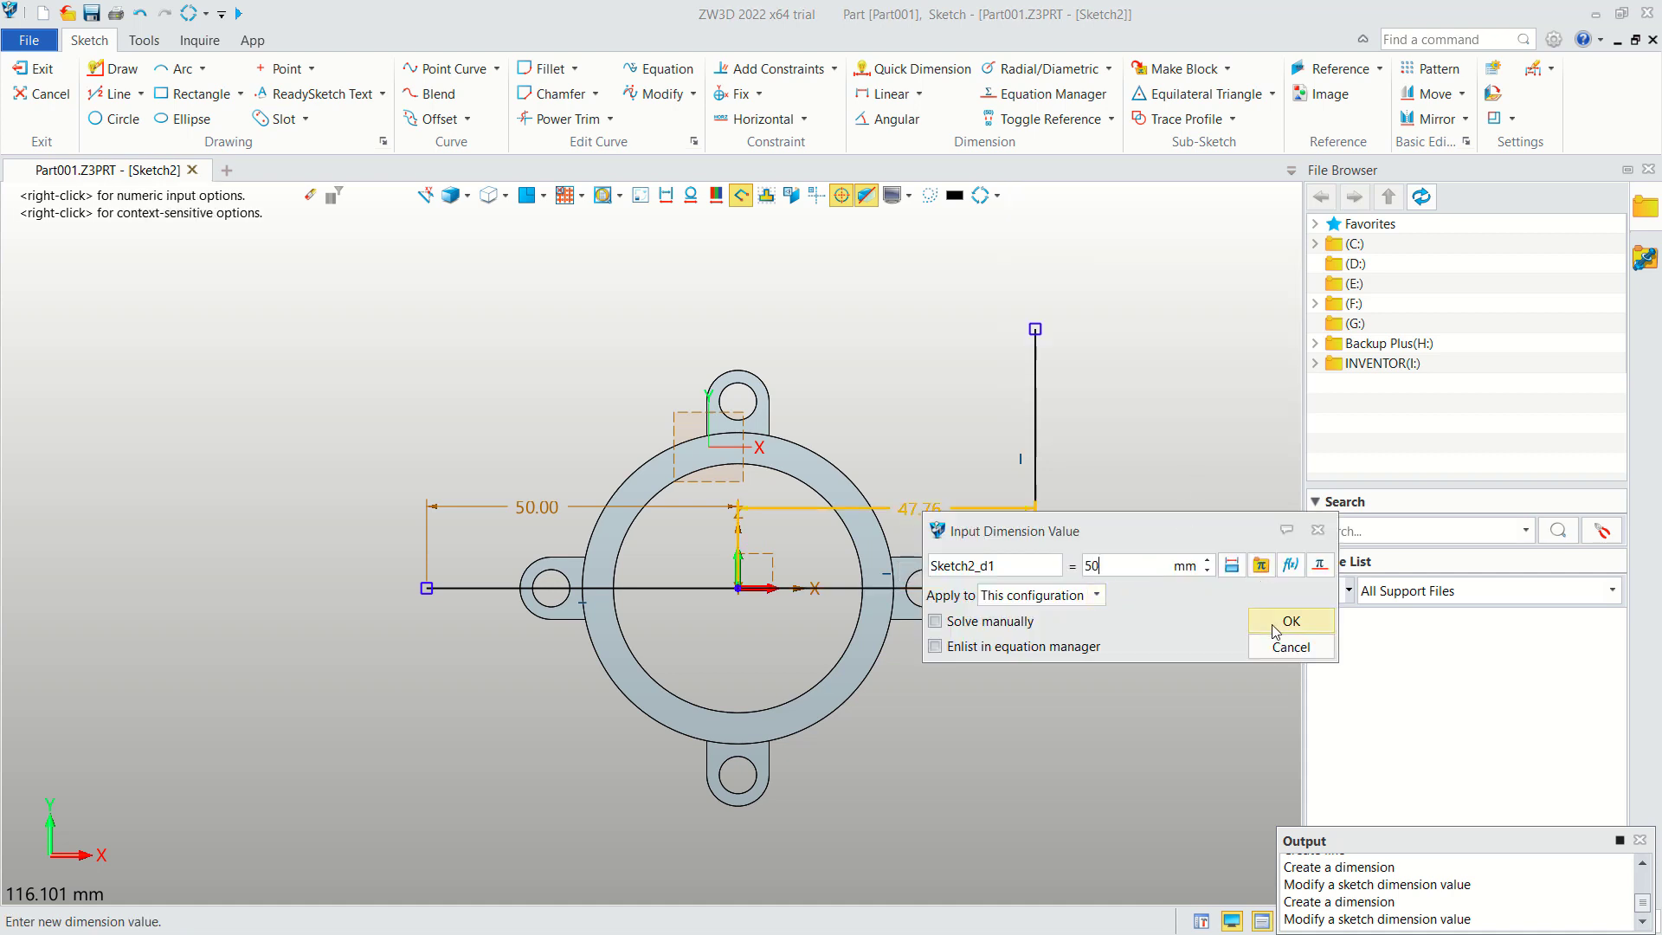
left_click(1276, 629)
Dimension the vertical riser to 50 mm tall.
left_click(1050, 490)
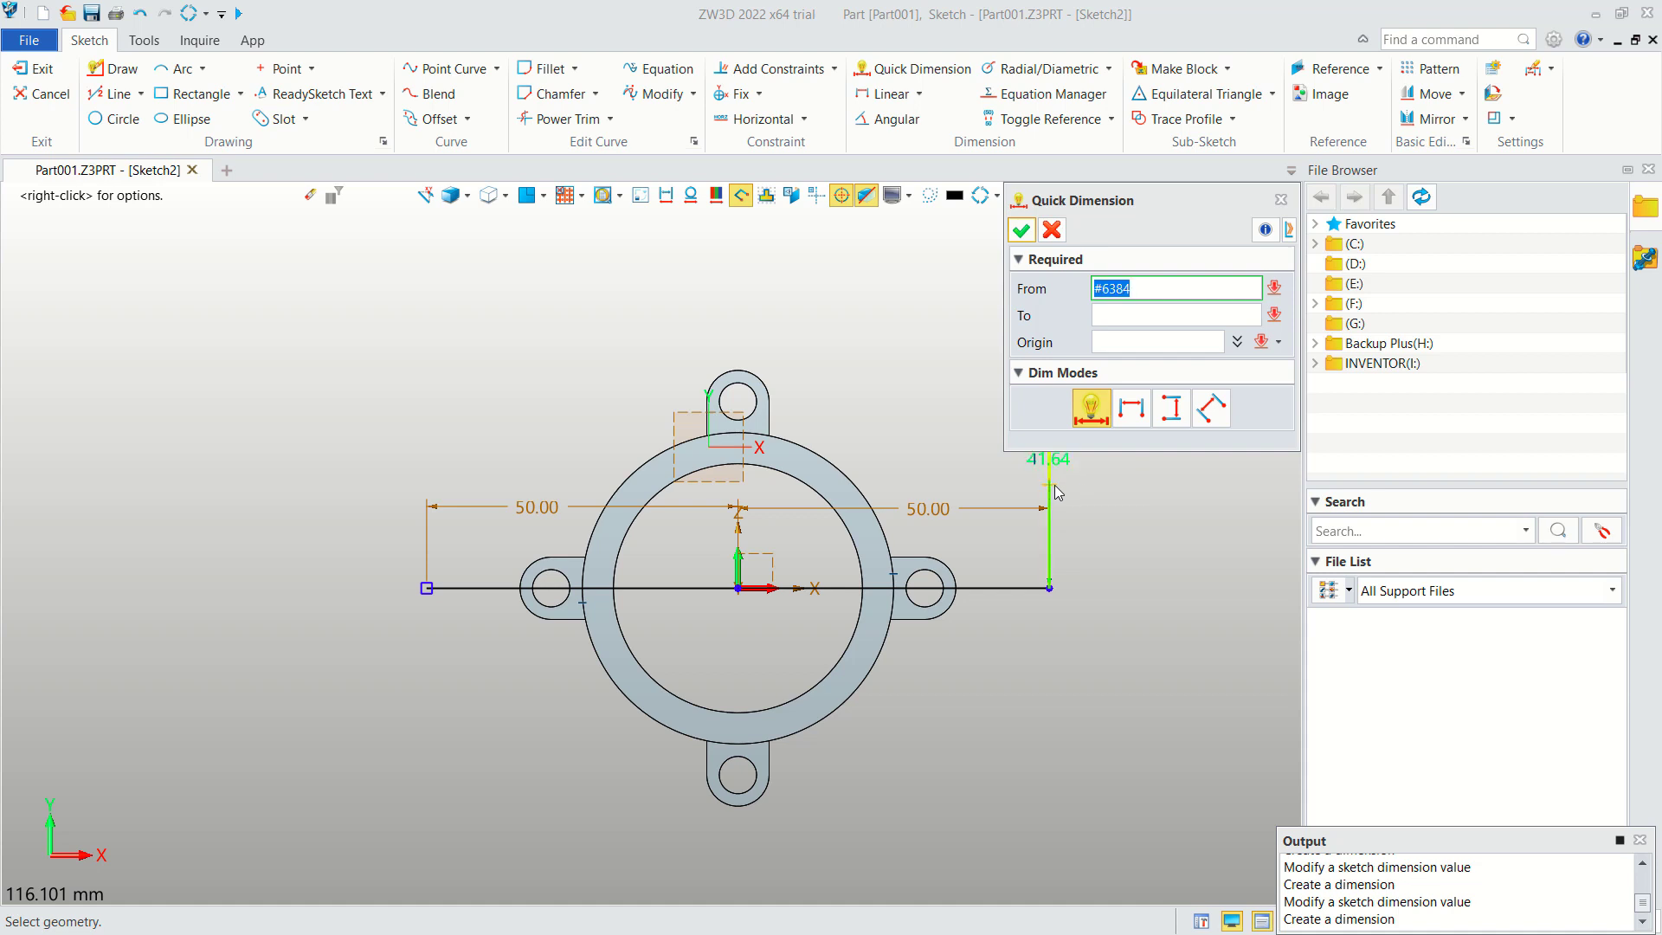
left_click(976, 477)
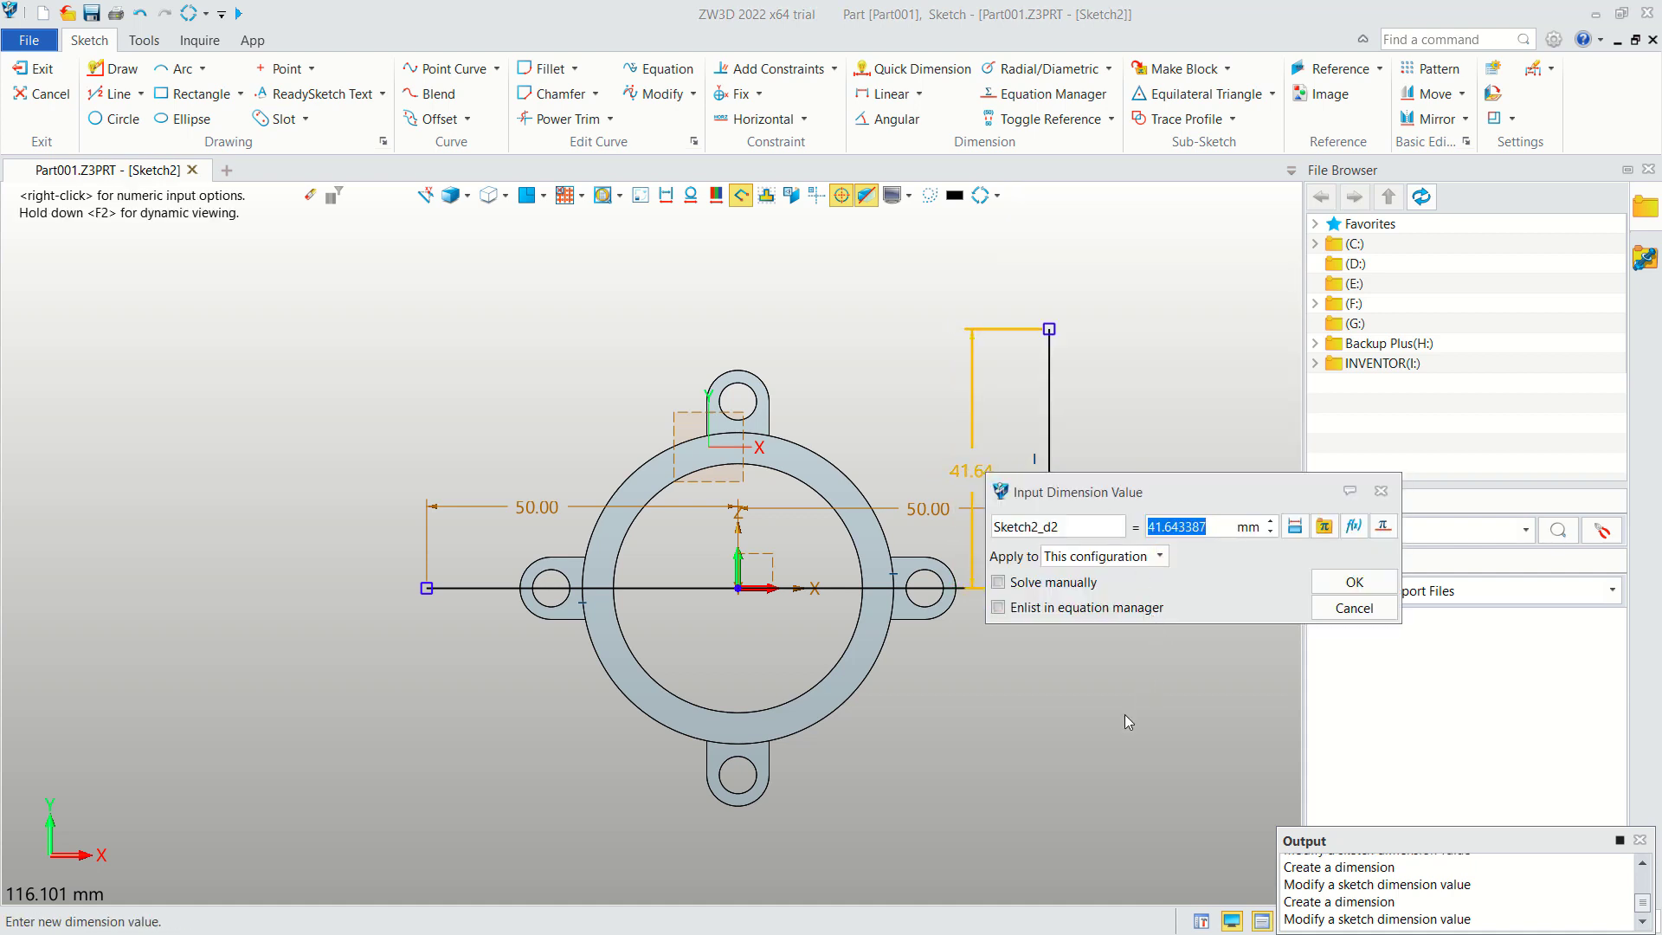
type("50")
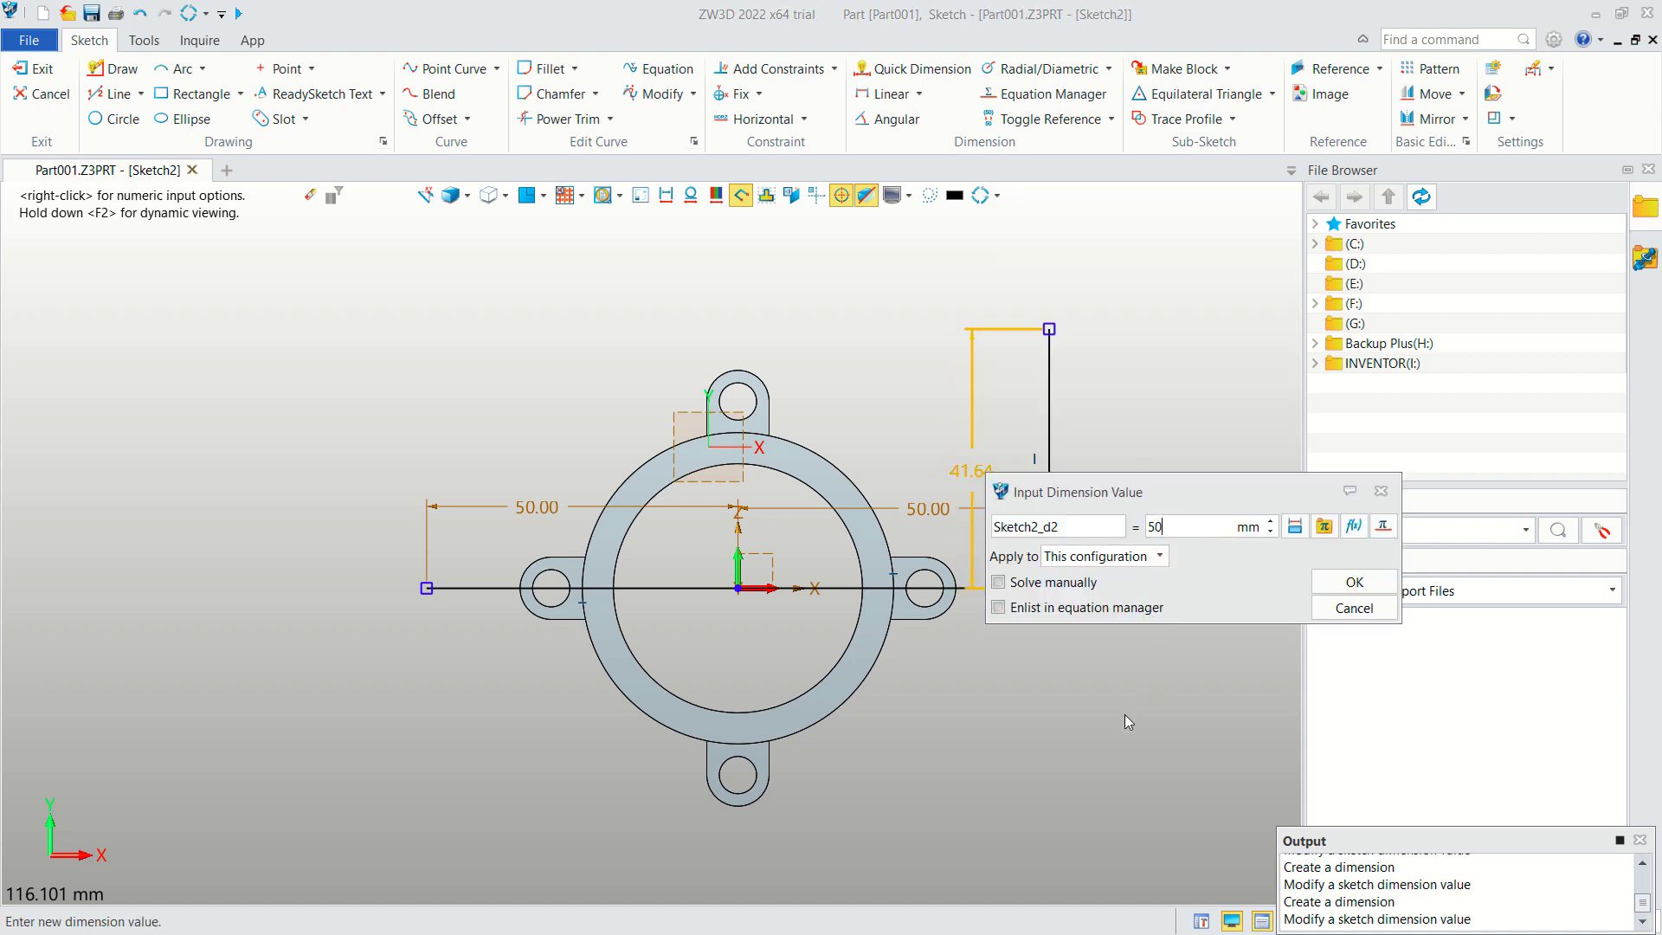
left_click(1353, 583)
mouse_move(1179, 535)
right_mouse_down()
mouse_move(1030, 625)
mouse_move(1064, 613)
right_mouse_up()
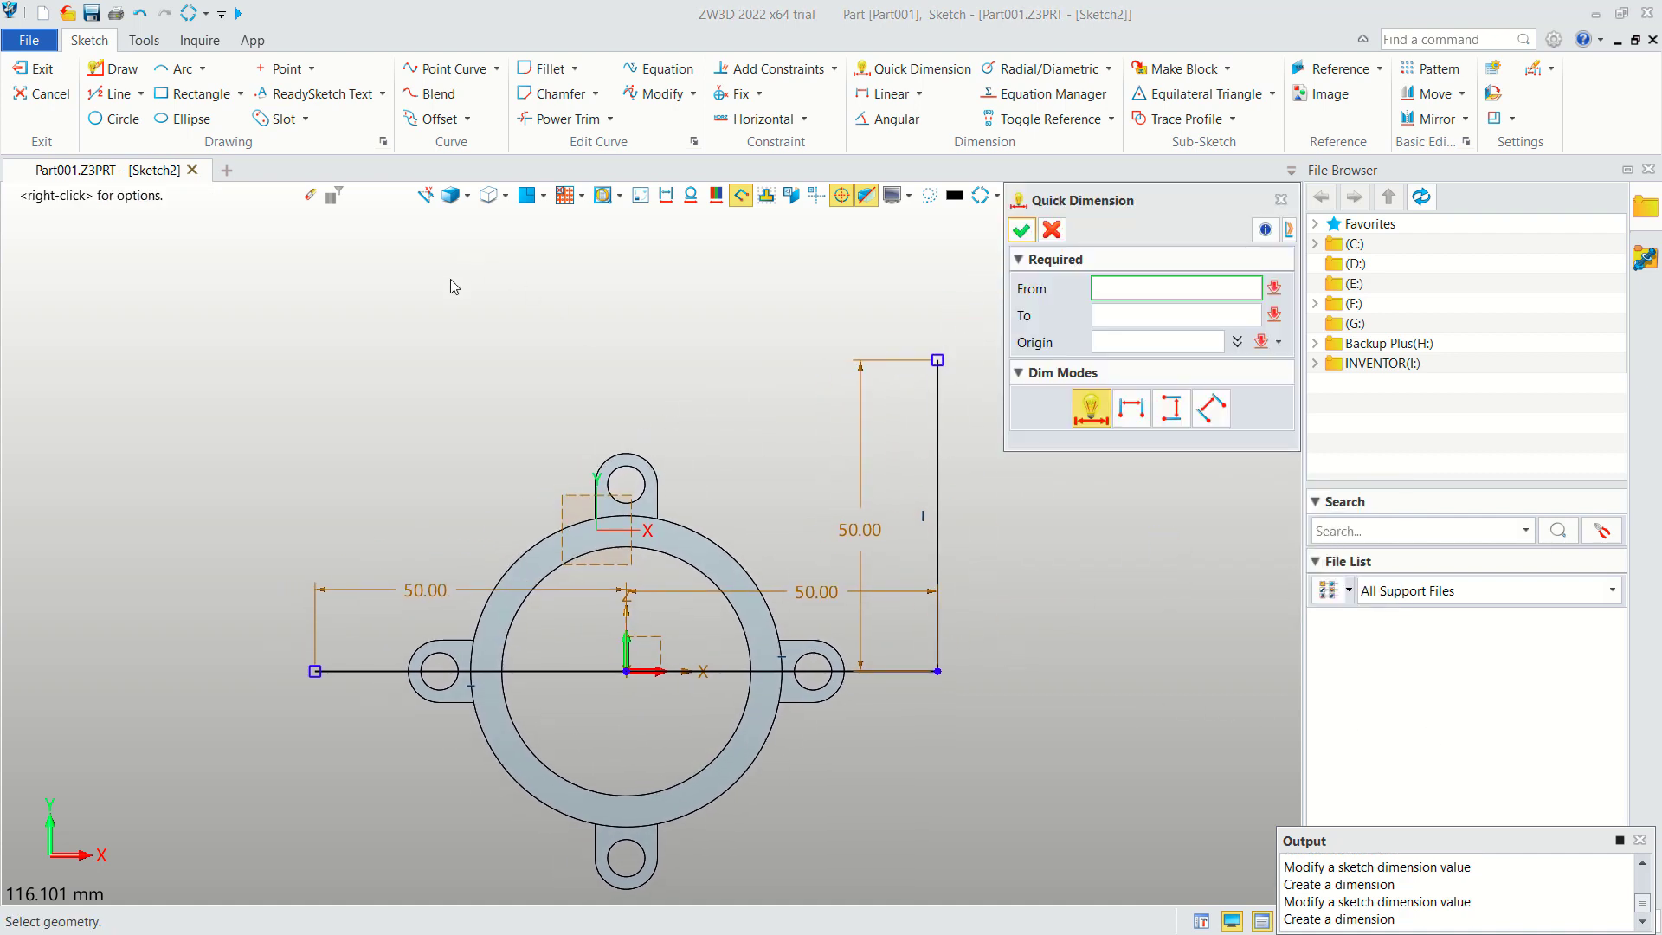
Fillet the corner between the vertical riser and the right horizontal line with a 20 mm radius.
left_click(547, 68)
left_click(938, 616)
left_click(891, 672)
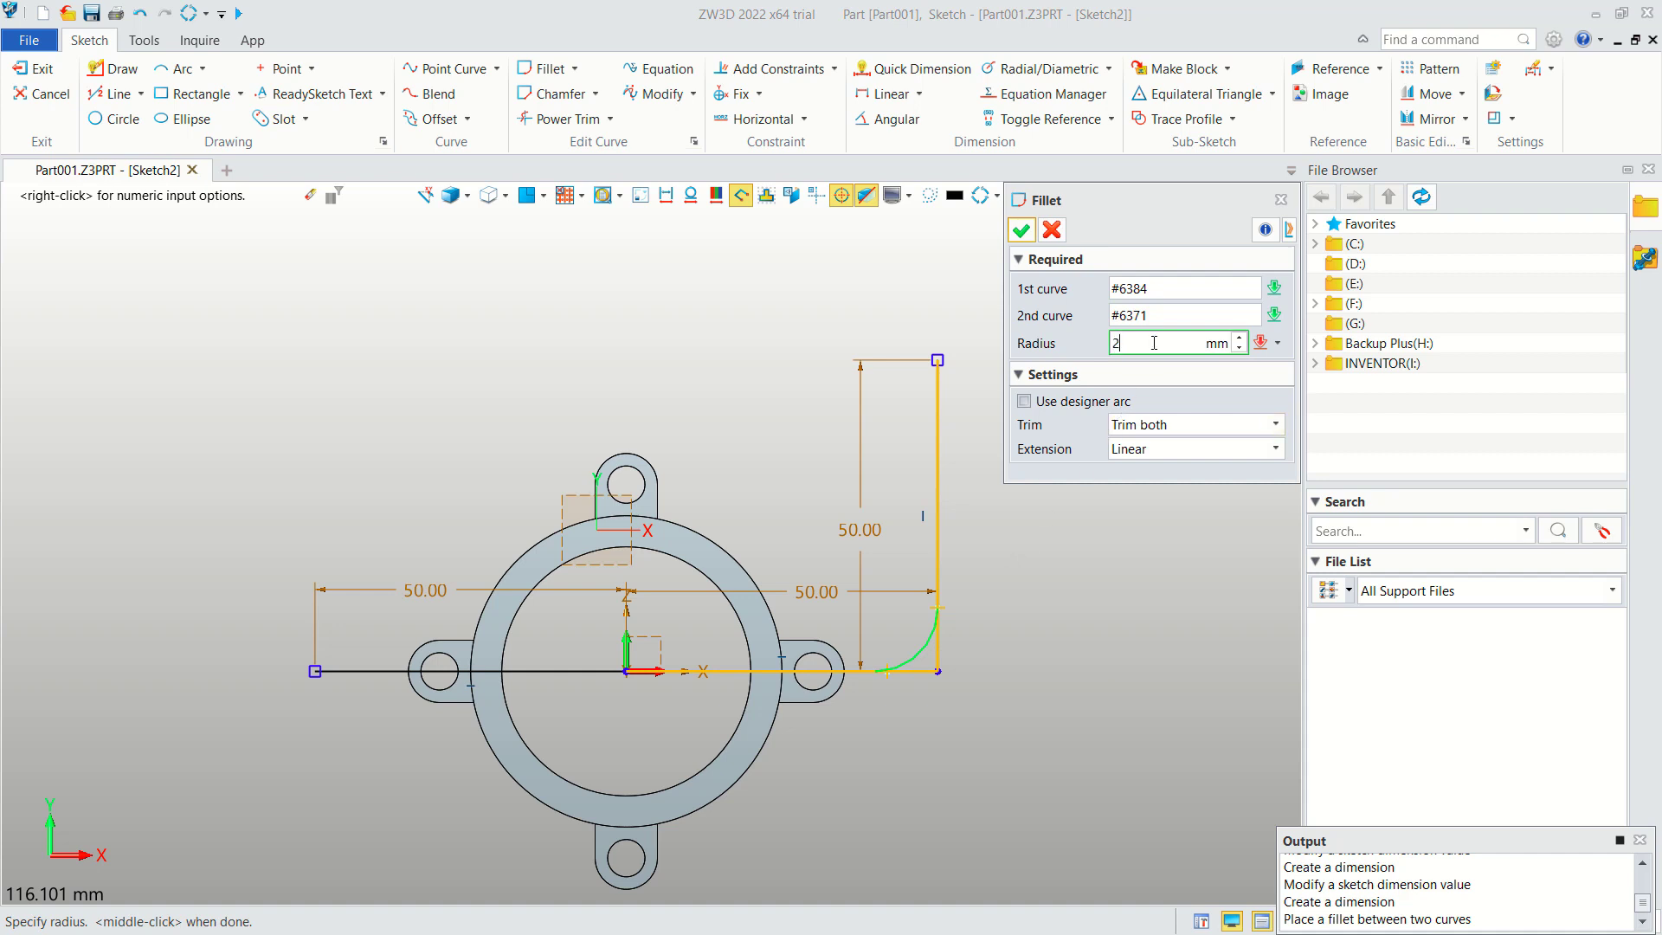
left_click(1140, 315)
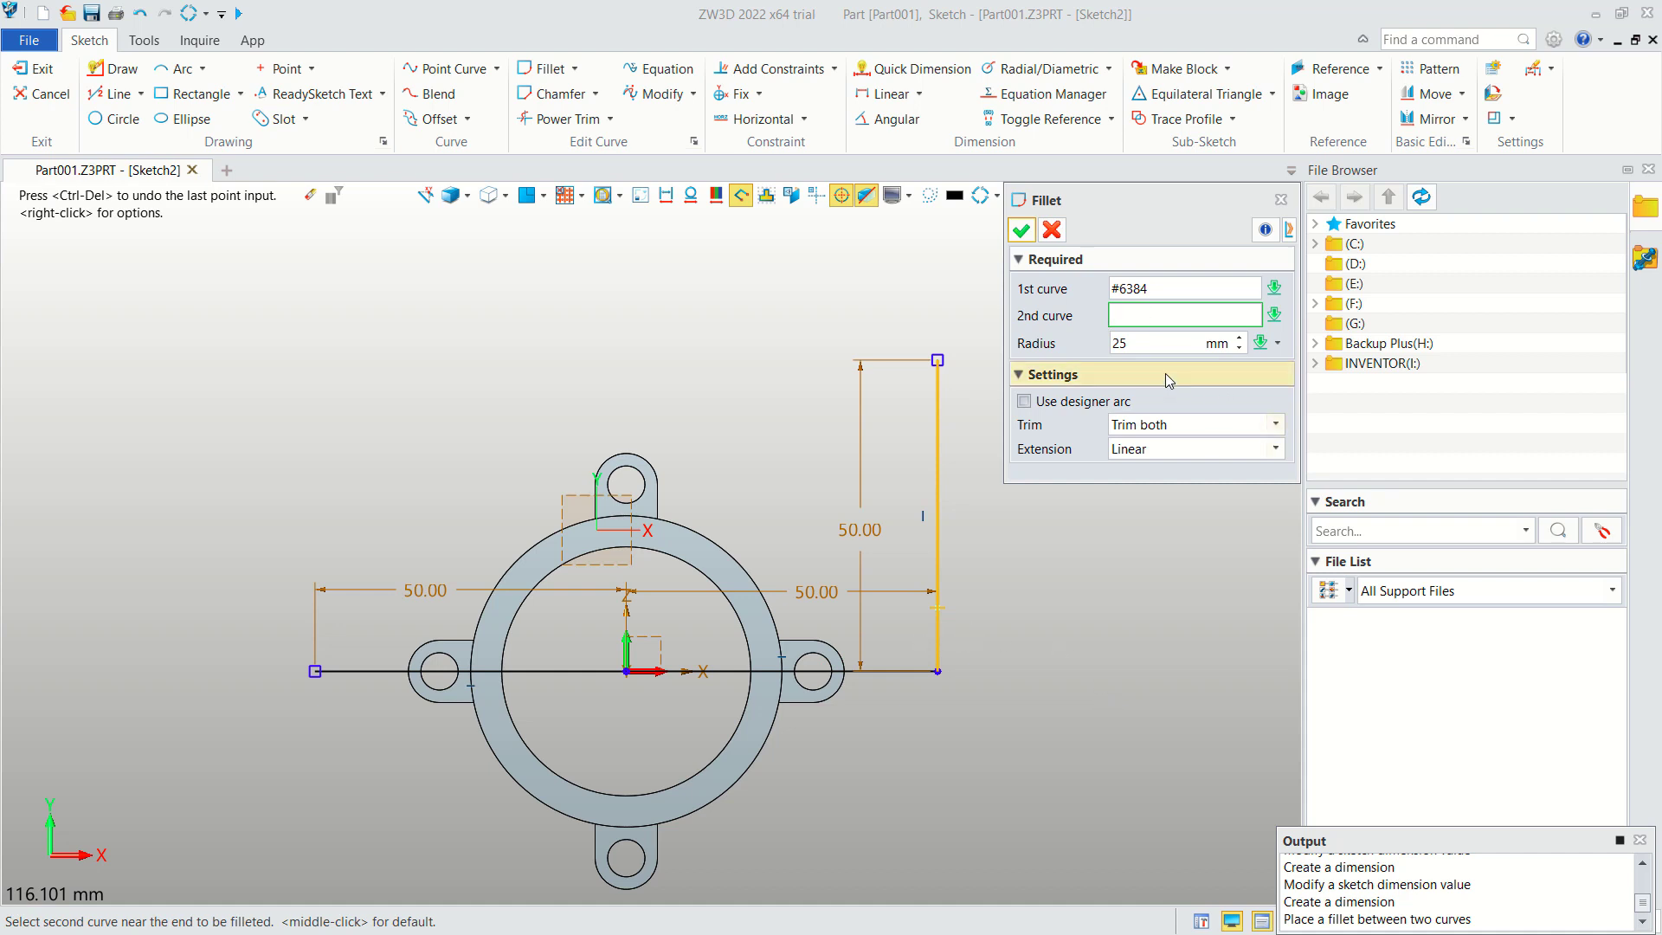
left_click(1156, 341)
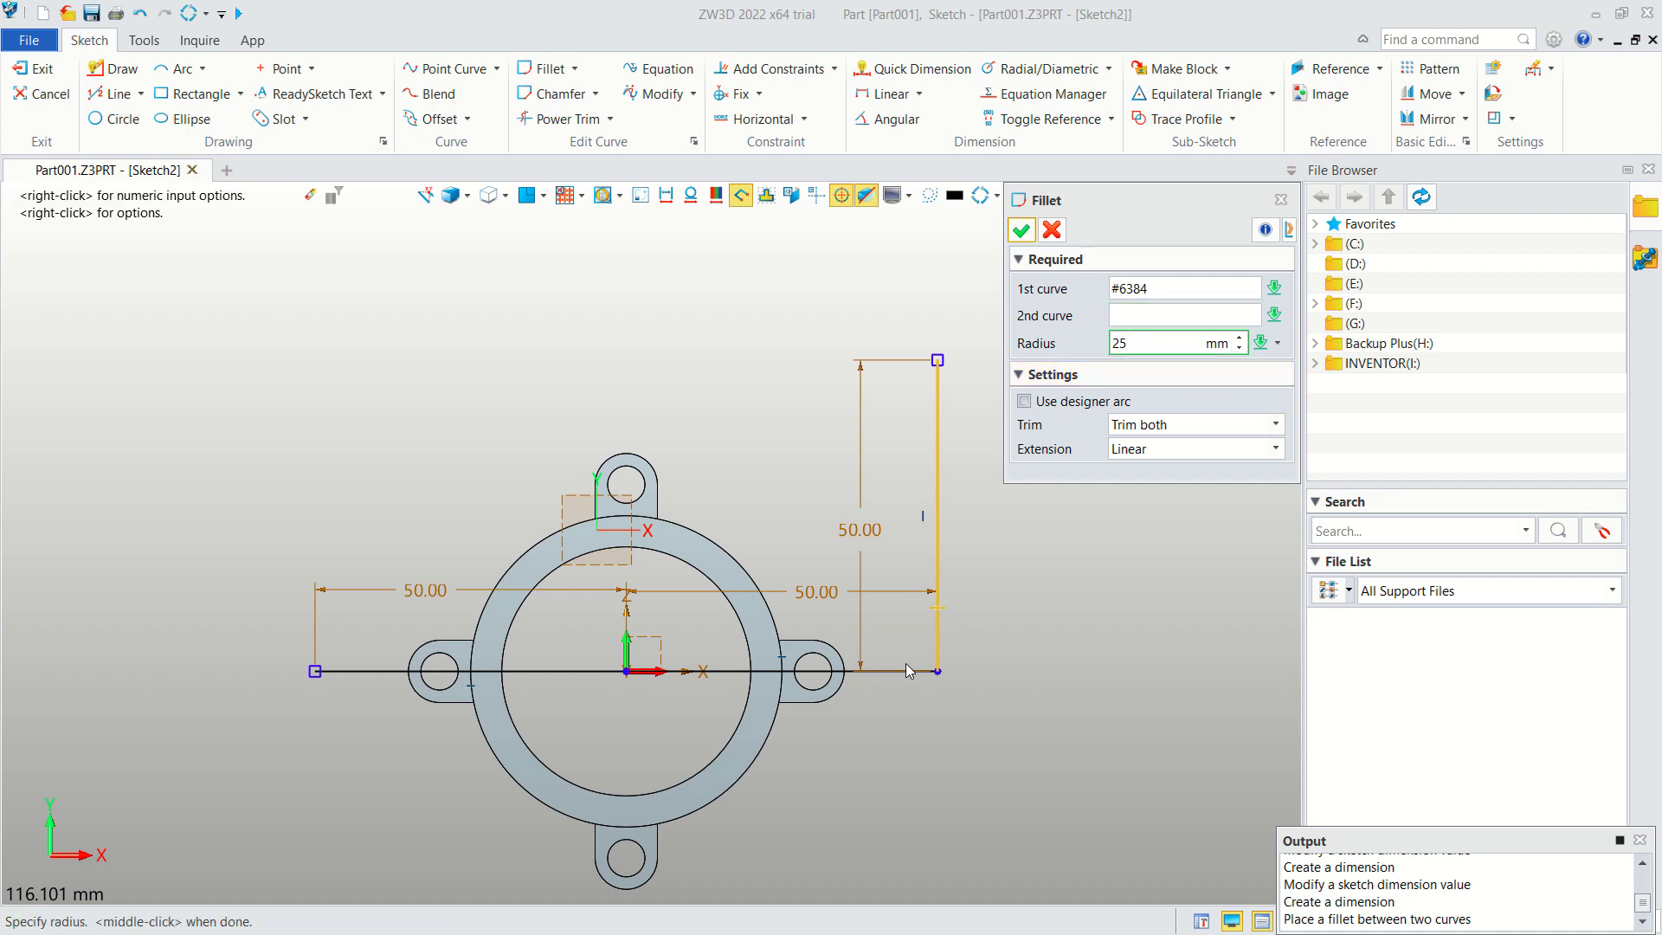
left_click(1164, 315)
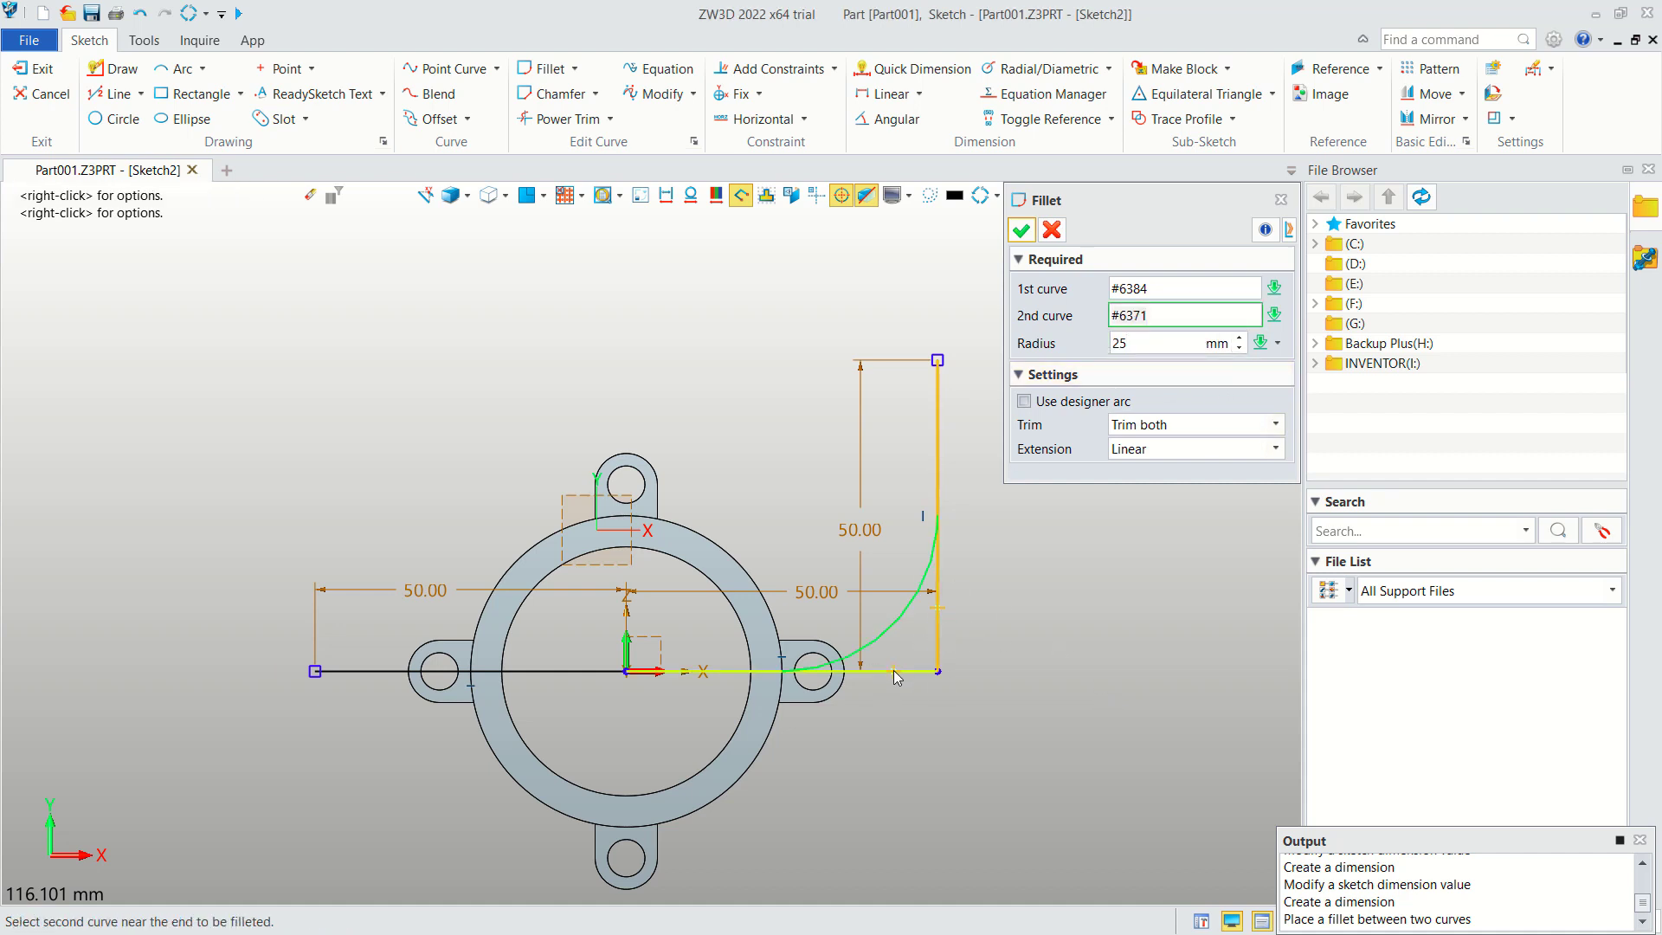
left_click(1119, 342)
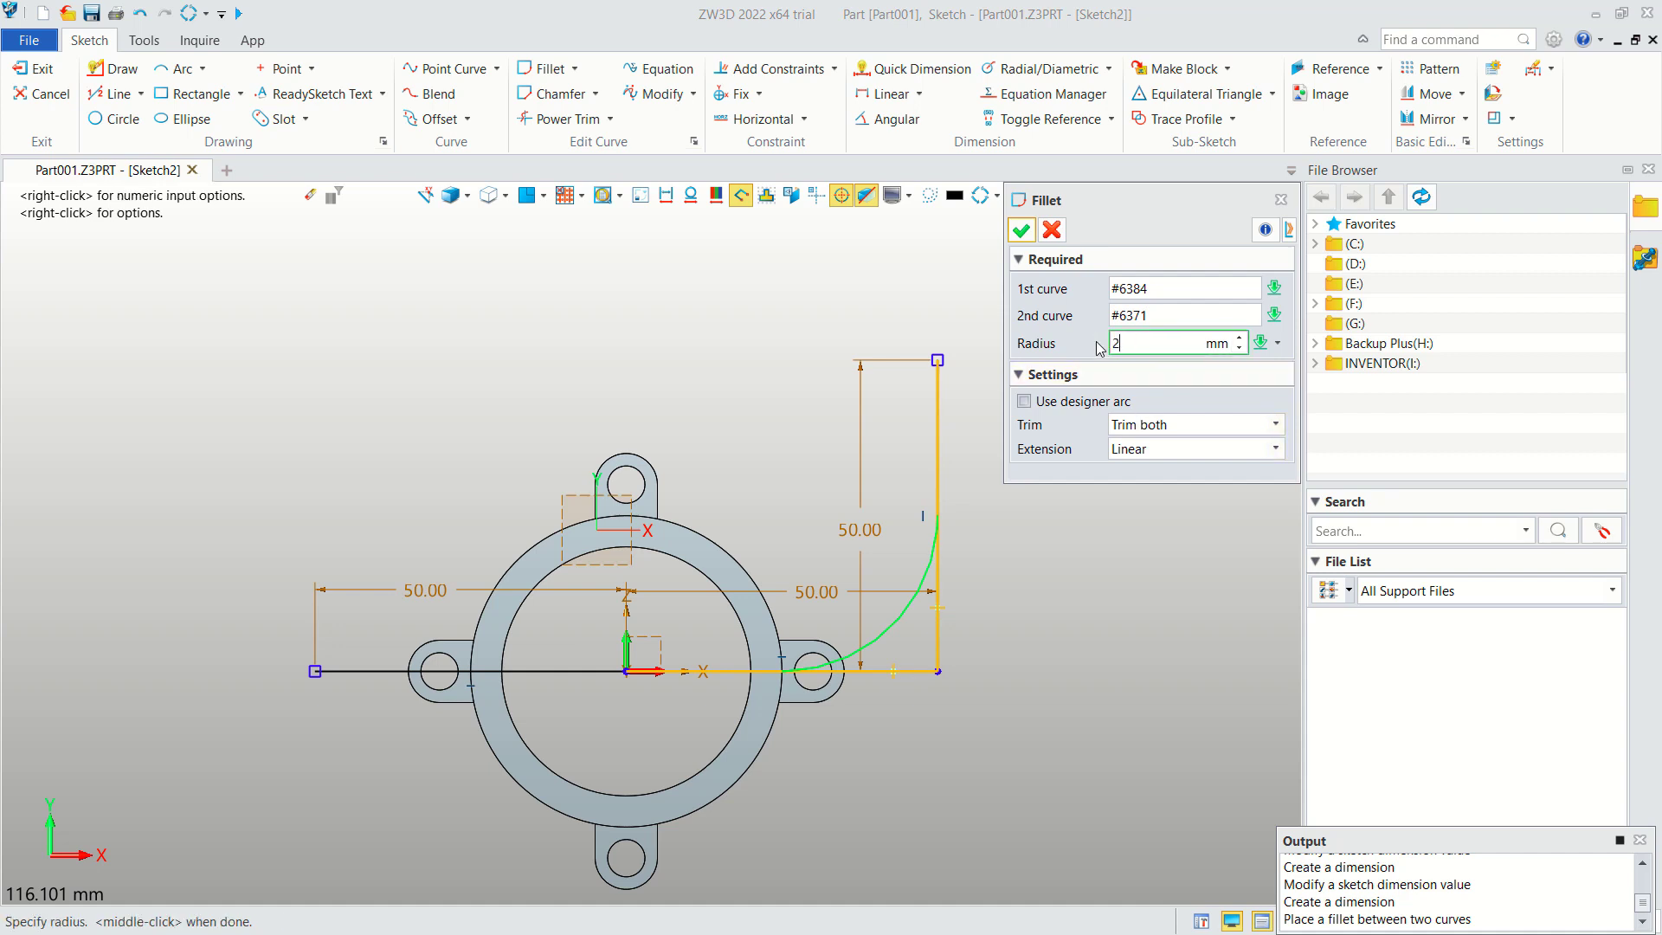
middle_click(1063, 505)
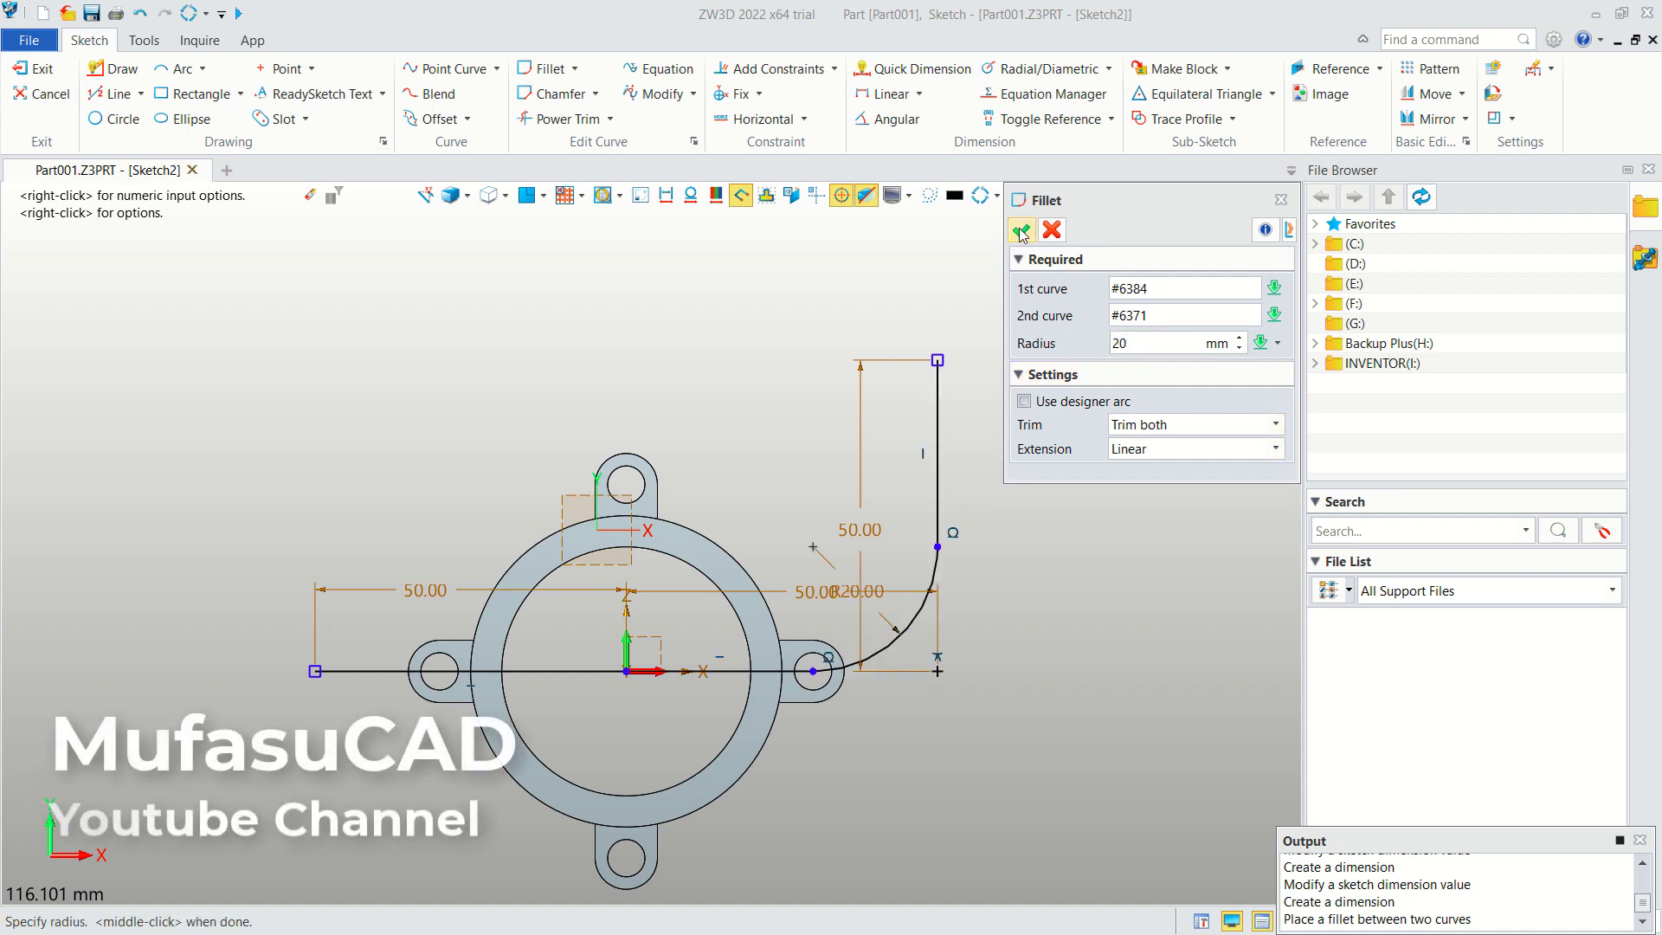
middle_click_drag(1063, 513, 1079, 451)
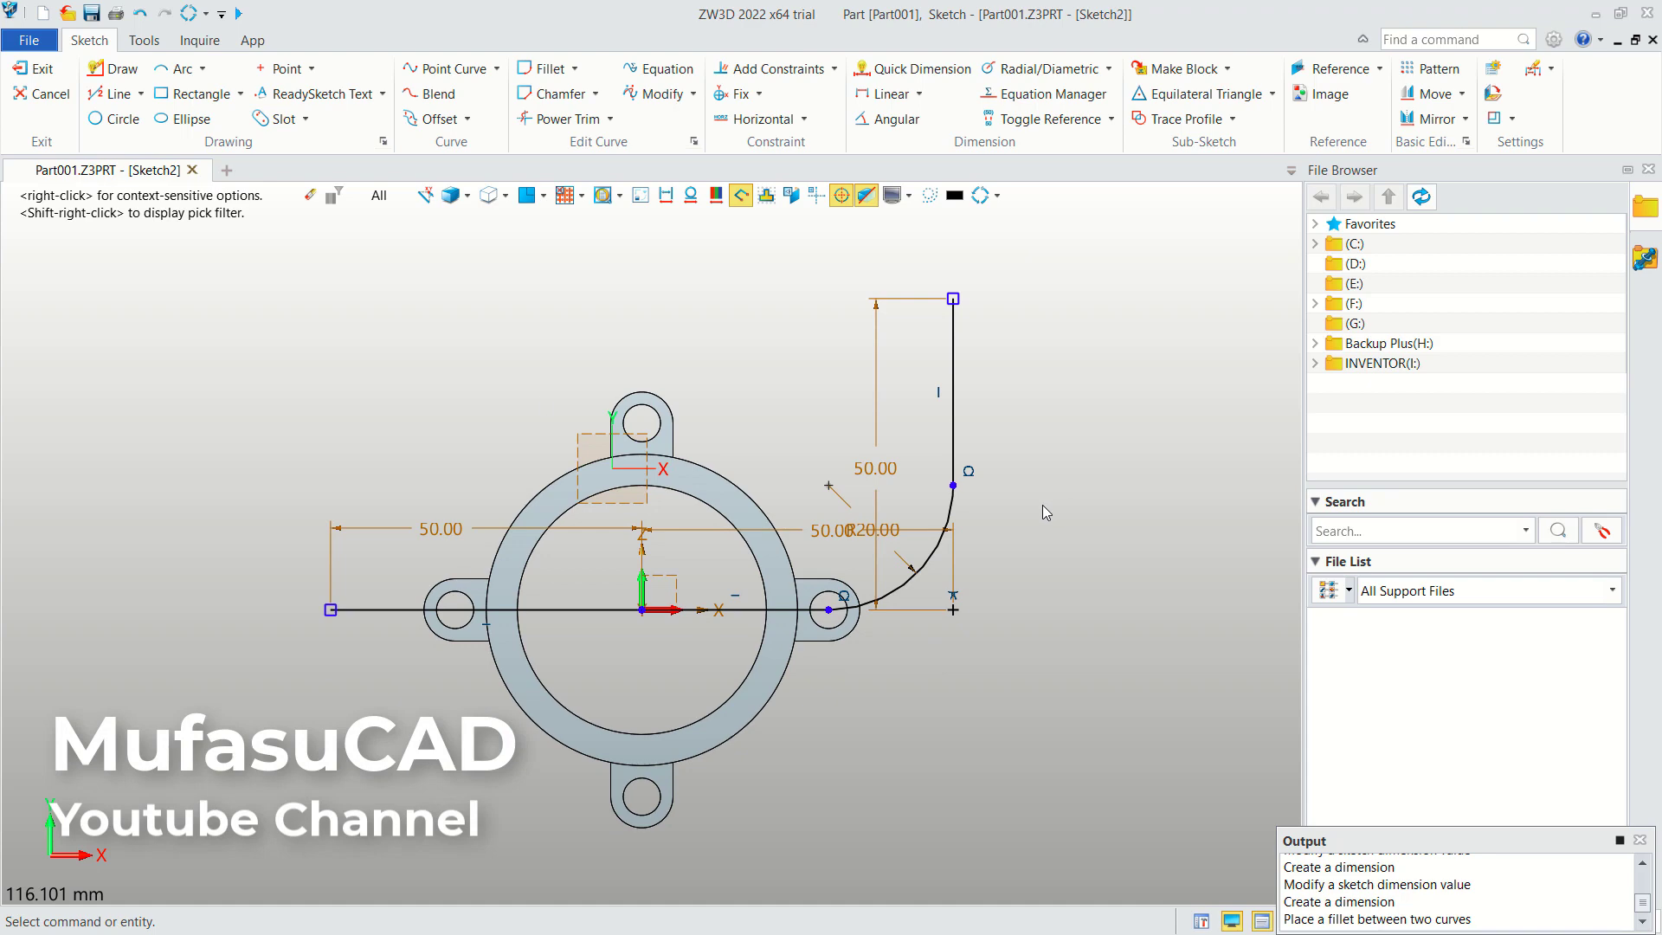
Close Sketch2, add datum plane Plane2 on the cylinder face, and start a sketch on it.
left_click(36, 69)
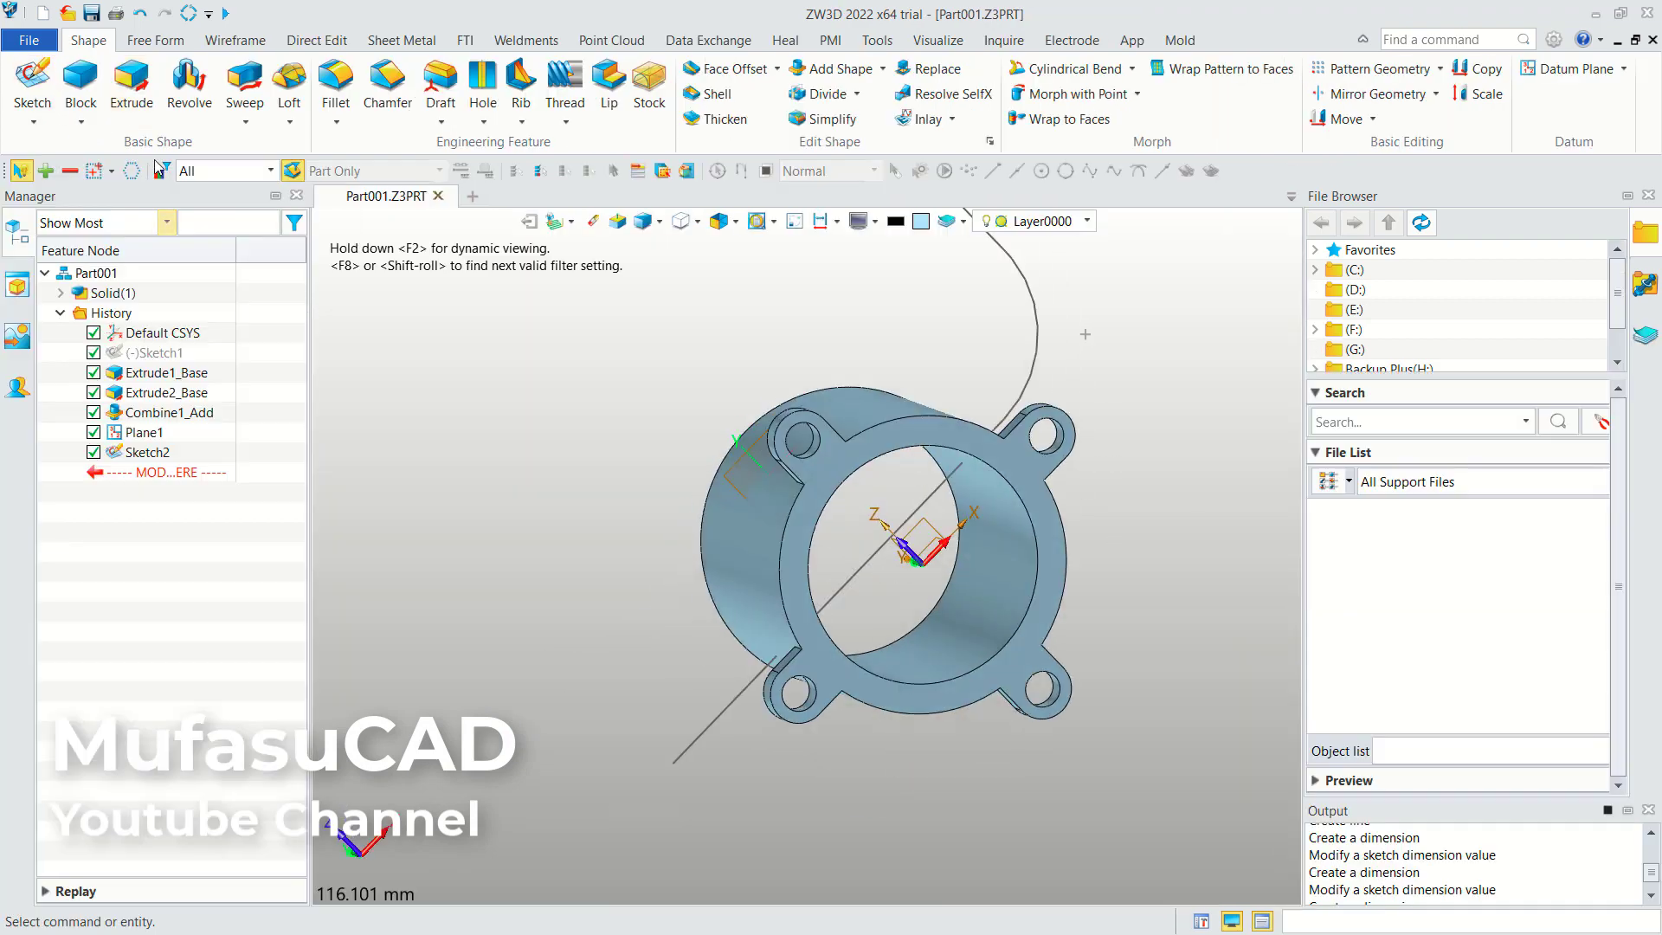
mouse_move(814, 462)
middle_mouse_down()
mouse_move(879, 326)
mouse_move(923, 348)
middle_mouse_up()
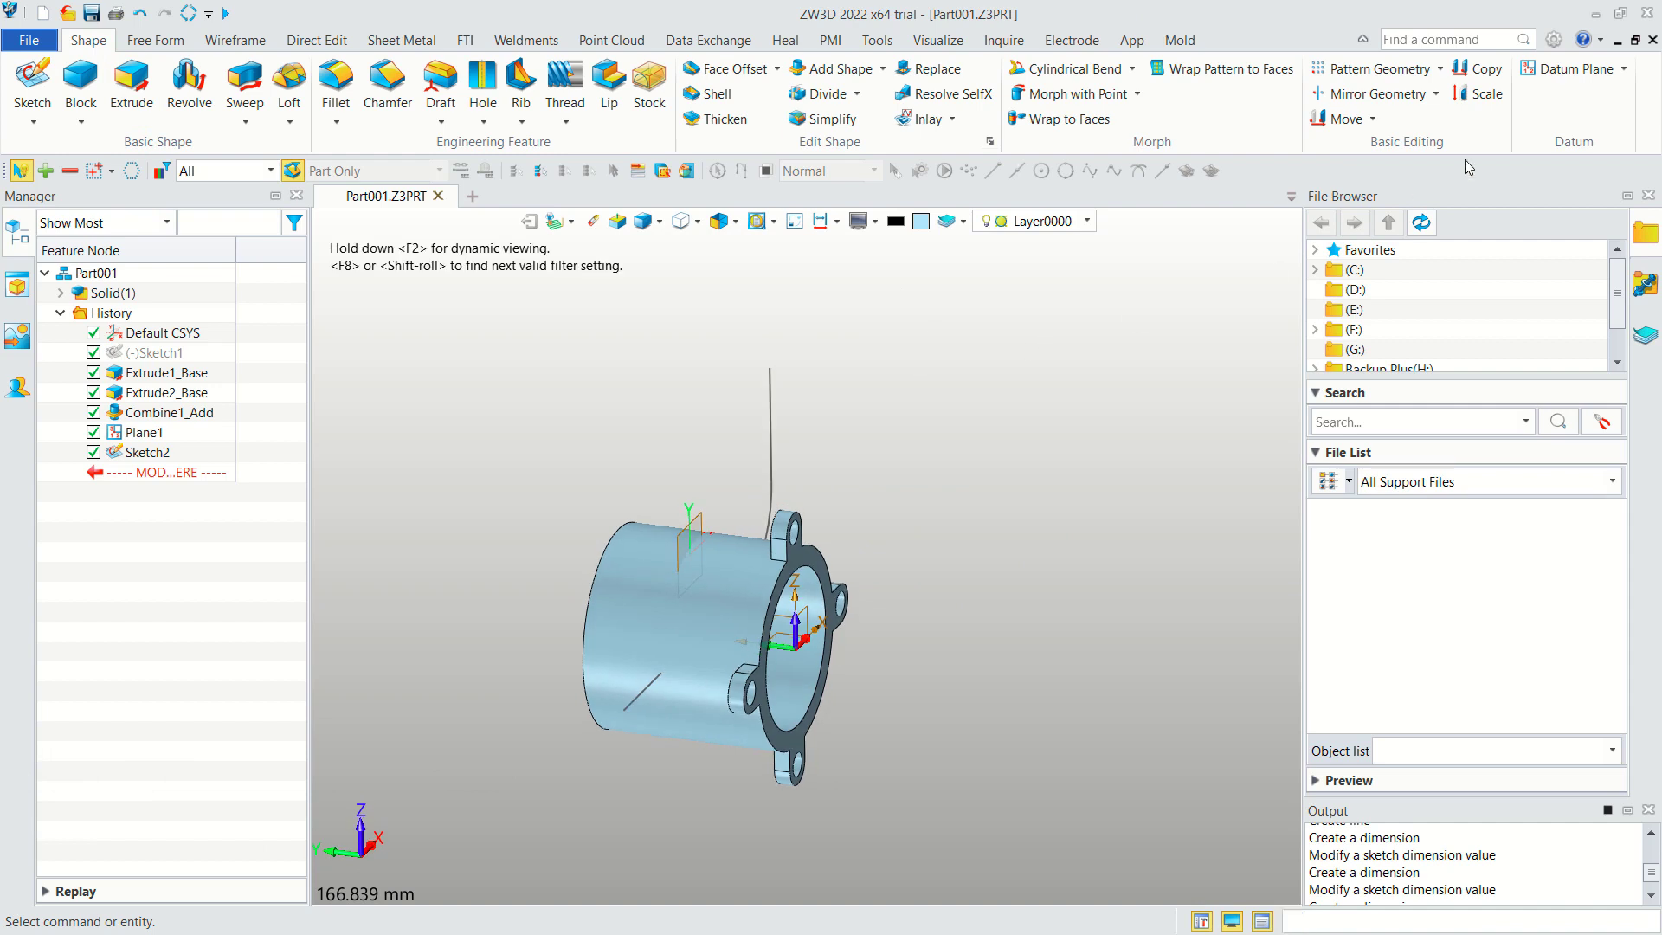
left_click(1562, 74)
left_click(629, 716)
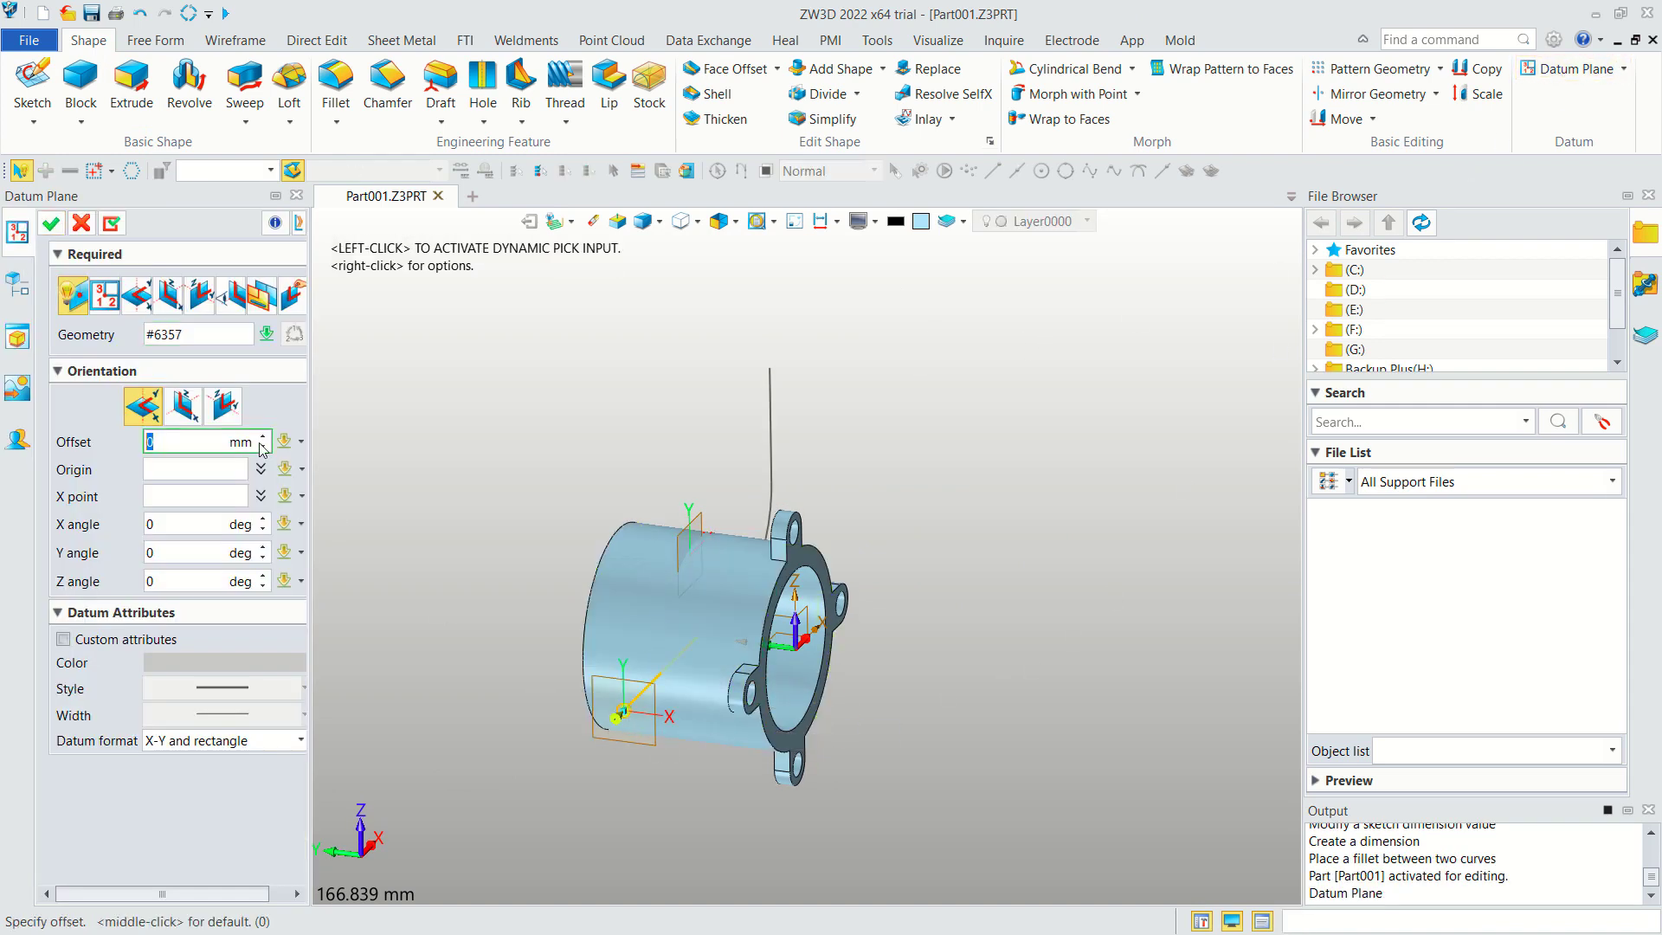
left_click(50, 223)
left_click(32, 91)
left_click(603, 745)
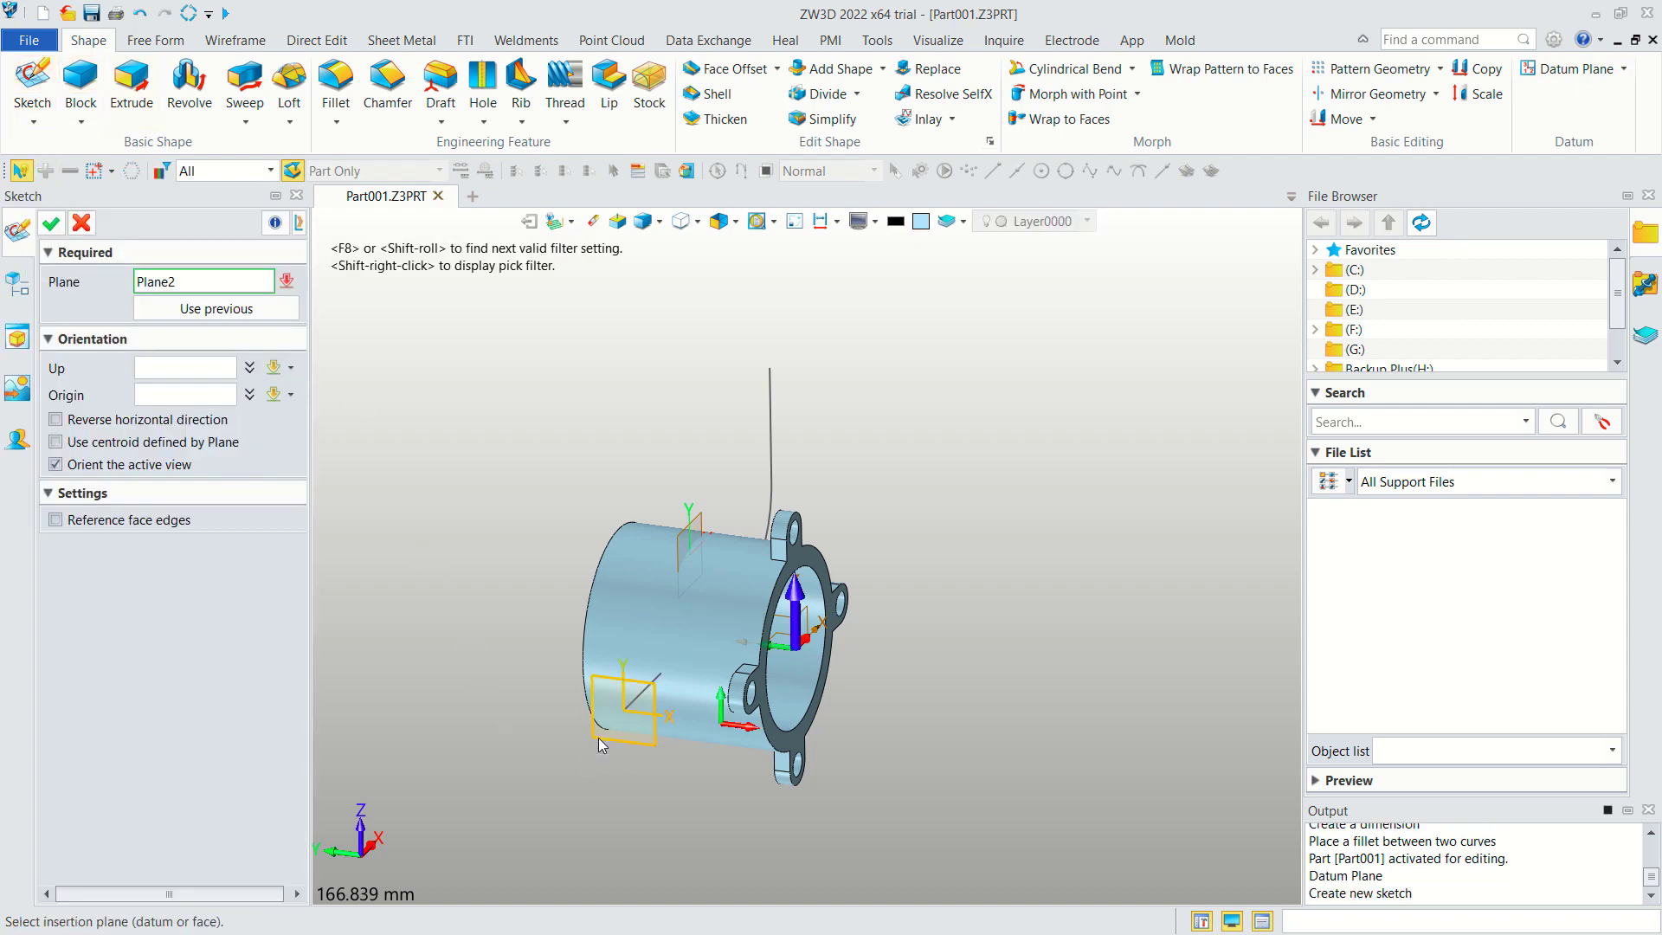
Draw a circle of radius 15 mm centred at -25,0 on Plane2.
left_click(51, 223)
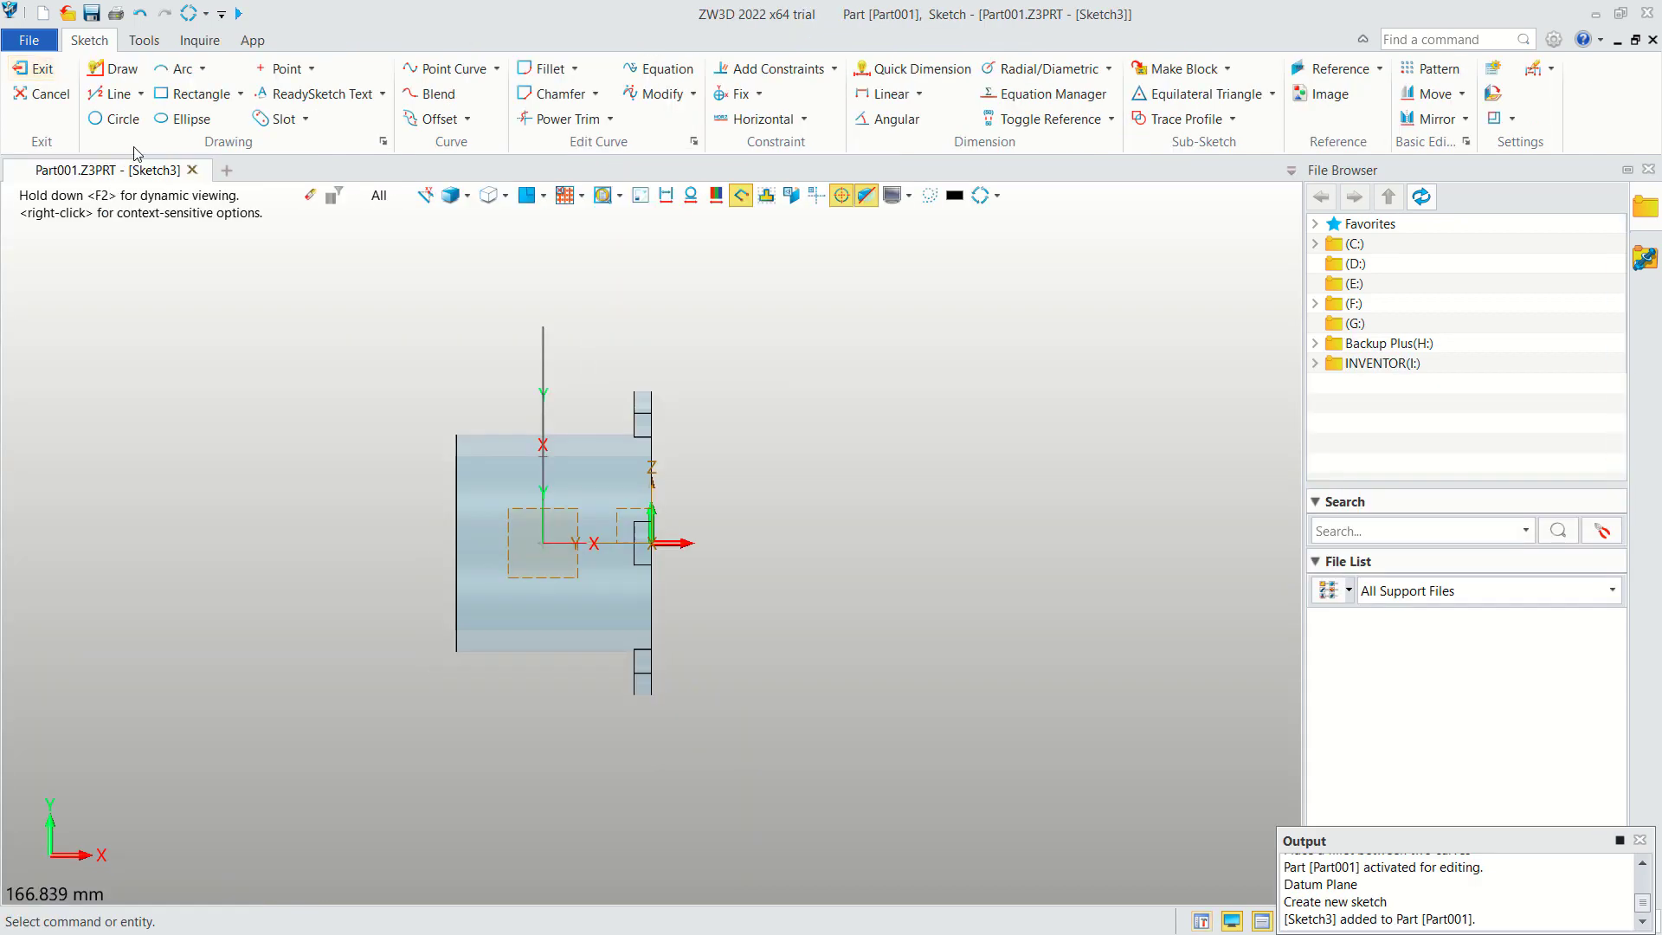
left_click(119, 118)
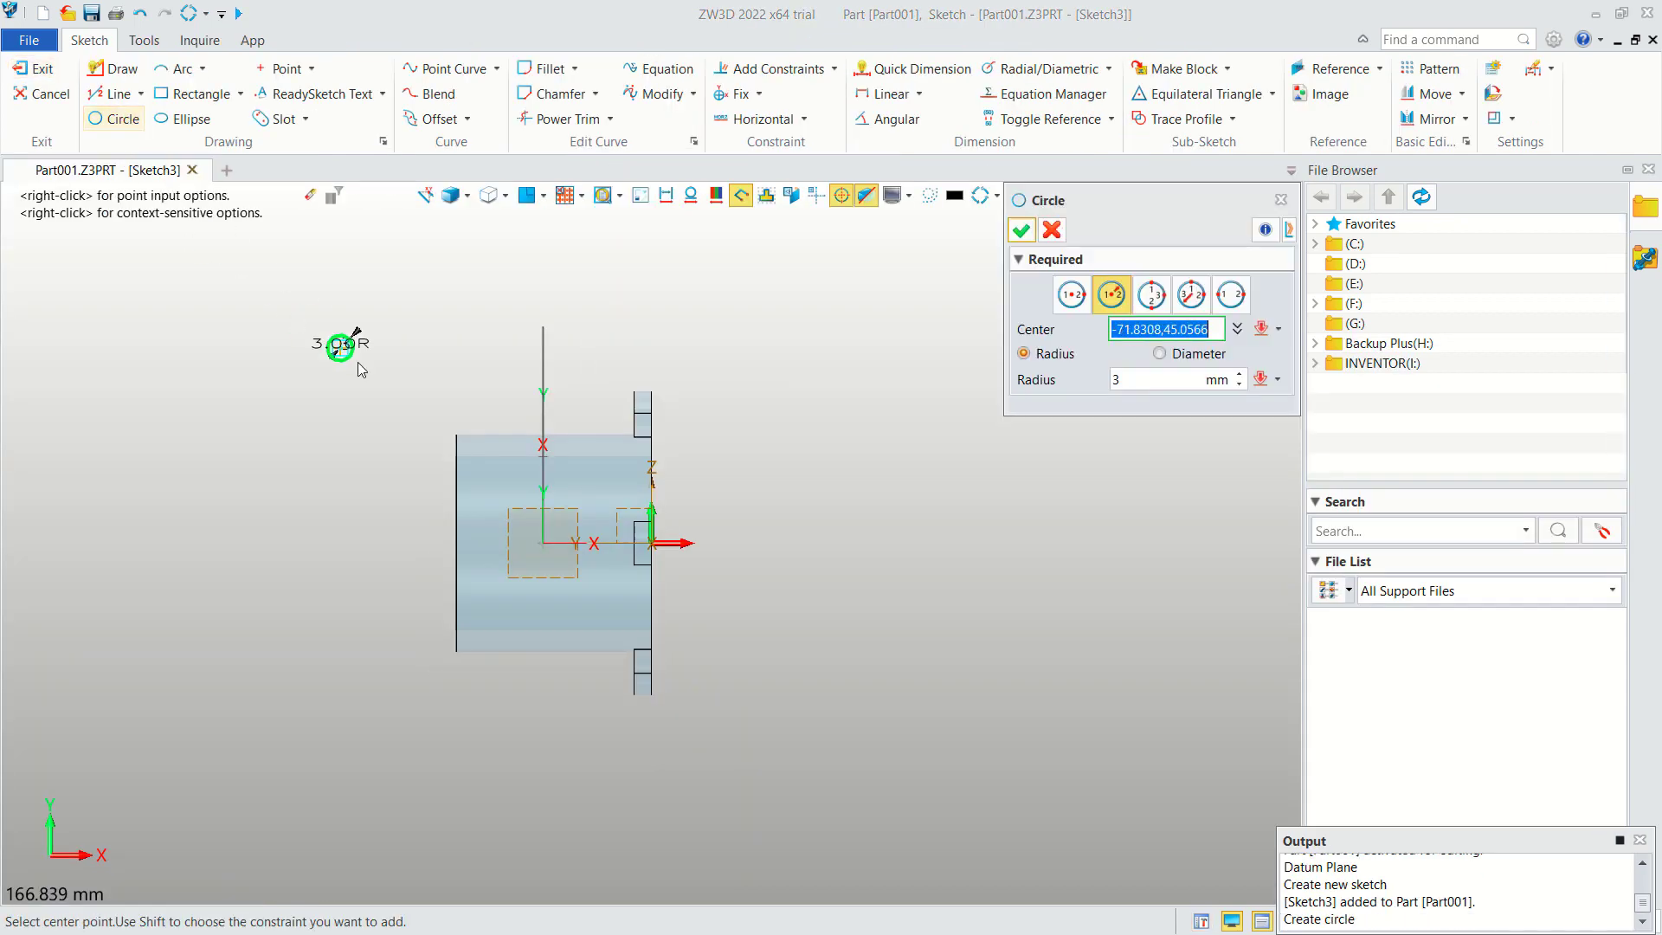
left_click(545, 544)
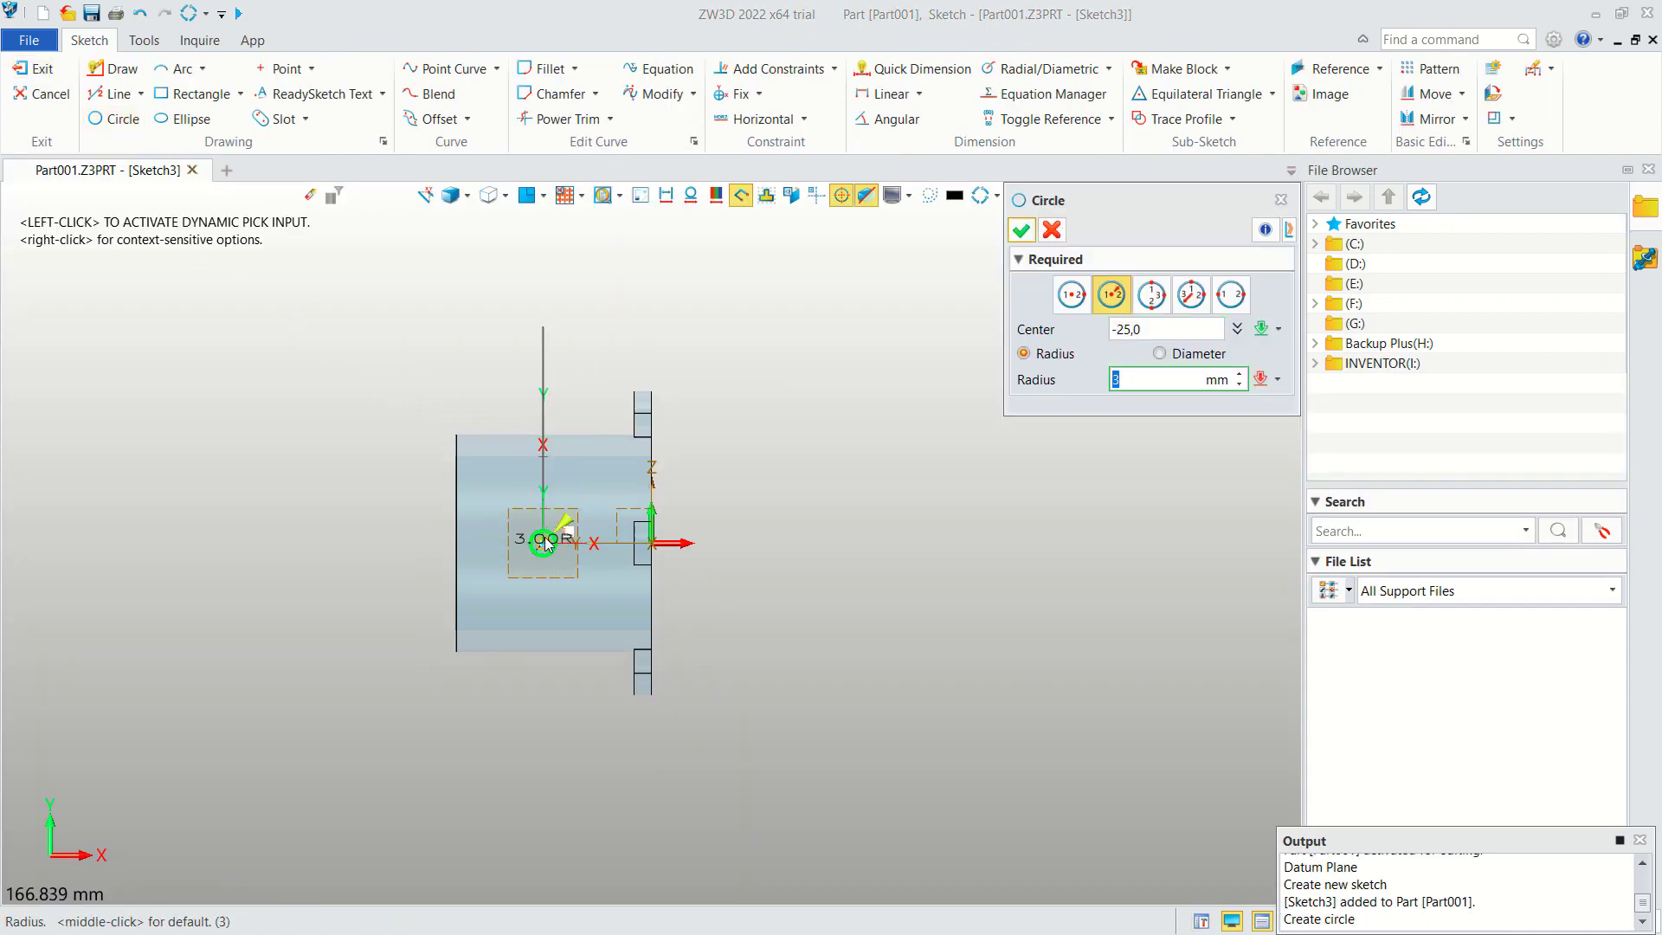
scroll(545, 543, "up", 3)
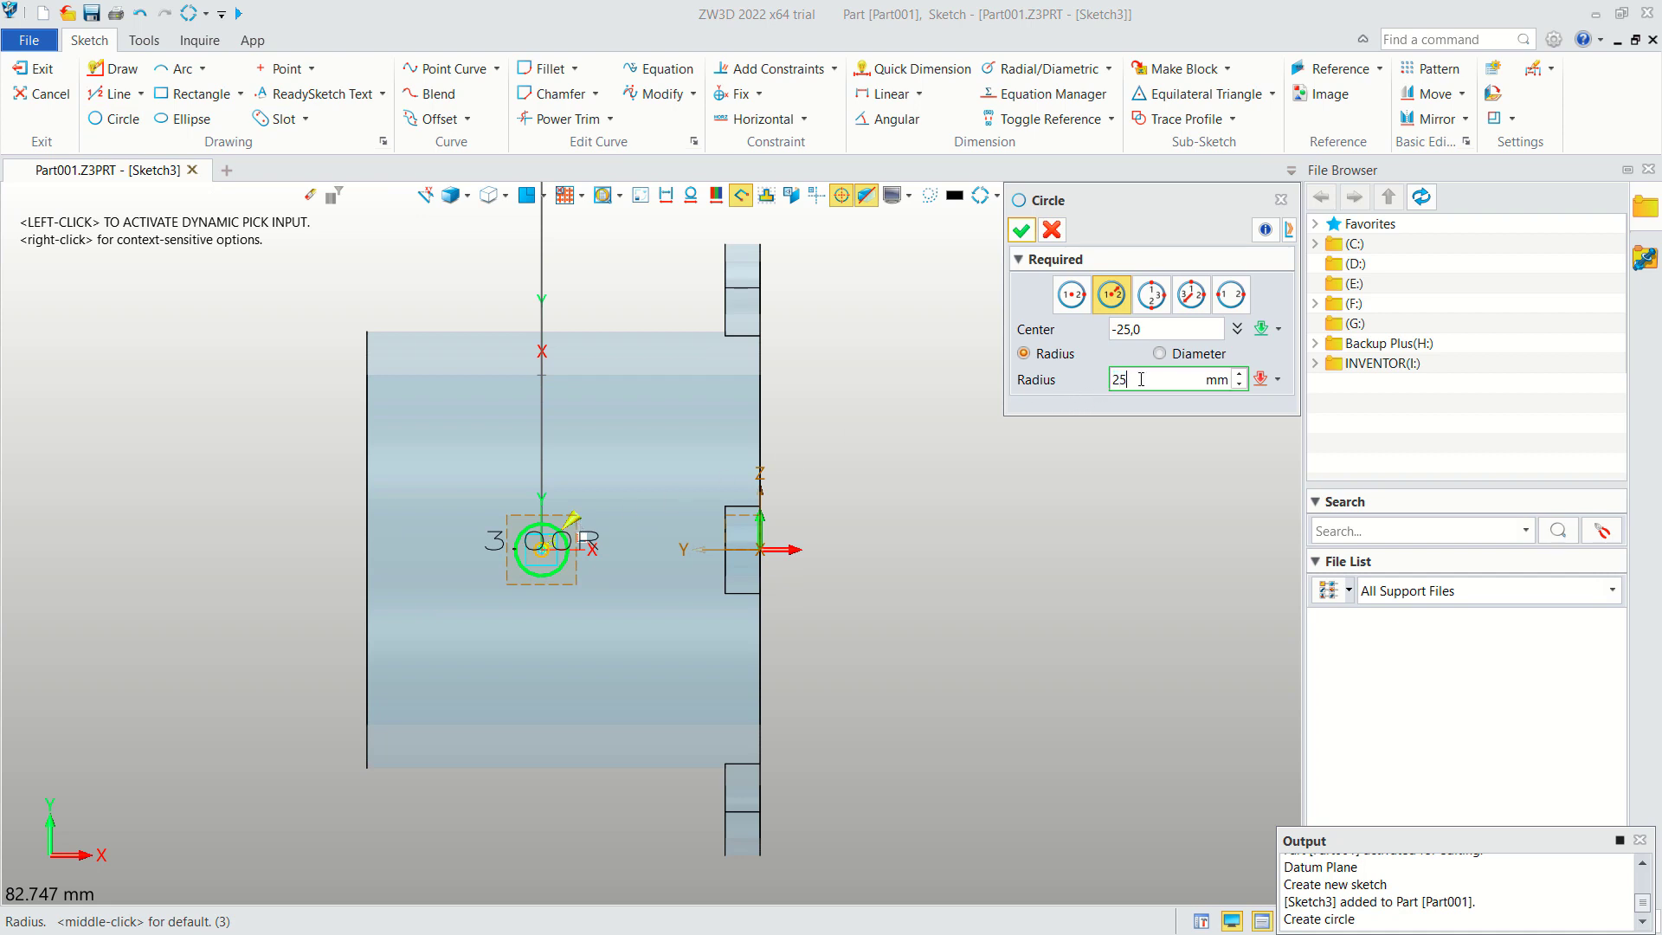
left_click(1136, 332)
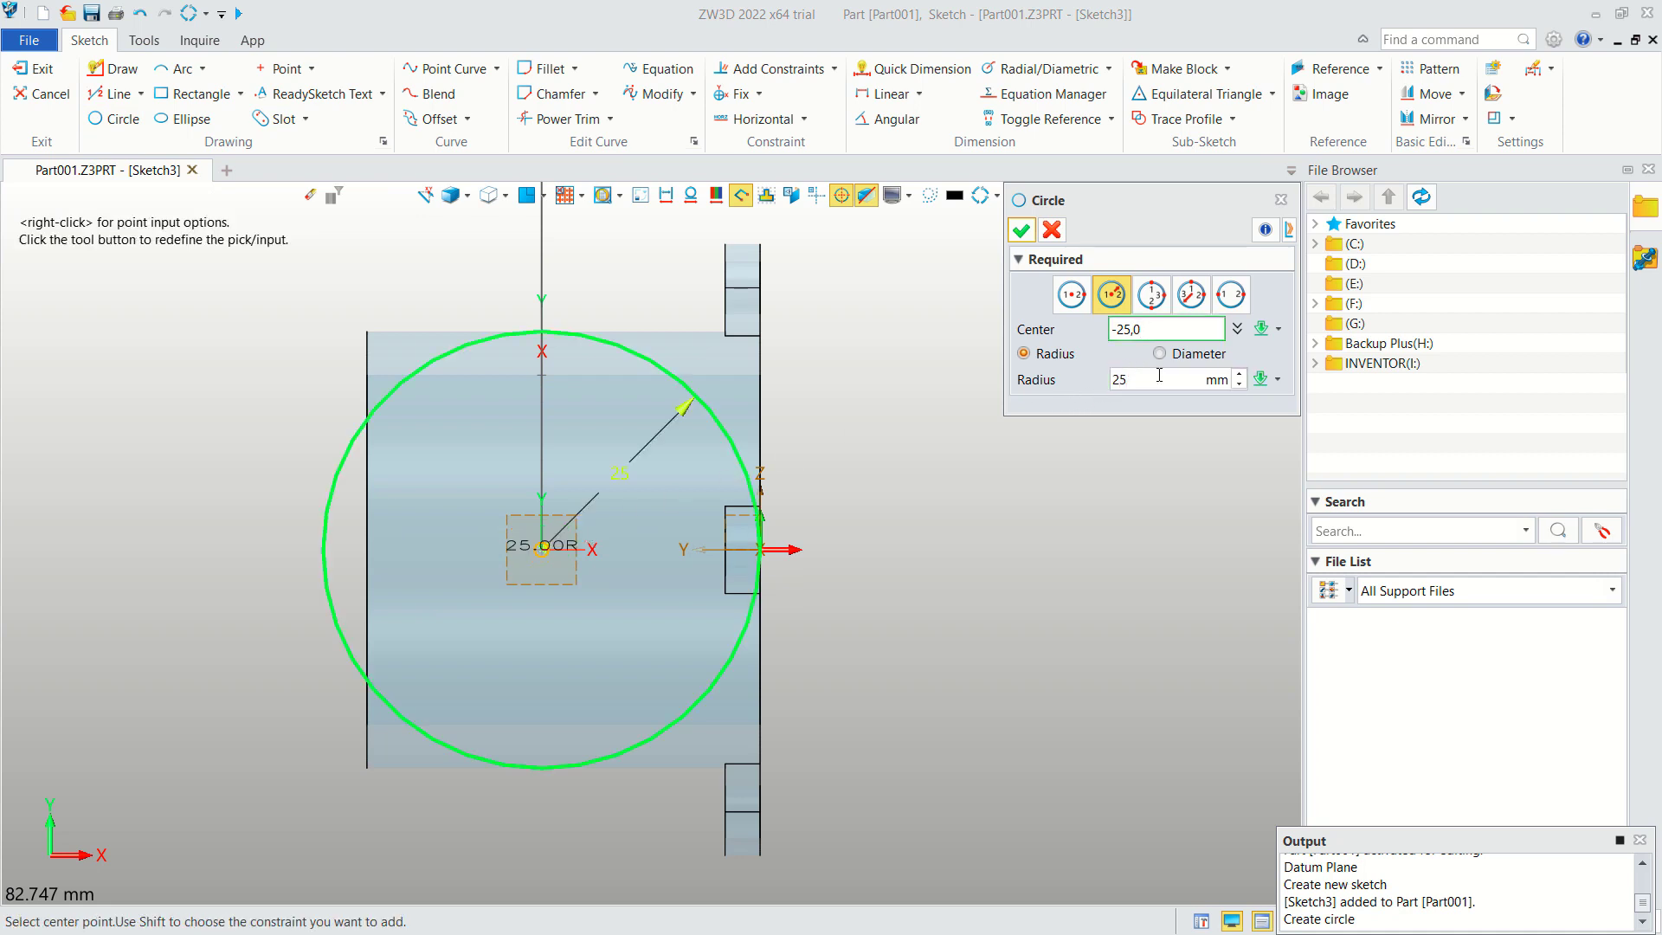
left_click(1110, 381)
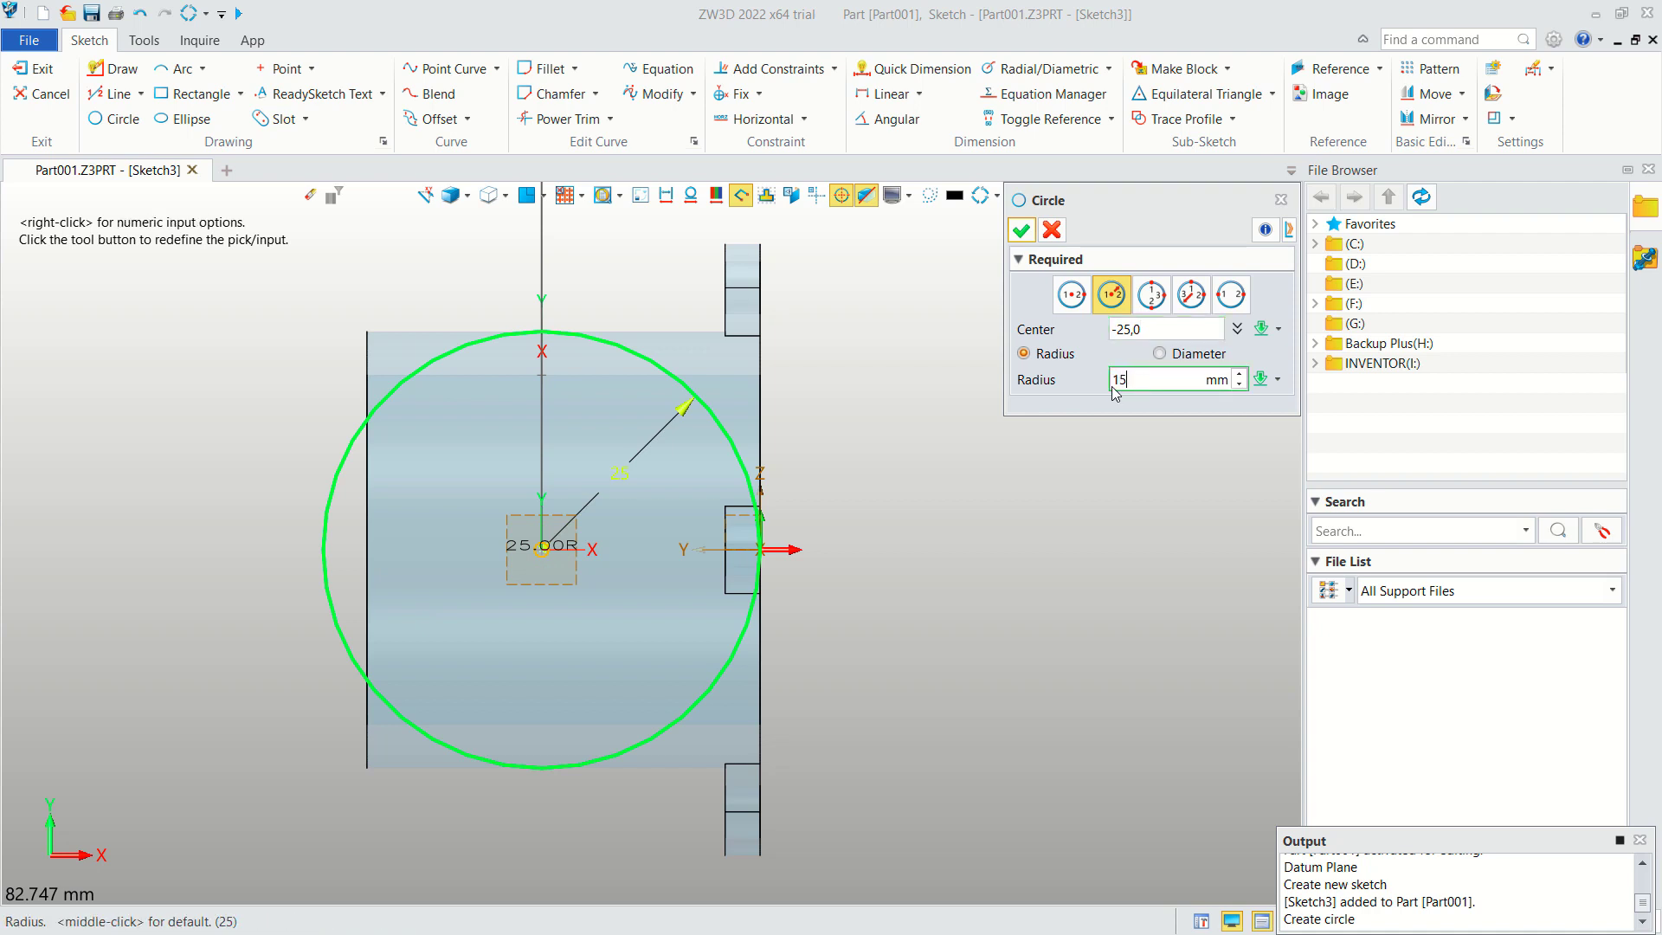
left_click(1134, 330)
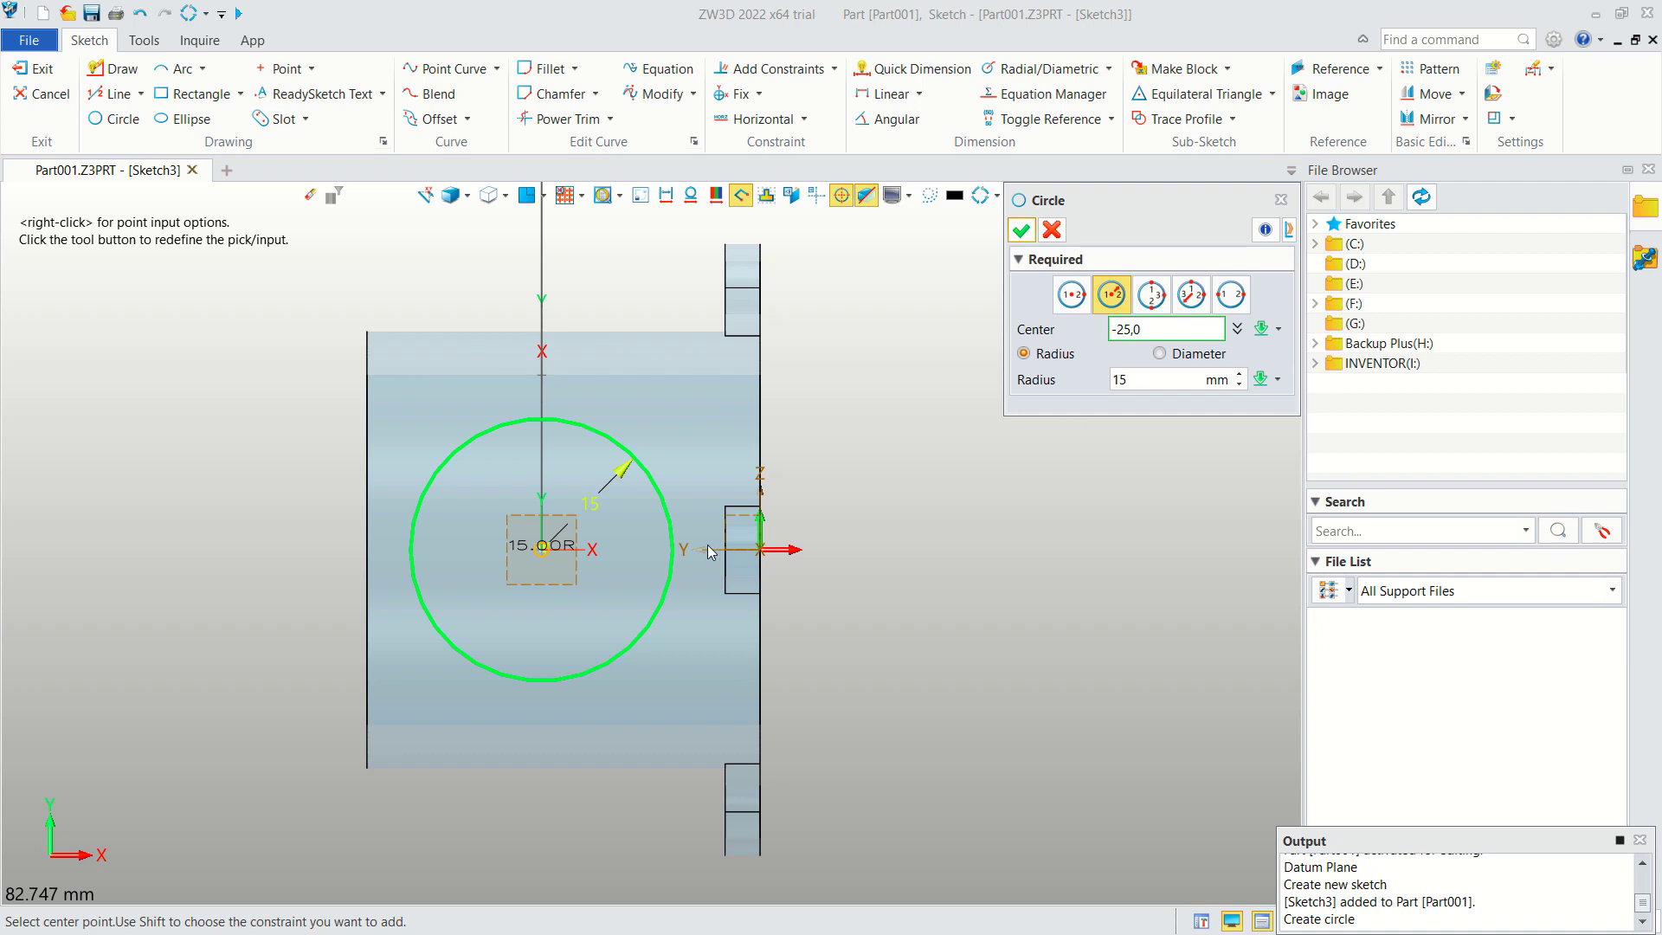
left_click(1022, 230)
Add a concentric 10 mm radius circle at -25,0.
left_click(119, 118)
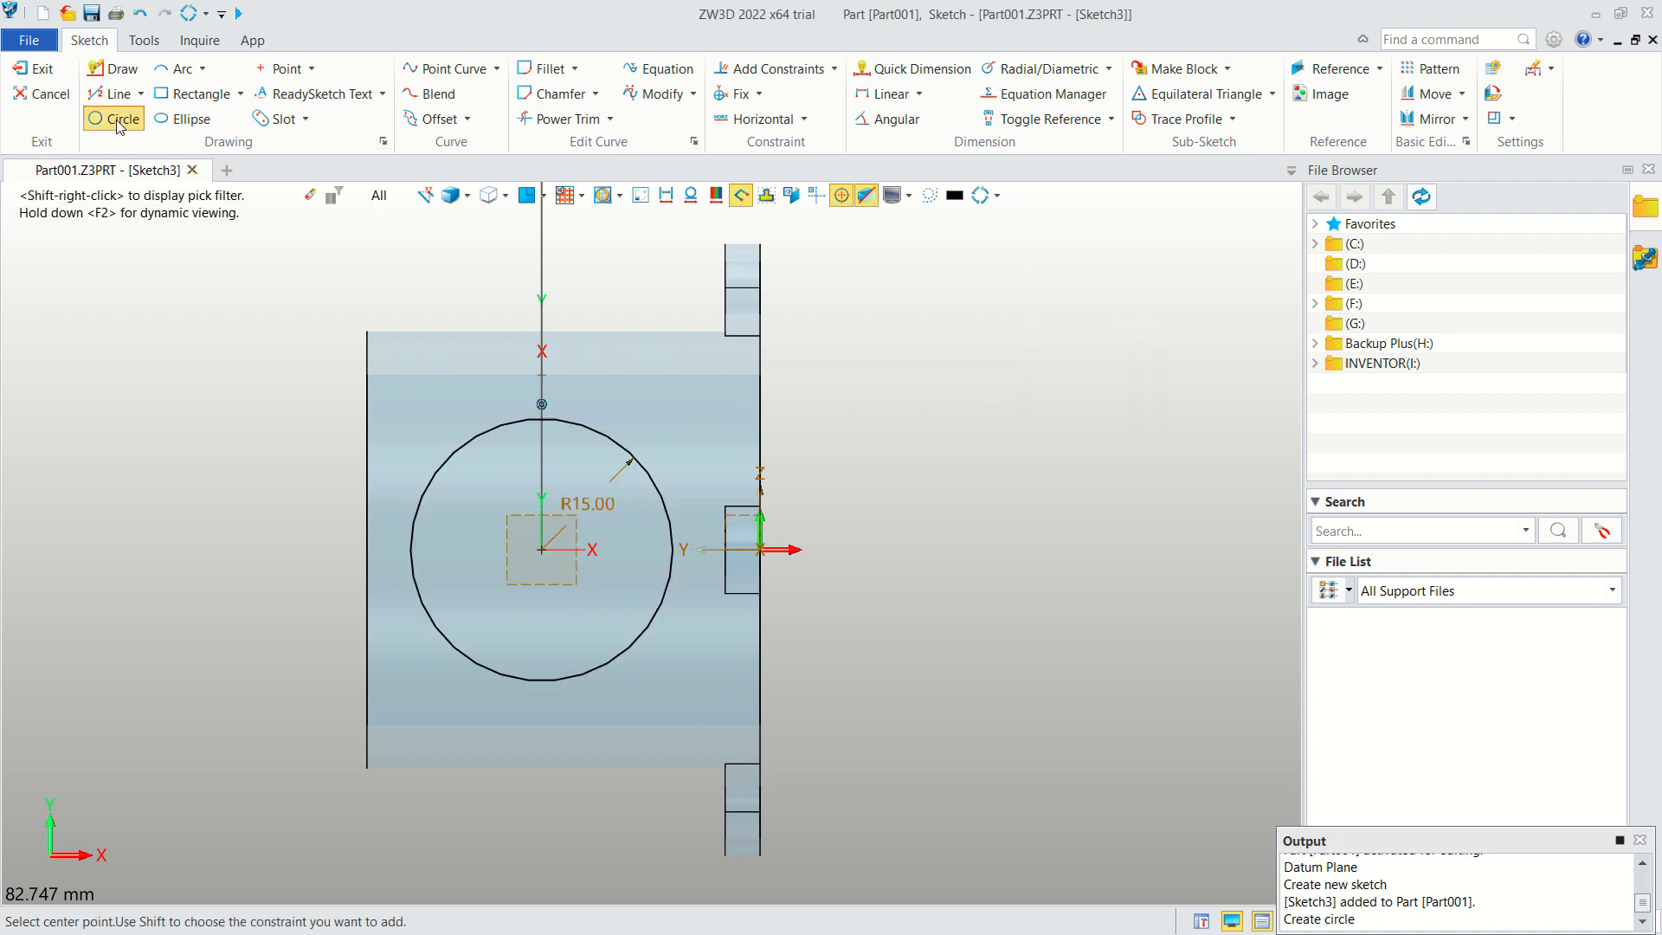
left_click(543, 554)
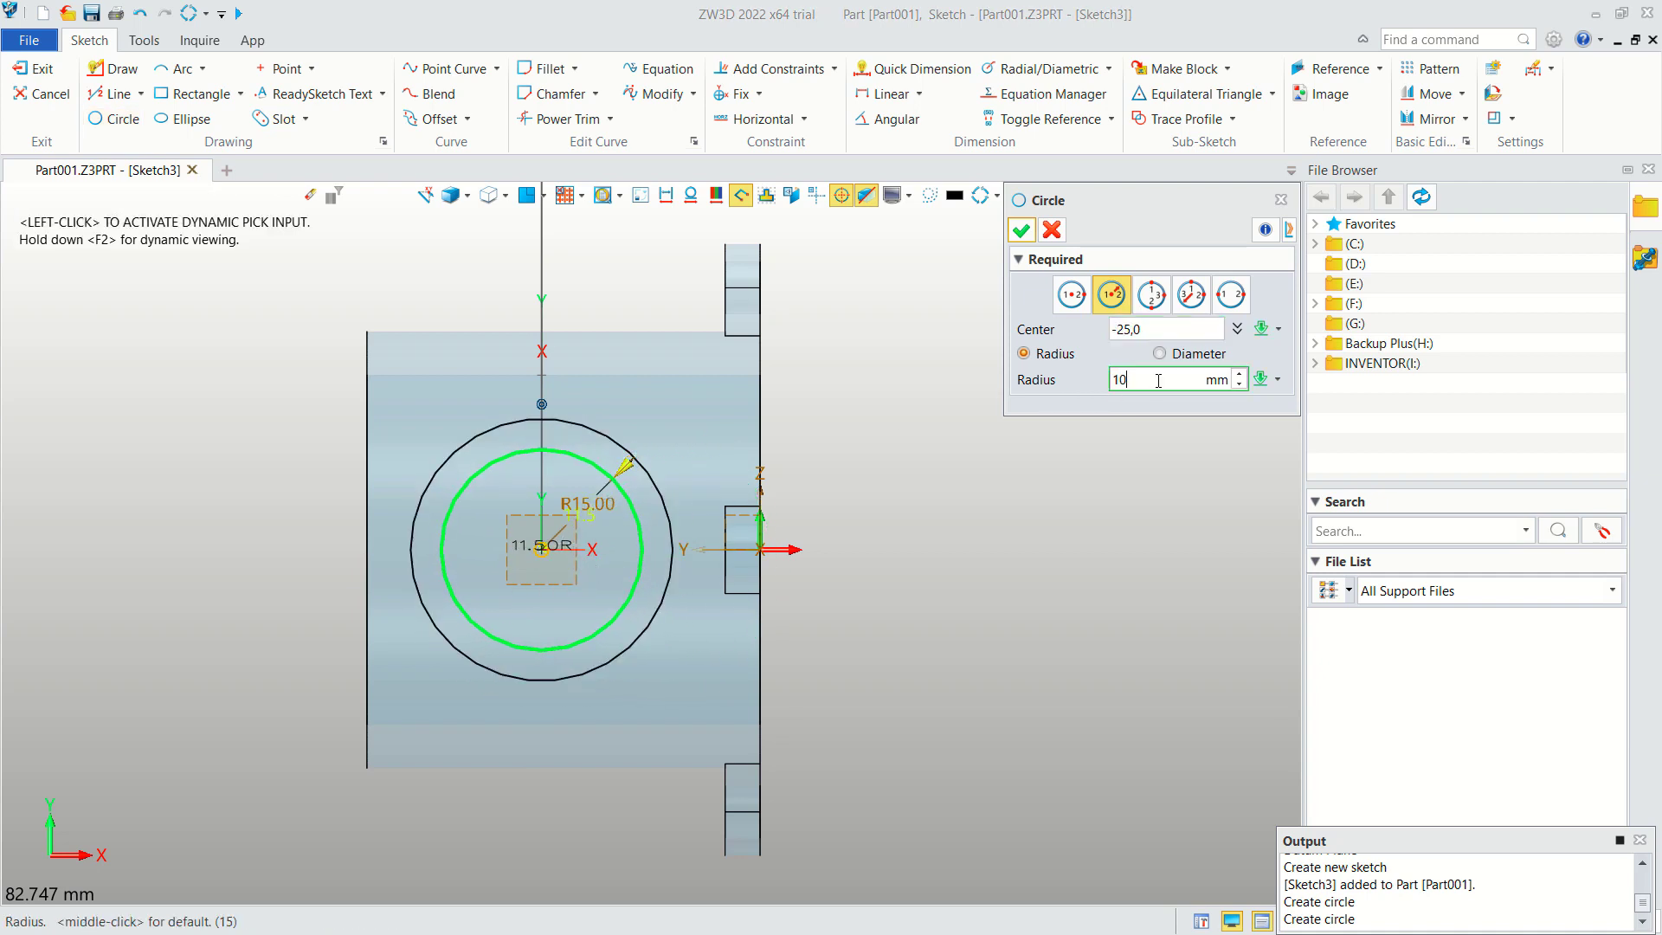
left_click(1155, 326)
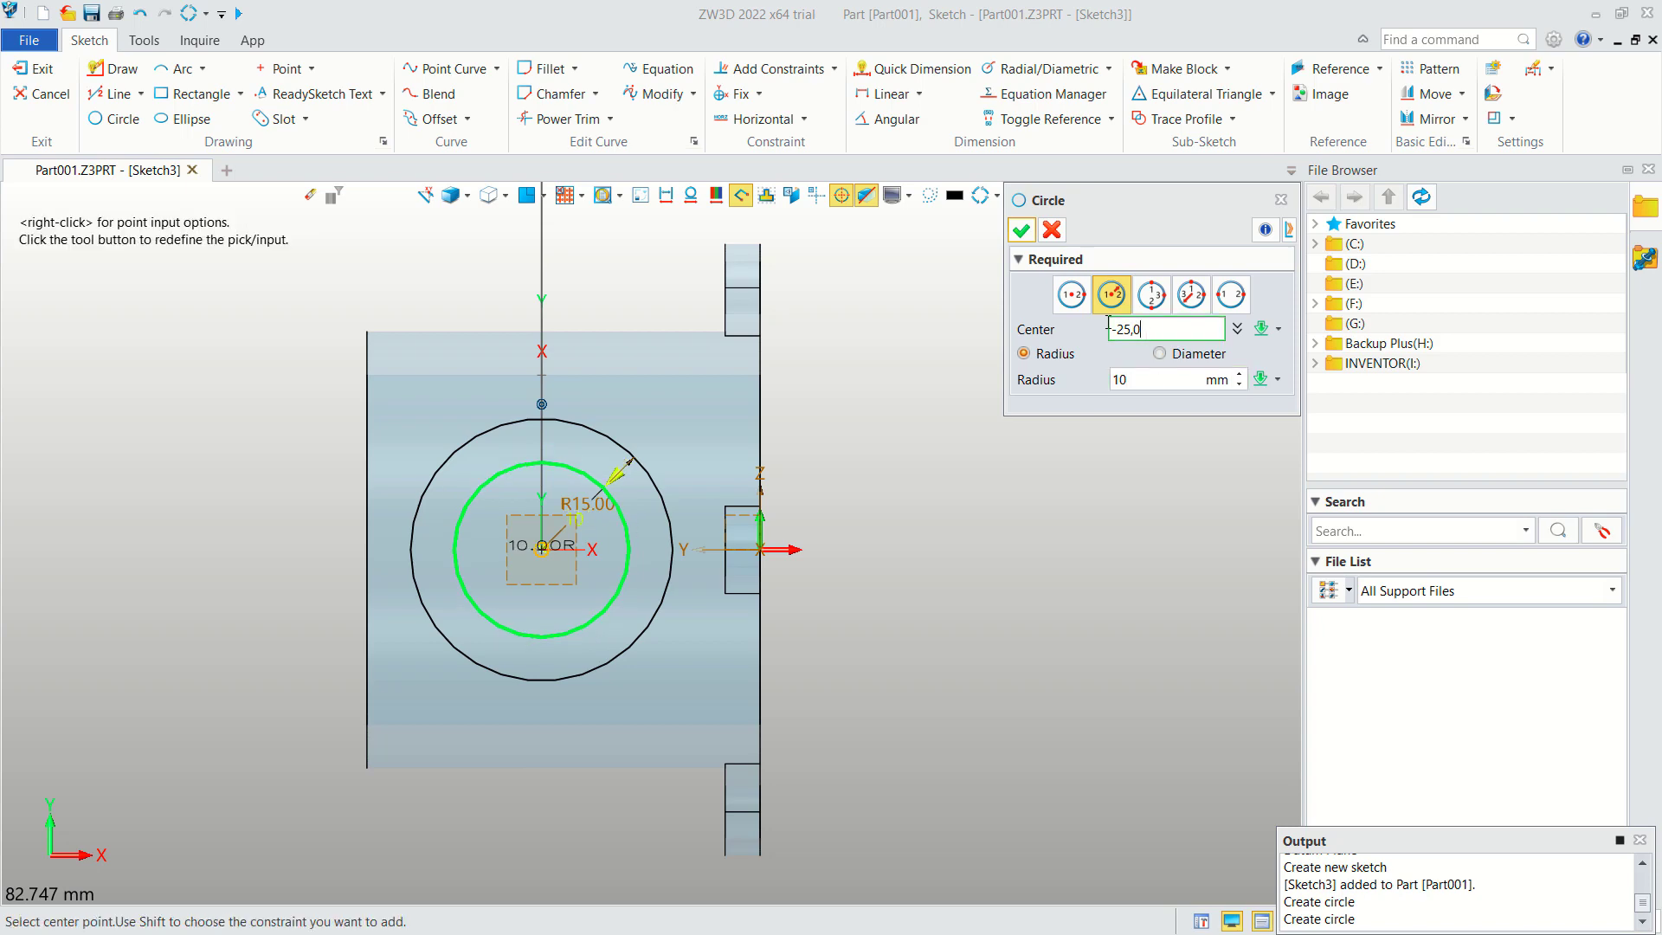
left_click(1022, 229)
scroll(814, 407, "down", 2)
mouse_move(890, 508)
middle_mouse_down()
mouse_move(1020, 347)
mouse_move(1028, 465)
middle_mouse_up()
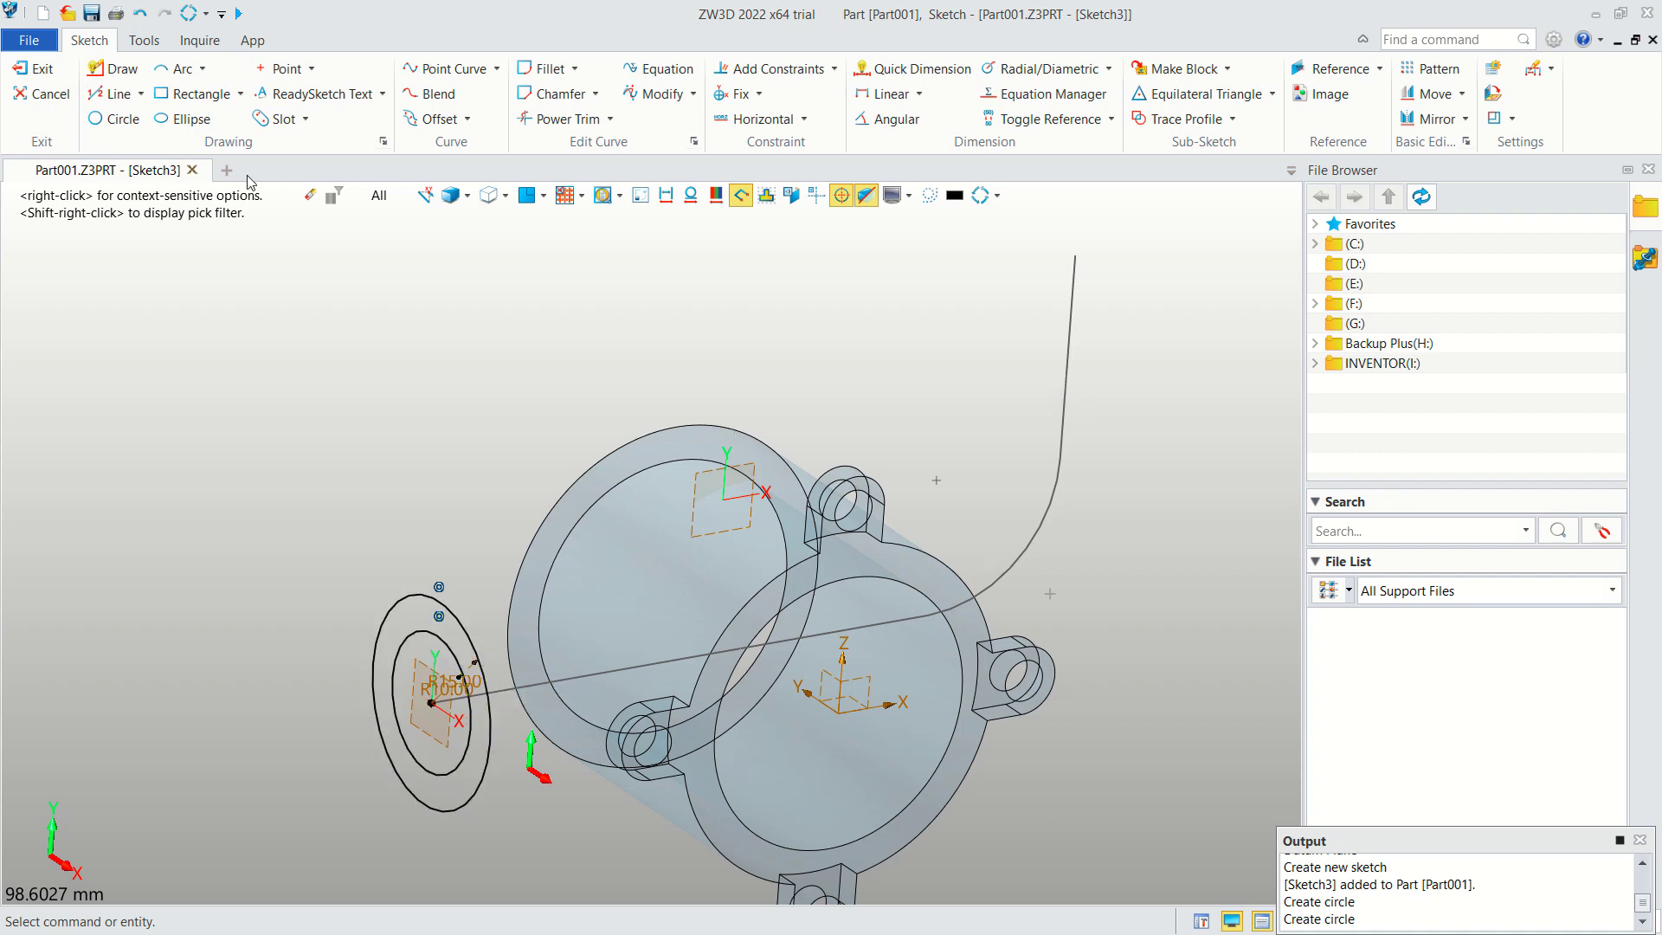
Sweep the Sketch3 circle profile along the curved path line to create Sweep1, the elbow pipe.
left_click(34, 69)
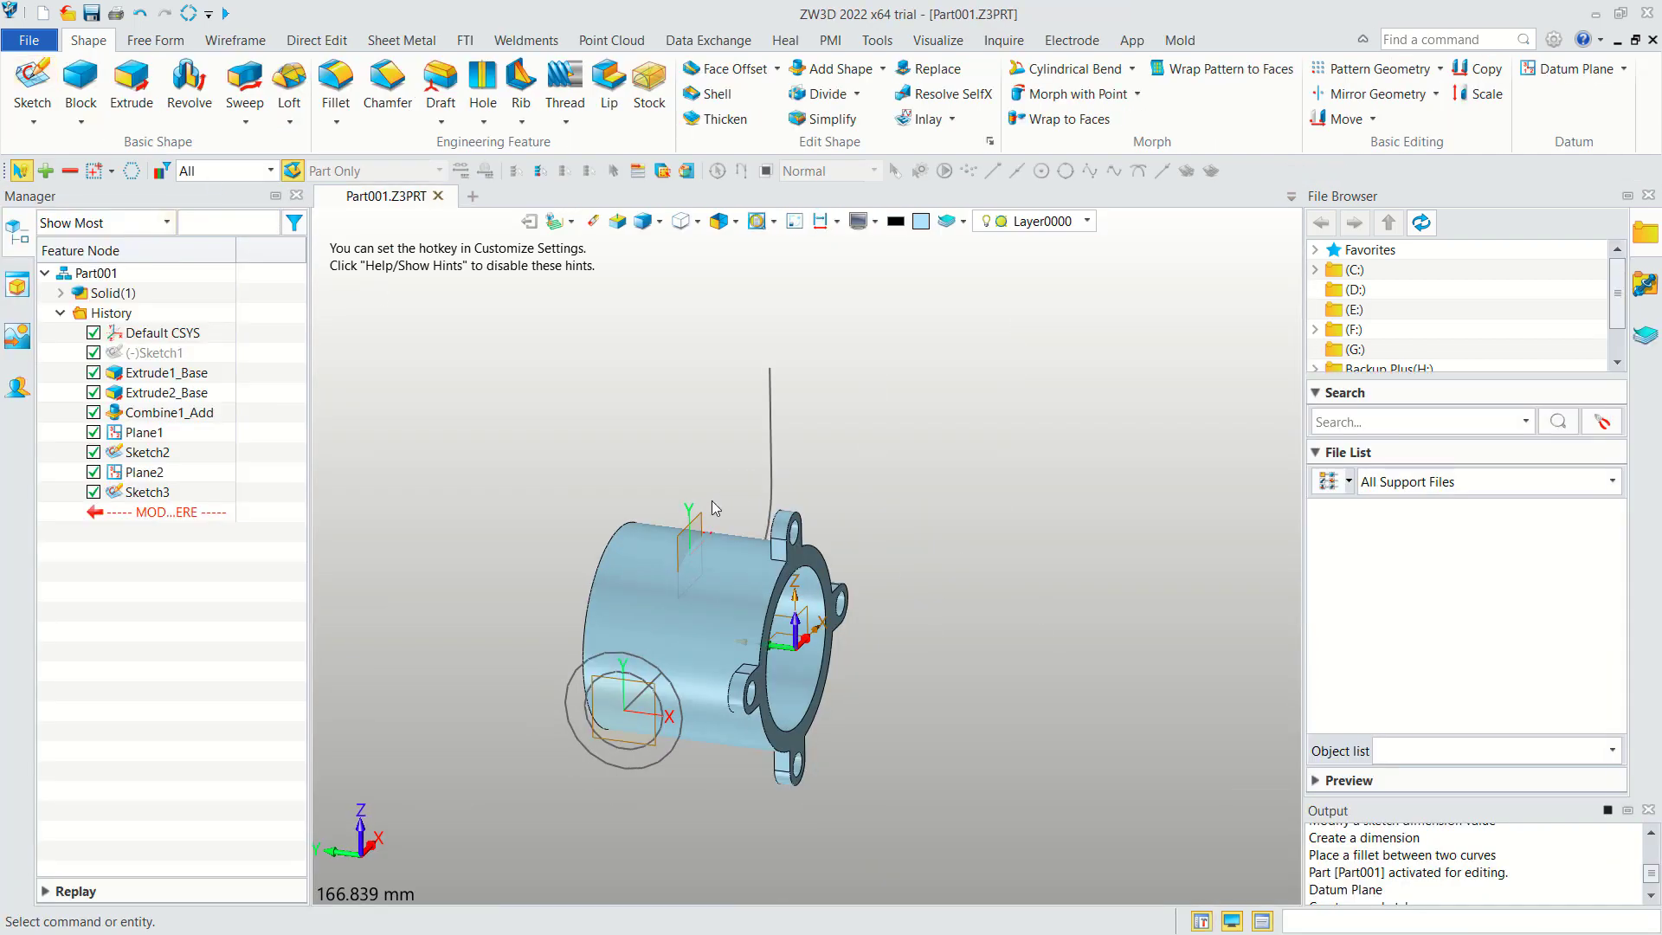
middle_click_drag(713, 495, 863, 509)
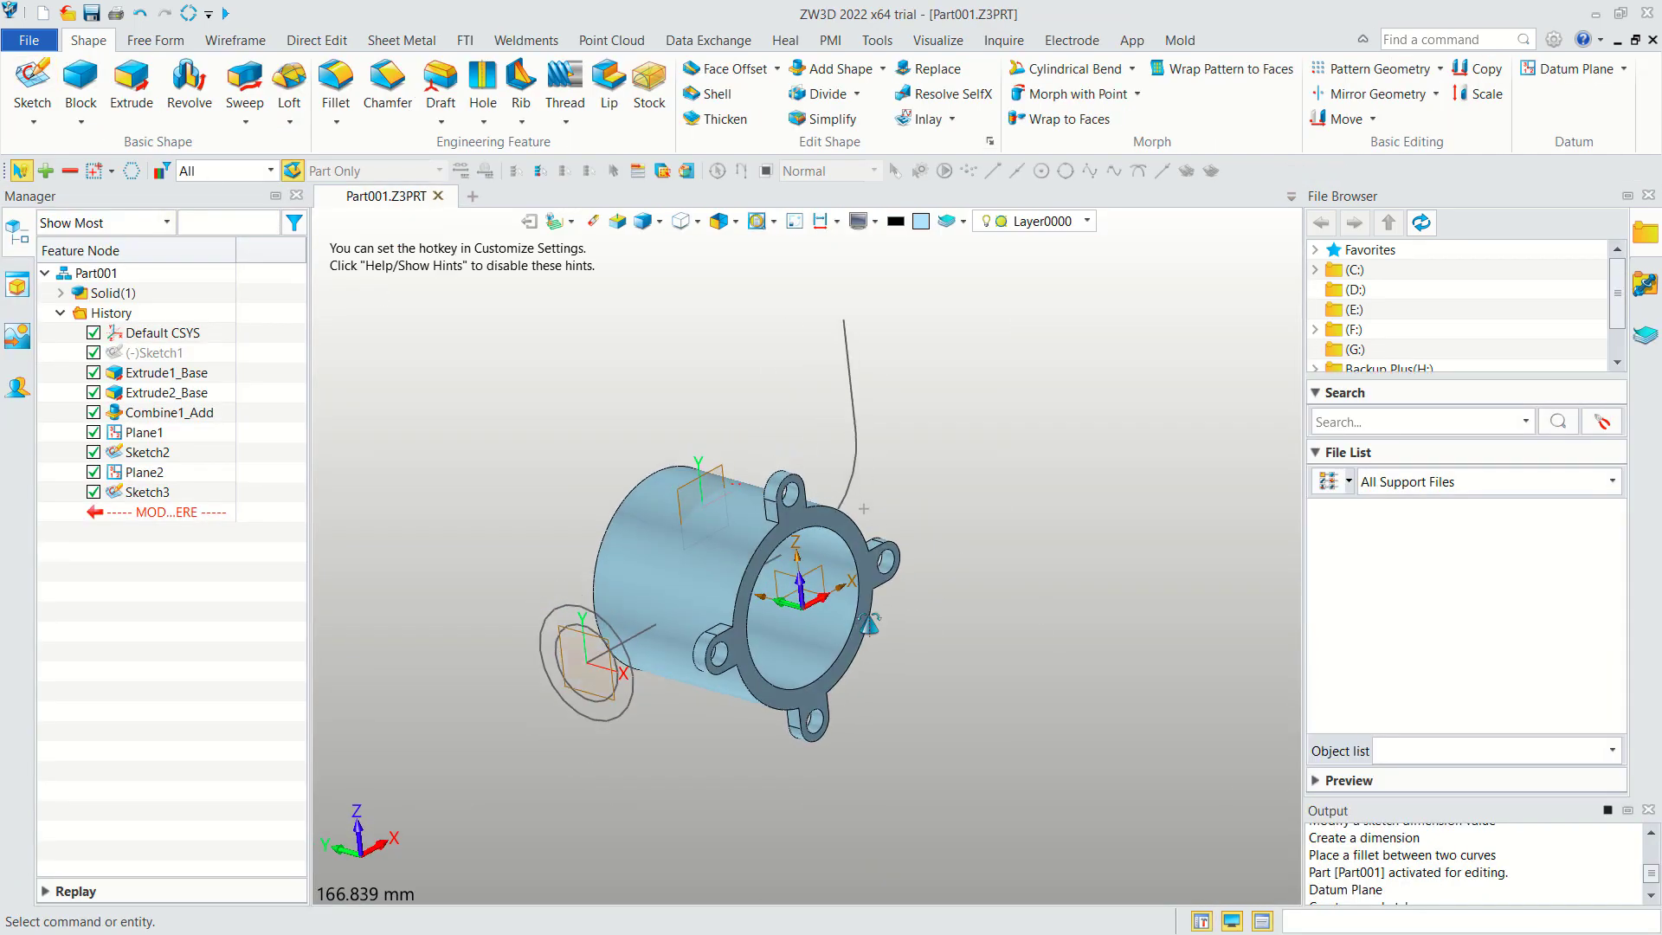
left_click(243, 86)
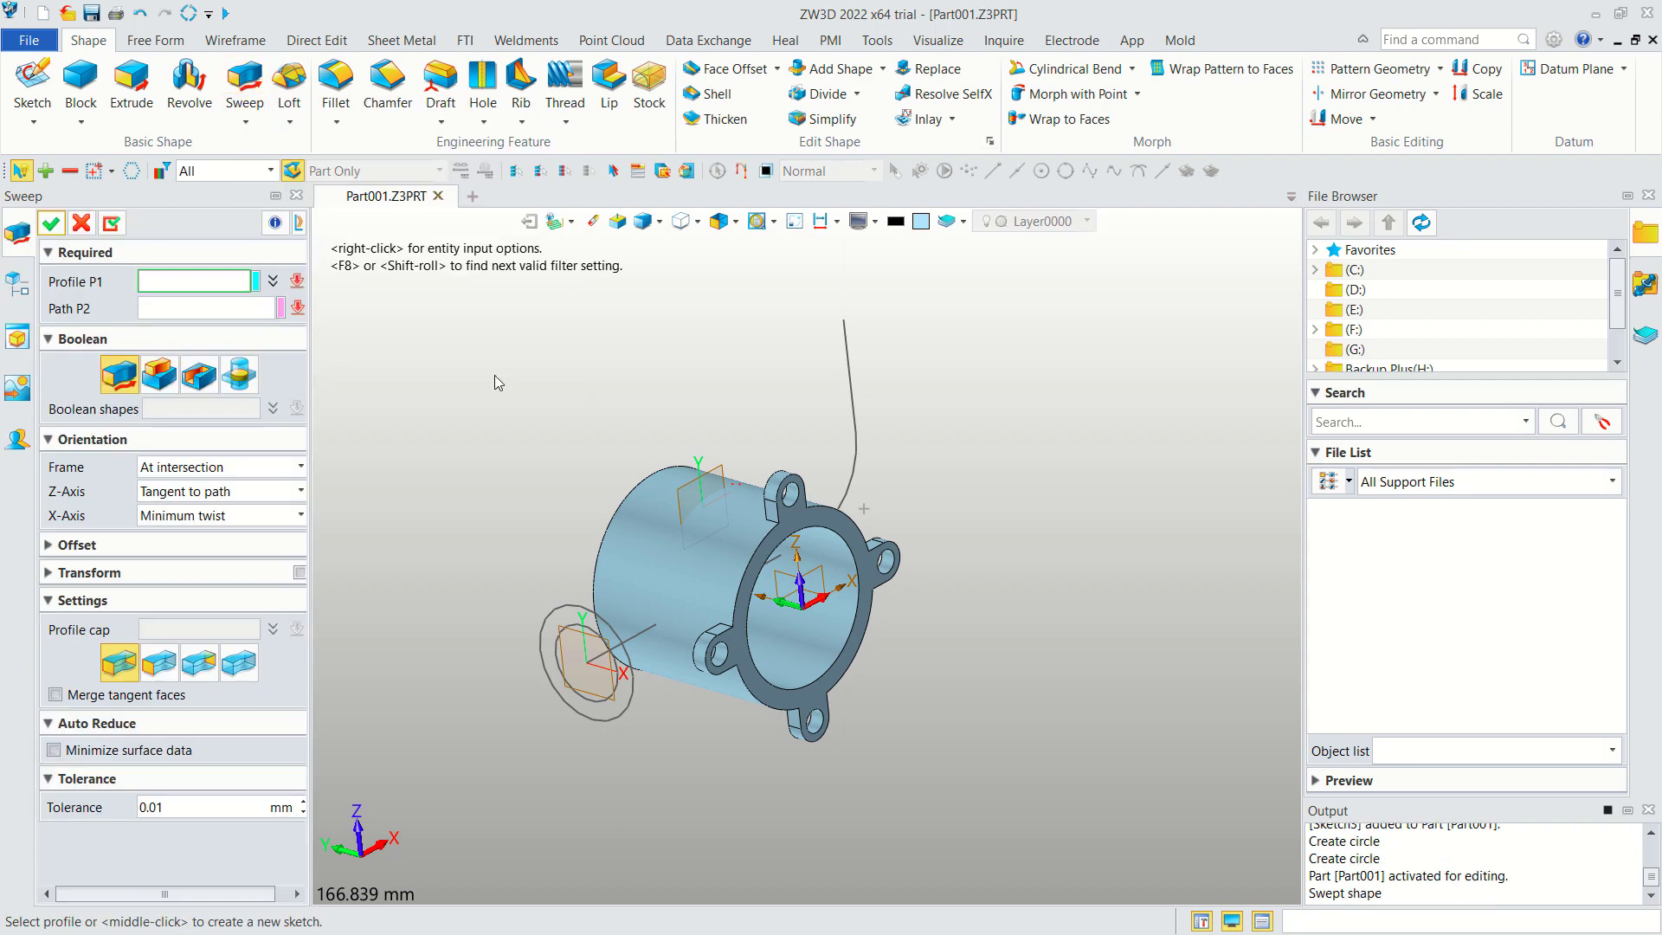
left_click(551, 619)
left_click(550, 620)
left_click(209, 312)
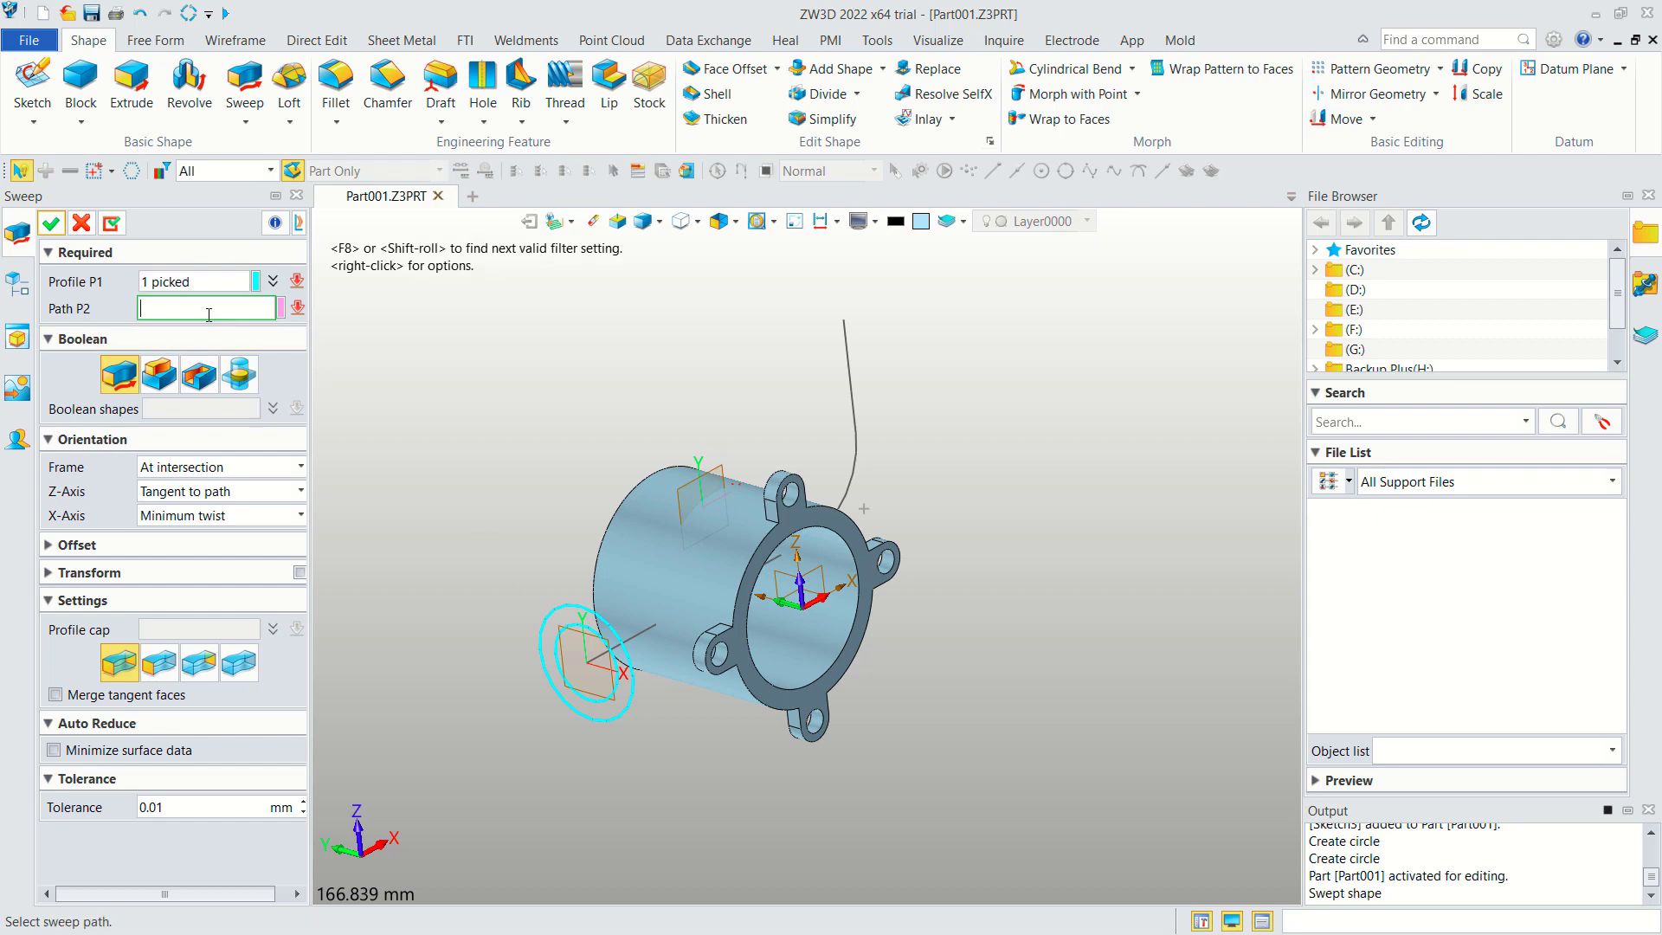
left_click(852, 366)
middle_click_drag(974, 502, 744, 610)
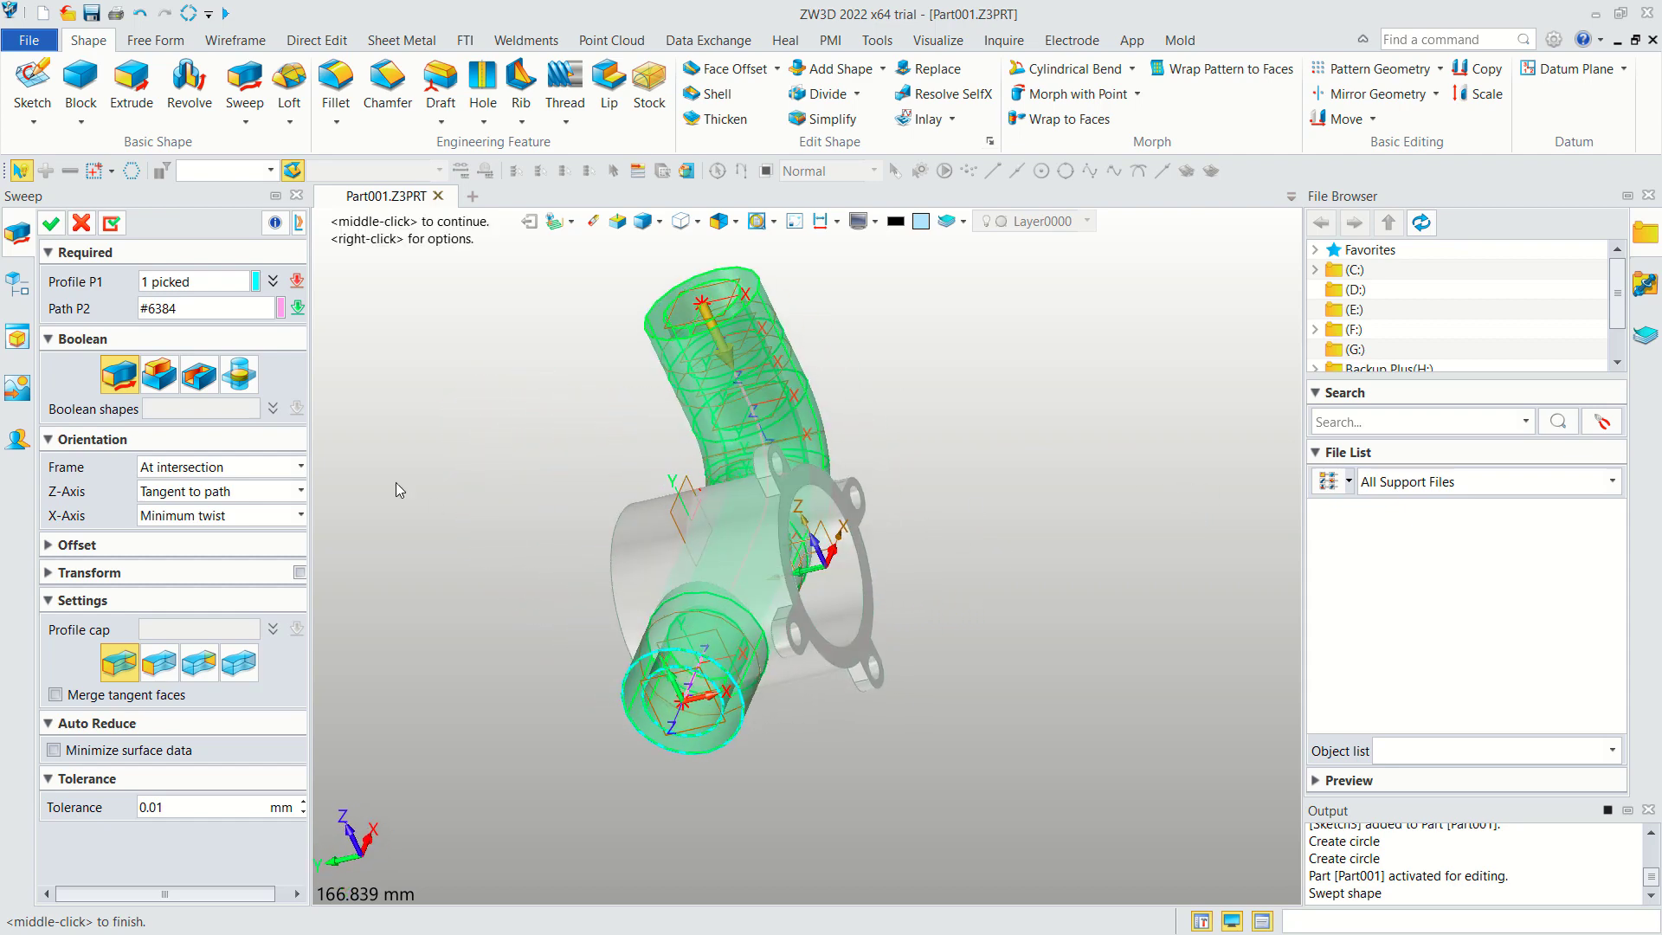
left_click(52, 224)
middle_click_drag(762, 364, 892, 666)
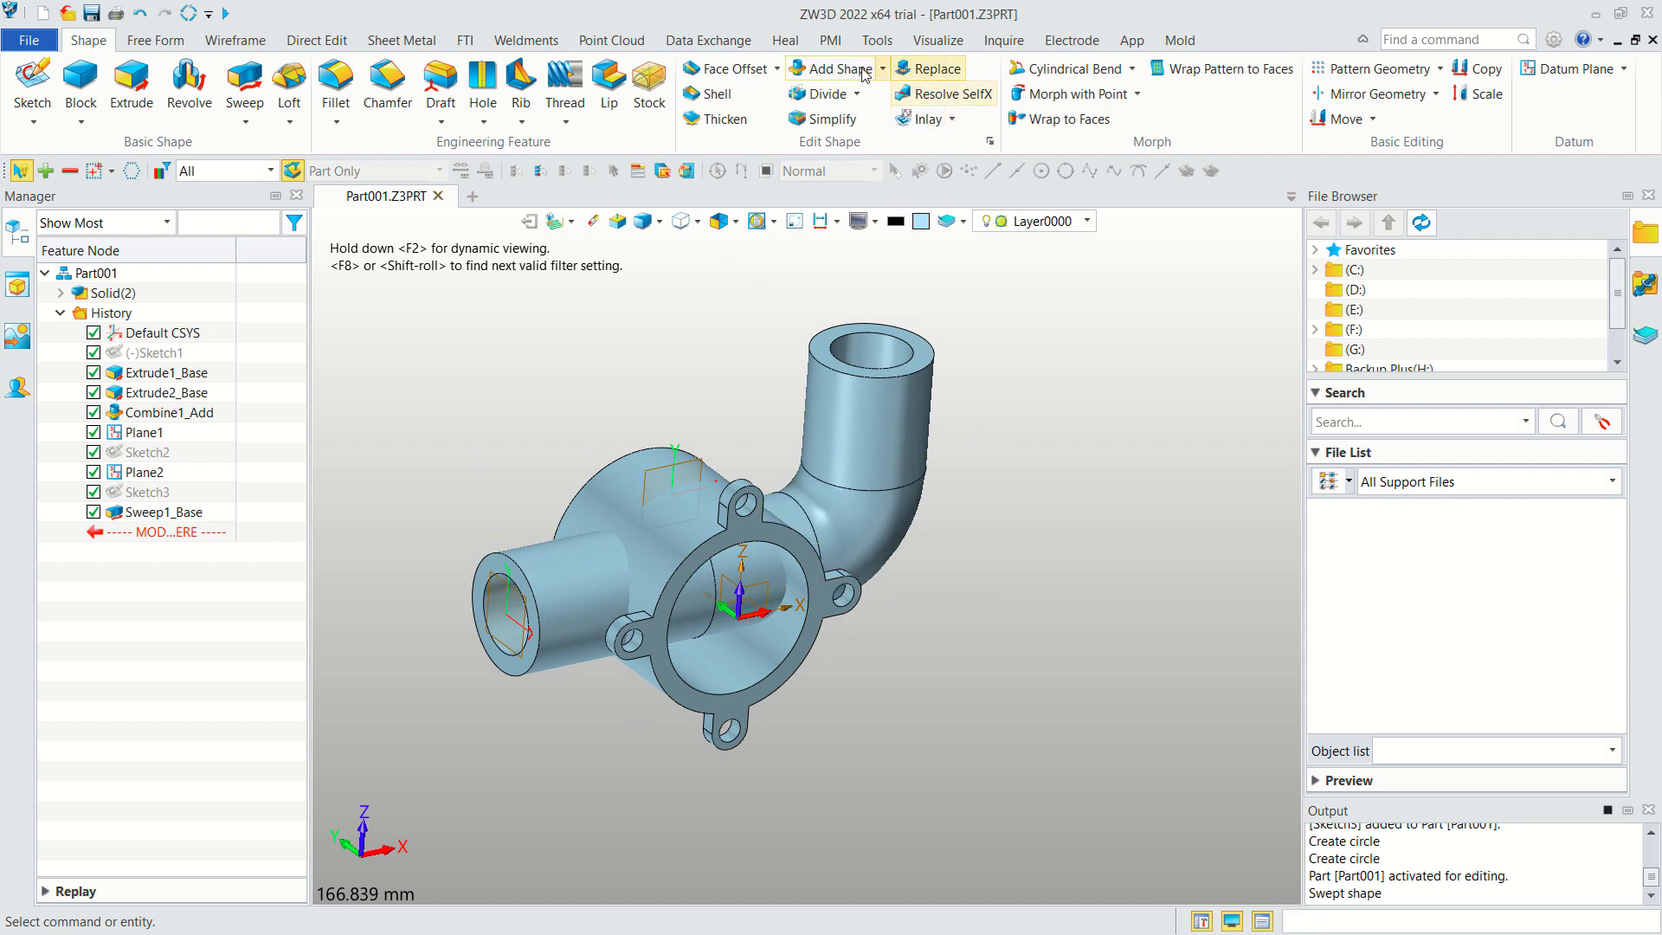
Add the elbow pipe to the main body as Combine2, then unblank Sketch1.
left_click(831, 69)
left_click(667, 547)
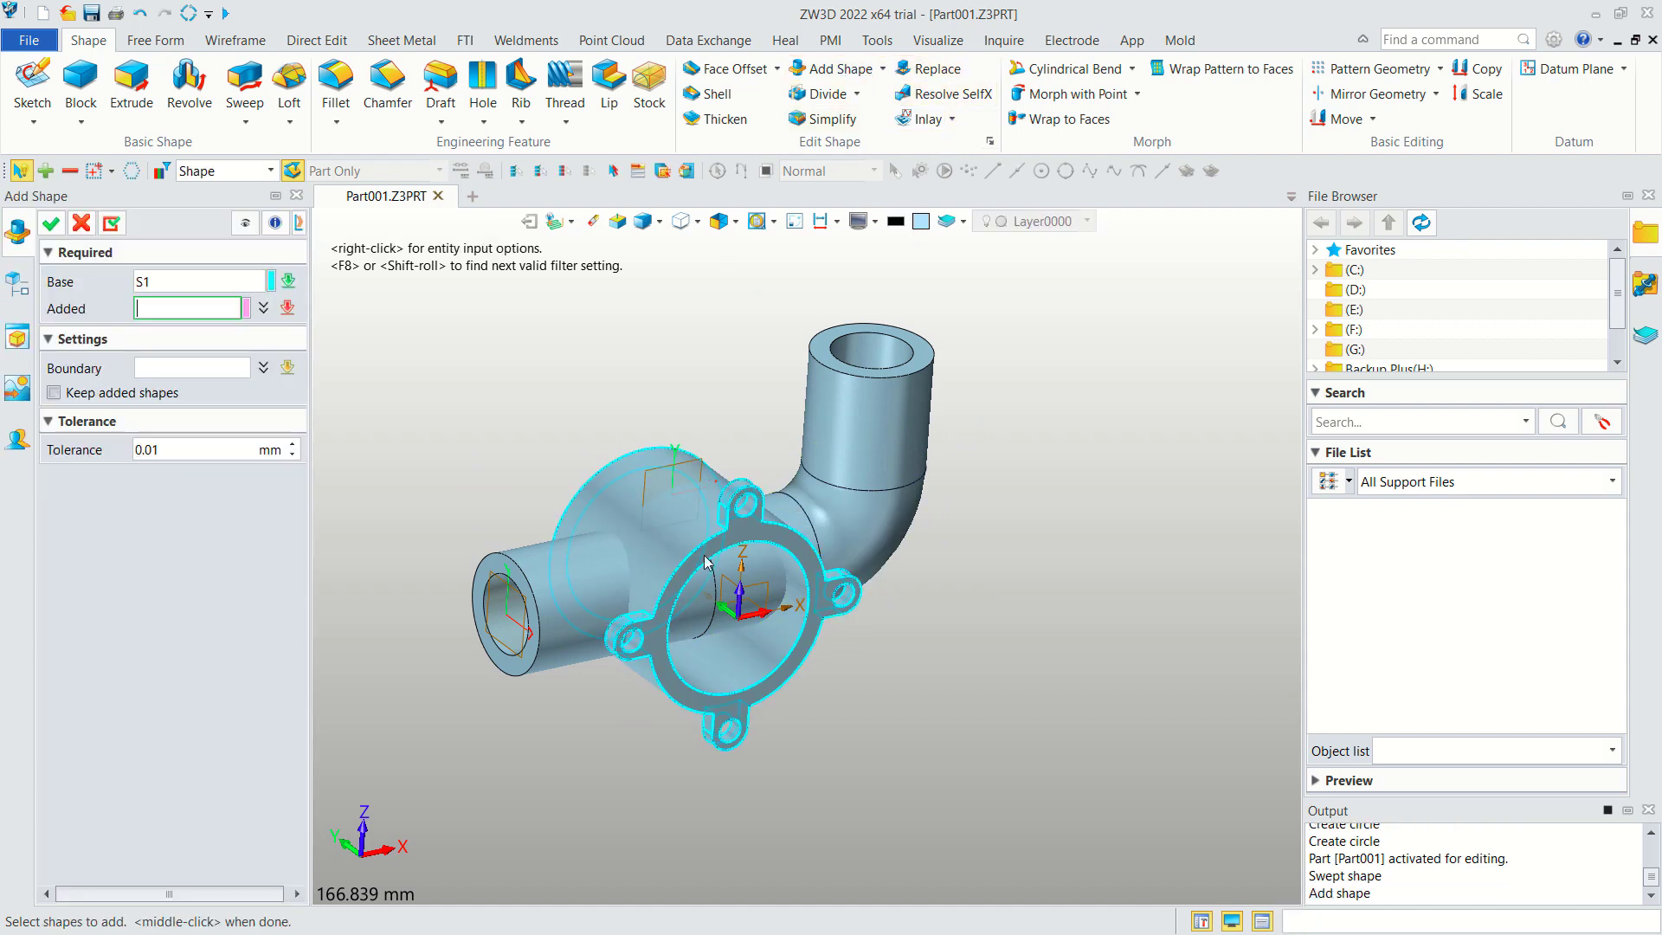
left_click(874, 427)
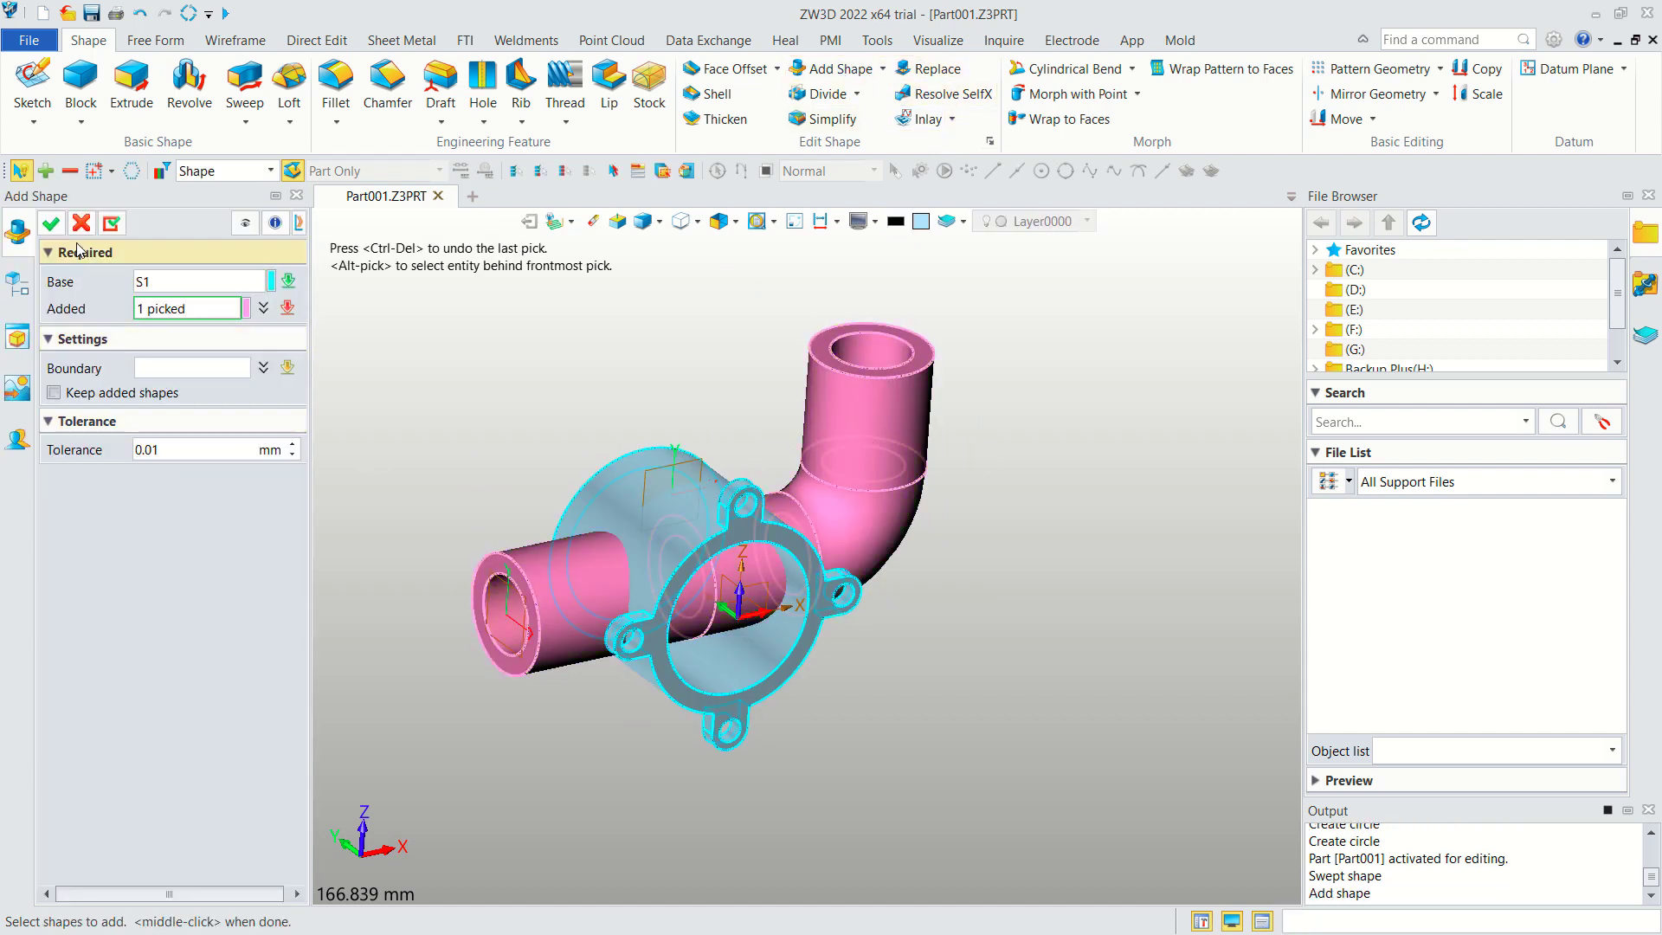
left_click(51, 223)
middle_click_drag(1021, 596, 1026, 613)
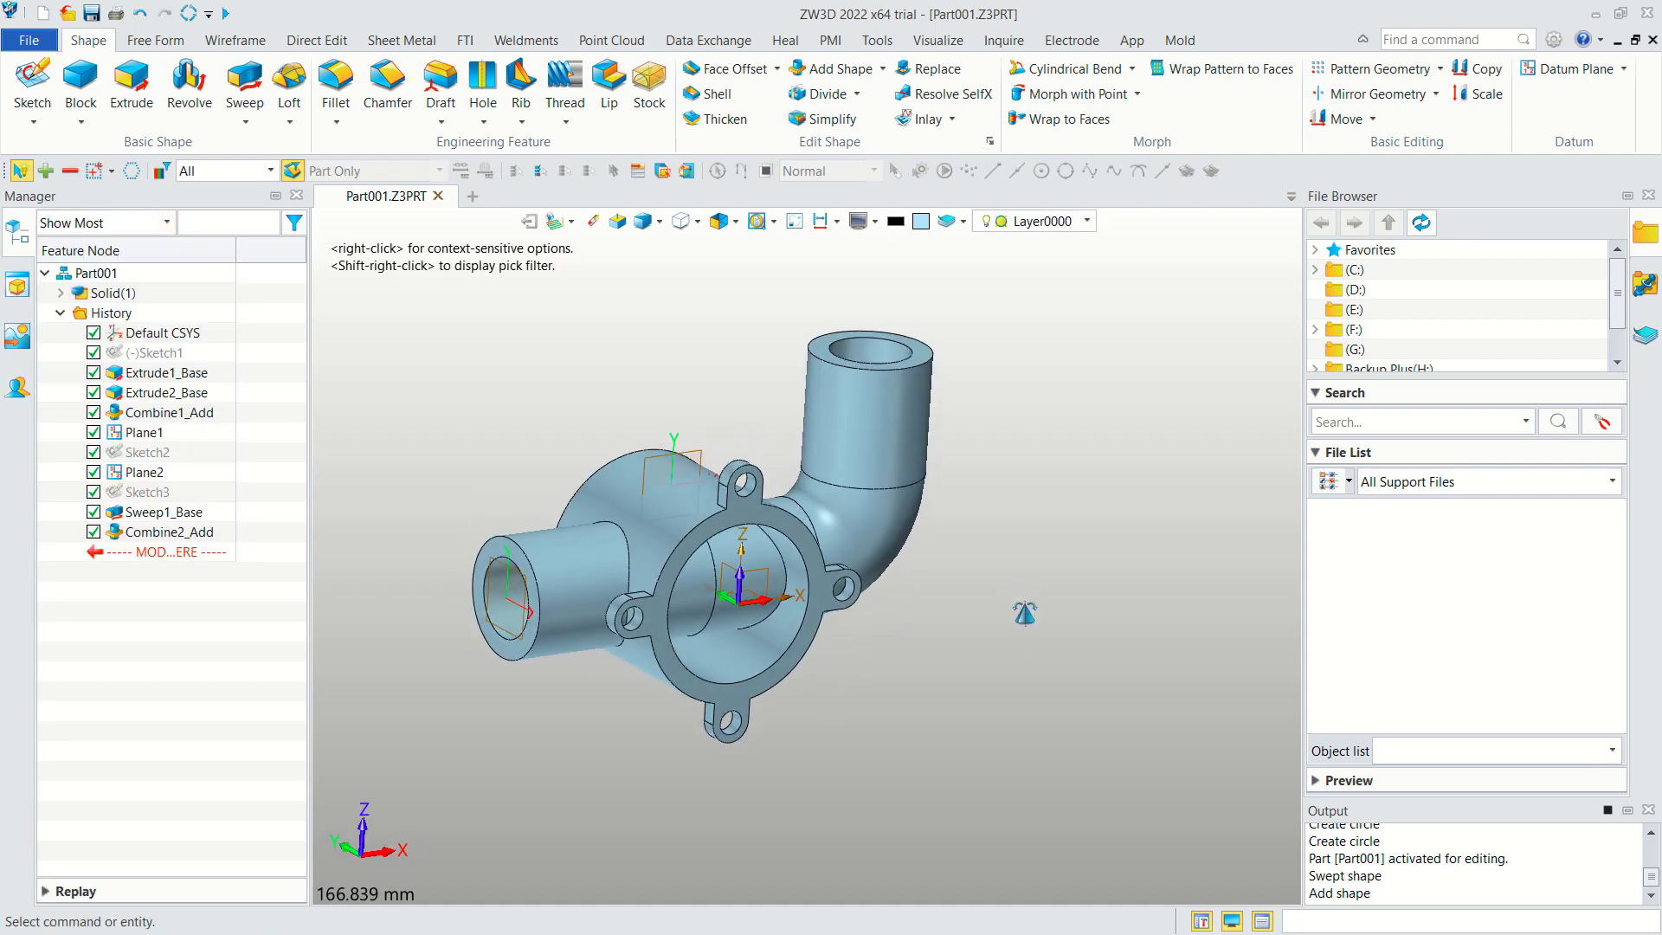
right_click(148, 353)
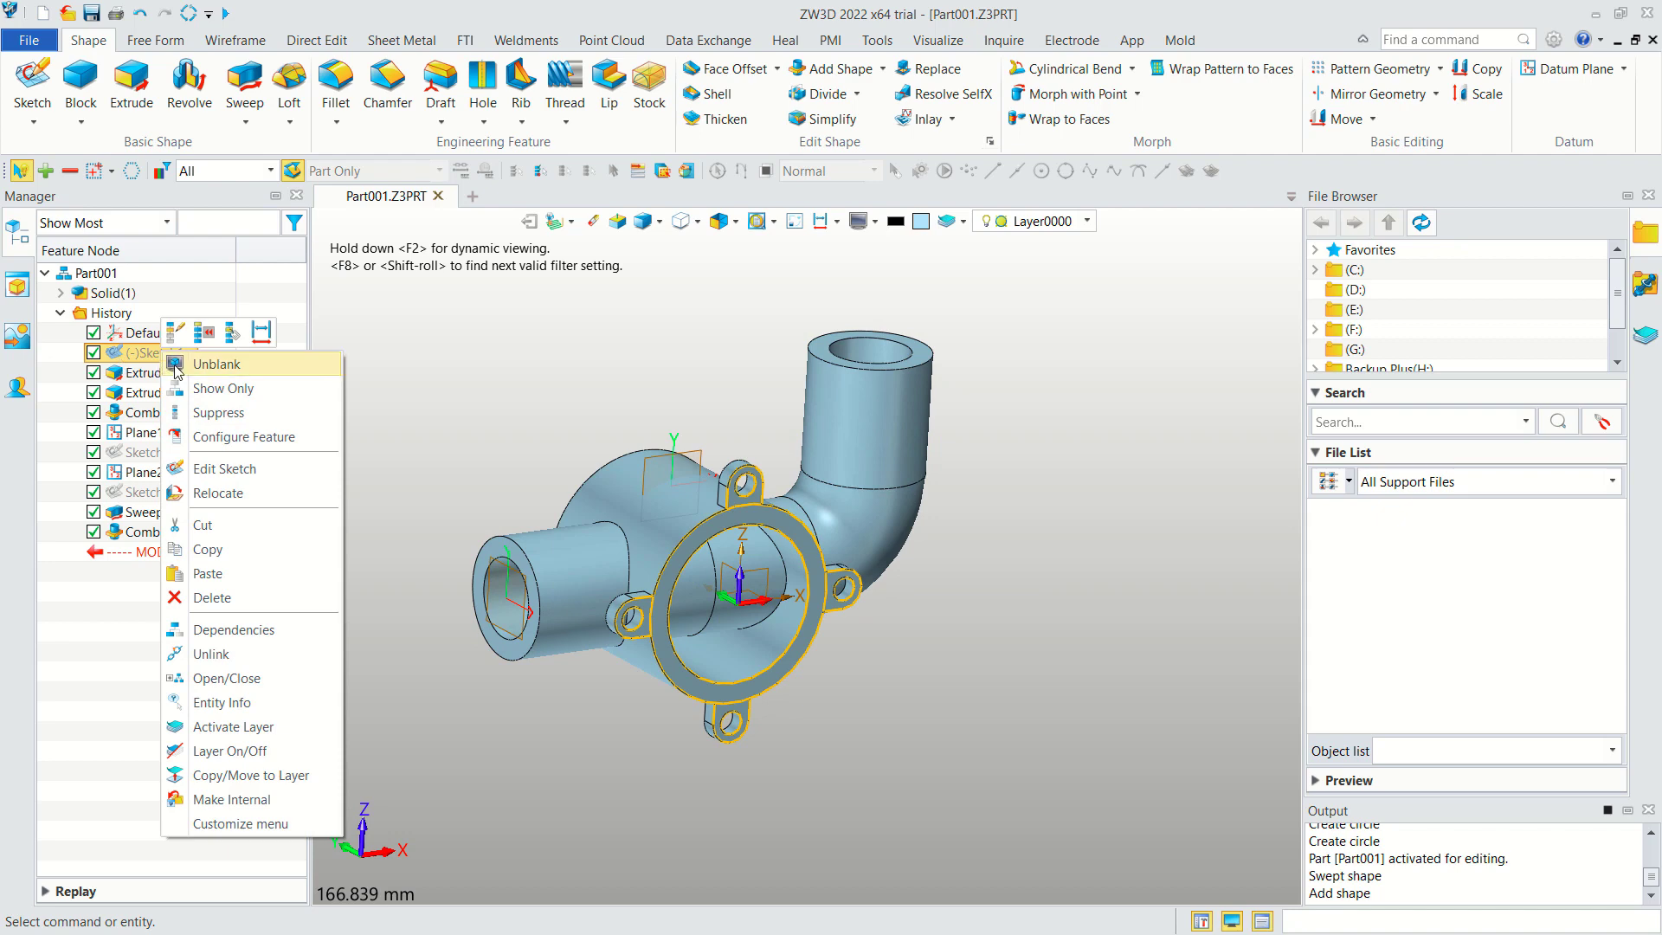
left_click(204, 365)
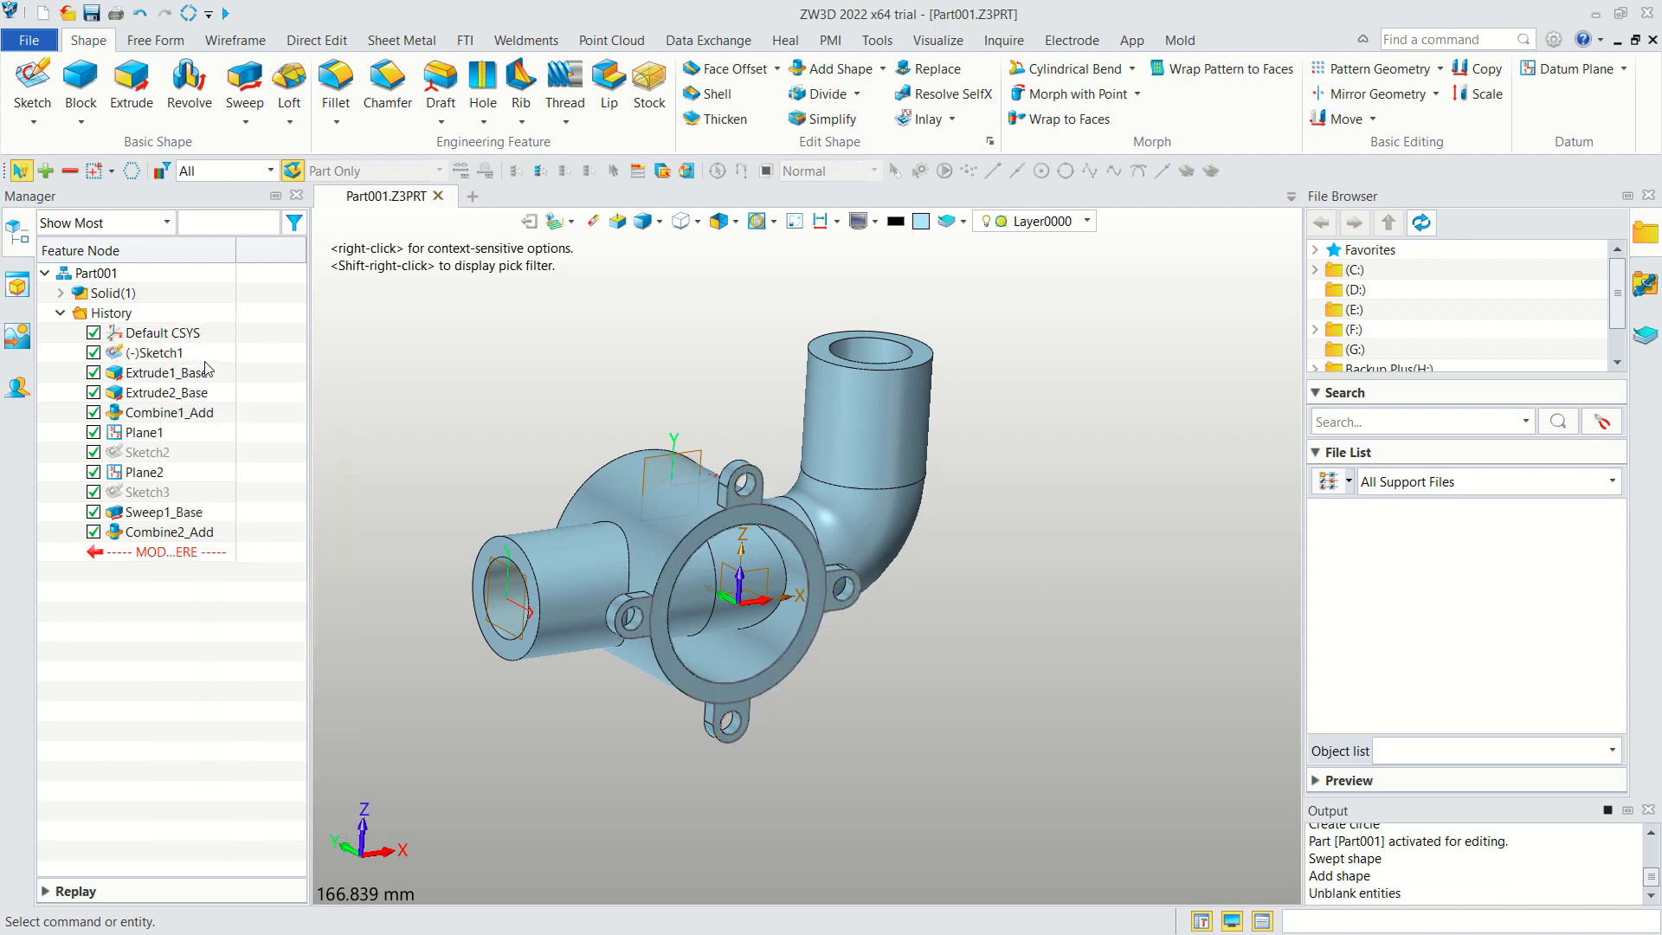
Start an extrusion using the region inside Sketch1's inner flange circle as profile.
left_click(132, 87)
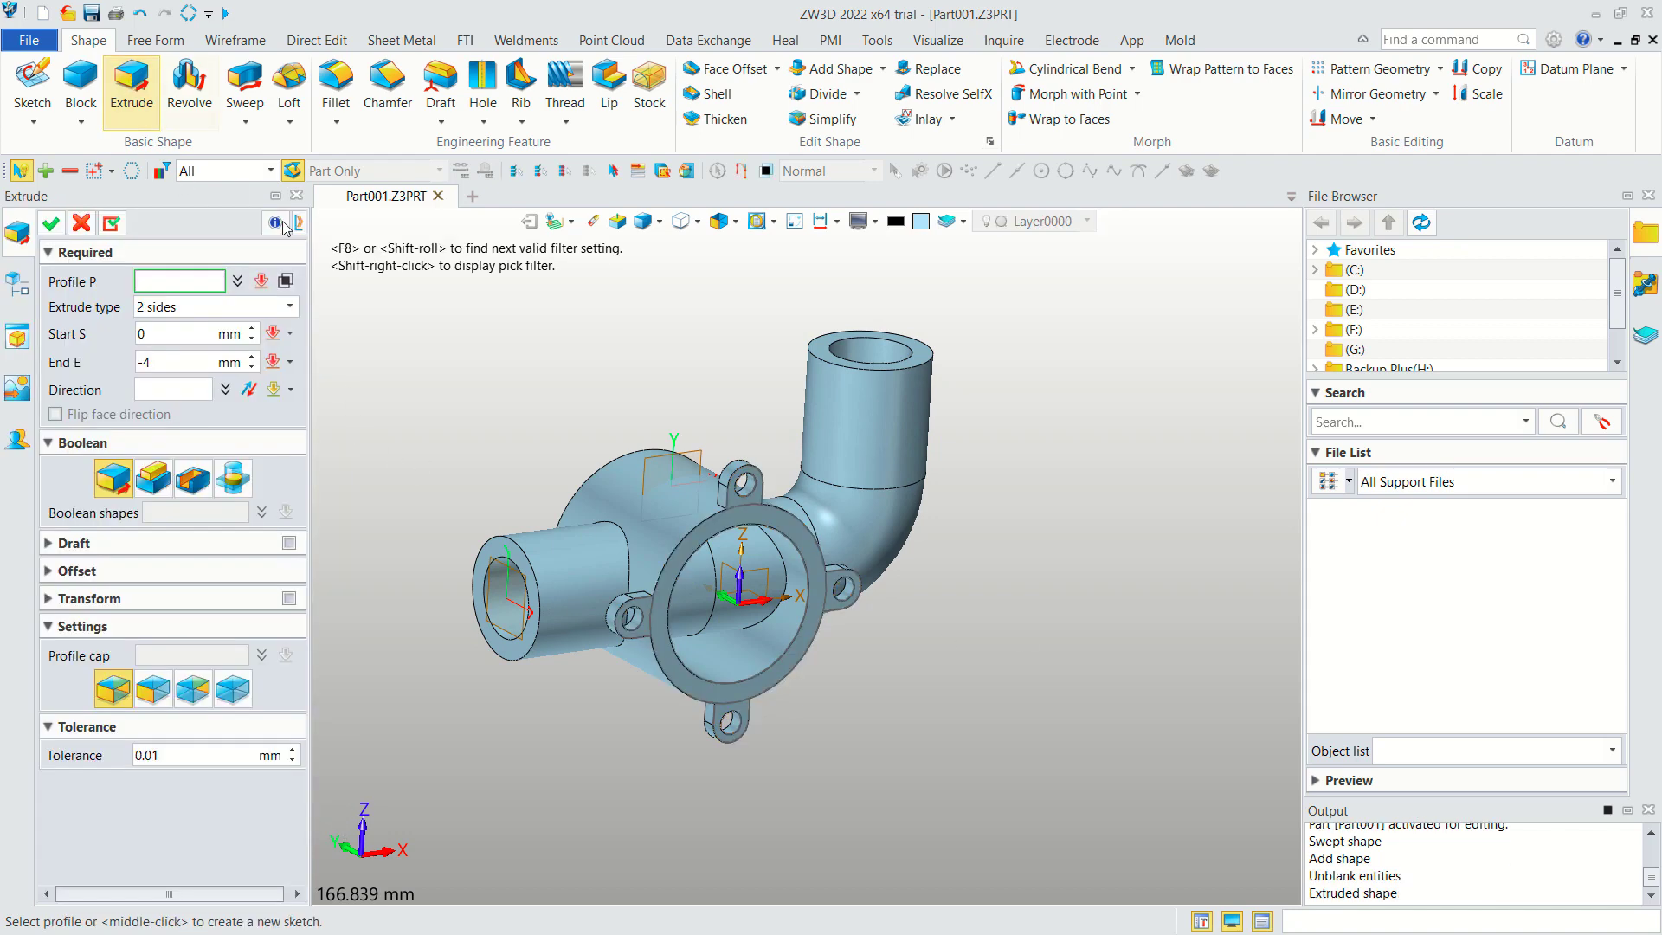
left_click(757, 509)
left_click(772, 509)
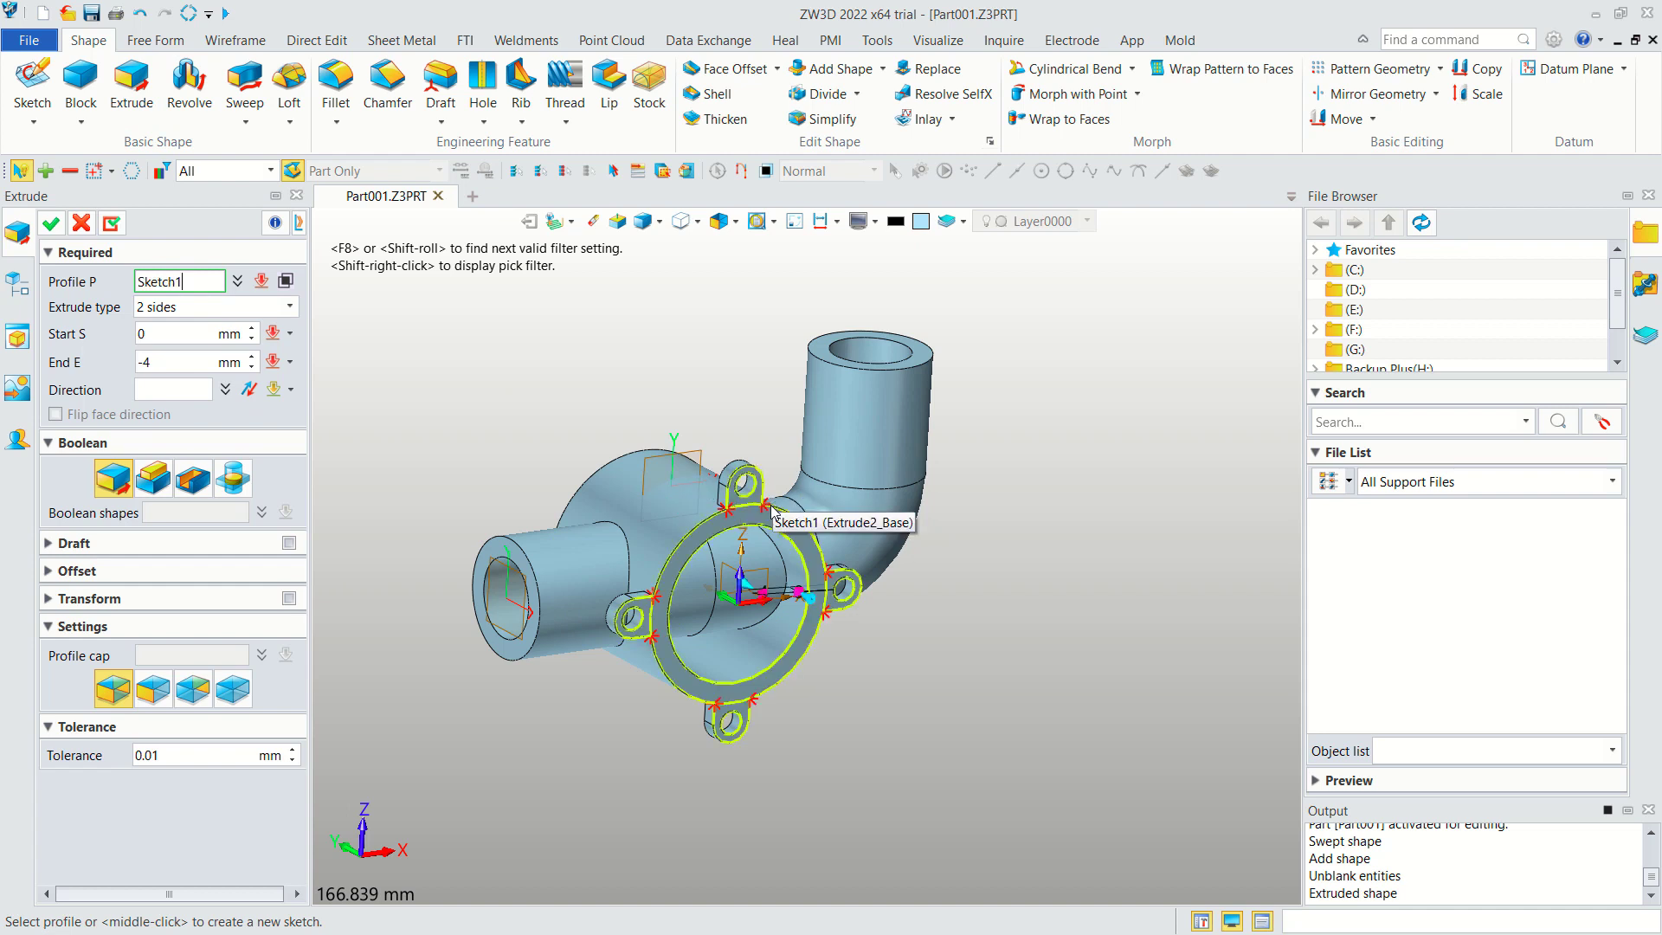
left_click(772, 511)
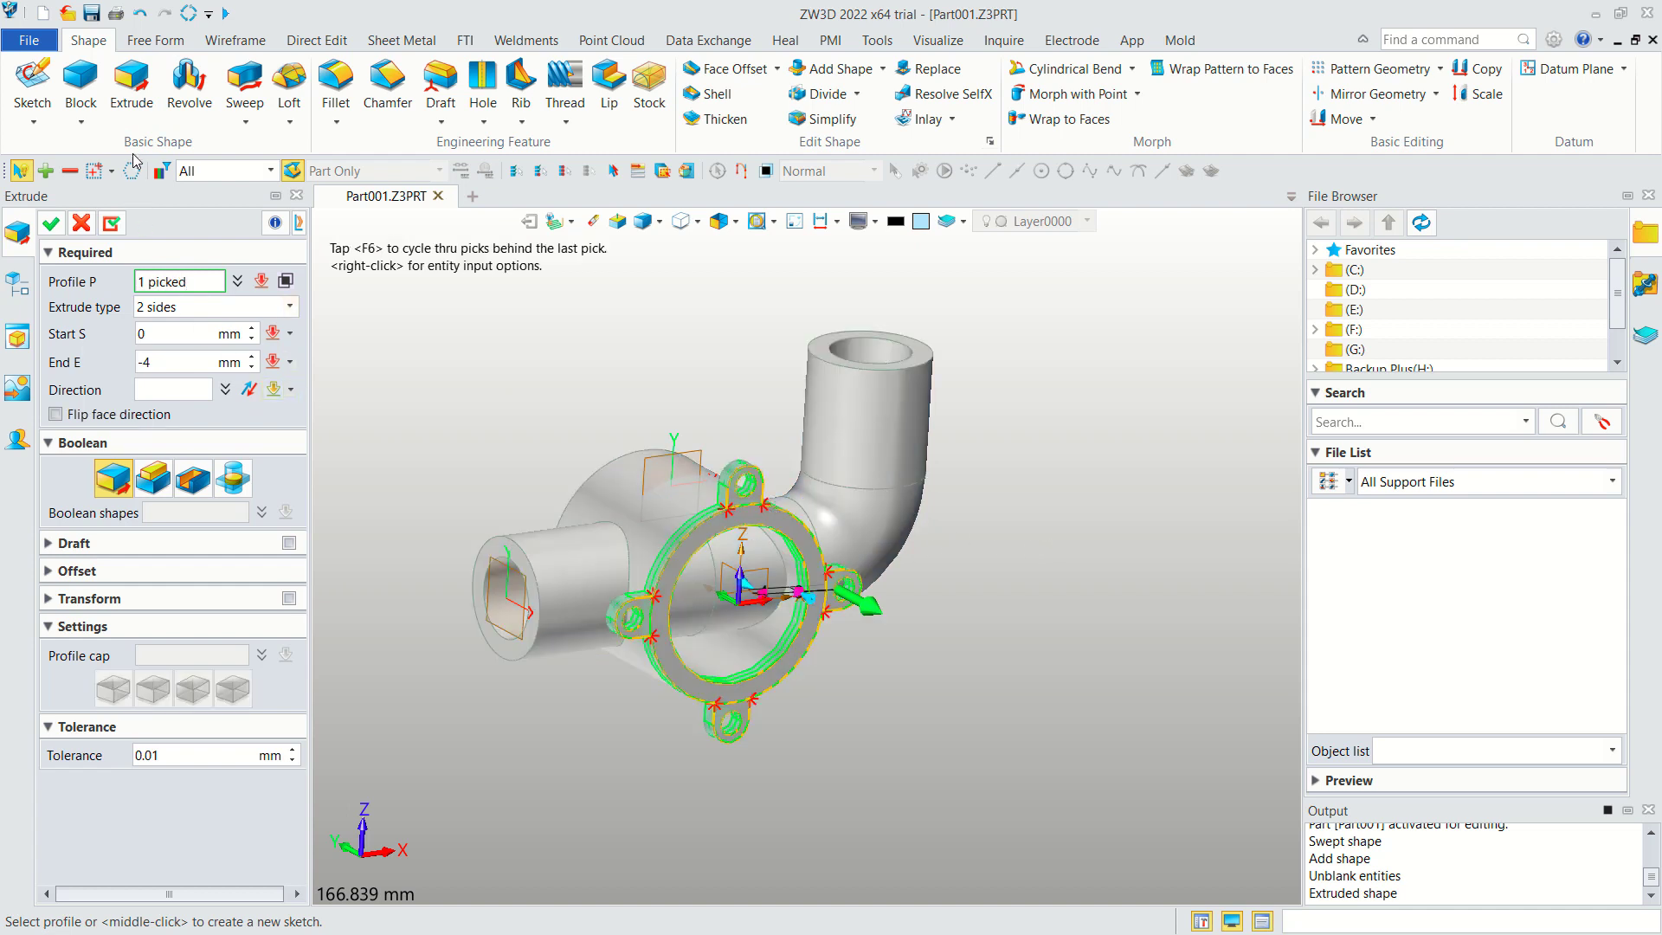
left_click(286, 281)
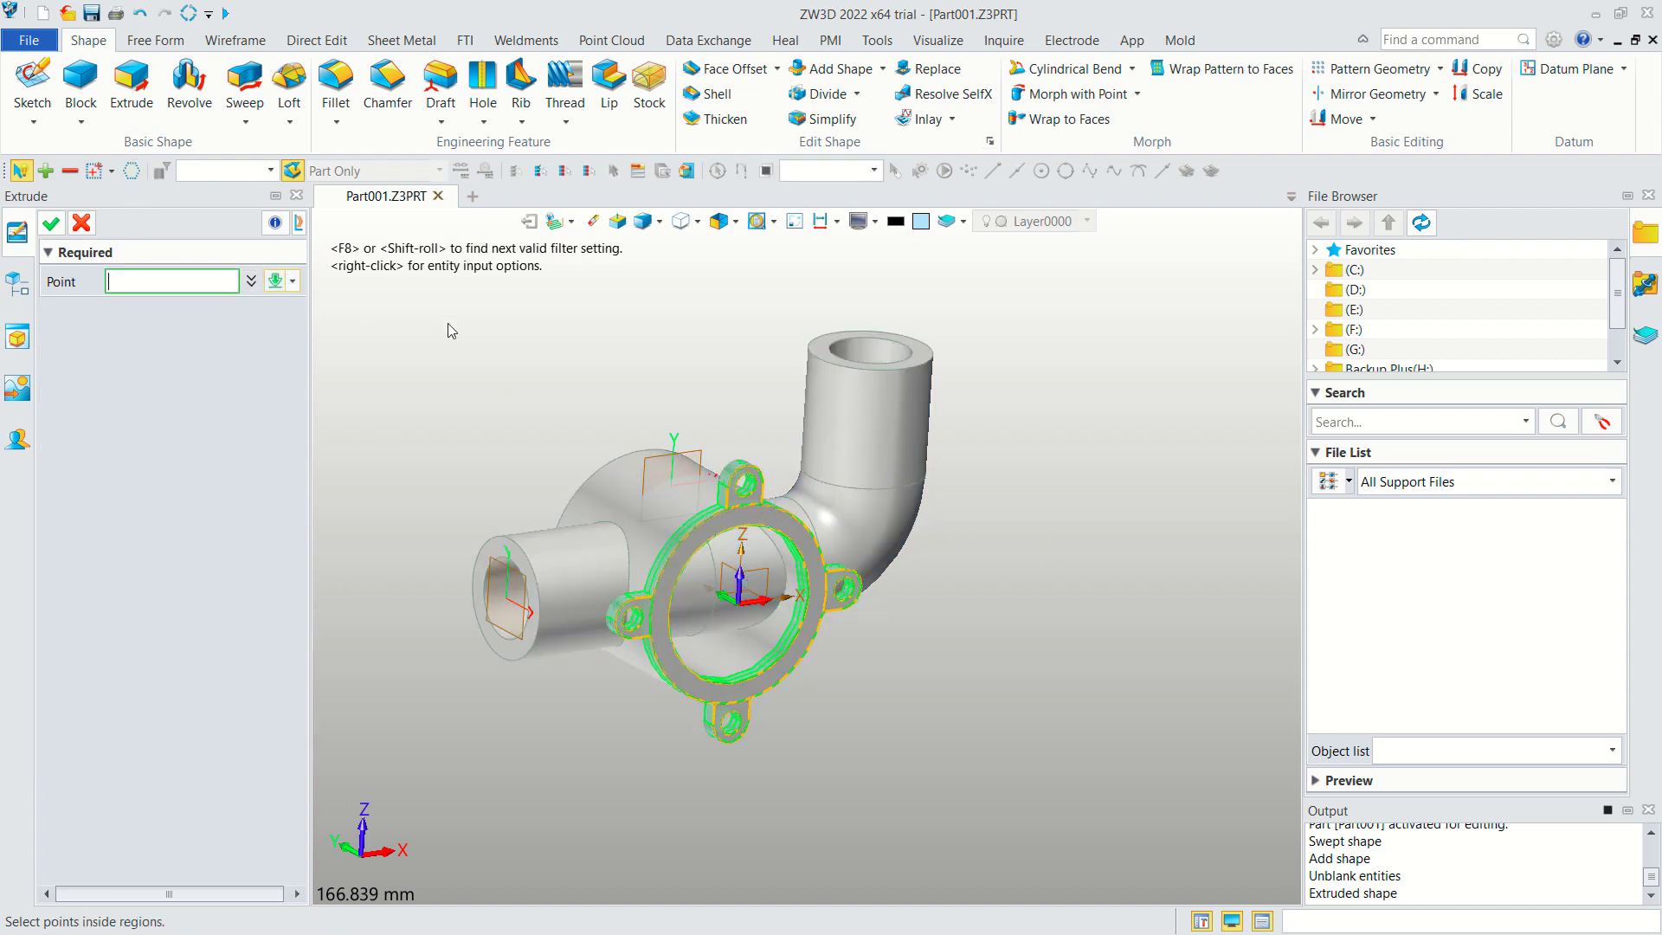
left_click(714, 627)
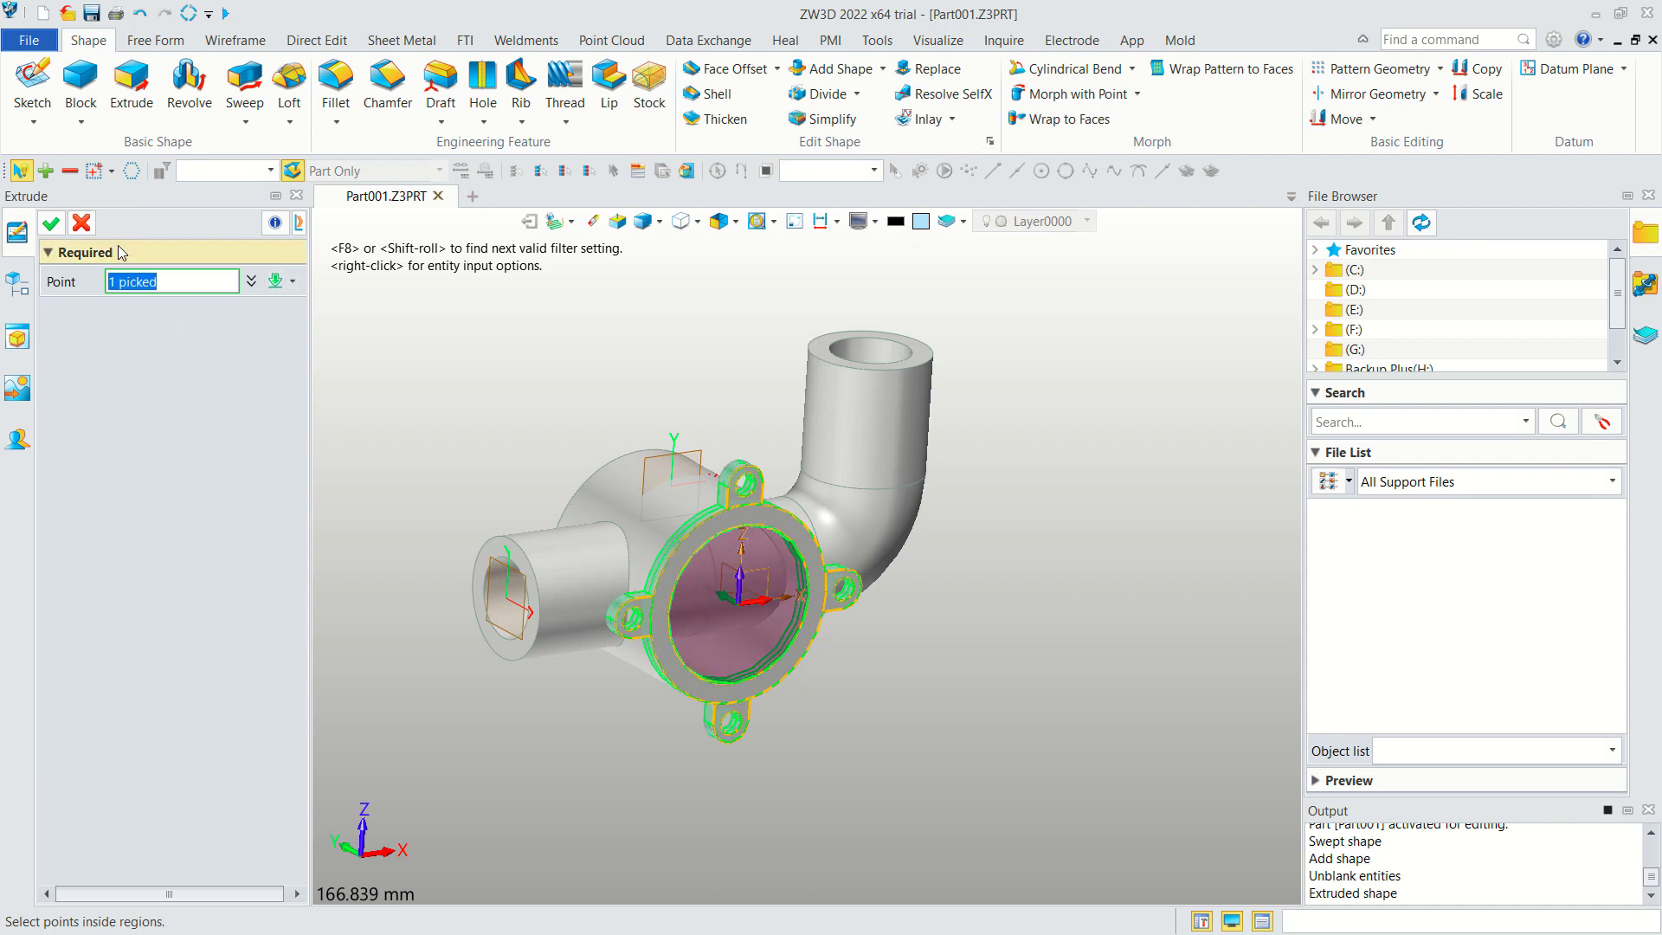
left_click(51, 224)
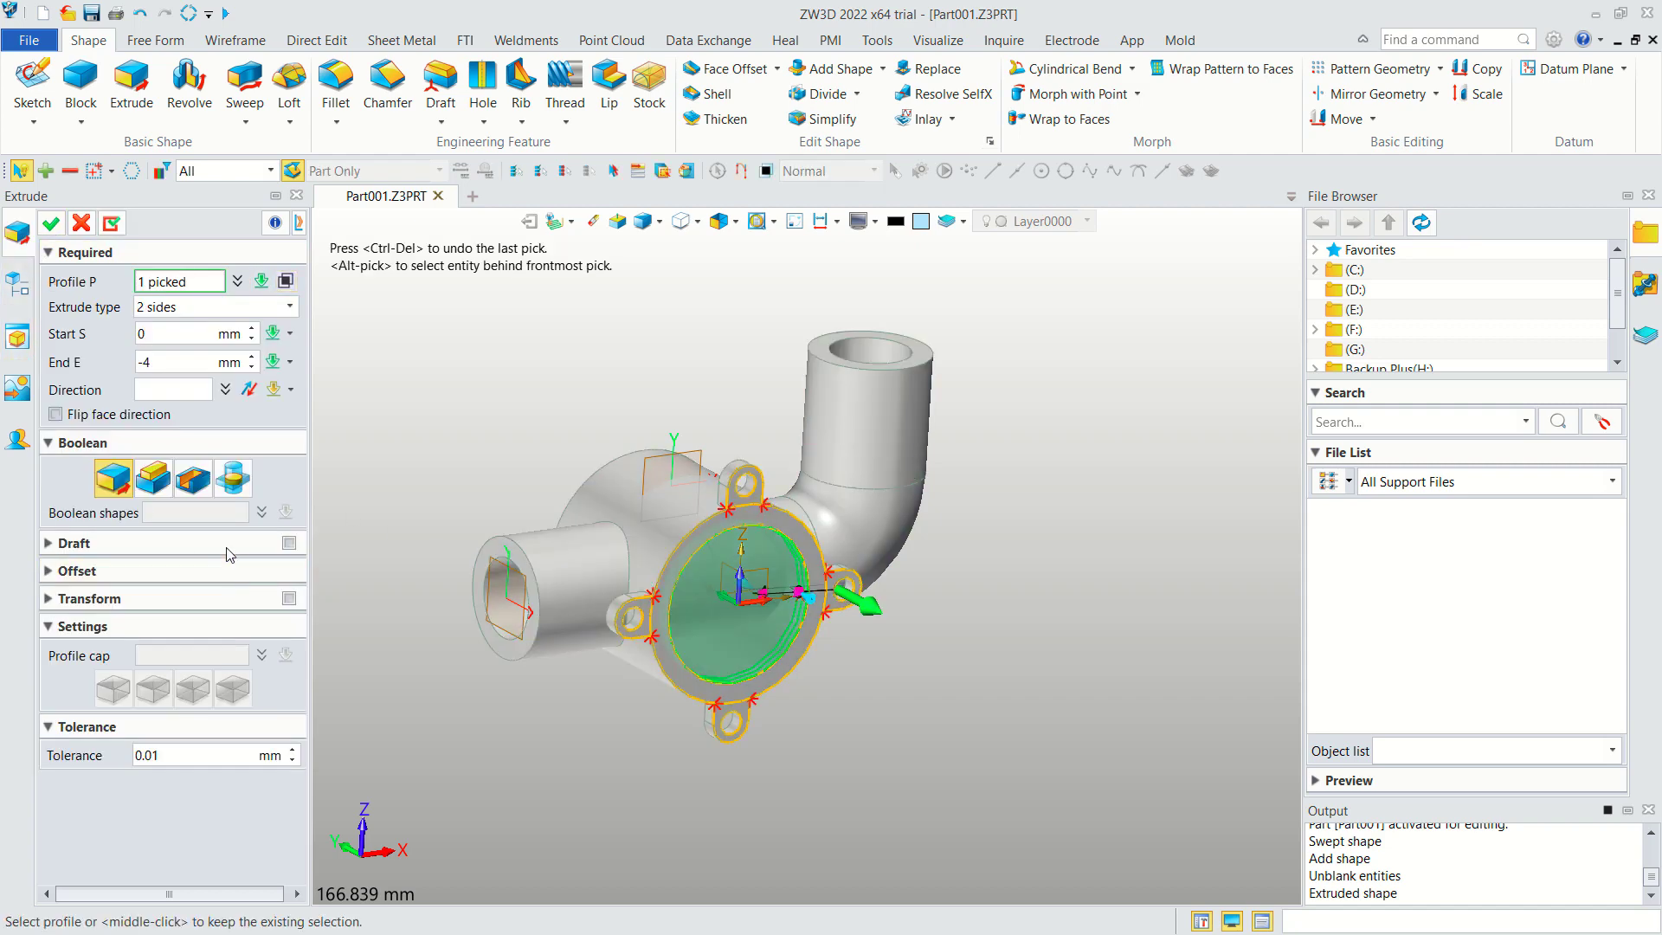
Set the extrusion to Remove with a start depth and apply the bore cut.
left_click(196, 483)
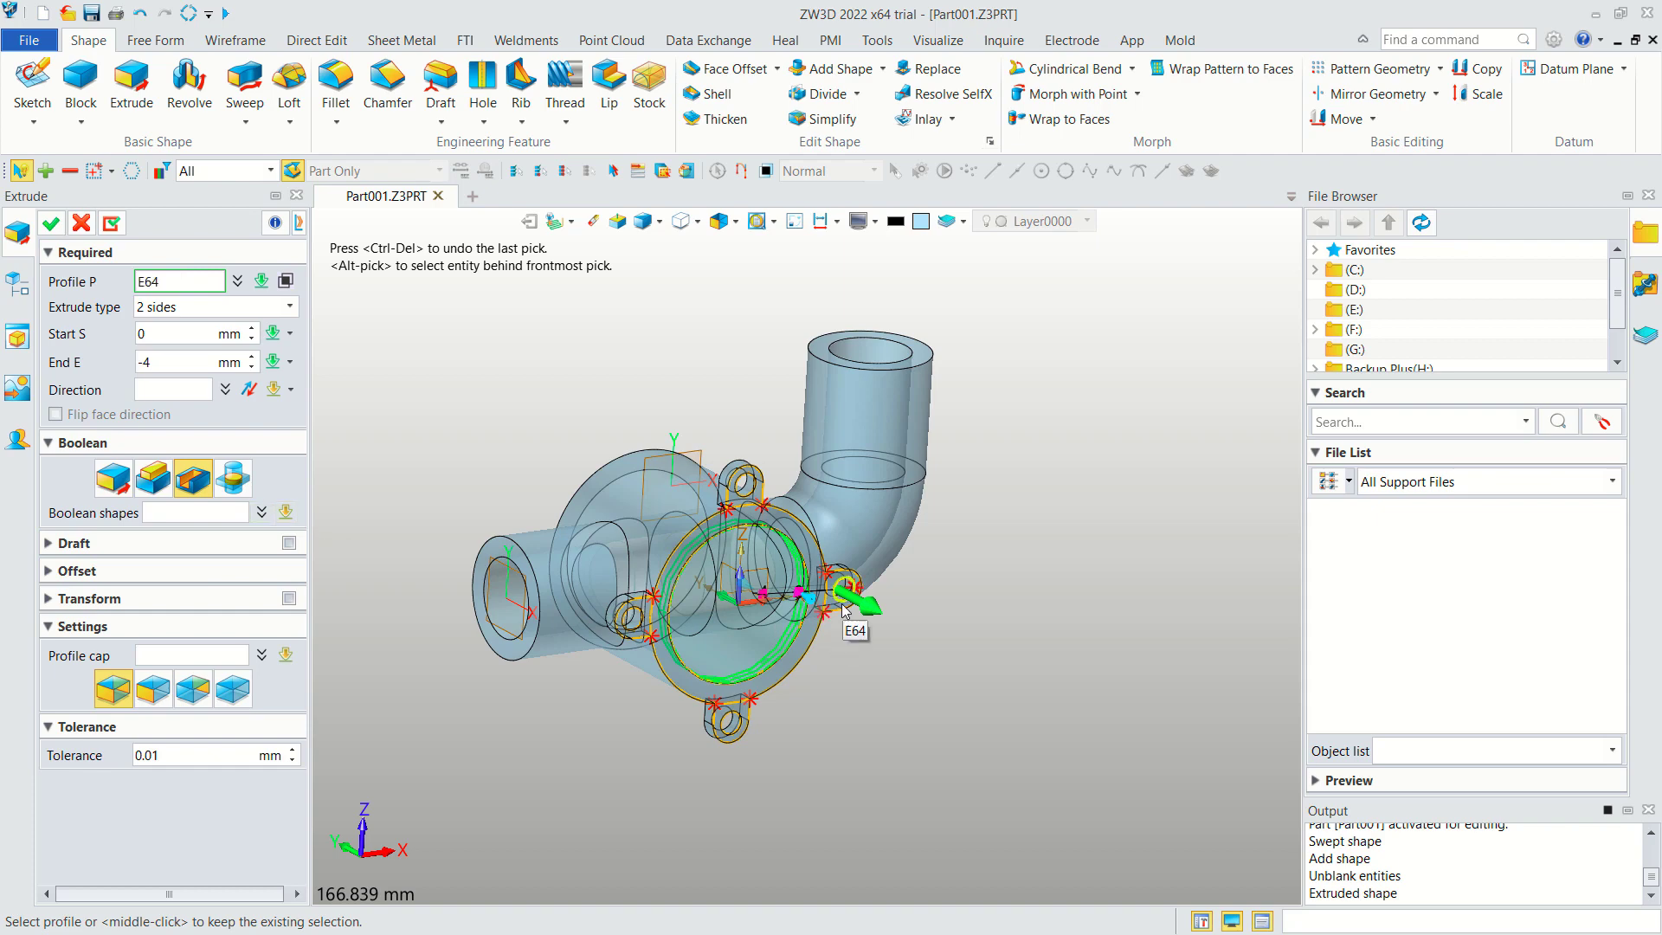
left_click(807, 603)
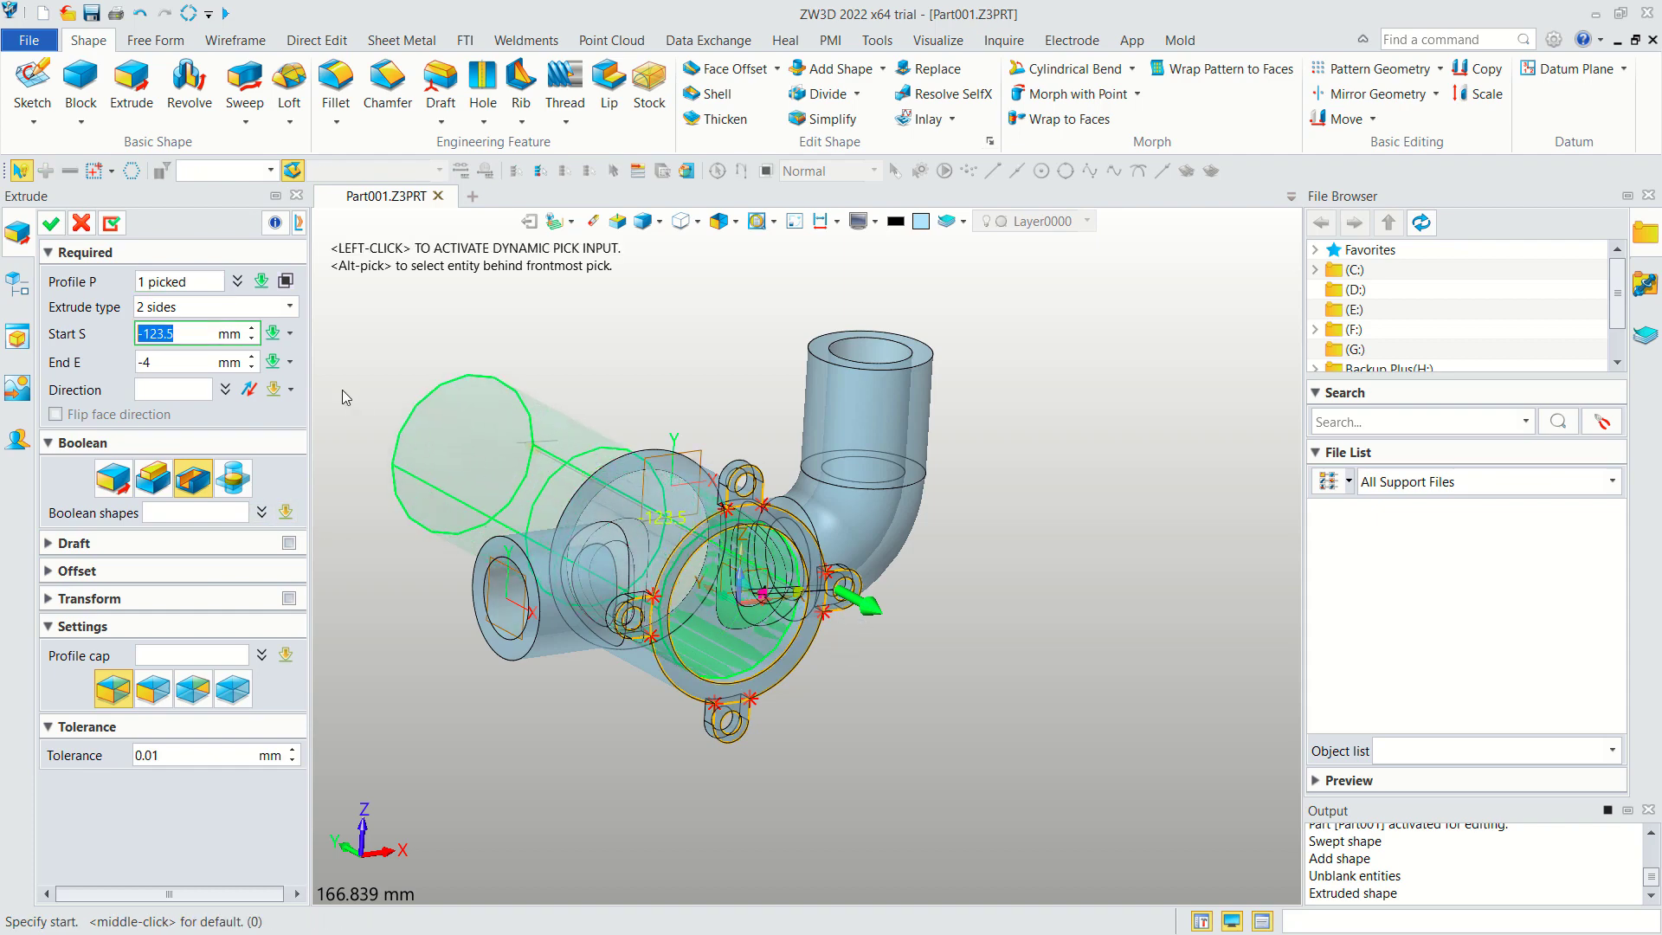
left_click(49, 225)
mouse_move(1008, 582)
middle_mouse_down()
mouse_move(1075, 509)
mouse_move(1017, 575)
middle_mouse_up()
middle_click_drag(697, 567, 645, 627)
key("ctrl+z")
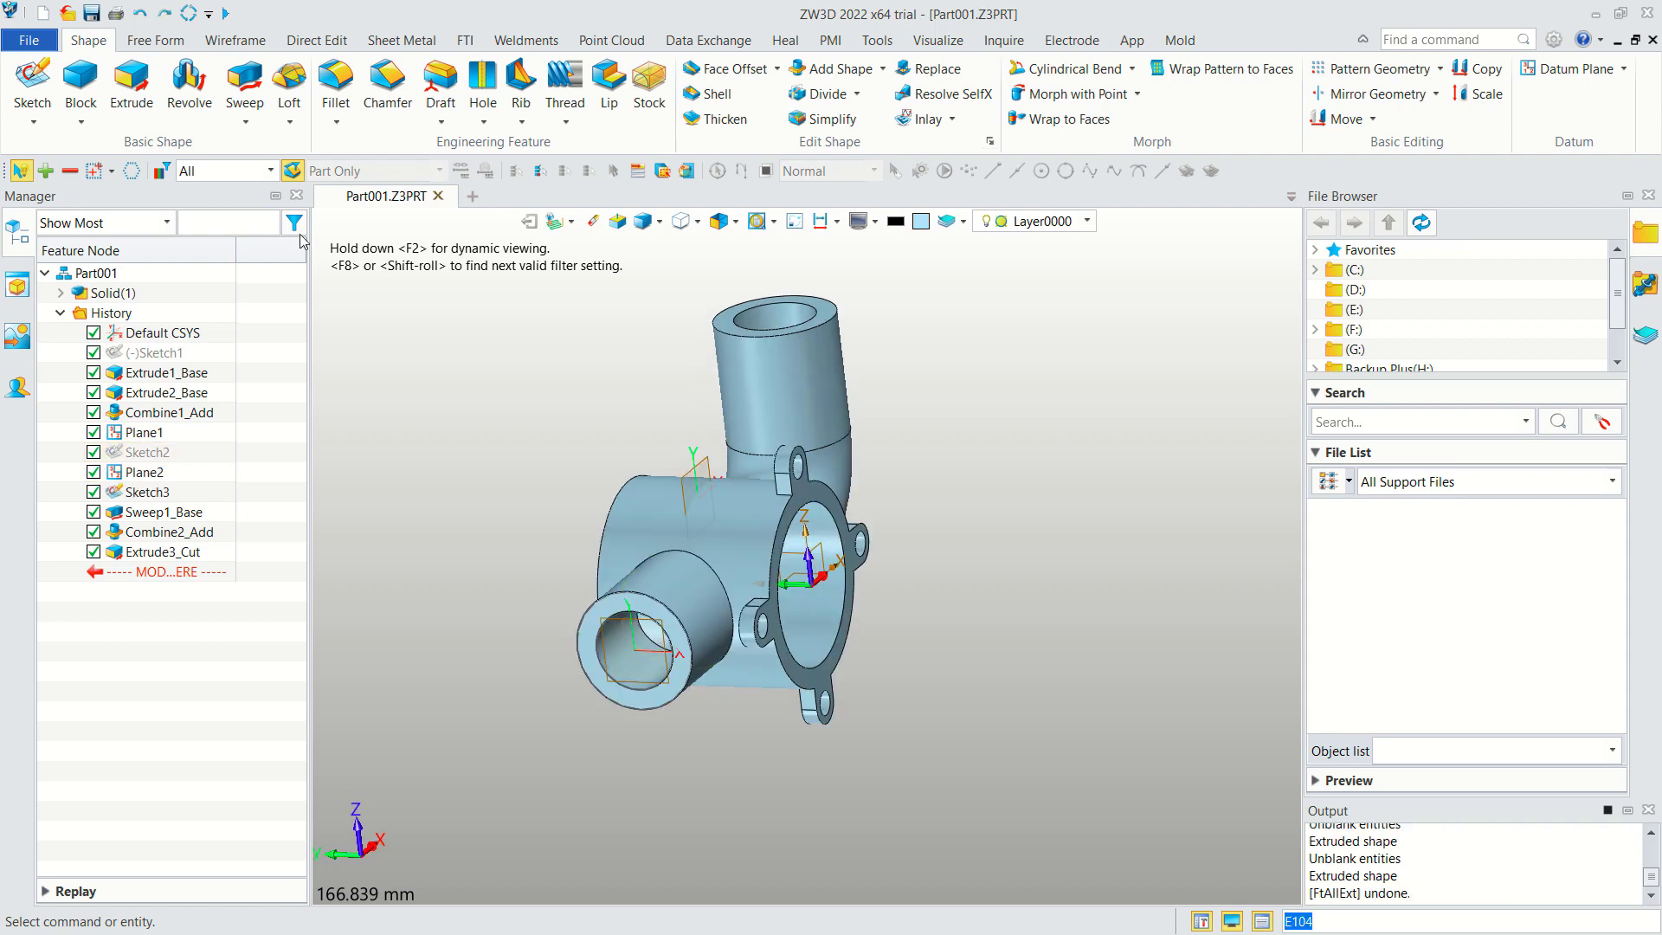
Cut-extrude the inner region of Sketch3's pipe-end circles from -77.5 to -4 mm as Extrude4_Cut.
left_click(132, 87)
left_click(634, 606)
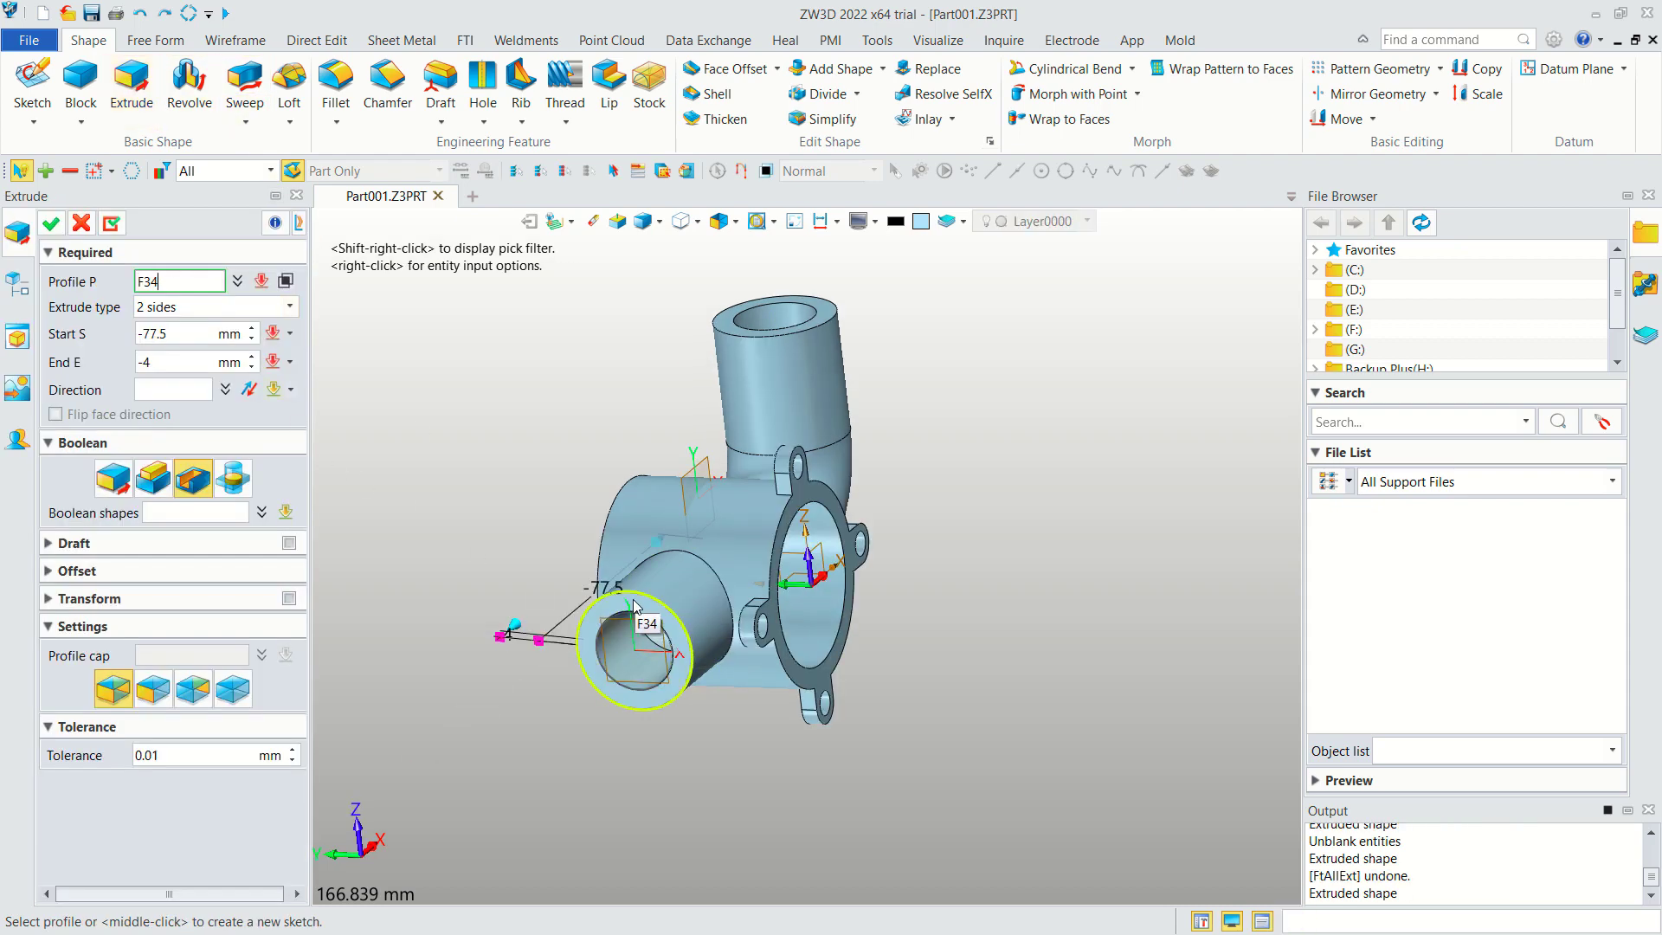
left_click(632, 606)
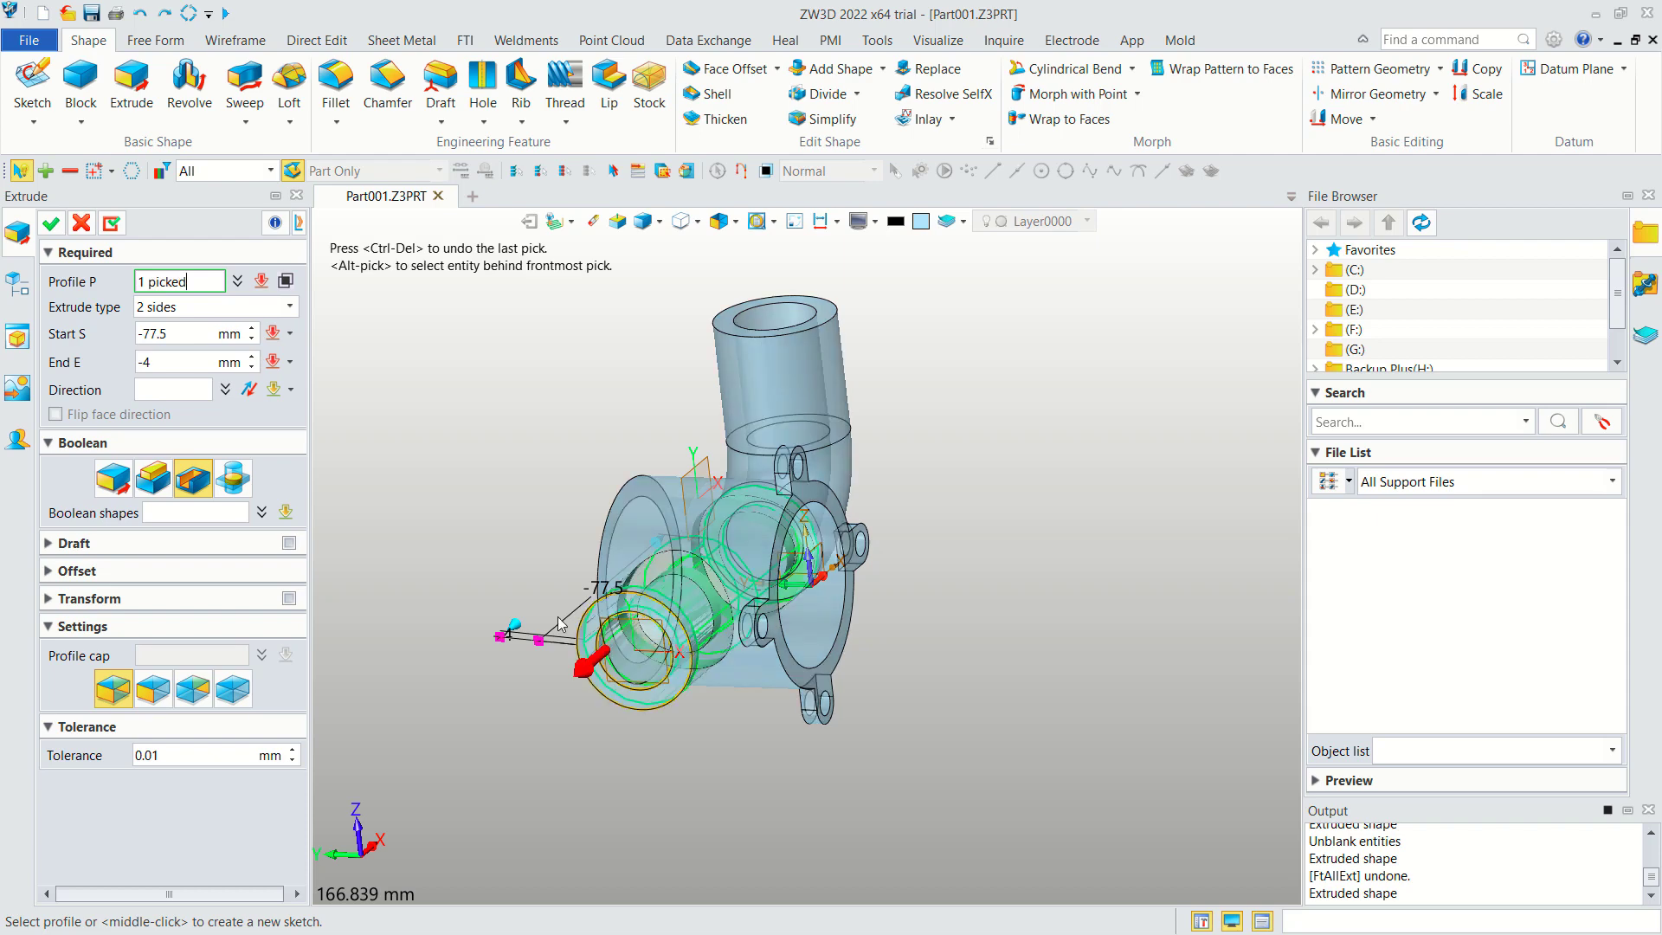
scroll(474, 584, "up", 2)
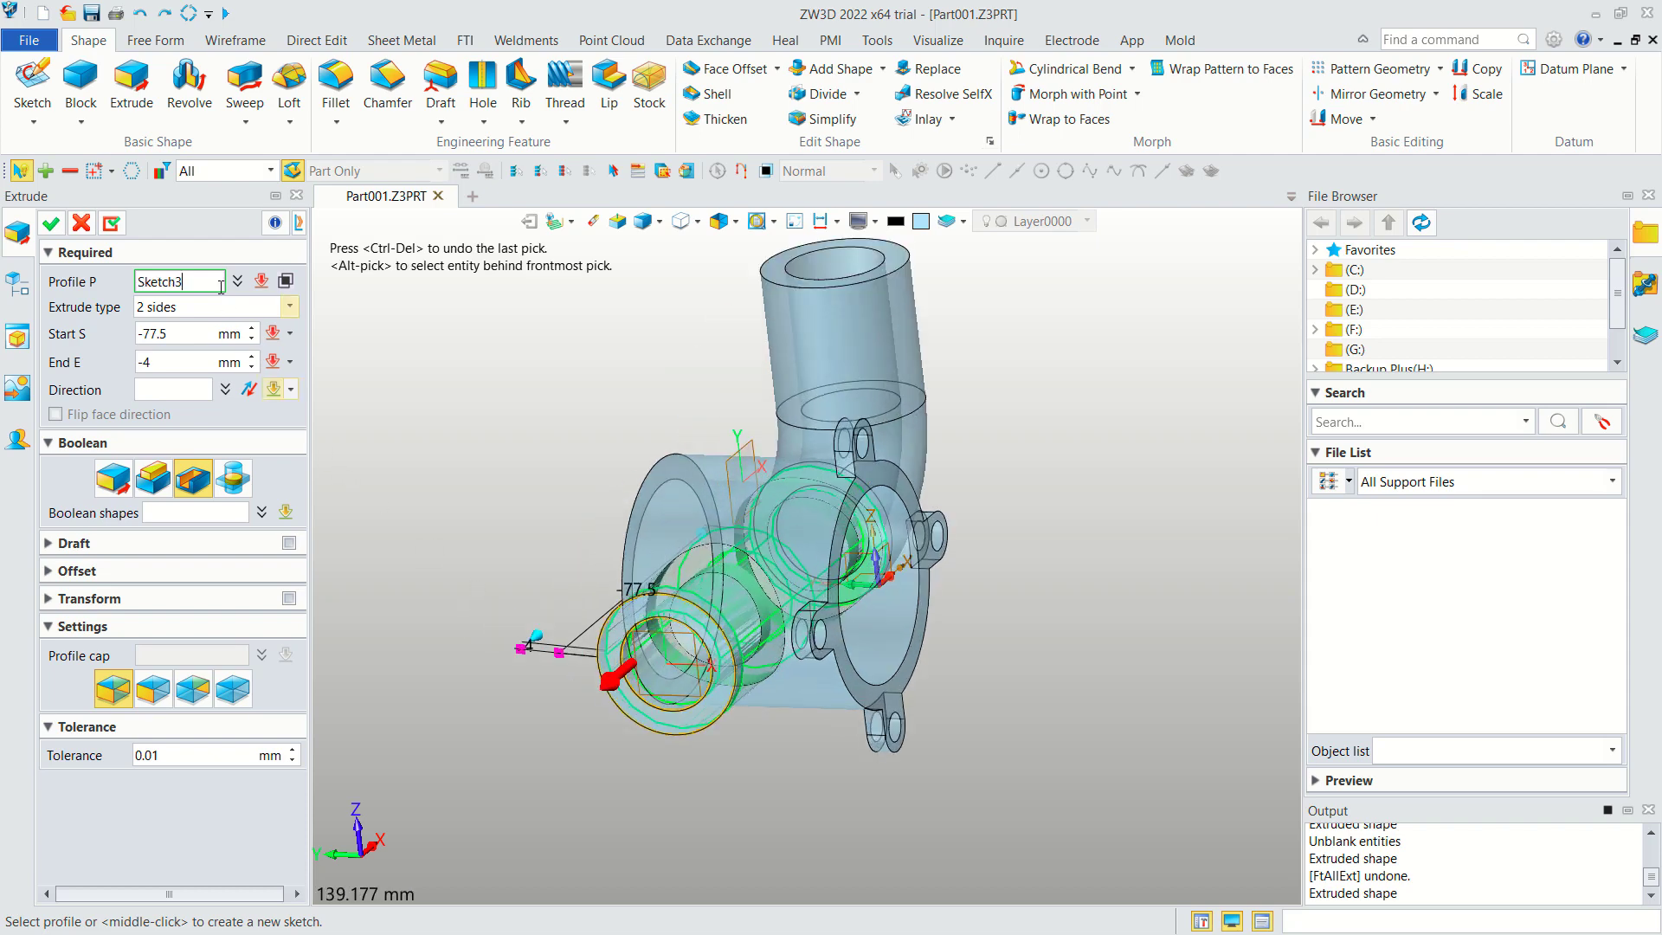
left_click(286, 281)
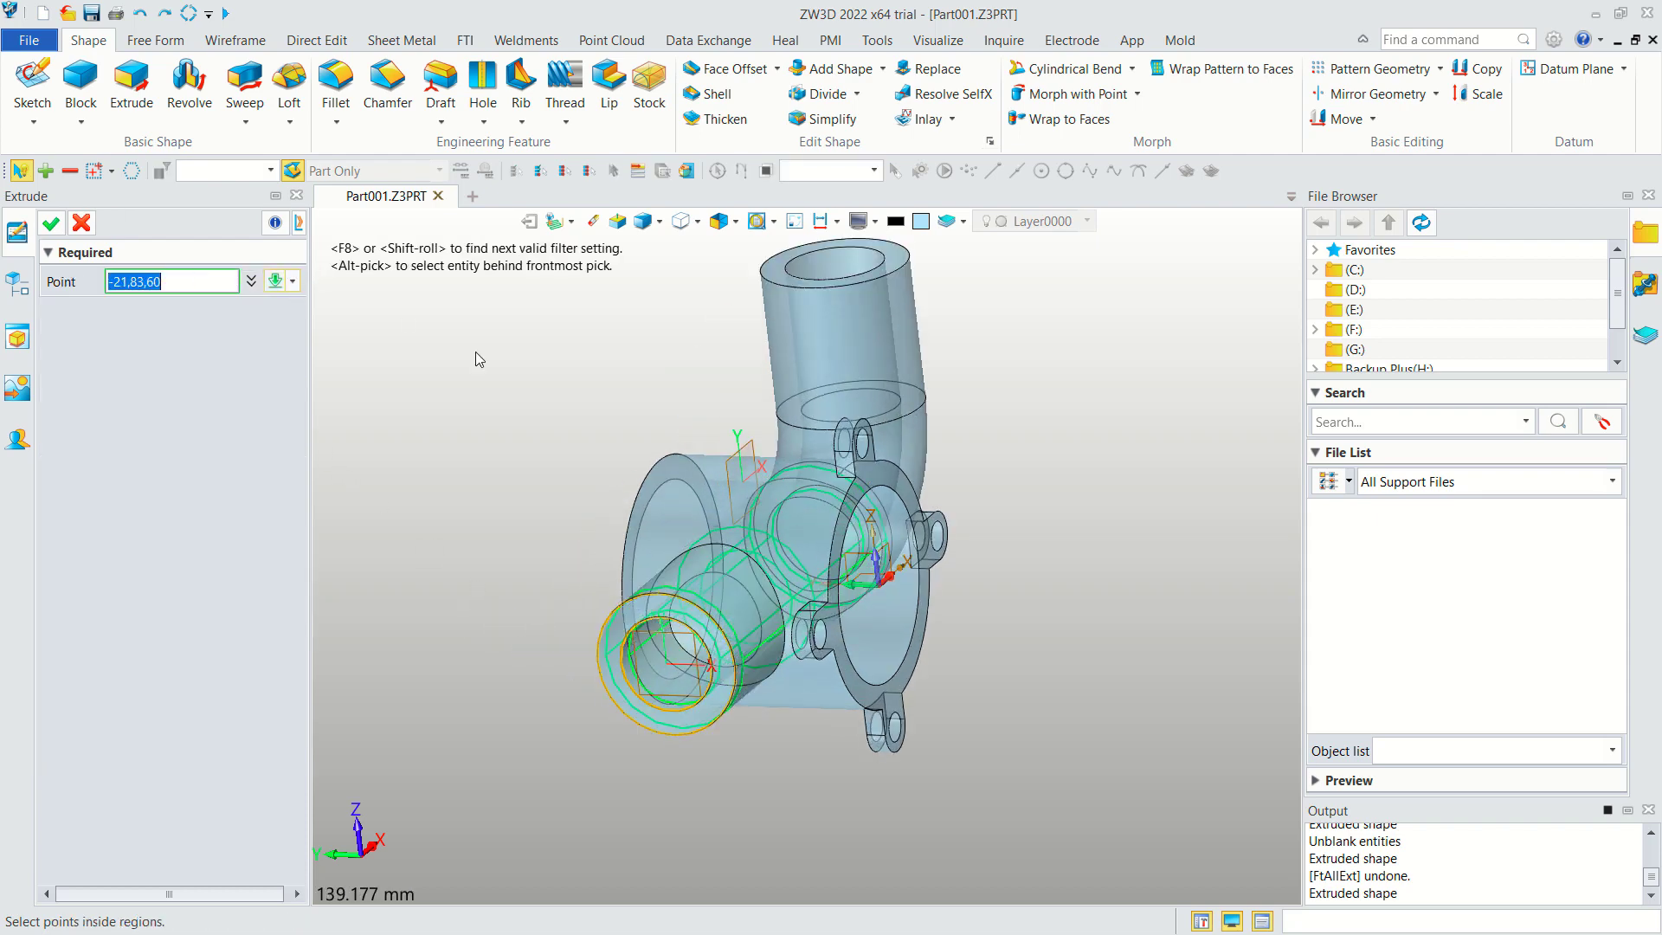
left_click(662, 680)
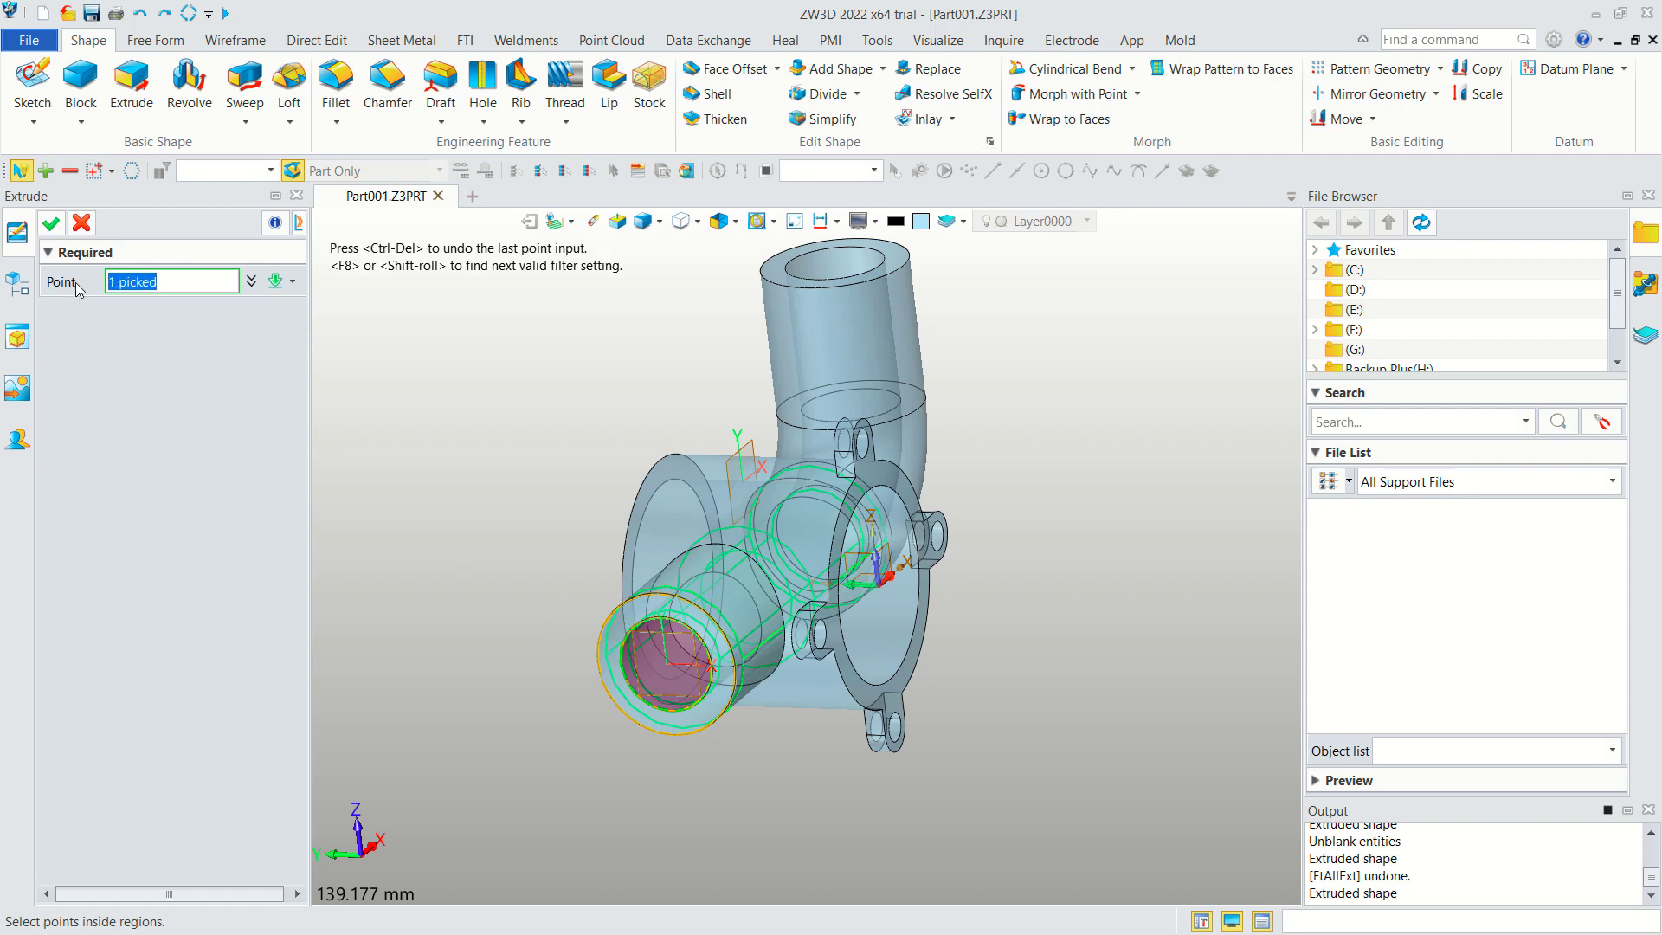
left_click(52, 225)
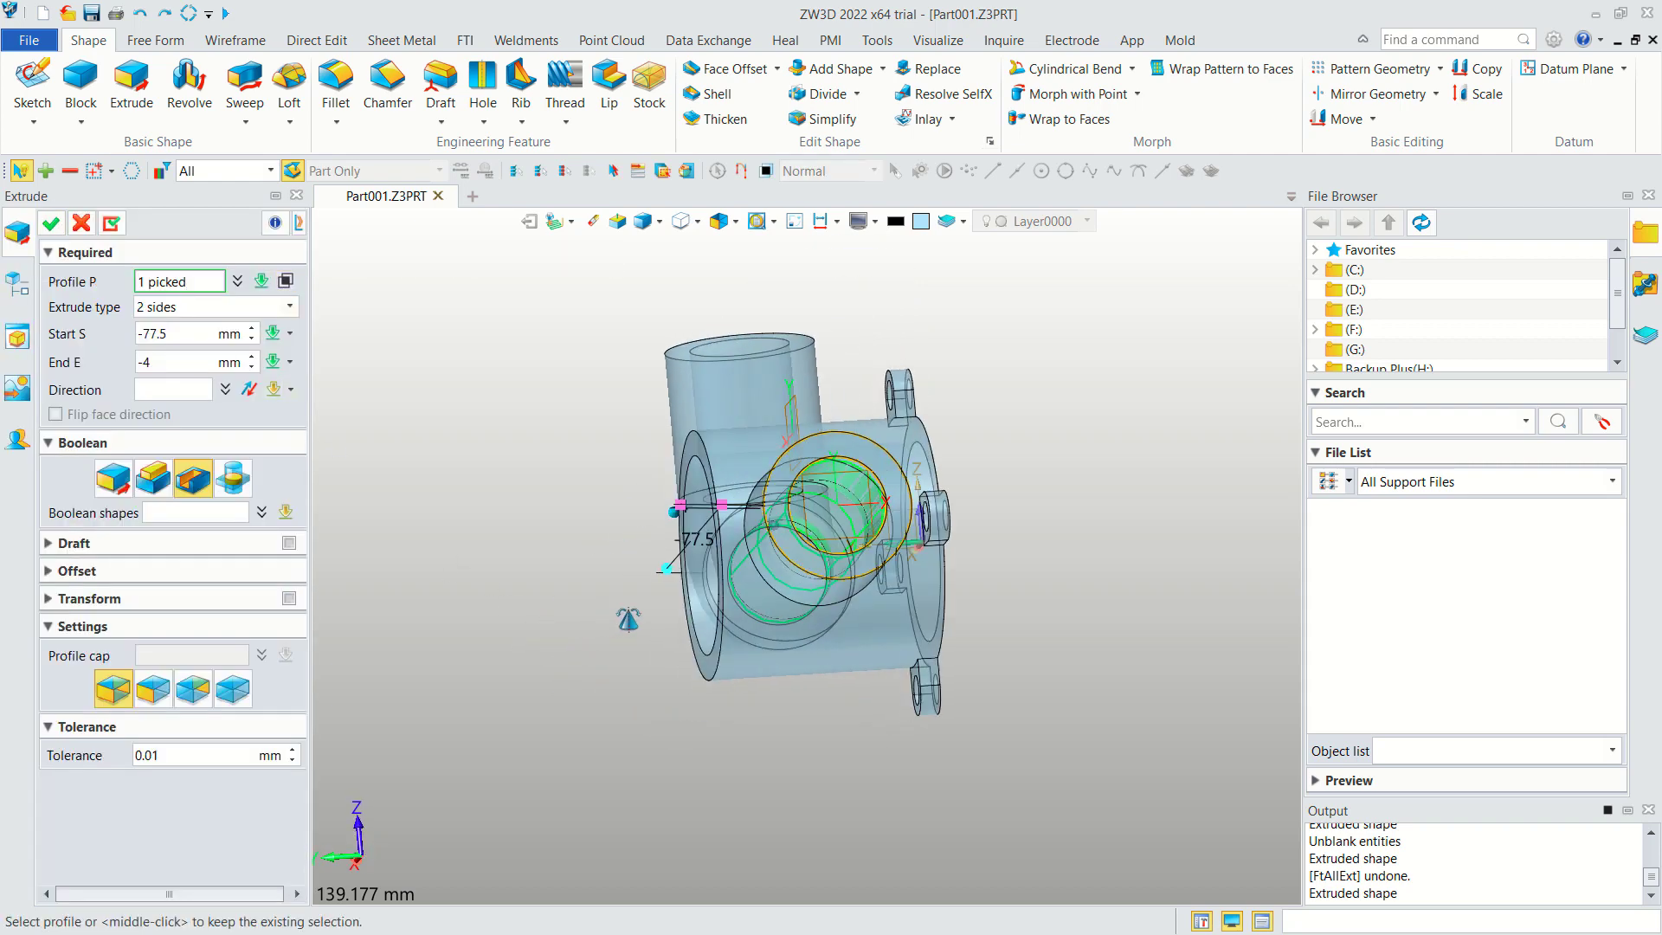
middle_click_drag(744, 564, 706, 708)
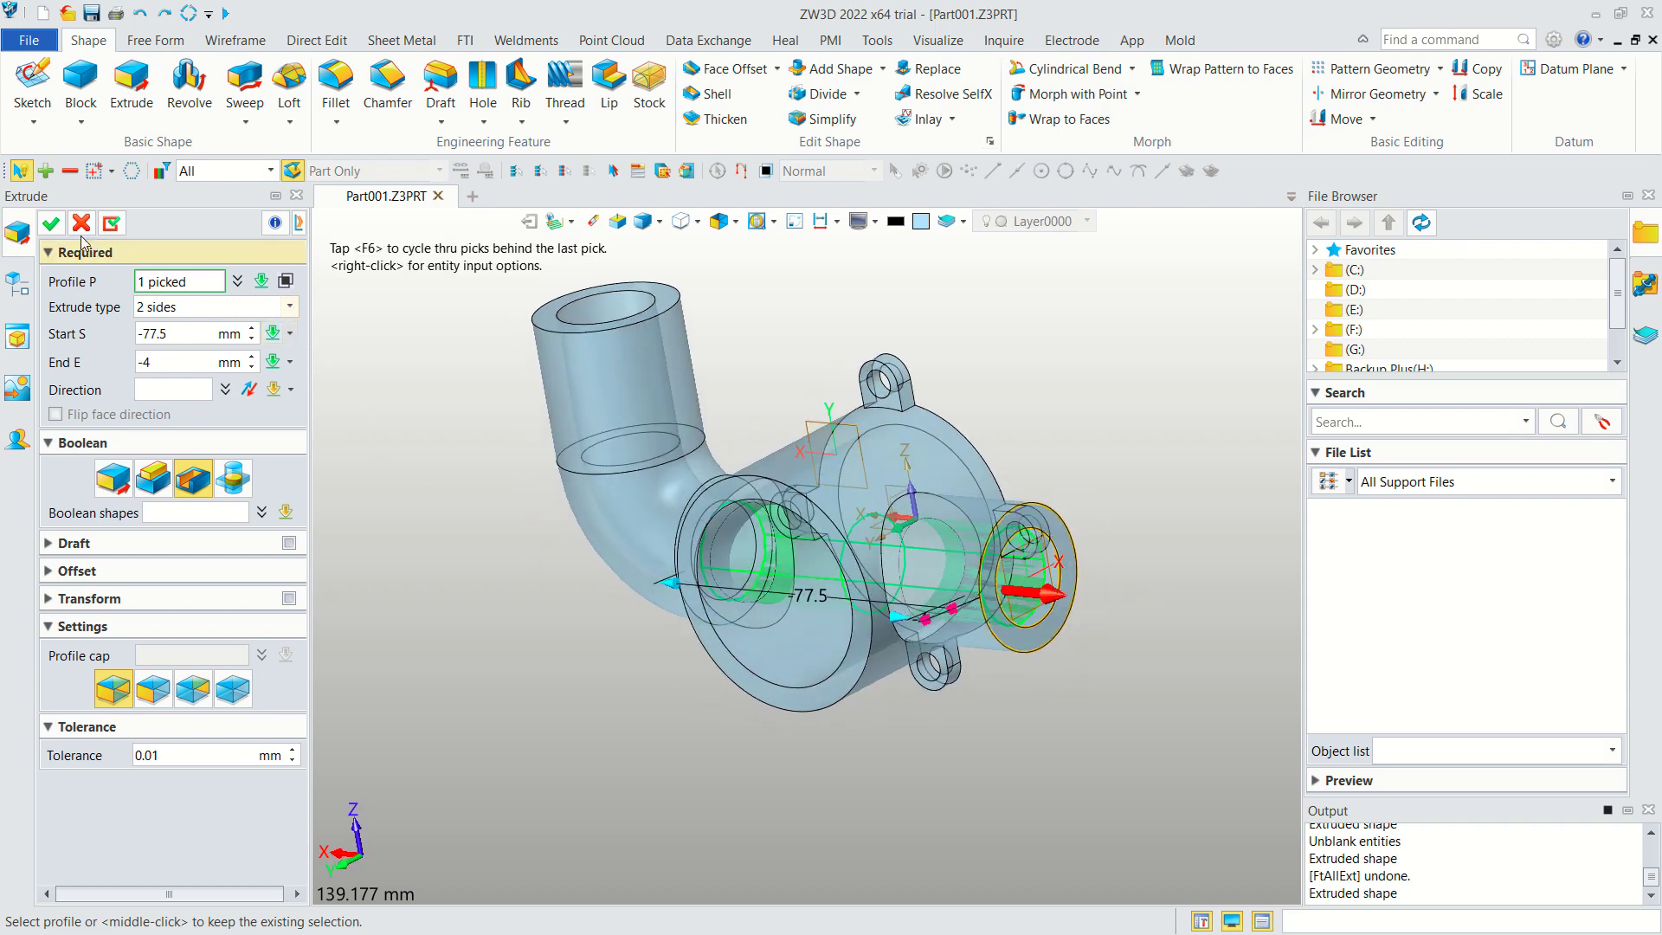
left_click(51, 225)
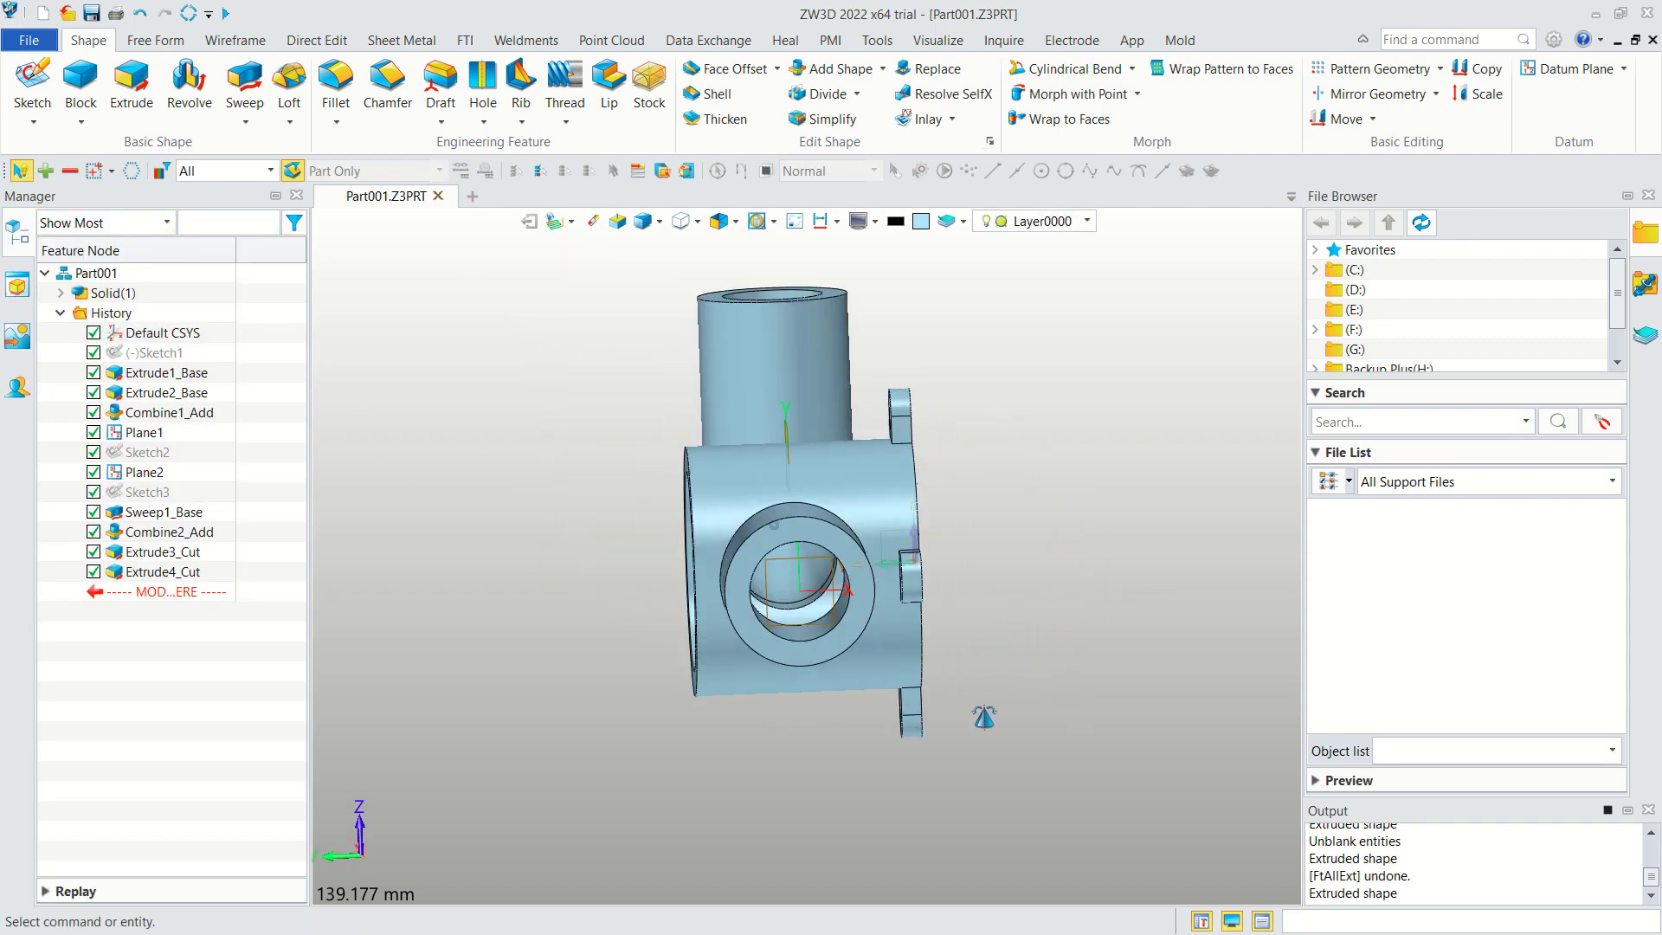
Start Sketch4 on Plane1 from a front-oriented view.
left_click(852, 621)
middle_click_drag(853, 622, 700, 491)
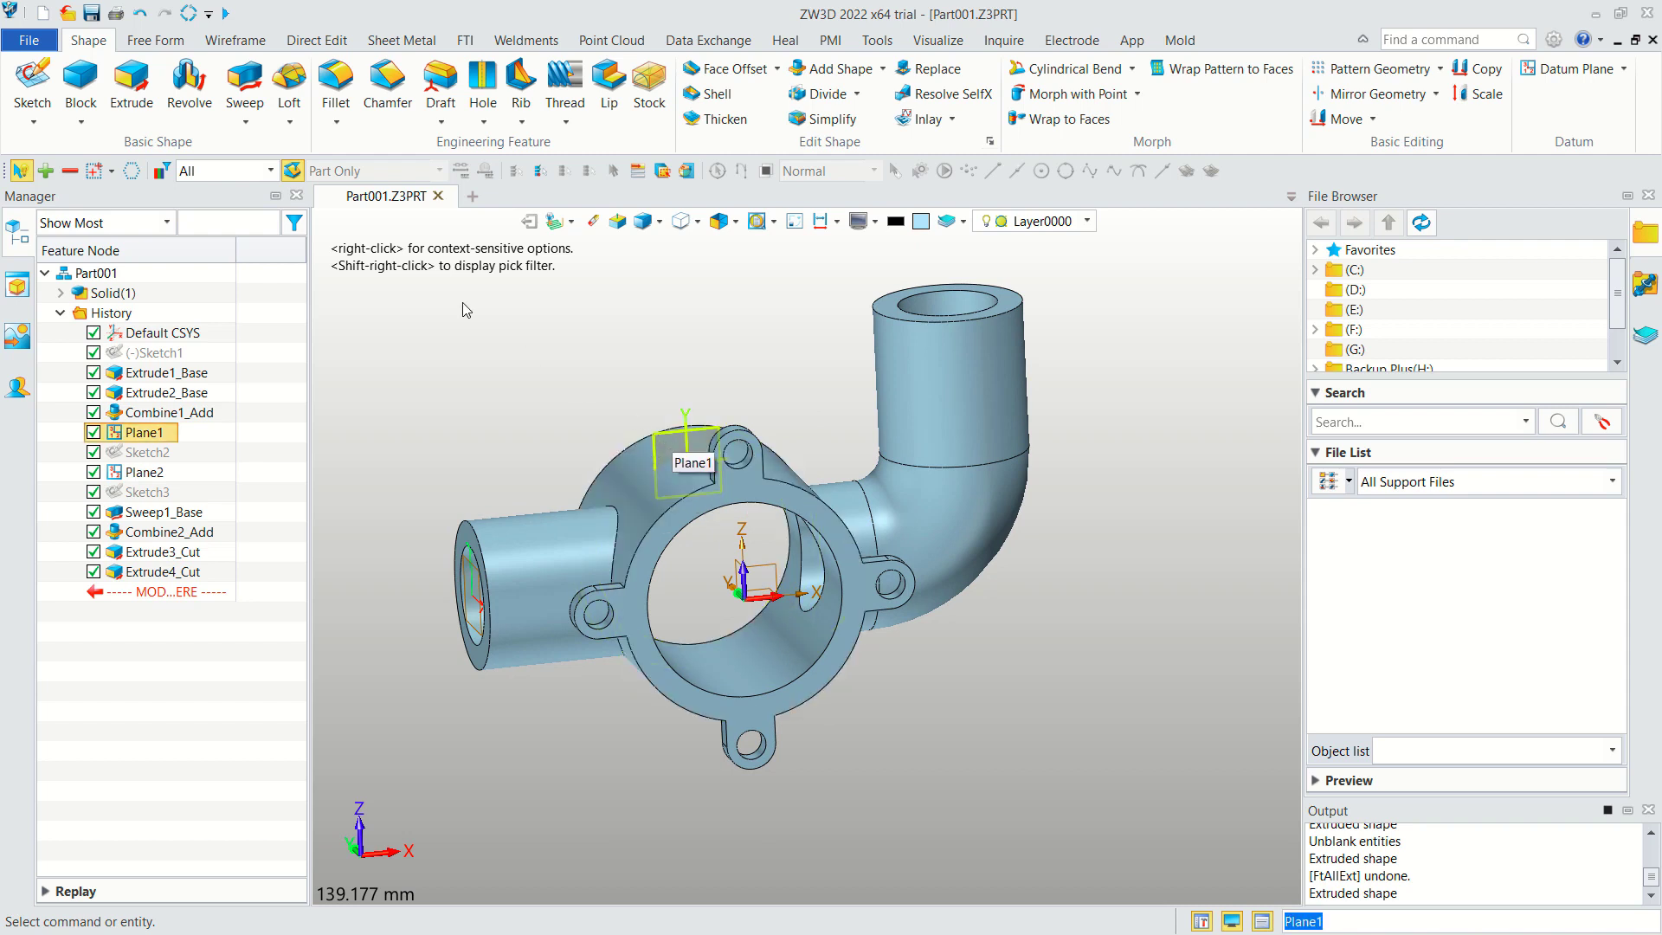
left_click(32, 82)
left_click(680, 430)
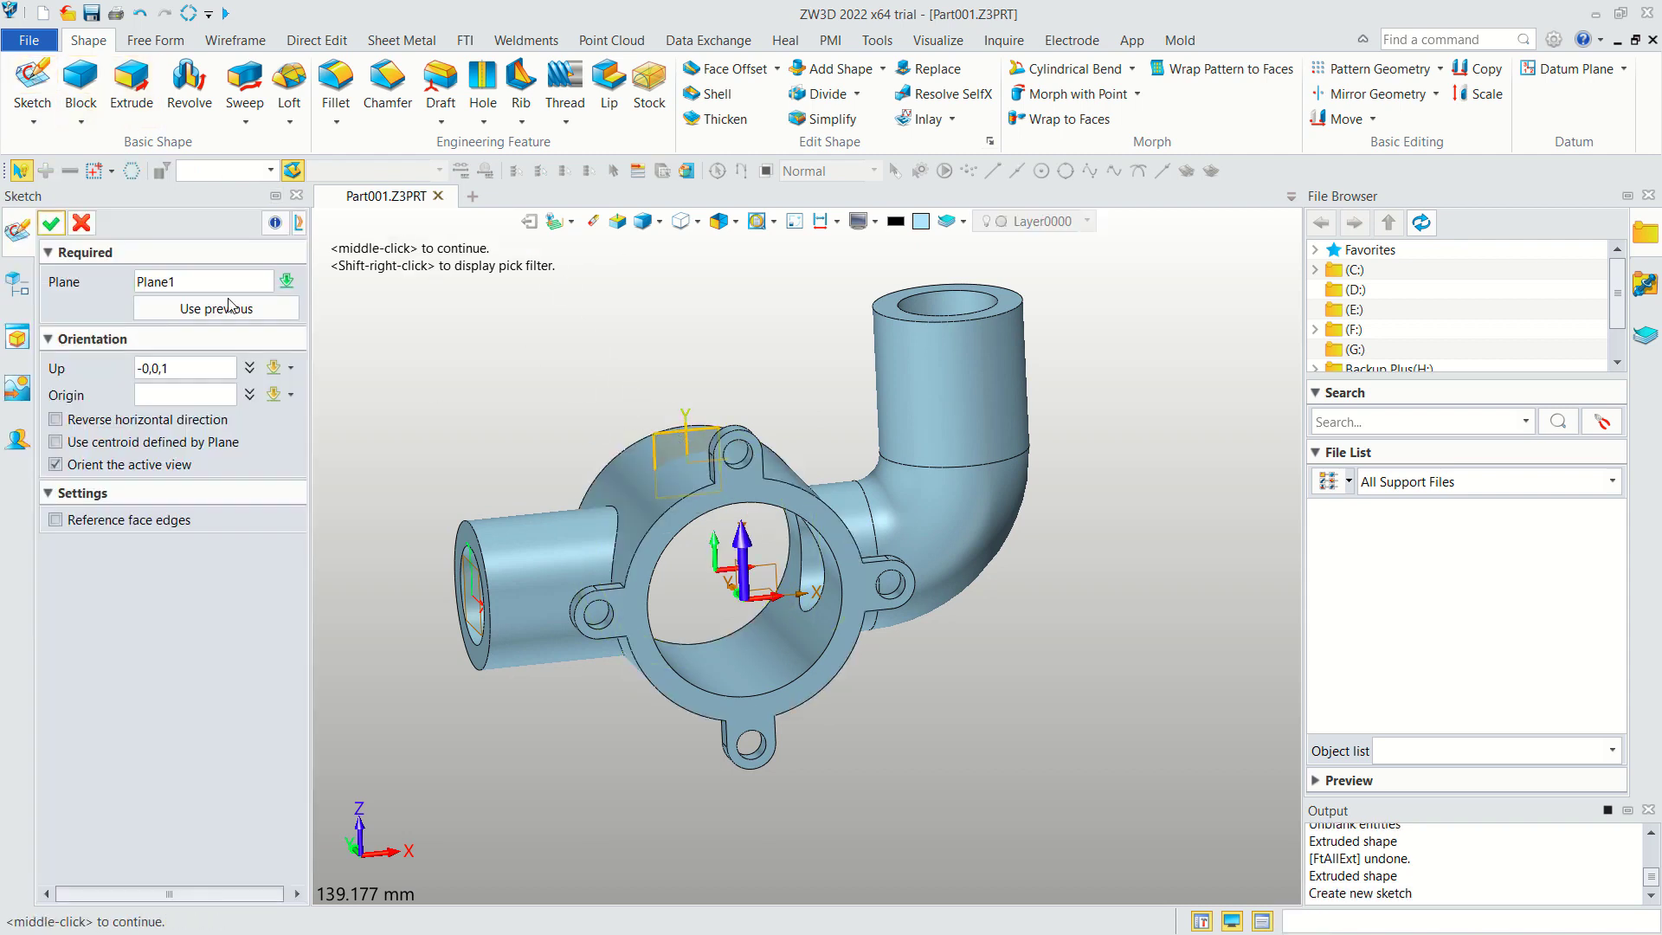
left_click(52, 225)
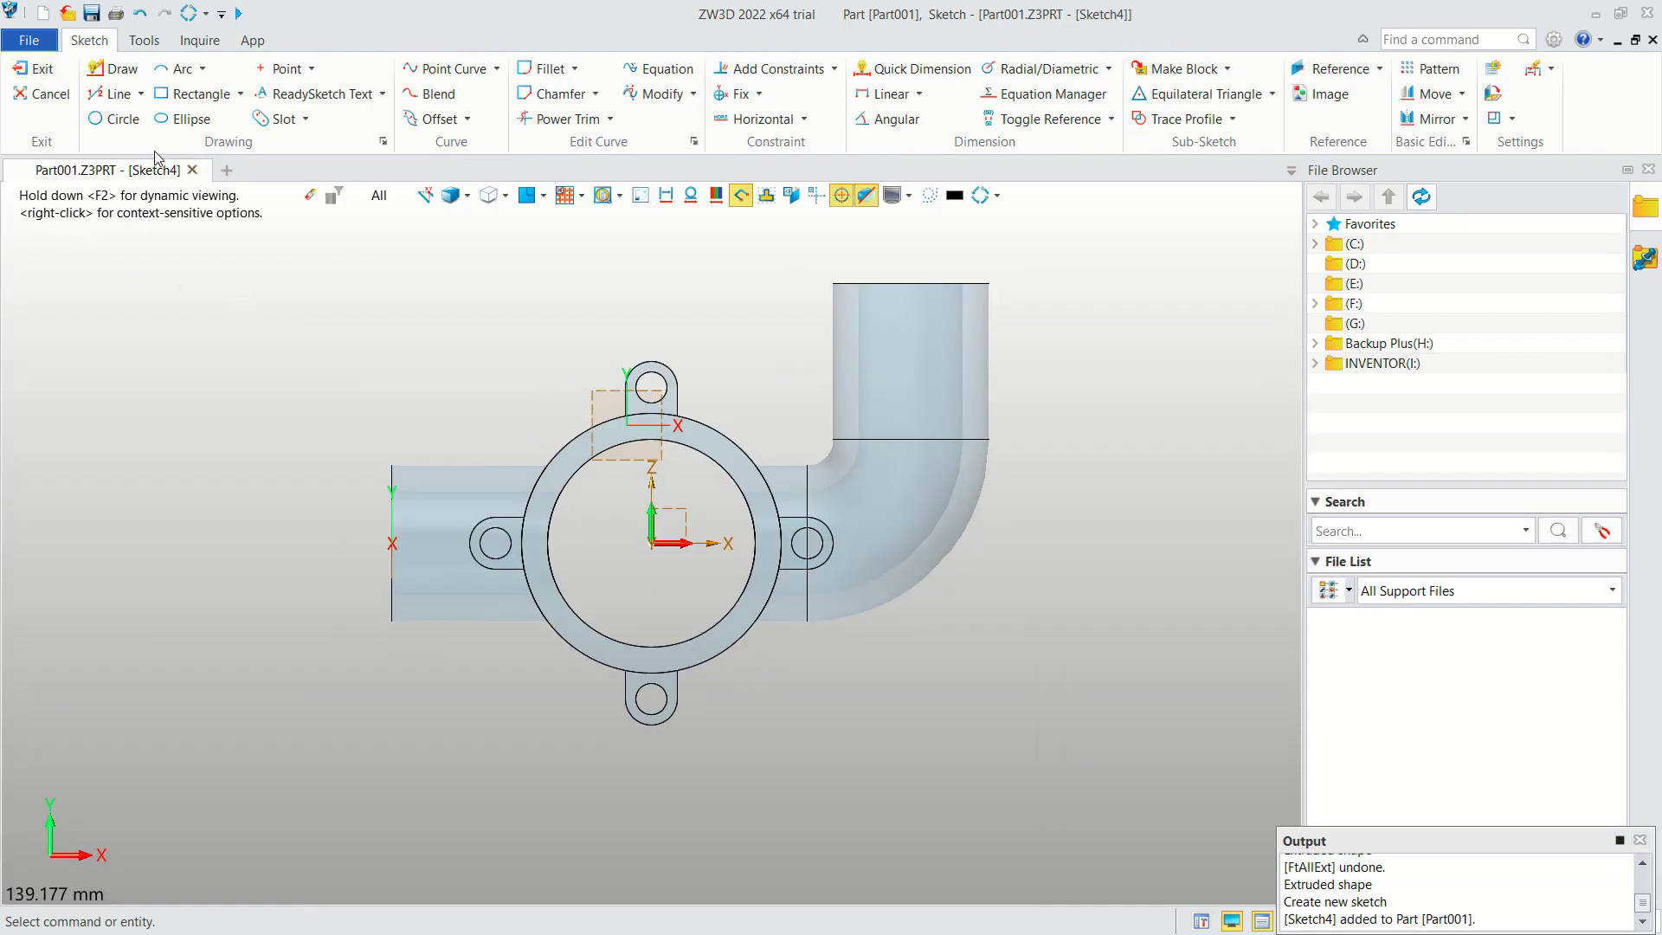
Draw a vertical line running down from the origin.
left_click(112, 93)
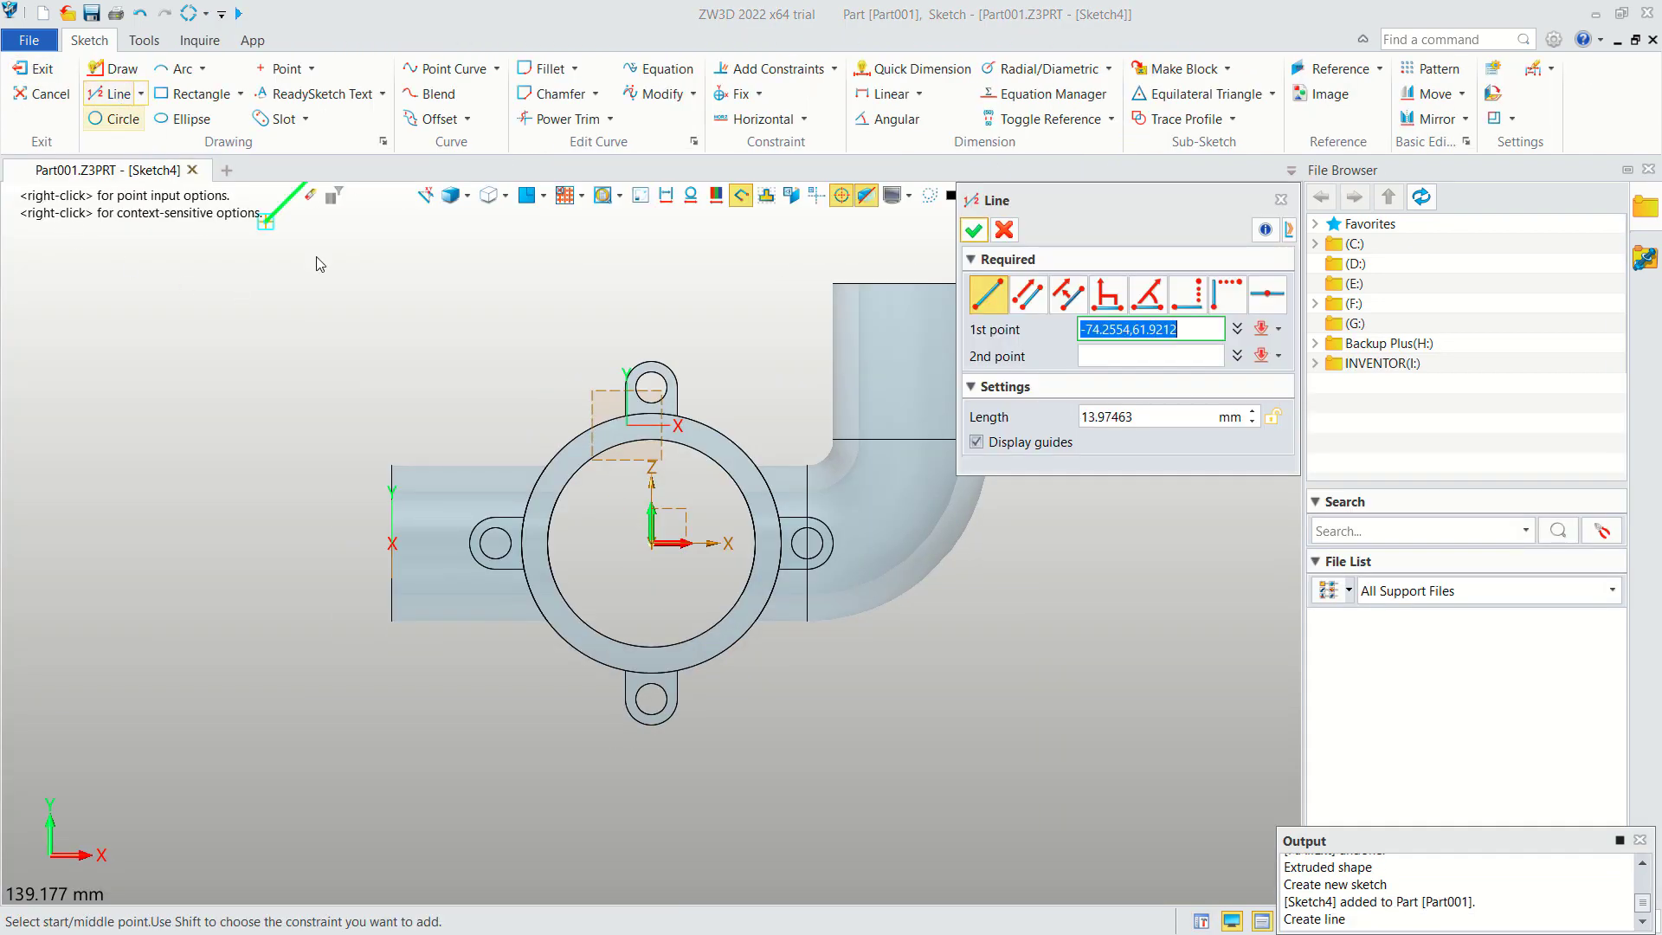
left_click(651, 546)
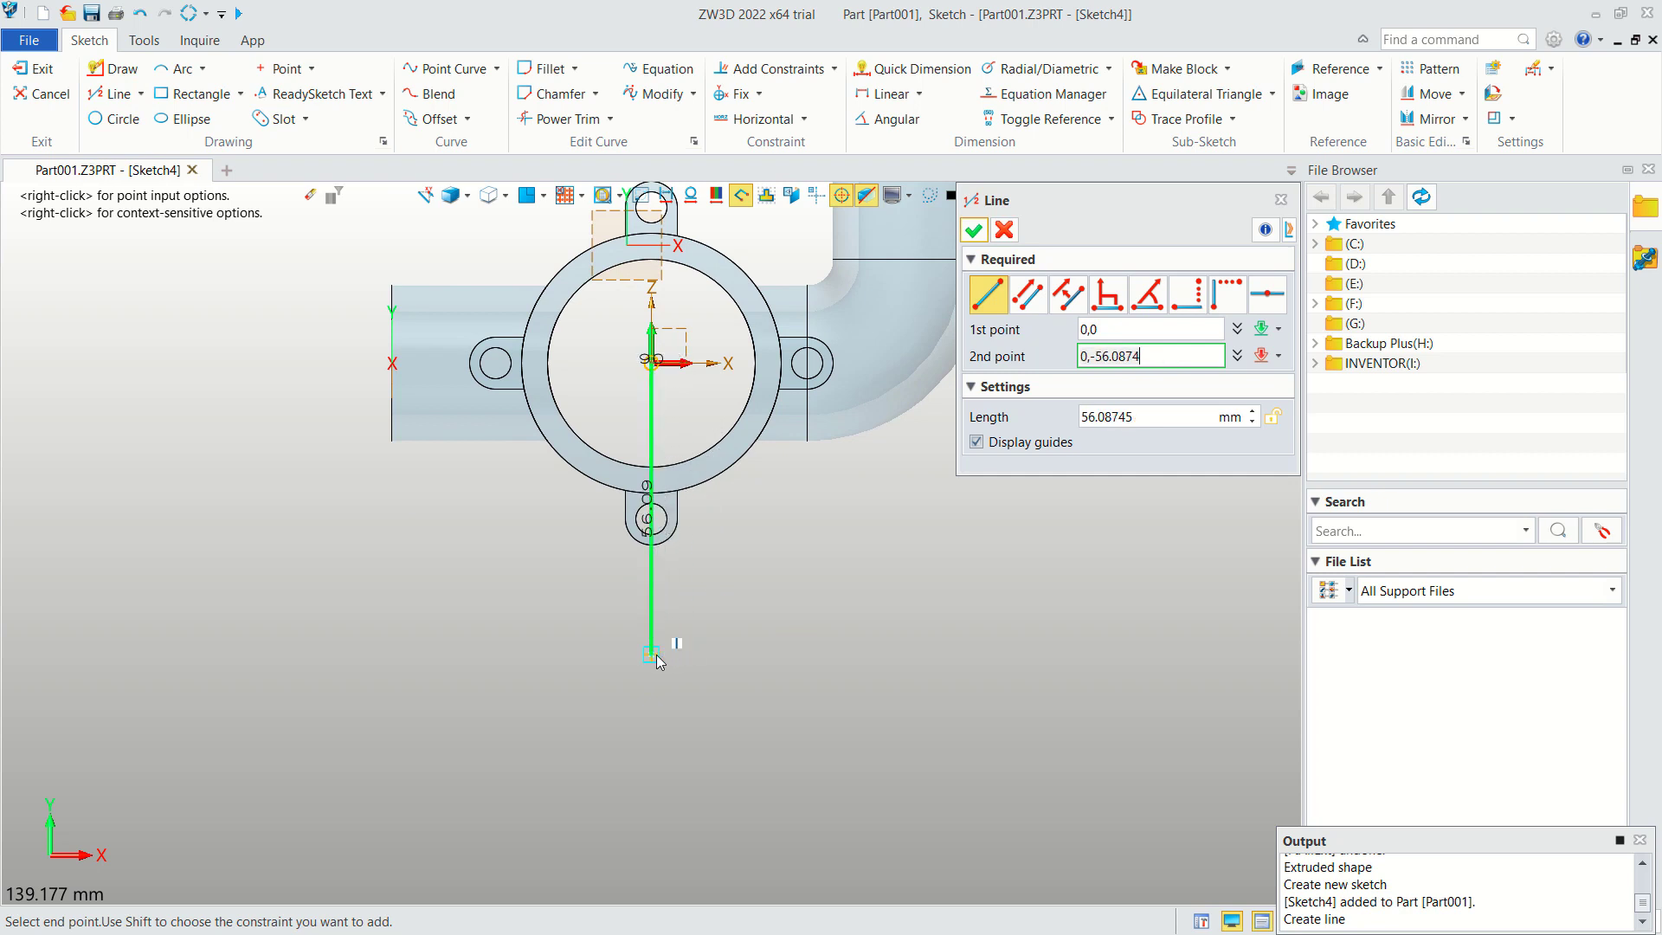
left_click(653, 665)
left_click(975, 229)
Dimension the vertical line to 50 mm and exit the sketch.
left_click(913, 68)
left_click(654, 603)
left_click(767, 585)
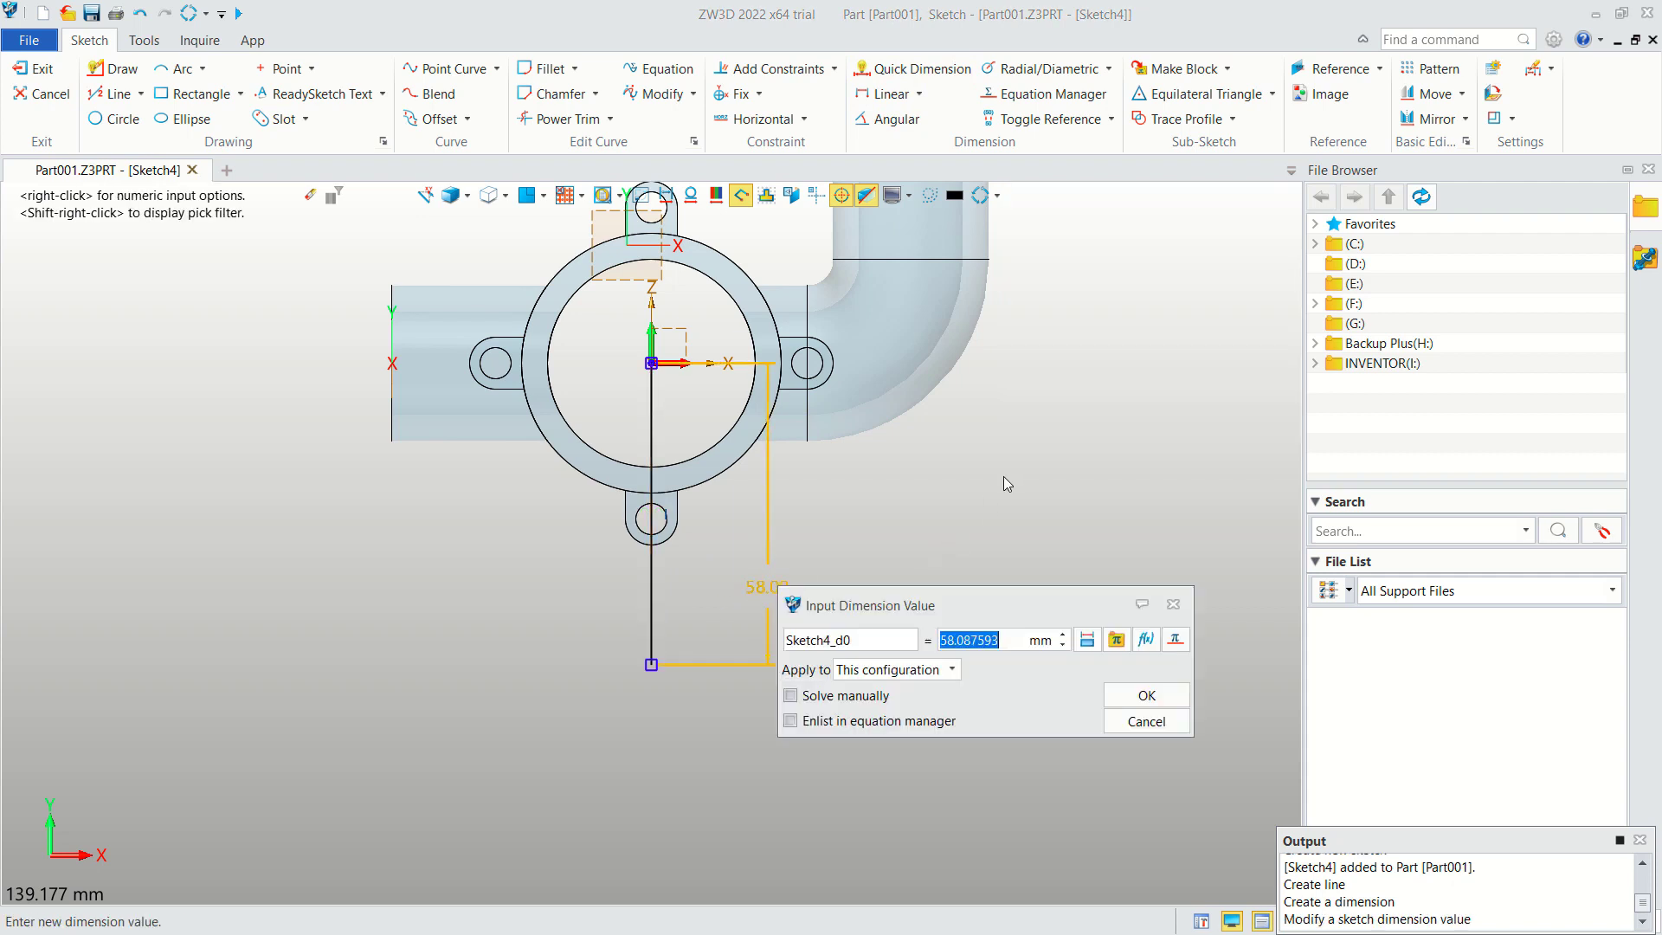
type("50")
left_click(1145, 695)
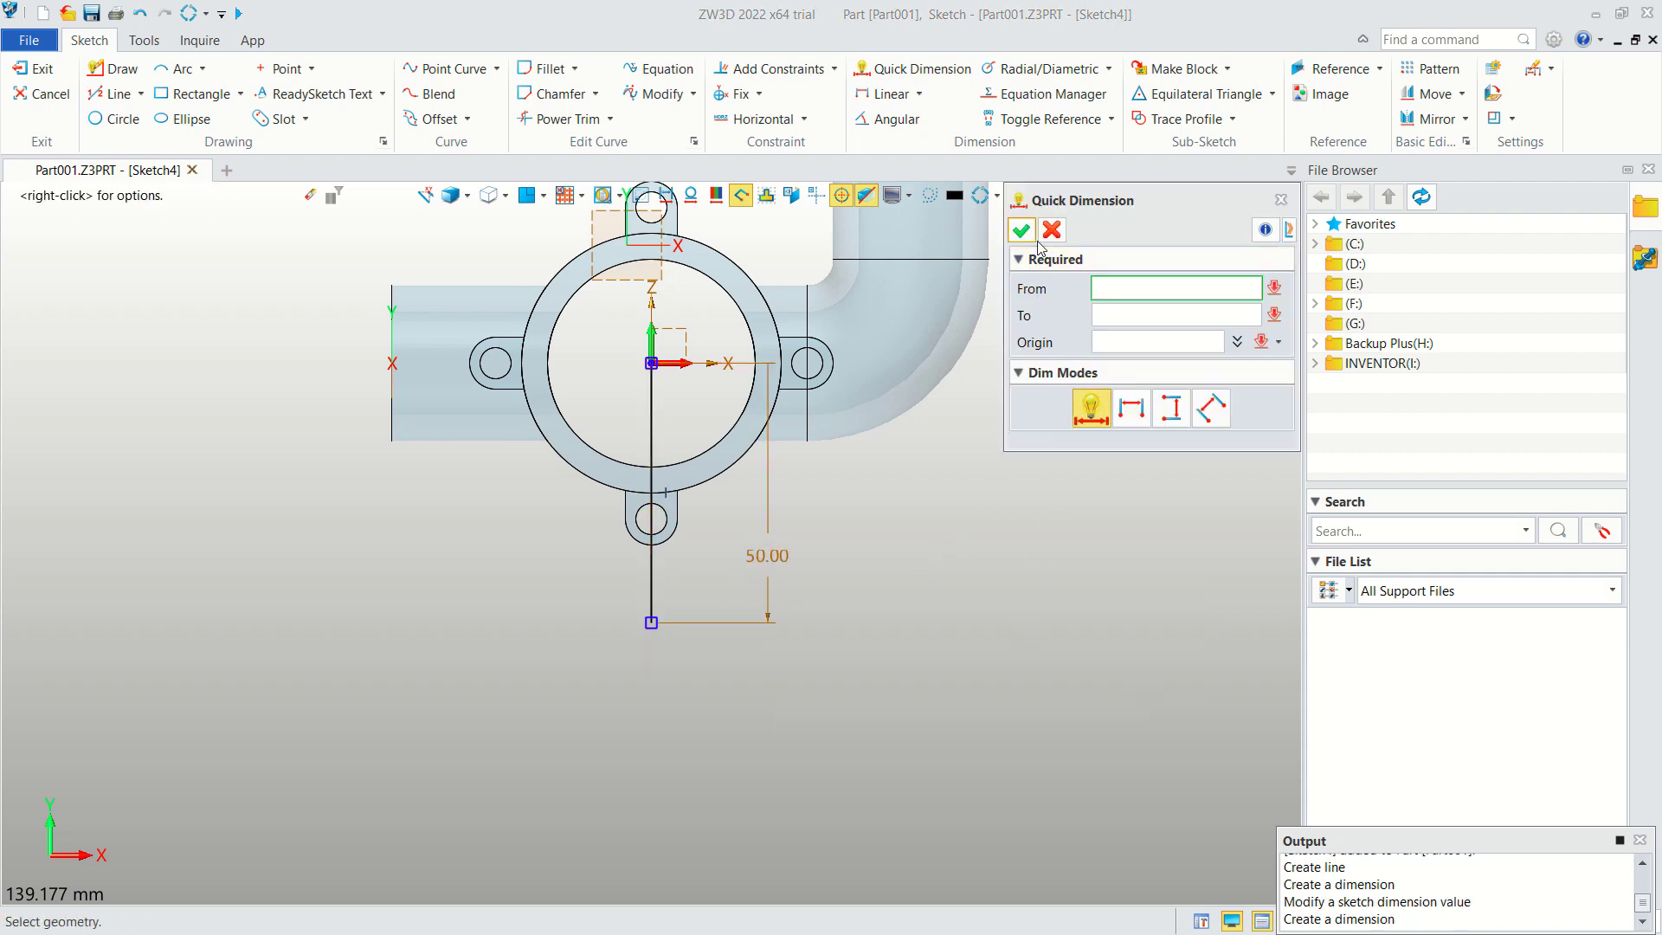
left_click(1021, 230)
left_click(38, 69)
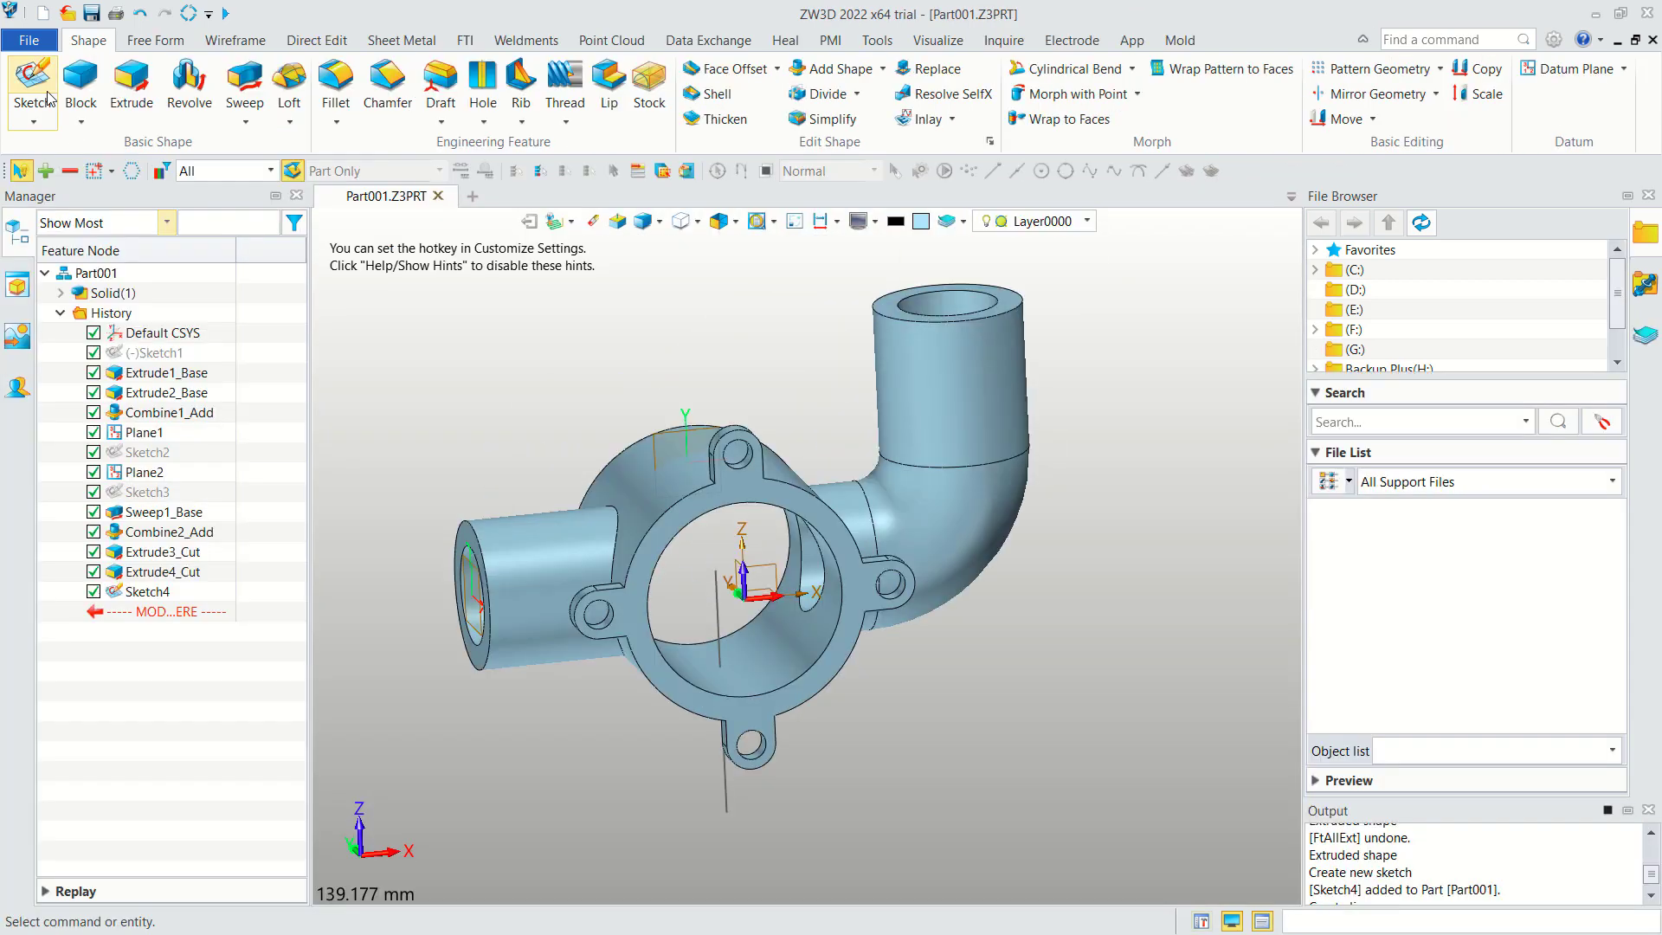
Create datum Plane3 at the downward line's end with offset 0.
left_click(1584, 68)
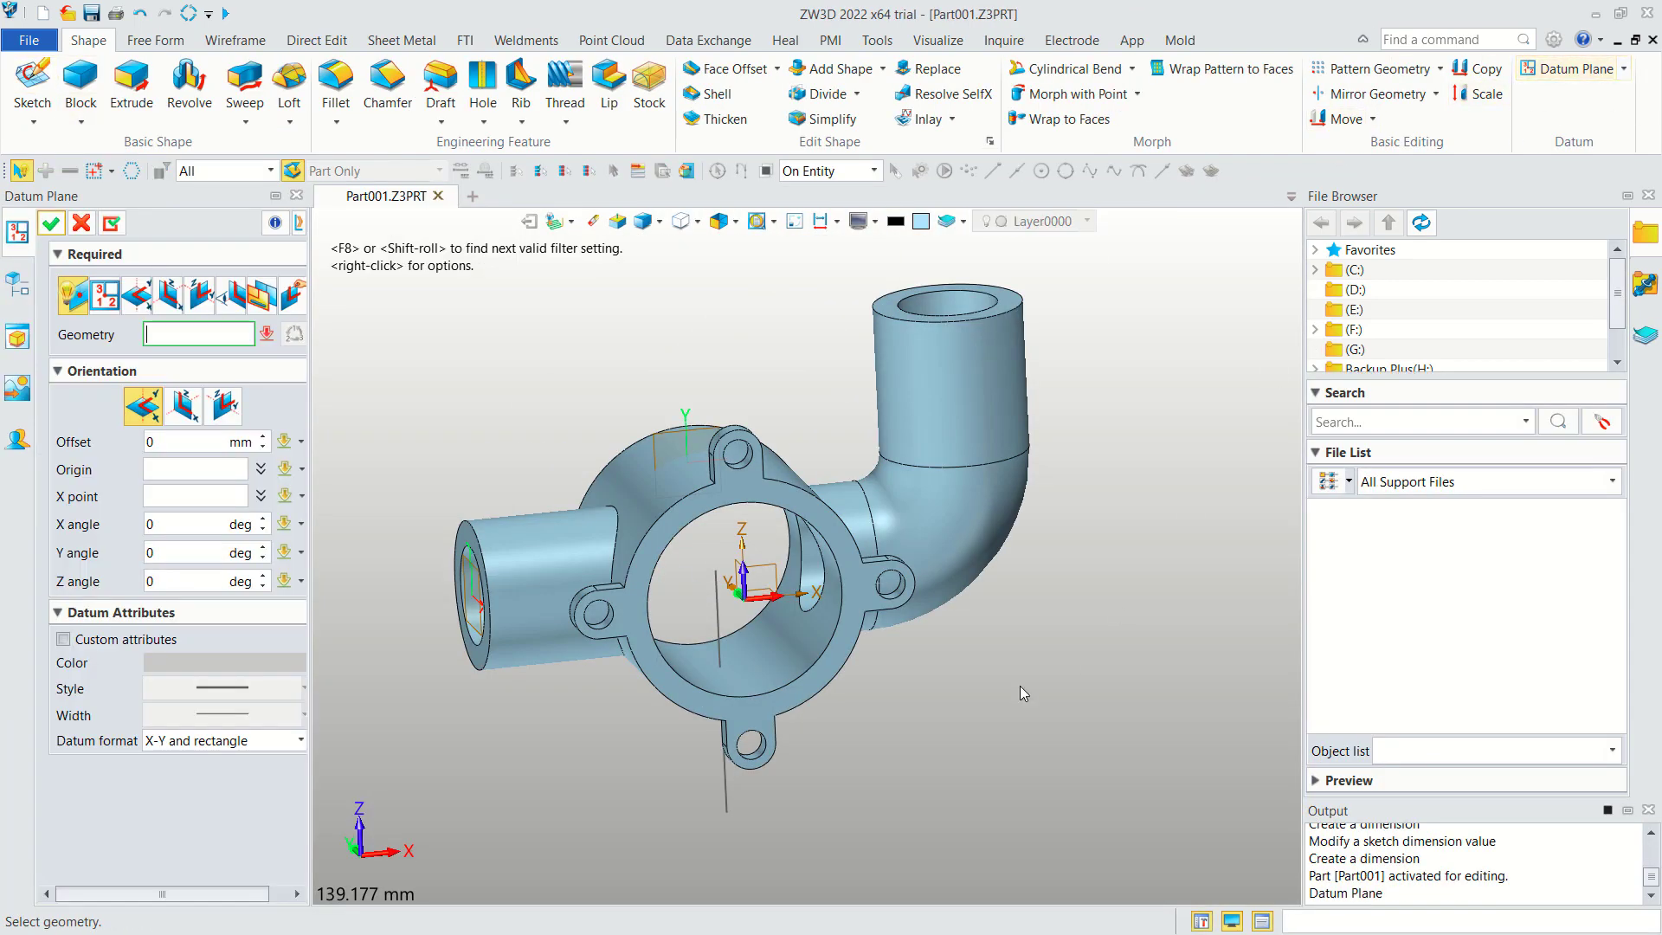
middle_click(726, 817)
right_click_drag(904, 745, 934, 688)
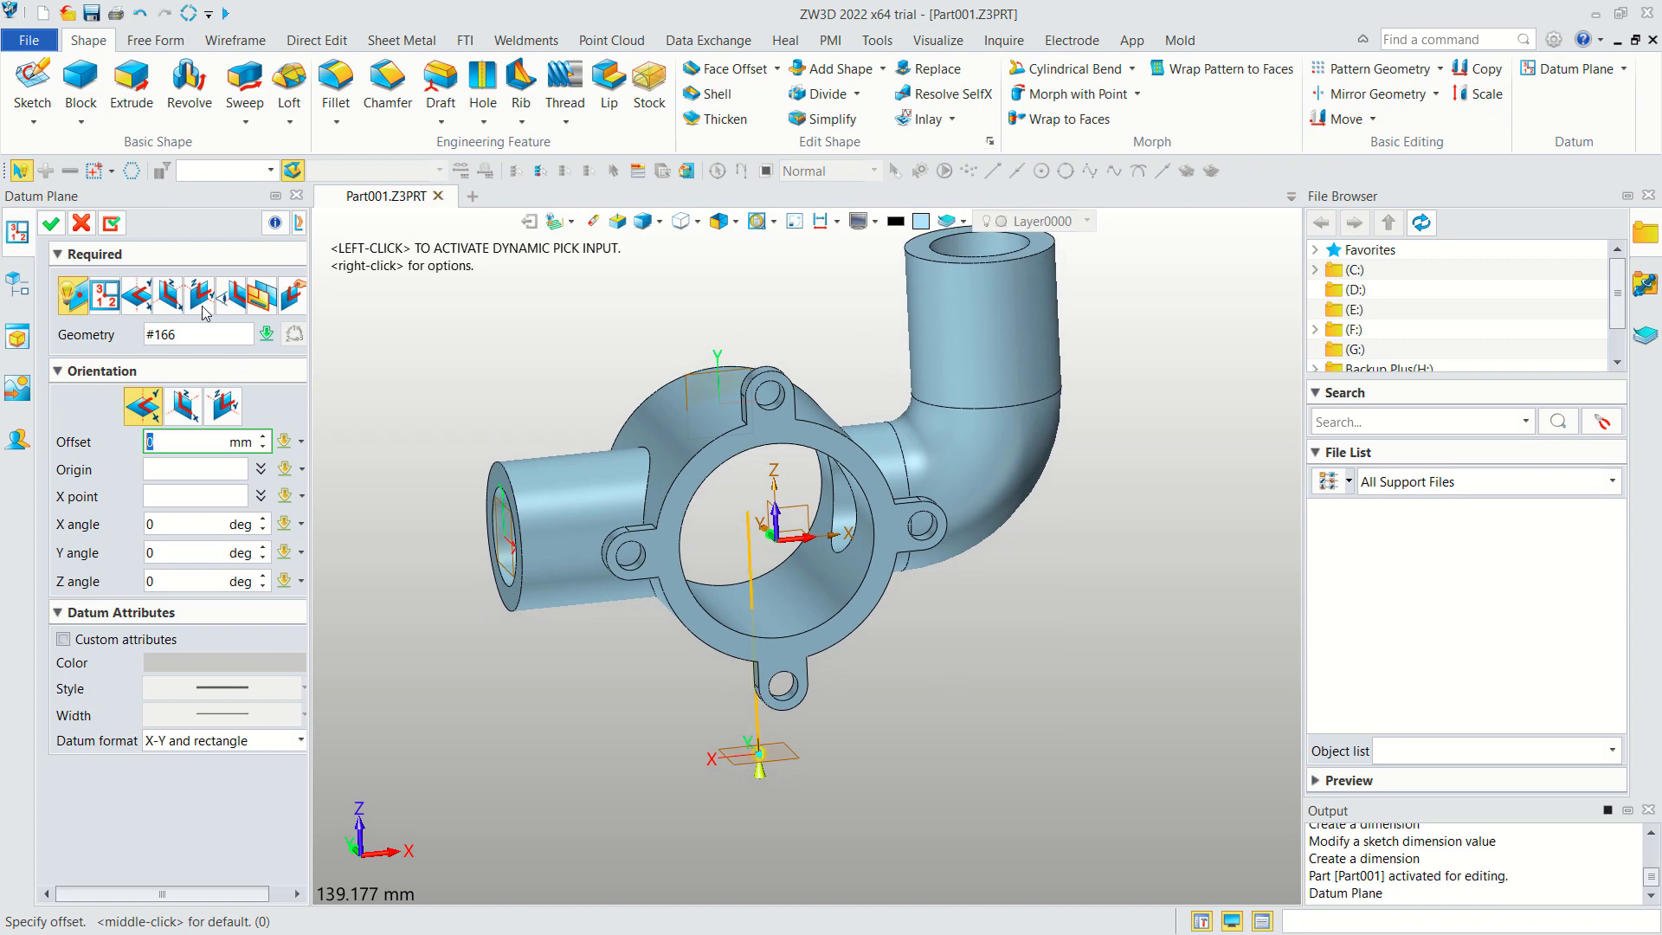
left_click(50, 225)
Start a sketch on Plane3 and draw an R15 circle centred at 0,25.
left_click(32, 82)
left_click(789, 751)
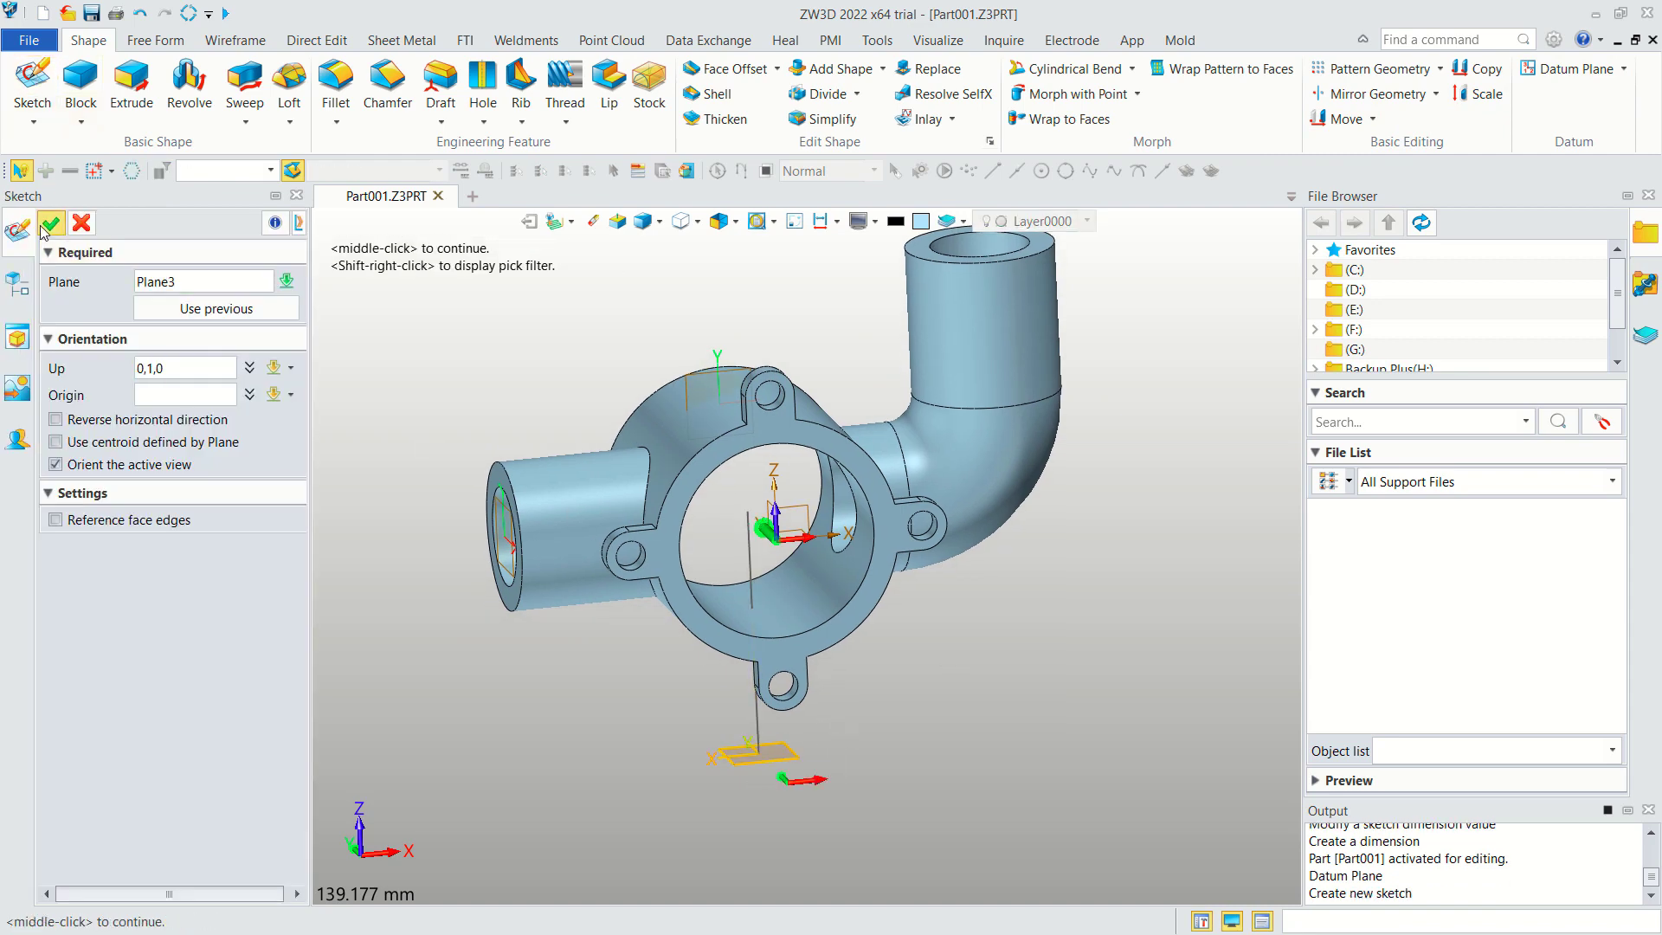
left_click(51, 225)
left_click(115, 119)
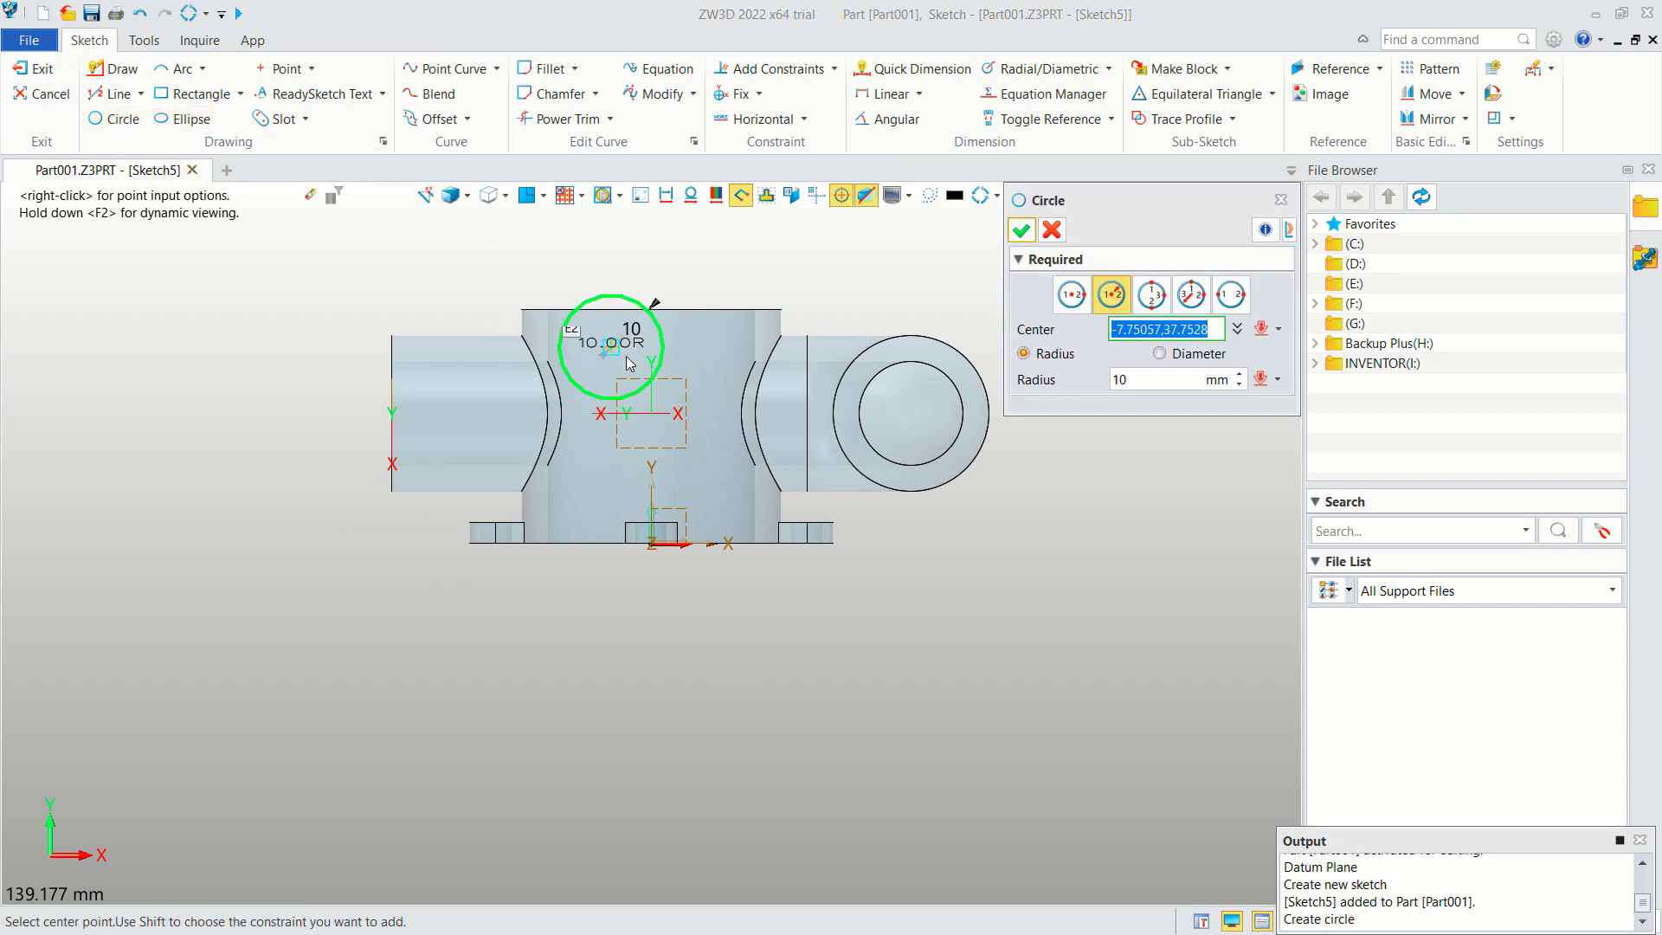
left_click(651, 416)
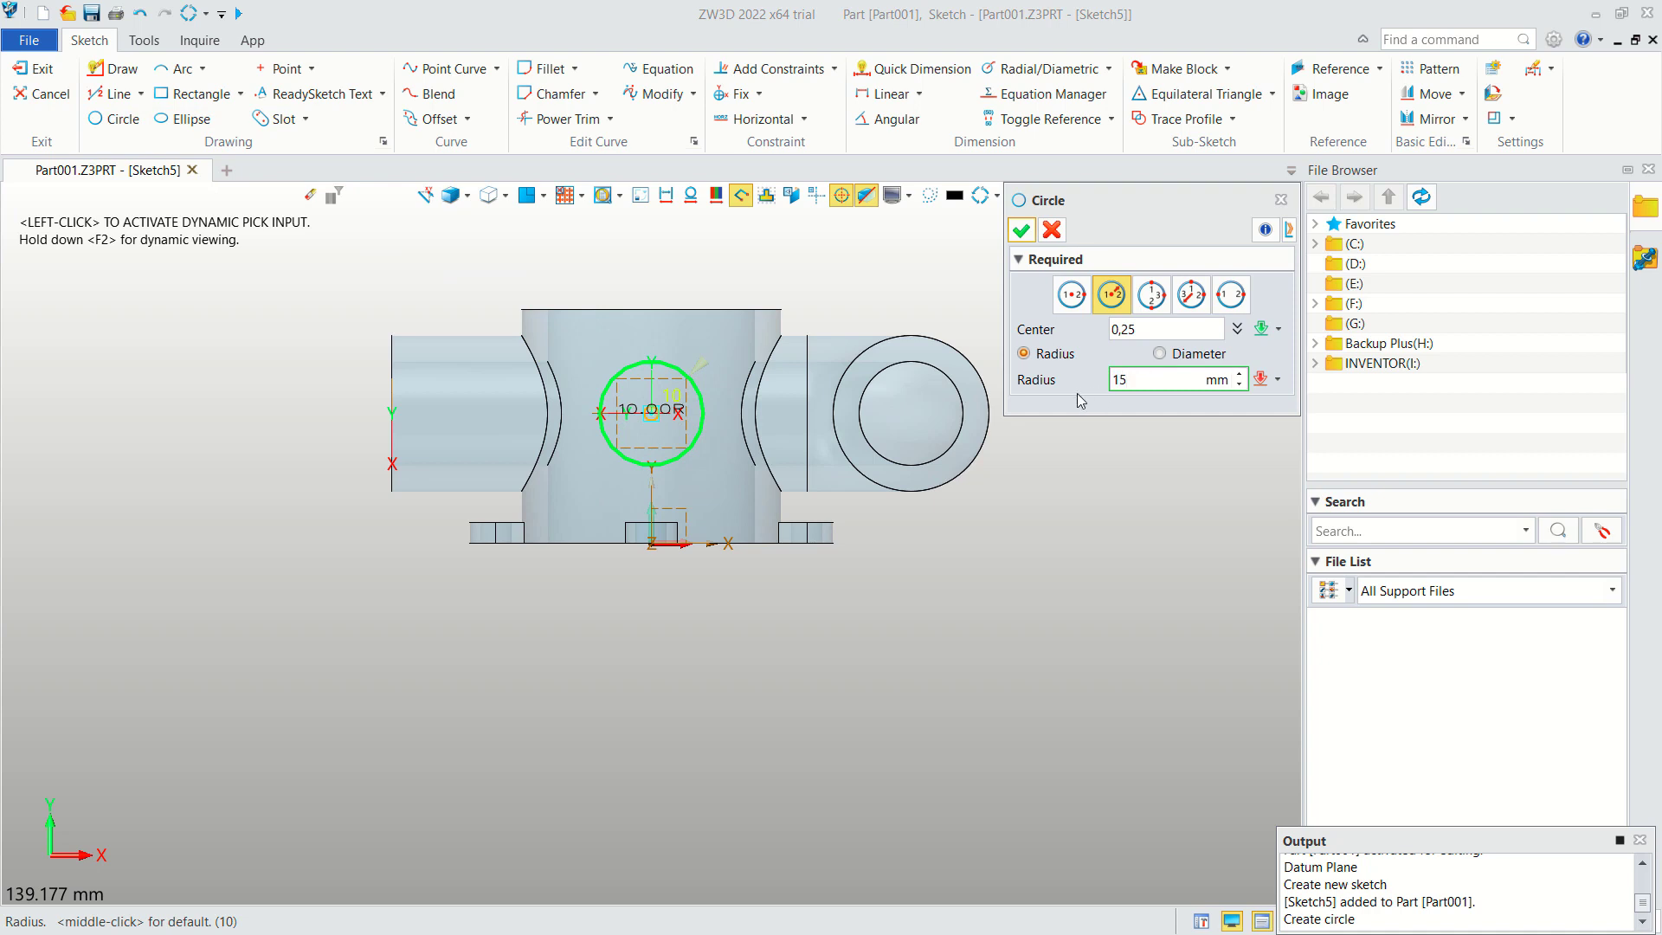
key("Return")
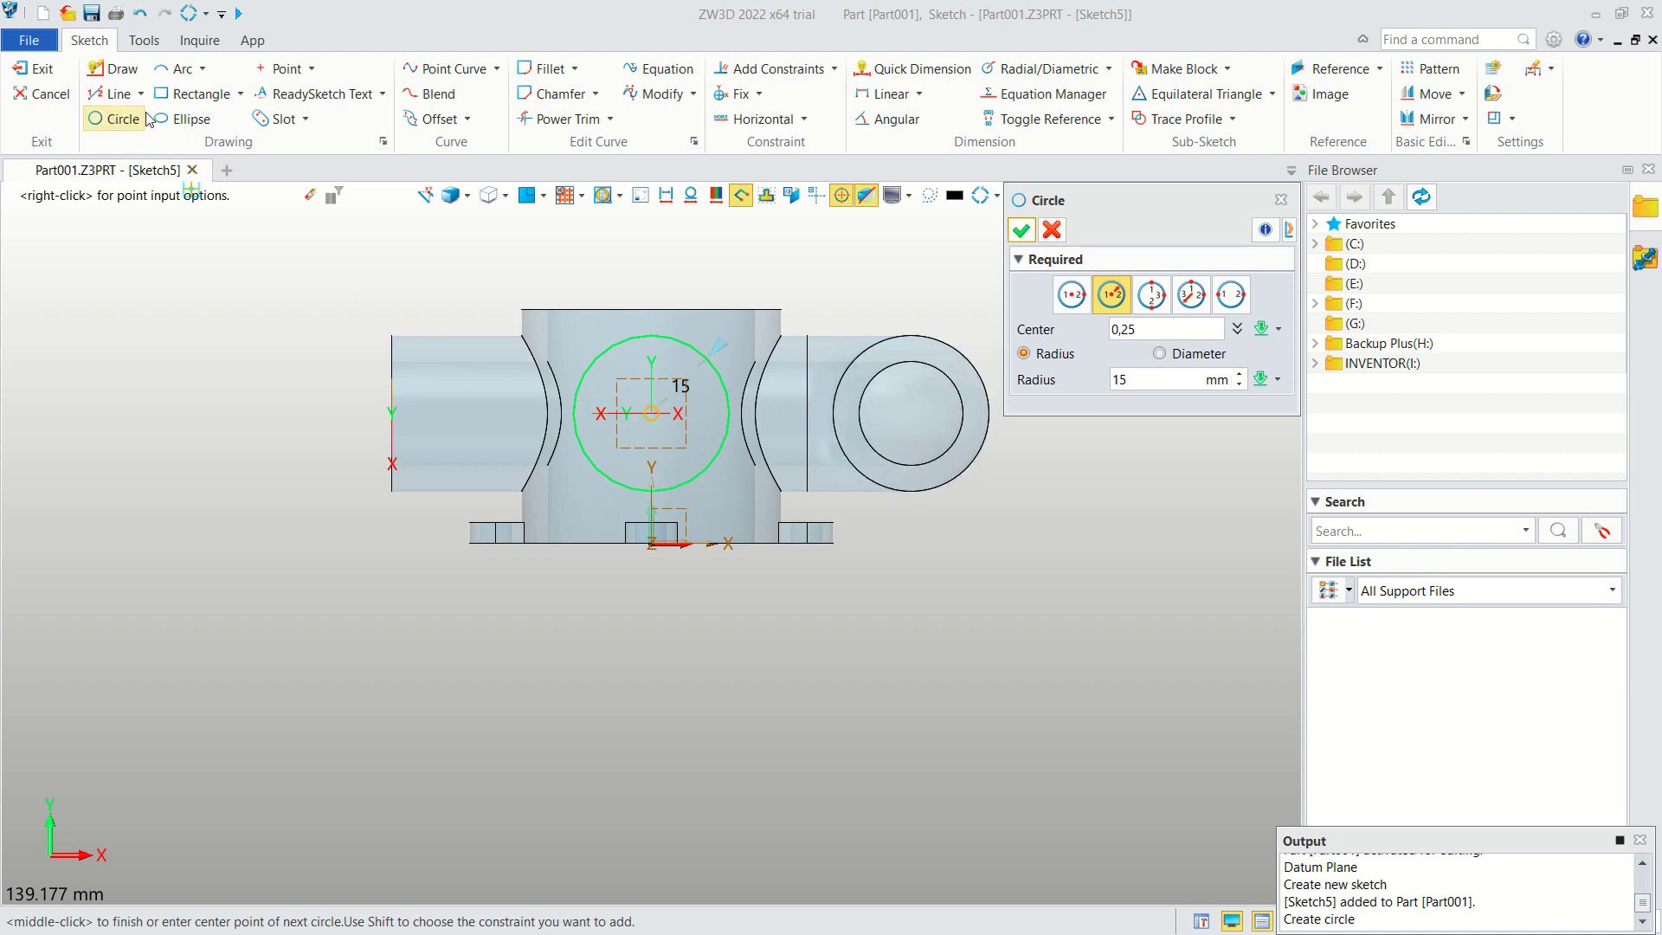
left_click(1021, 229)
Add a concentric R10 circle and exit the sketch.
left_click(92, 113)
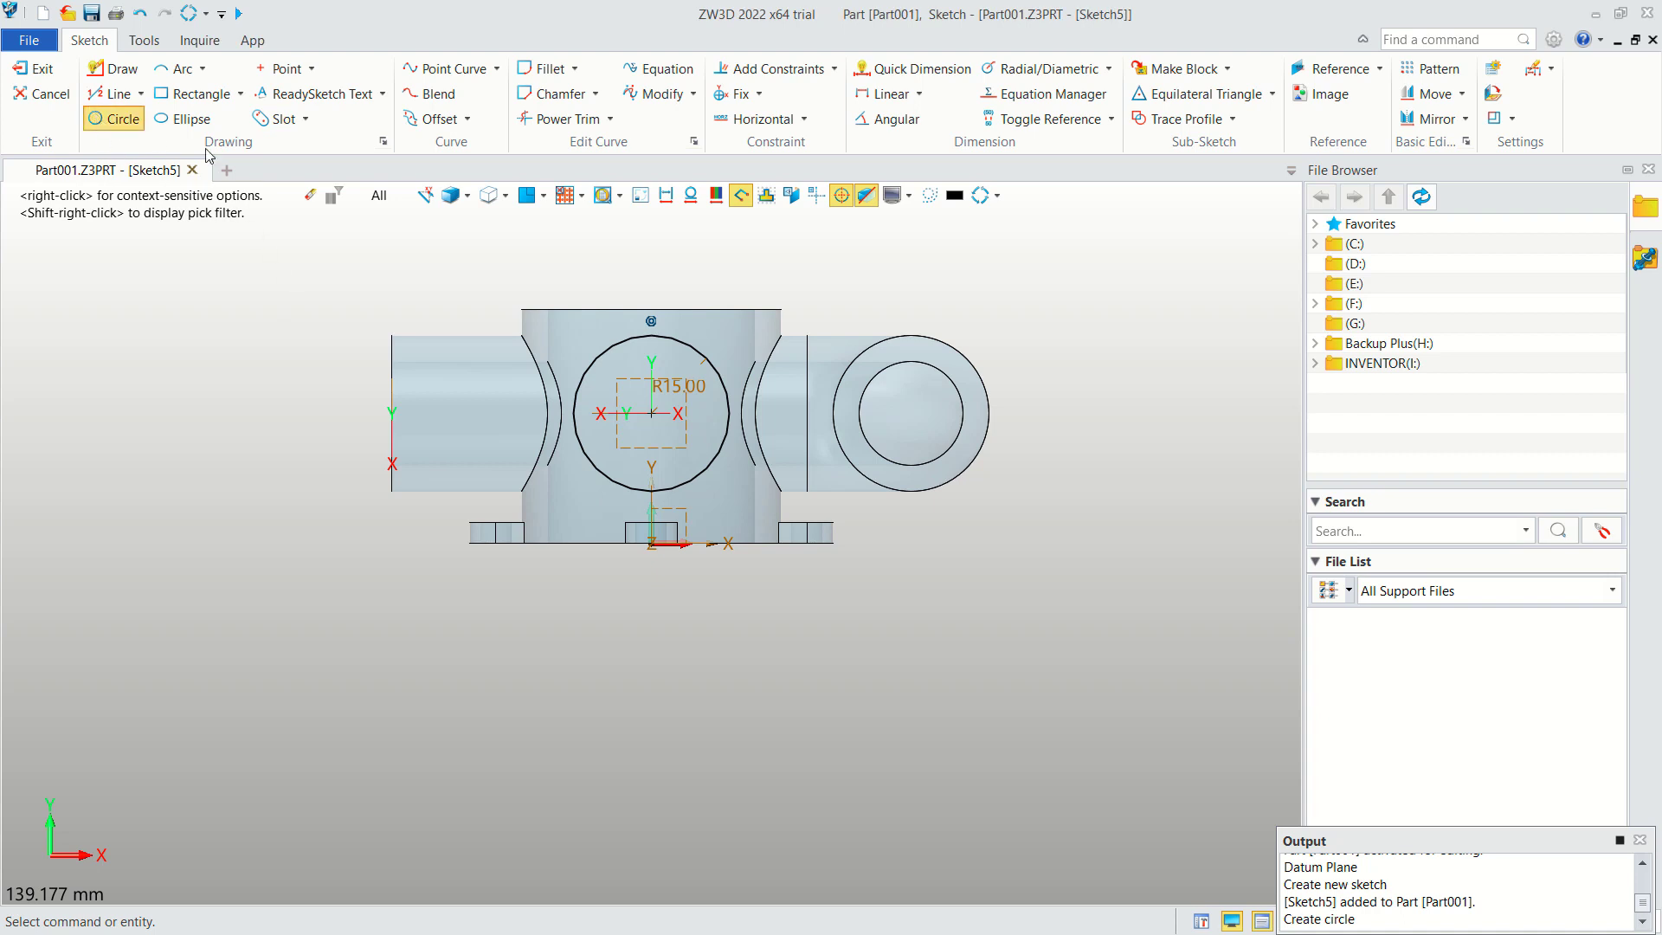
left_click(651, 413)
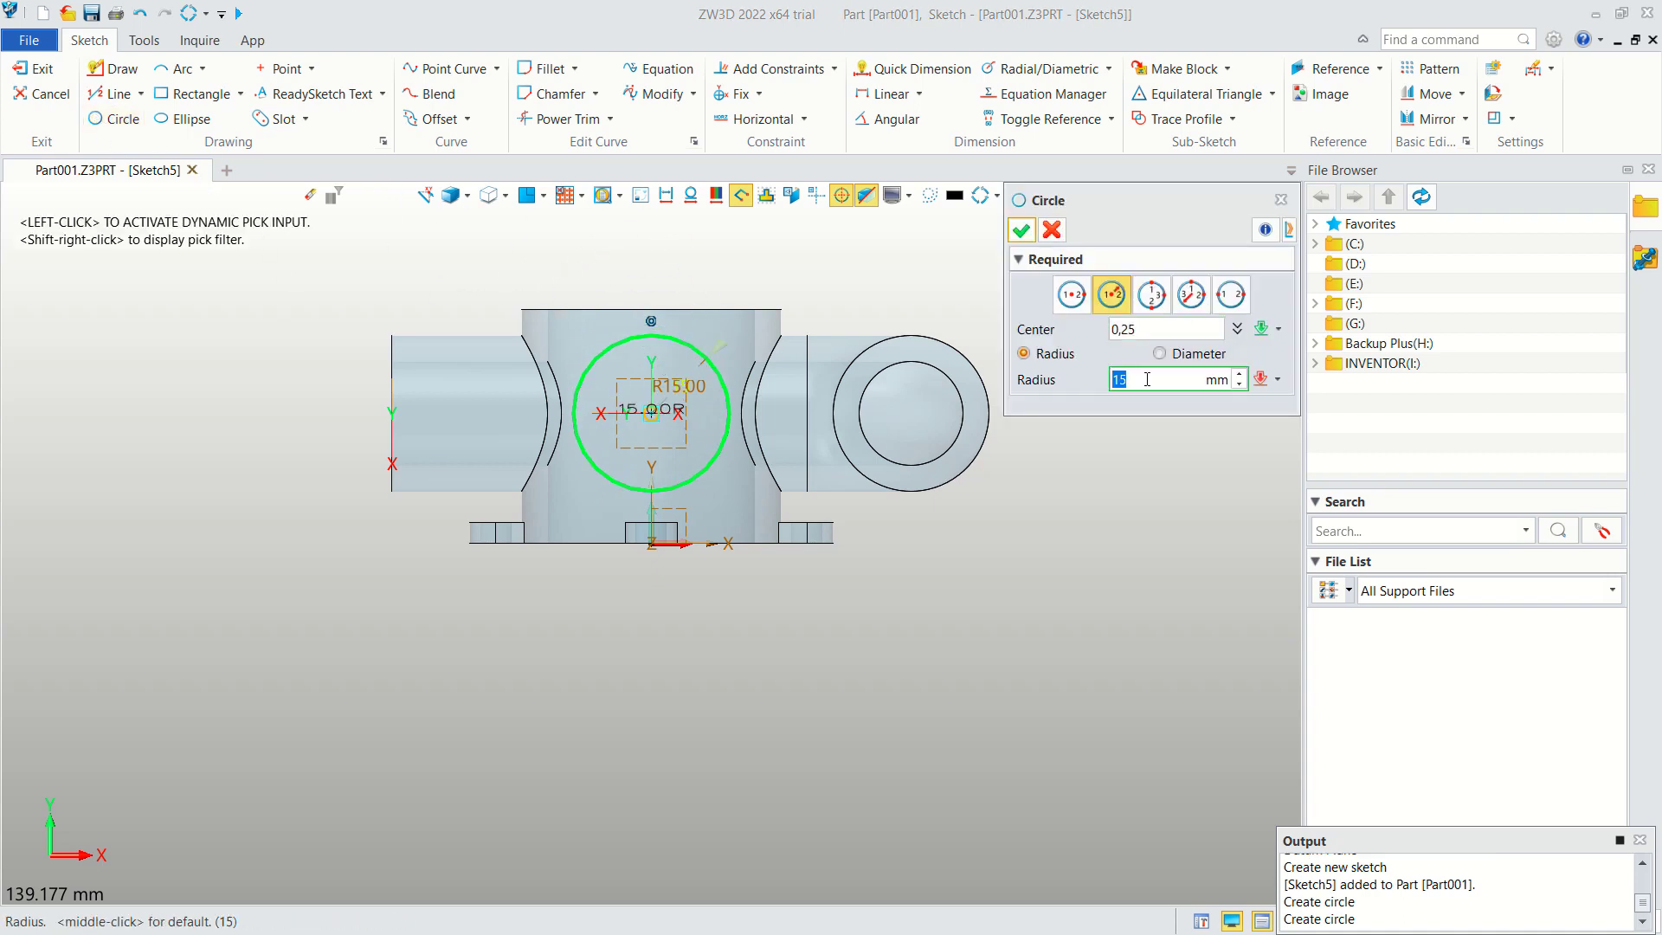
type("10")
left_click(1021, 230)
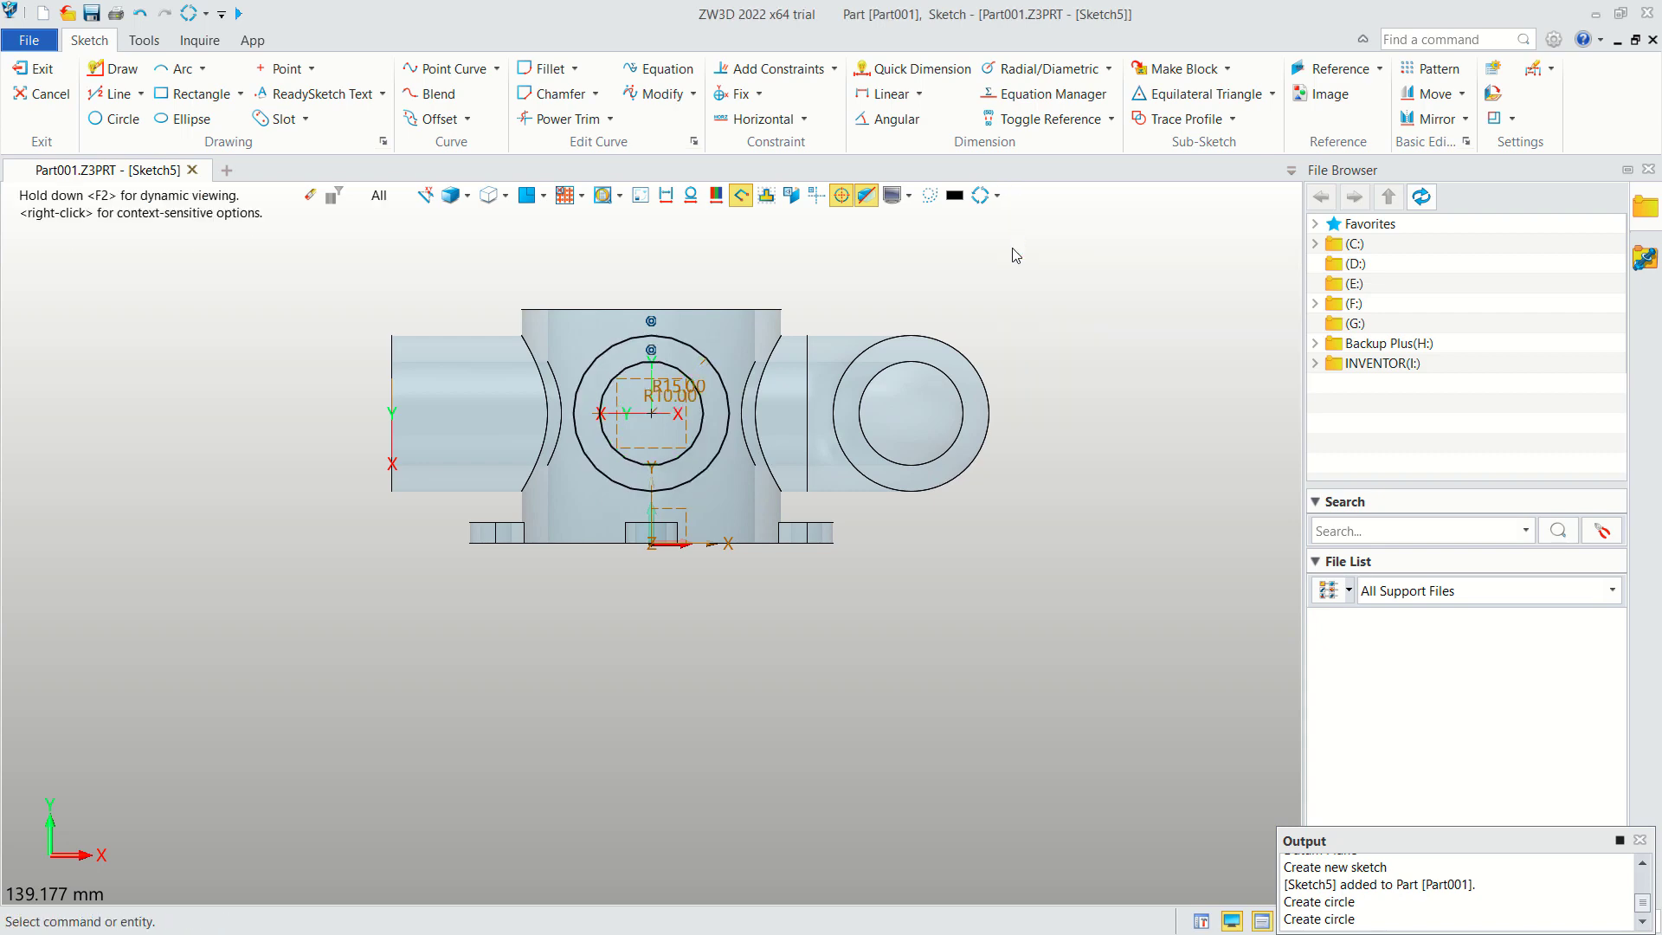
left_click(52, 74)
middle_click_drag(1142, 682, 1144, 681)
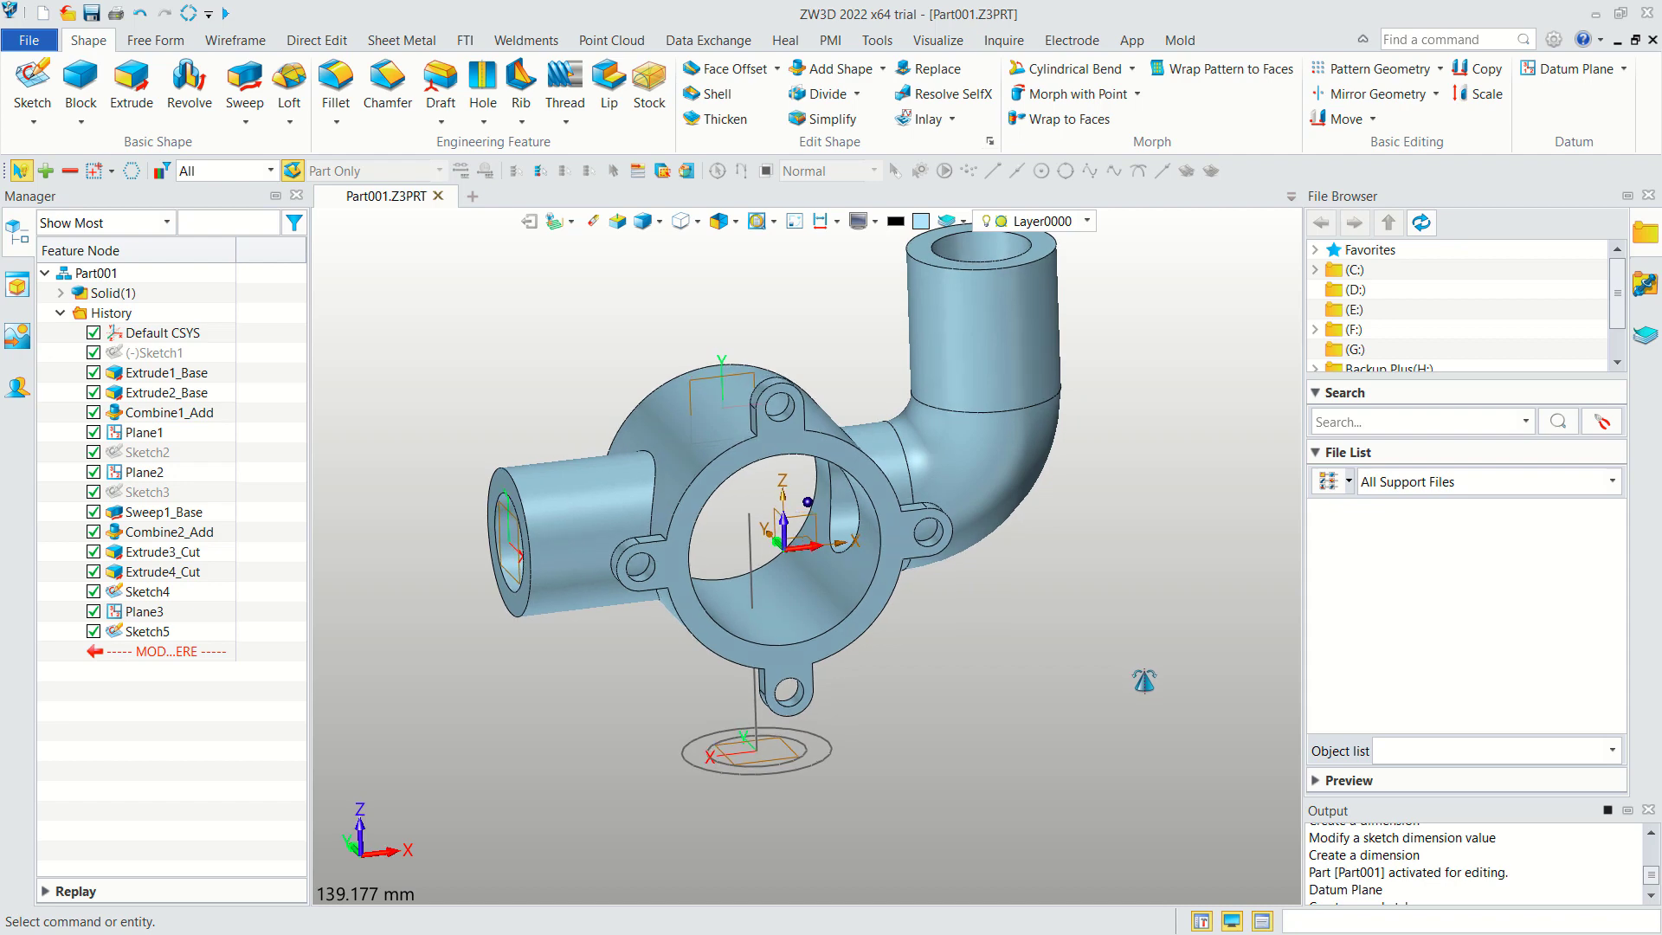
Extrude the Sketch5 region 44.5 mm one side as a new Base body.
left_click(131, 87)
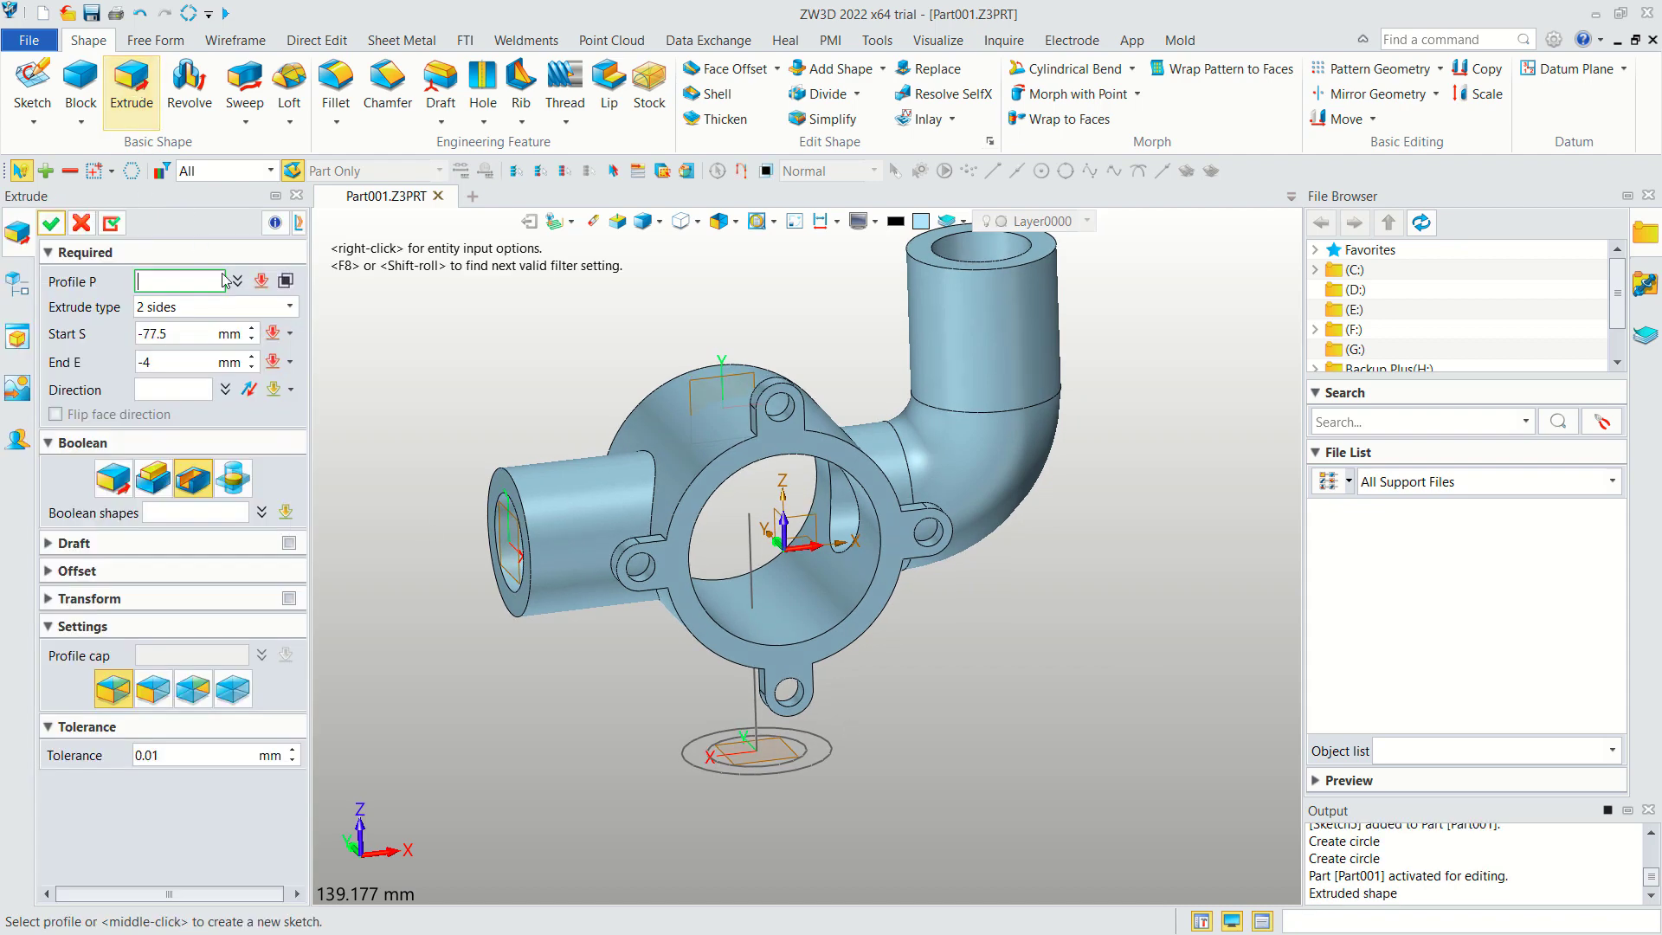
left_click(813, 772)
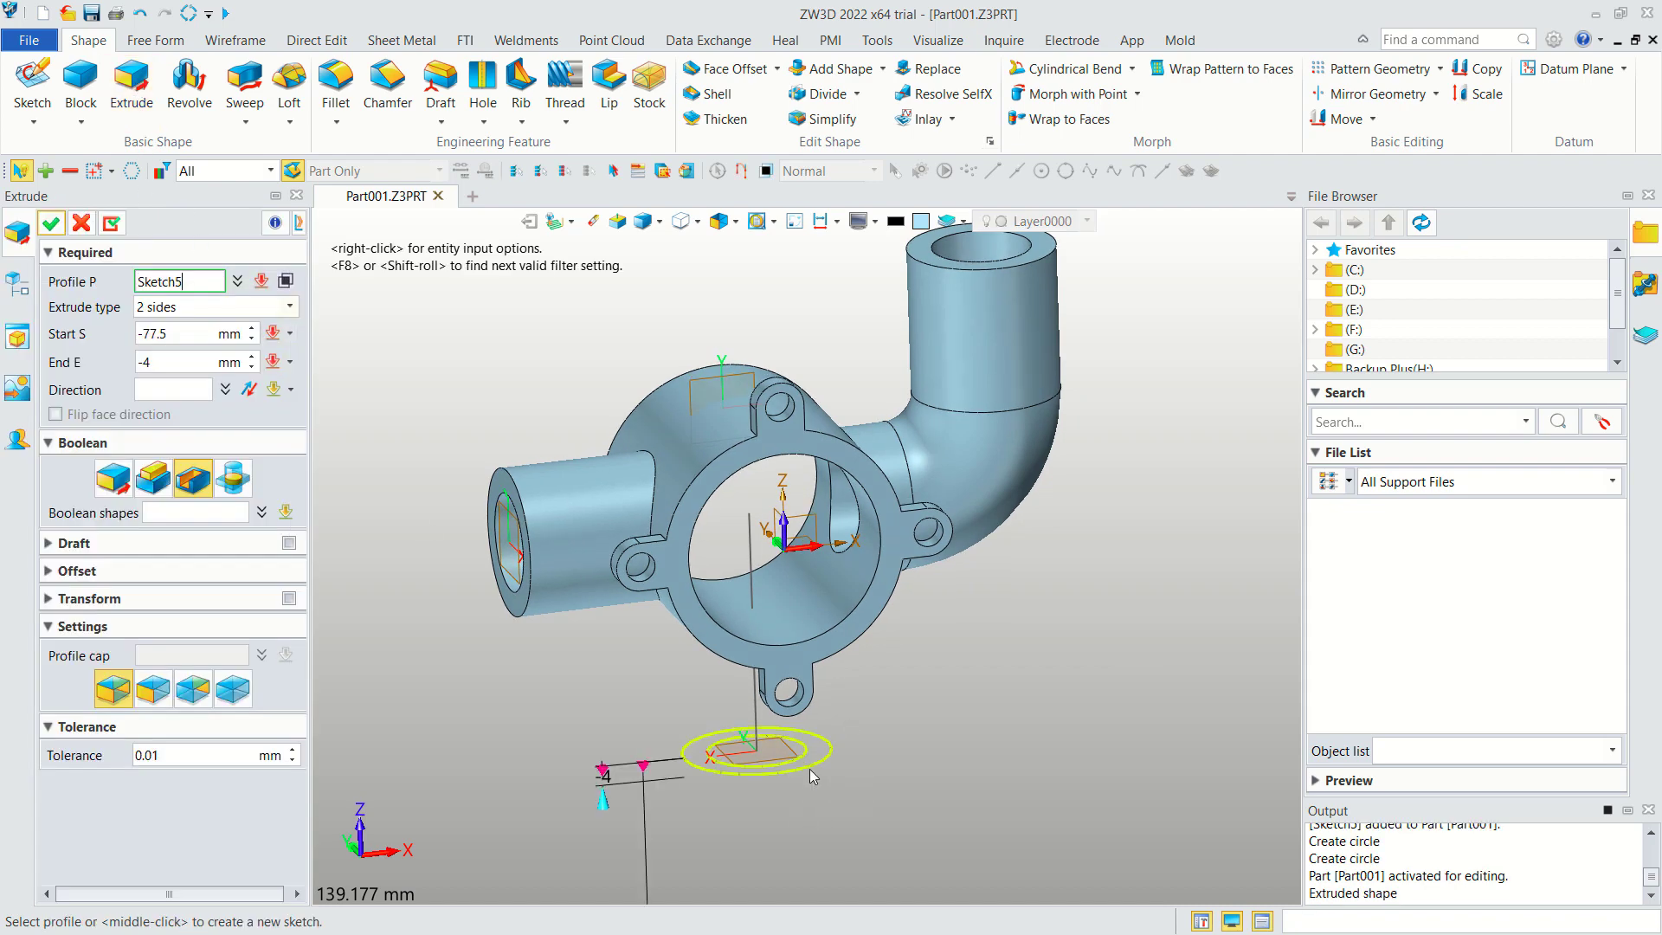
middle_click(612, 807)
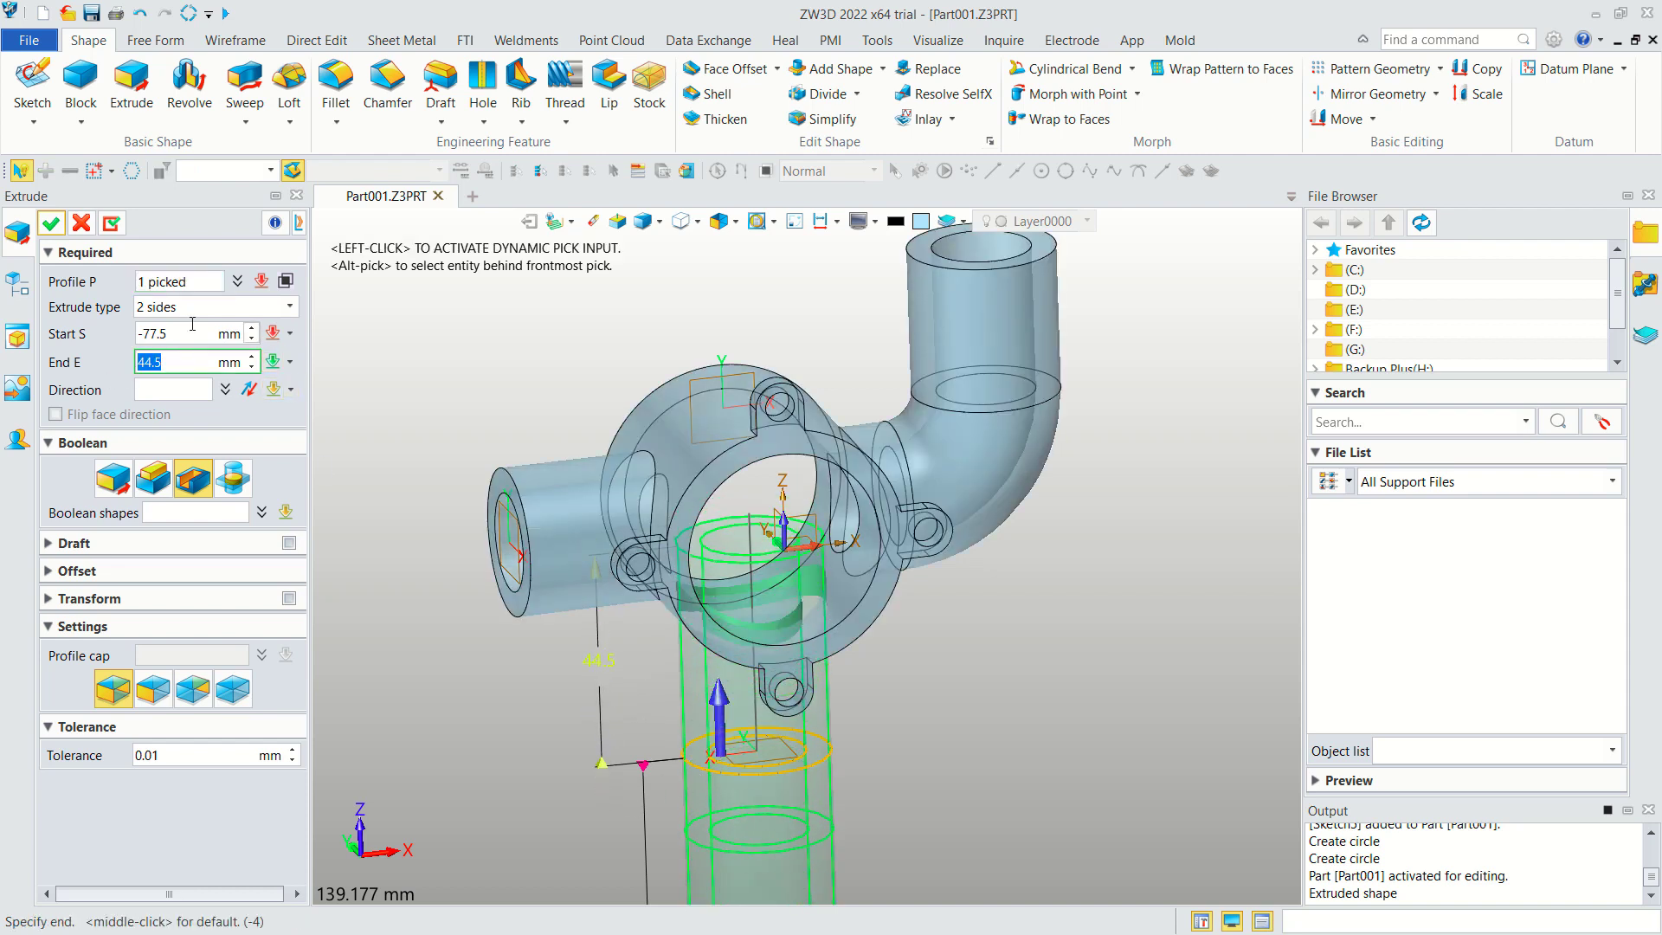
left_click(290, 309)
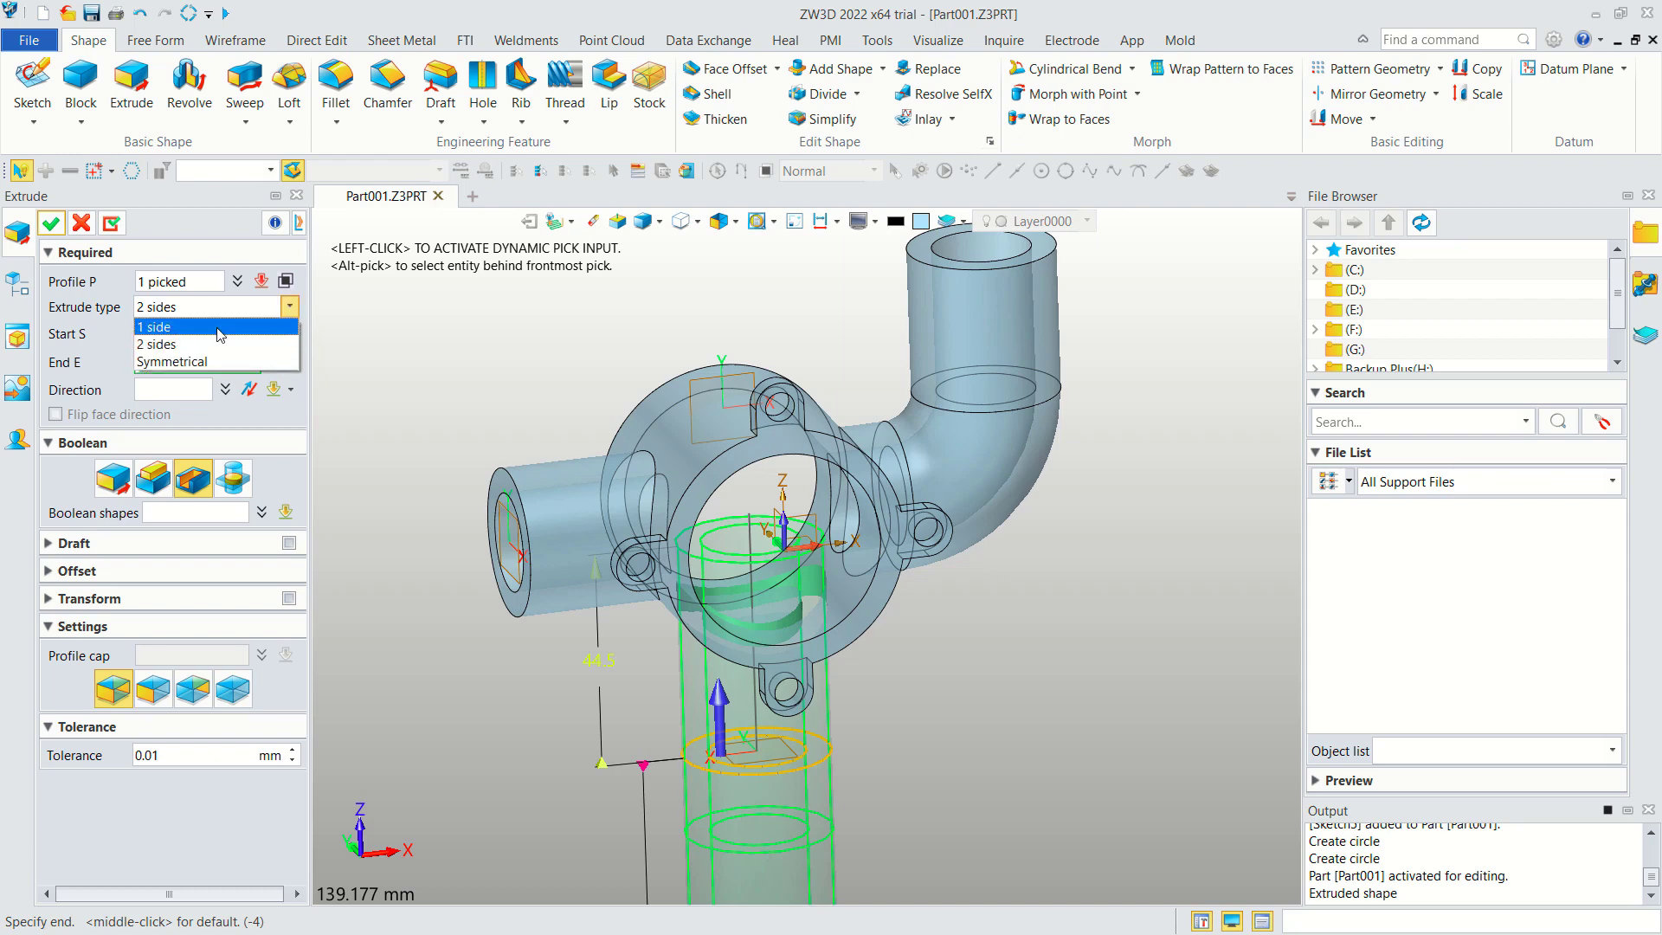
left_click(221, 333)
right_click_drag(964, 728, 588, 609)
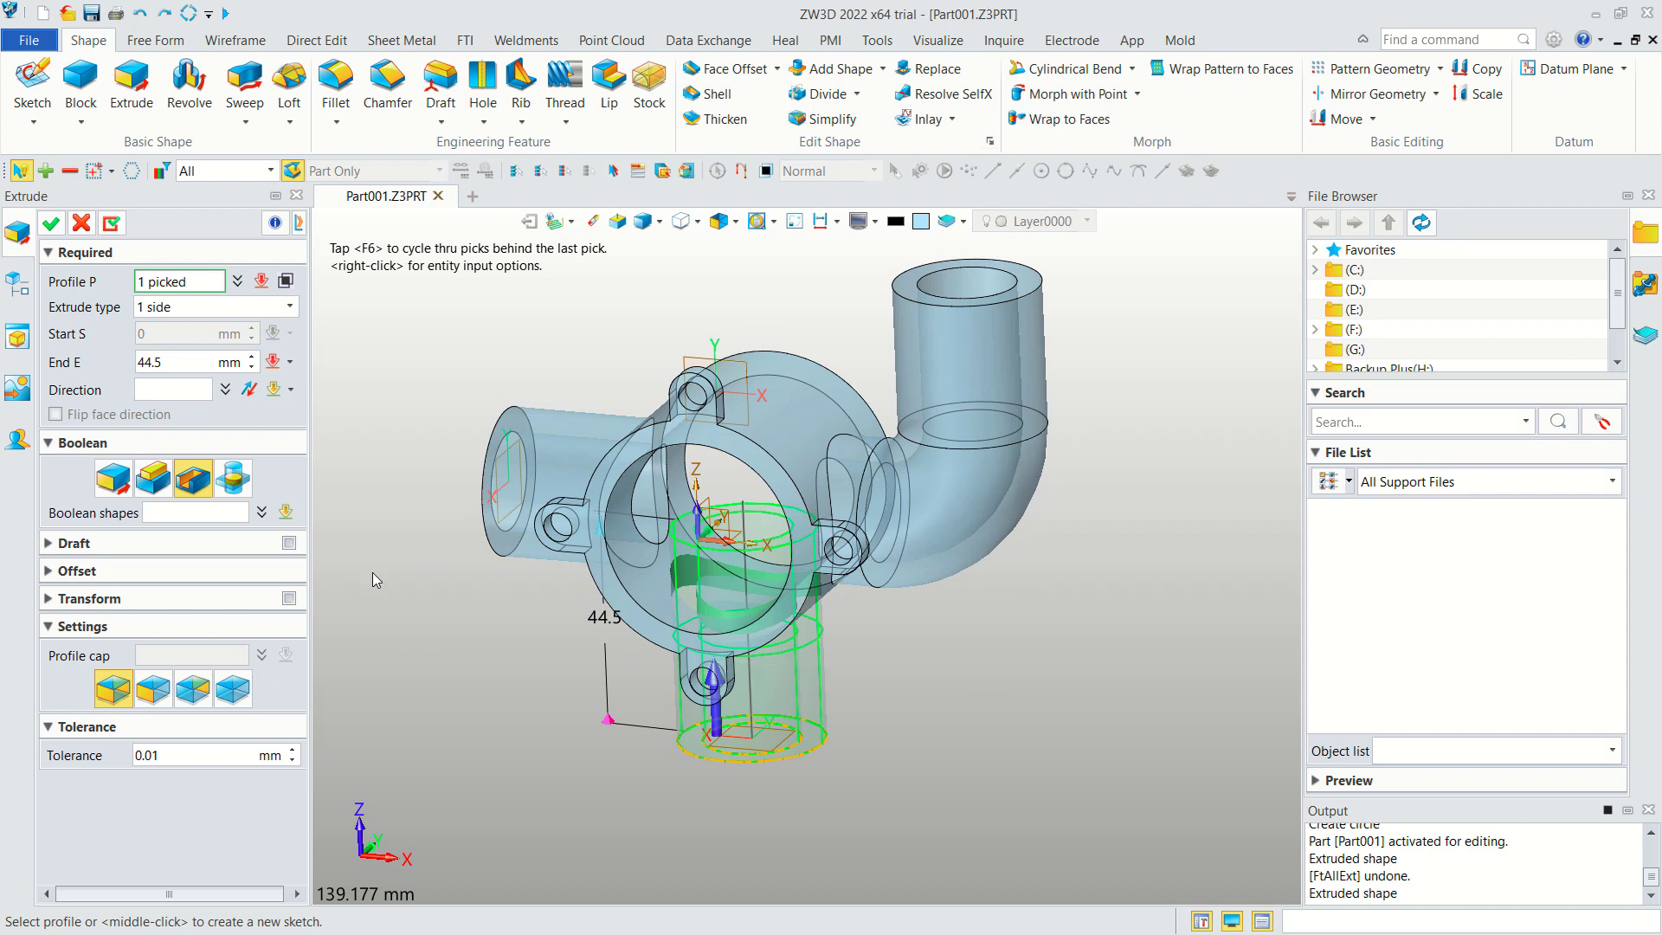
left_click(286, 282)
left_click(818, 741)
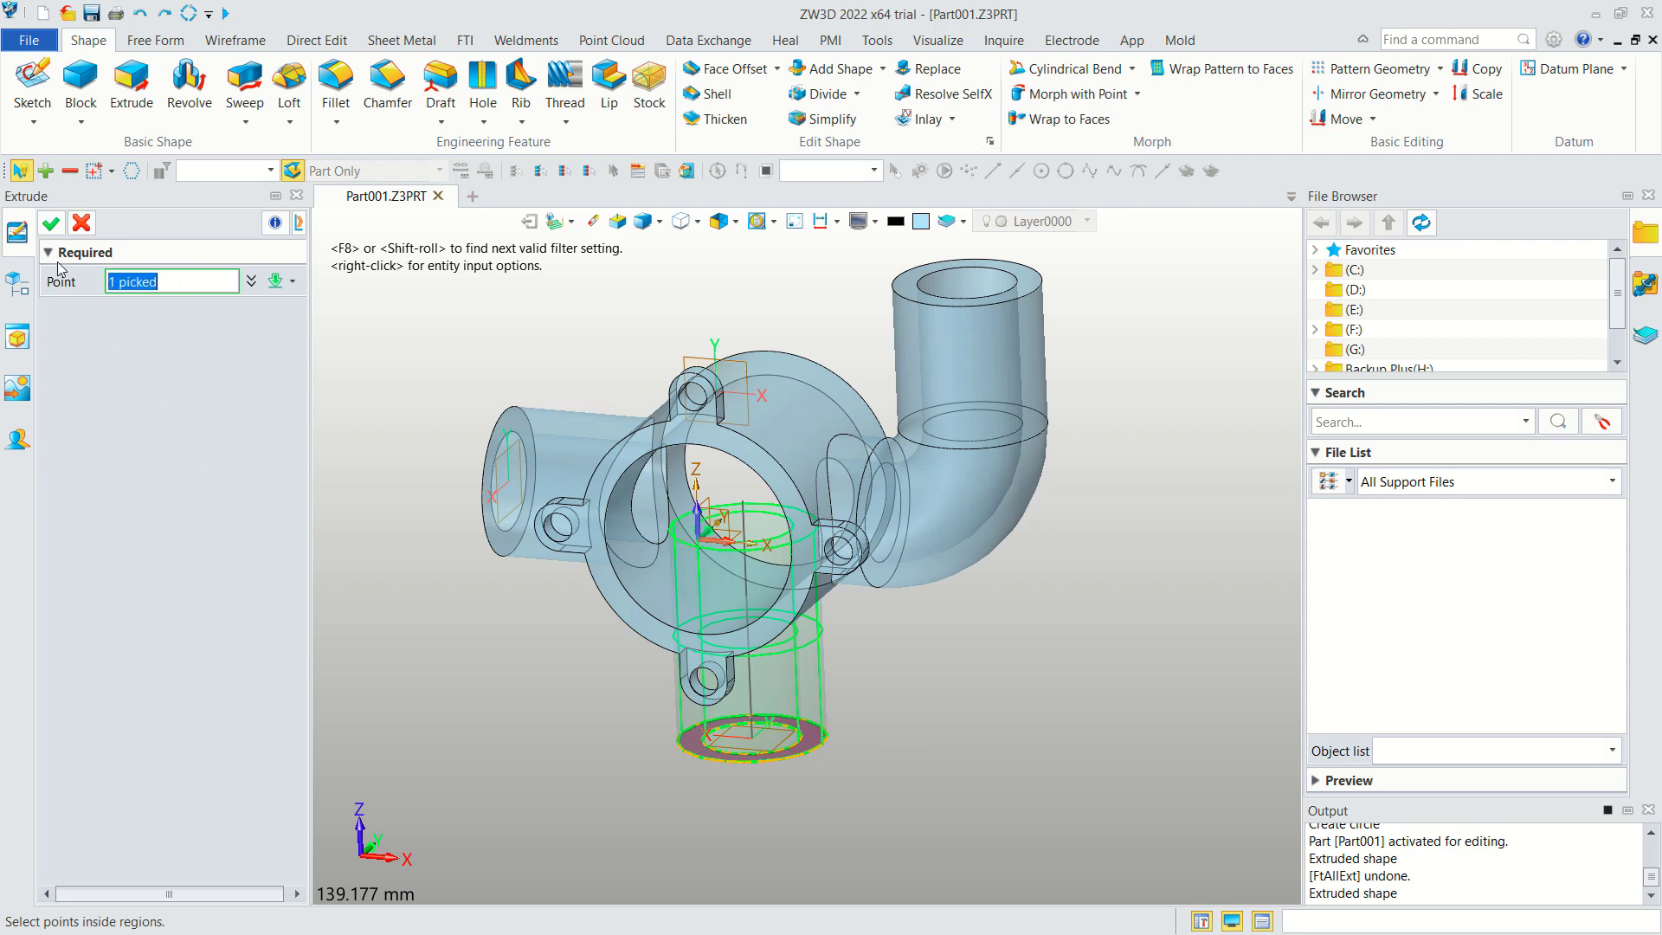
key("Return")
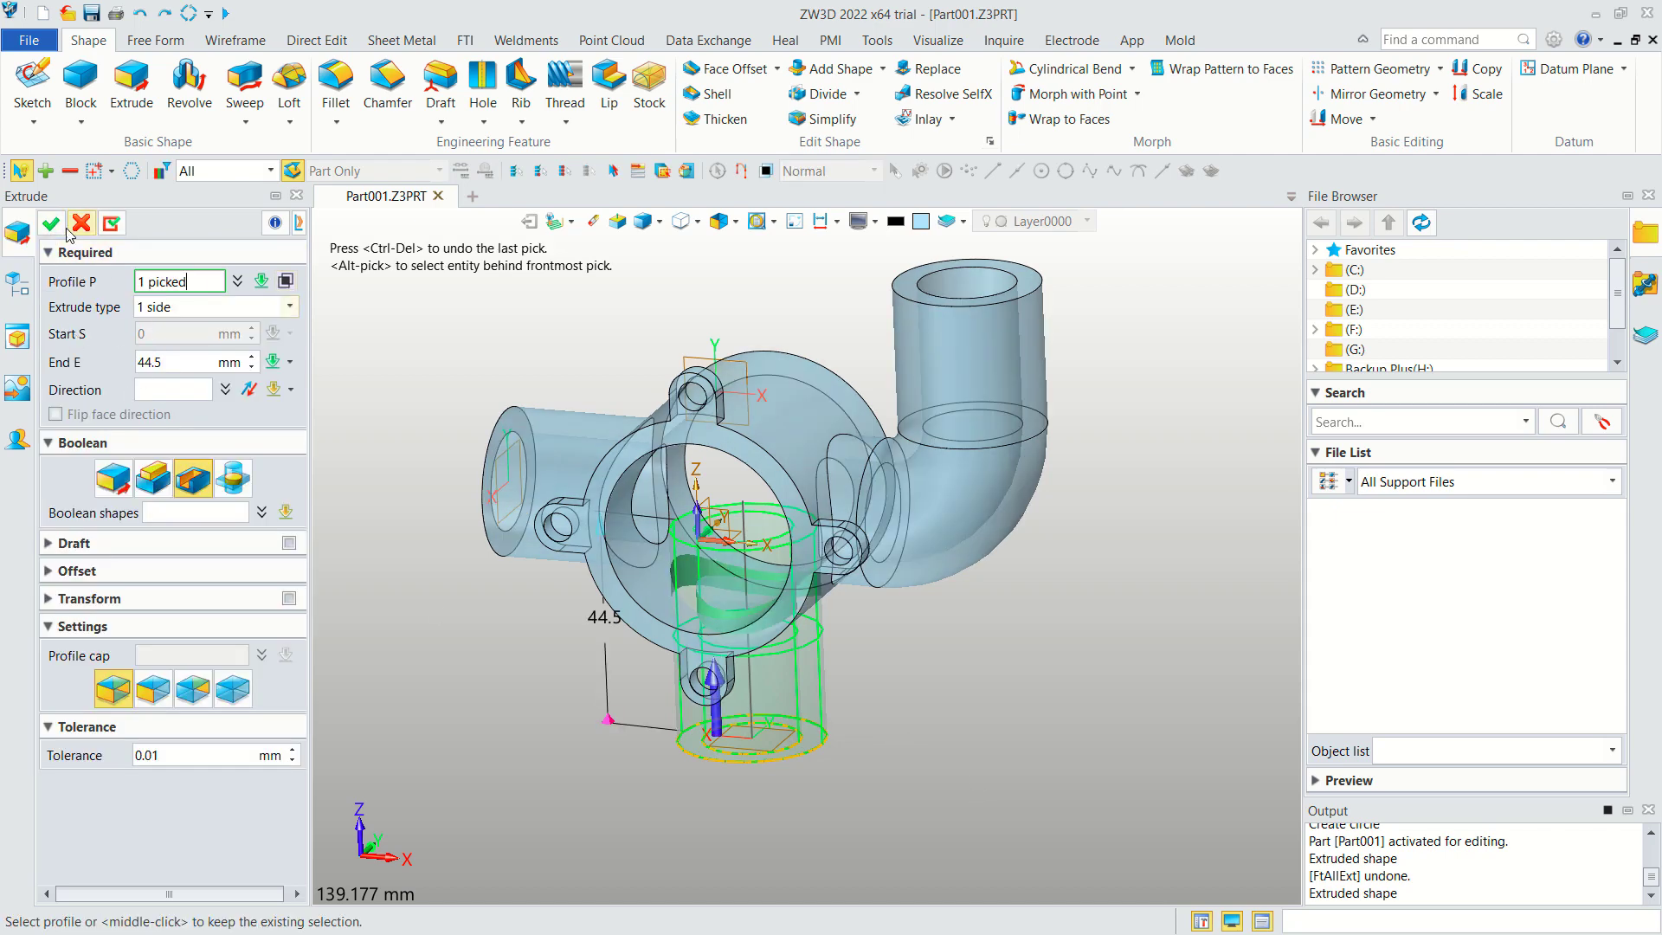
left_click(113, 482)
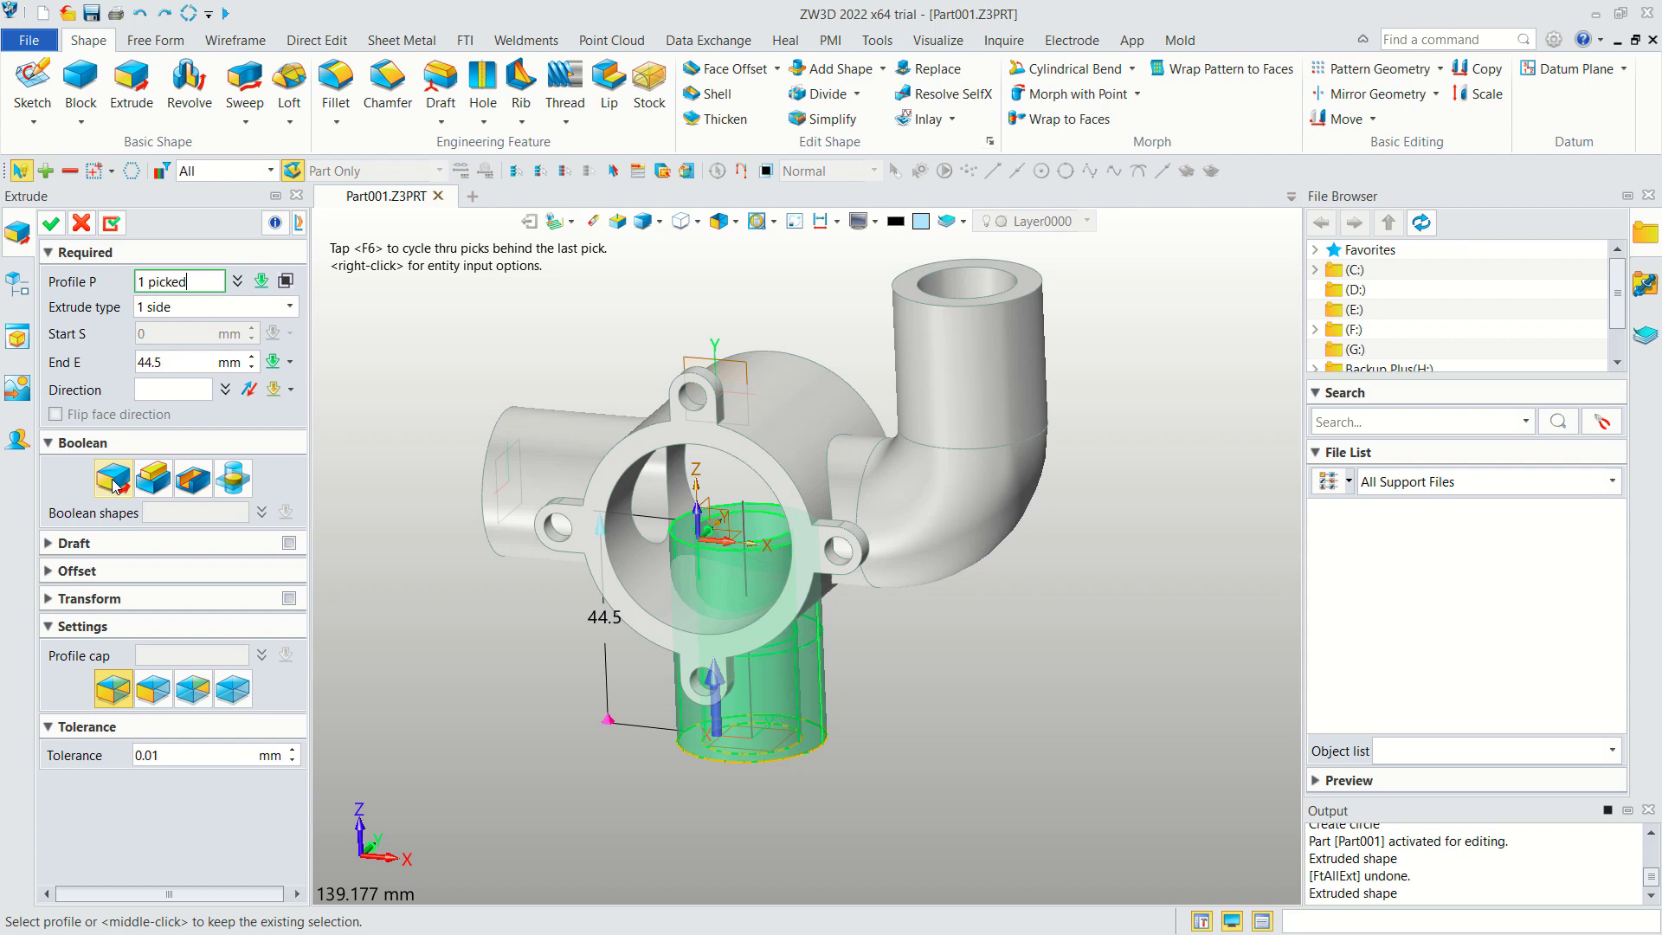
left_click(51, 223)
Add Shape: merge the new cylinder into the main part.
middle_click_drag(995, 641, 822, 476)
left_click(686, 428)
left_click(693, 709)
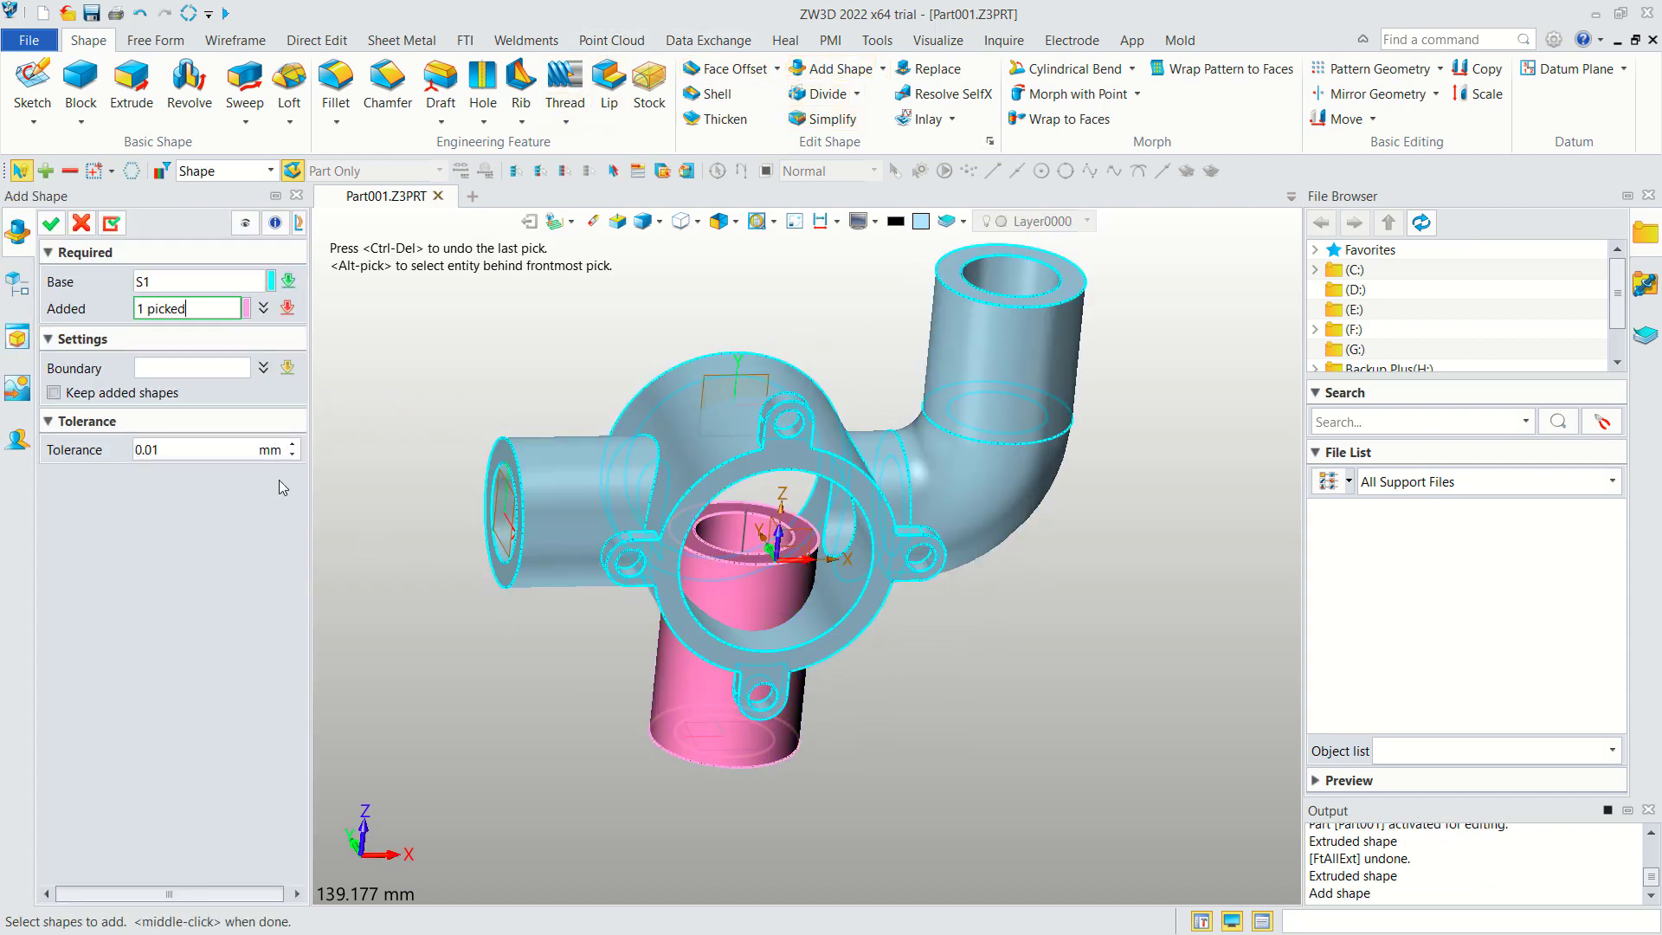
left_click(50, 224)
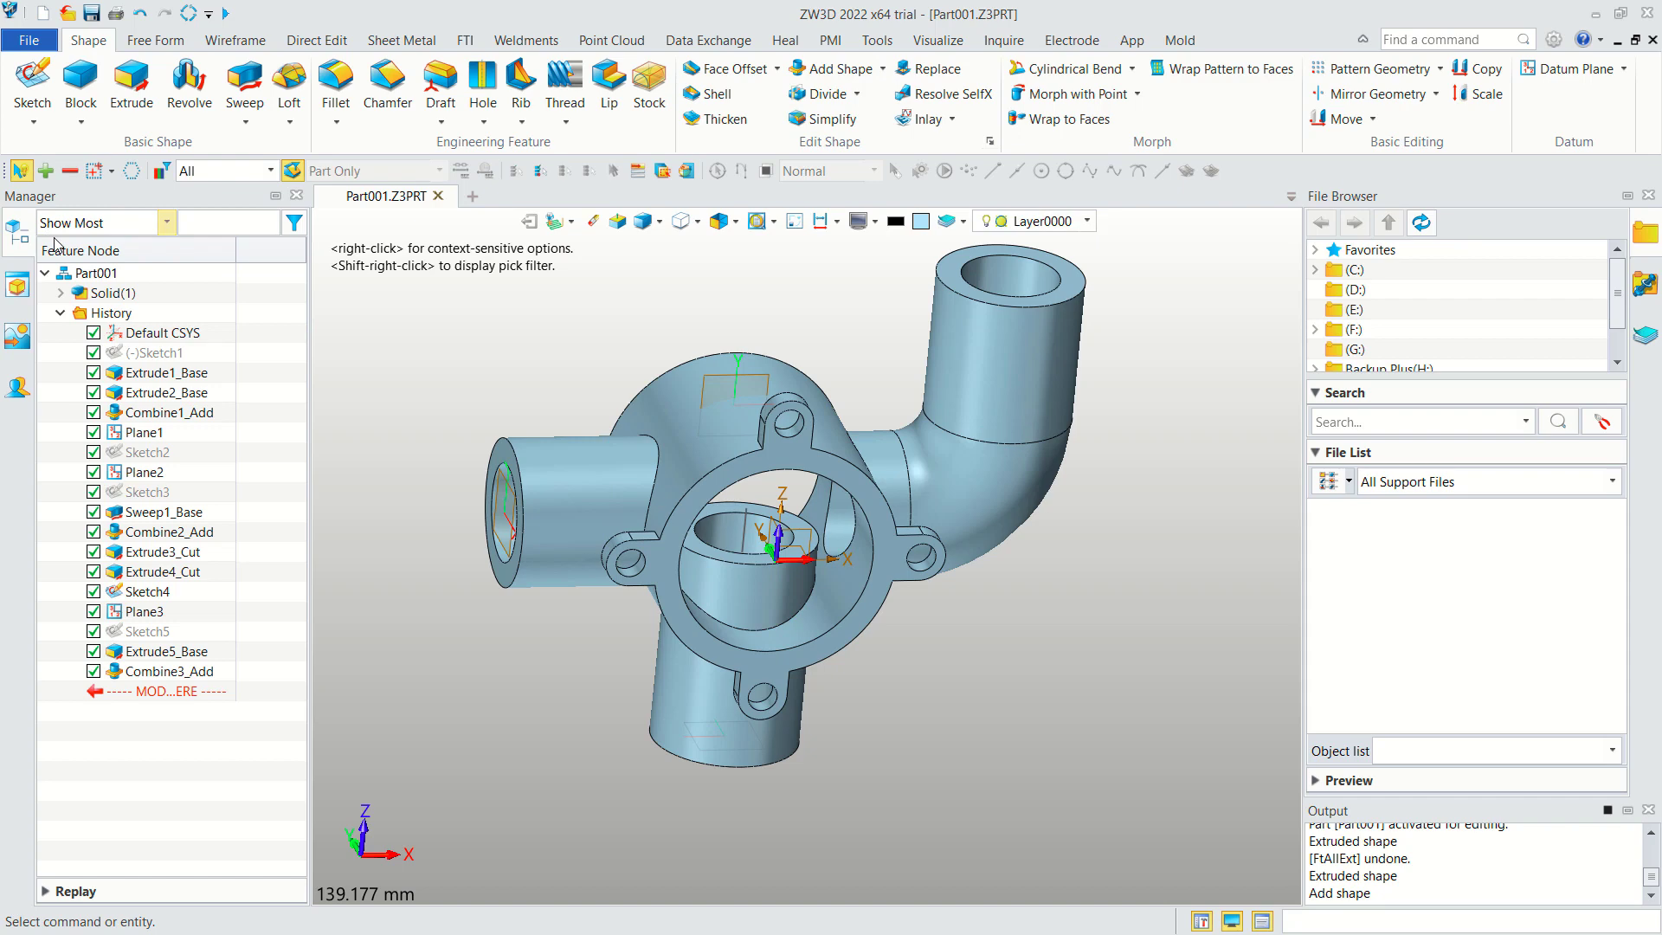
Unblank Sketch1 and cut its inner circle 114 mm through the lug ring body.
right_click(170, 353)
left_click(209, 367)
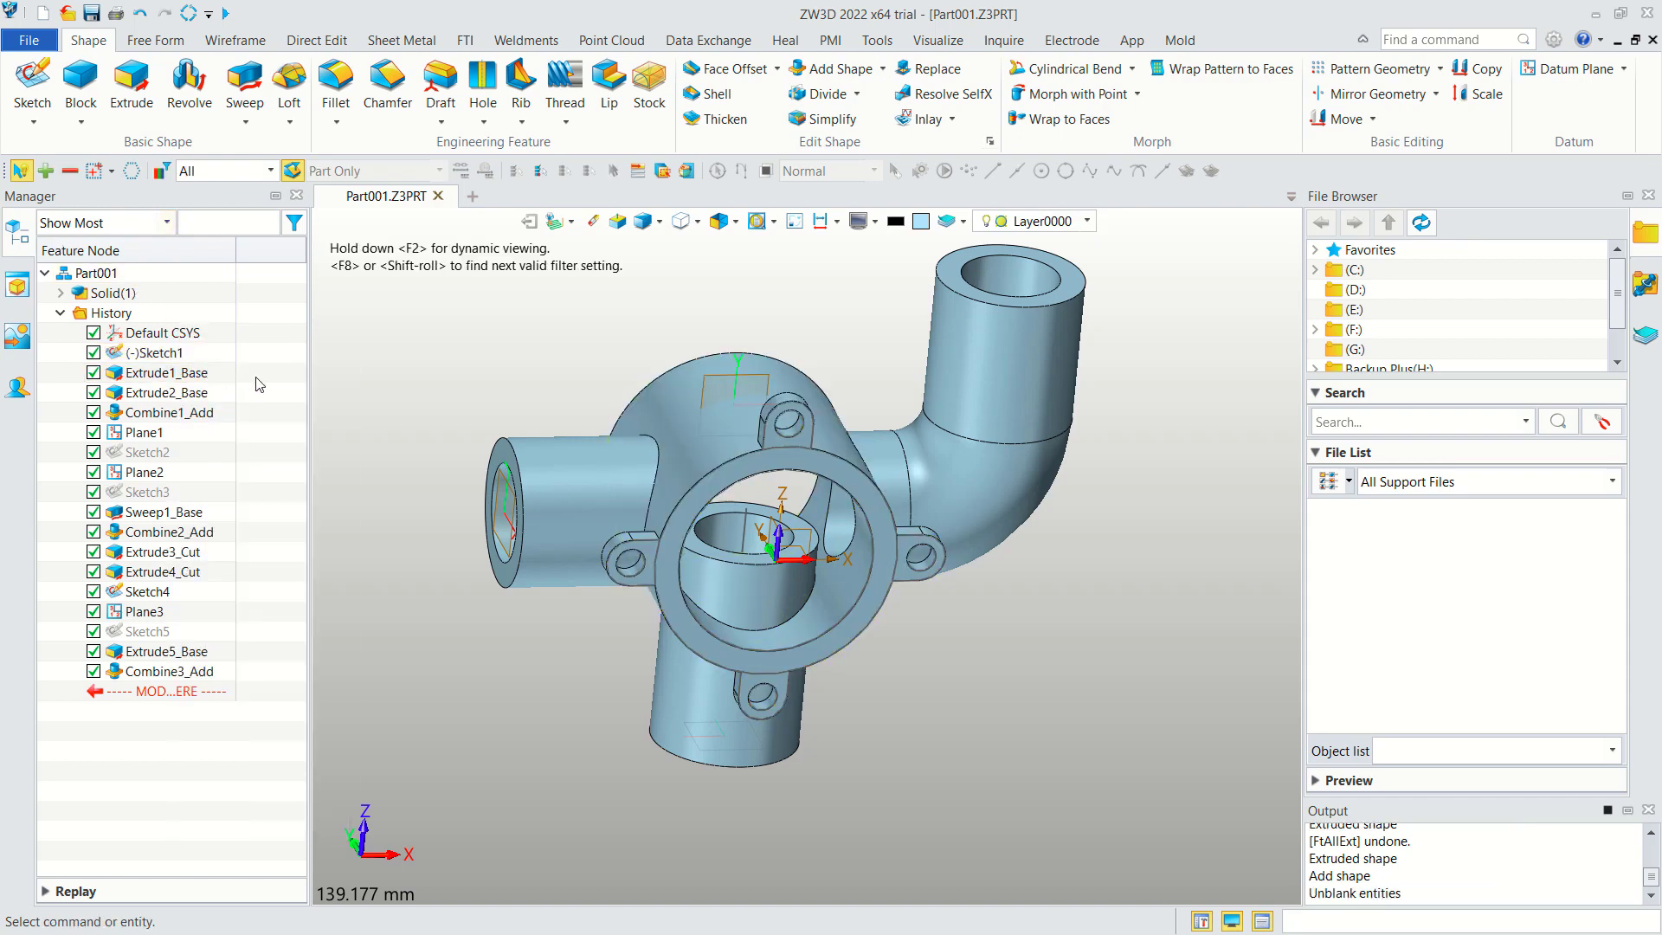
left_click(130, 87)
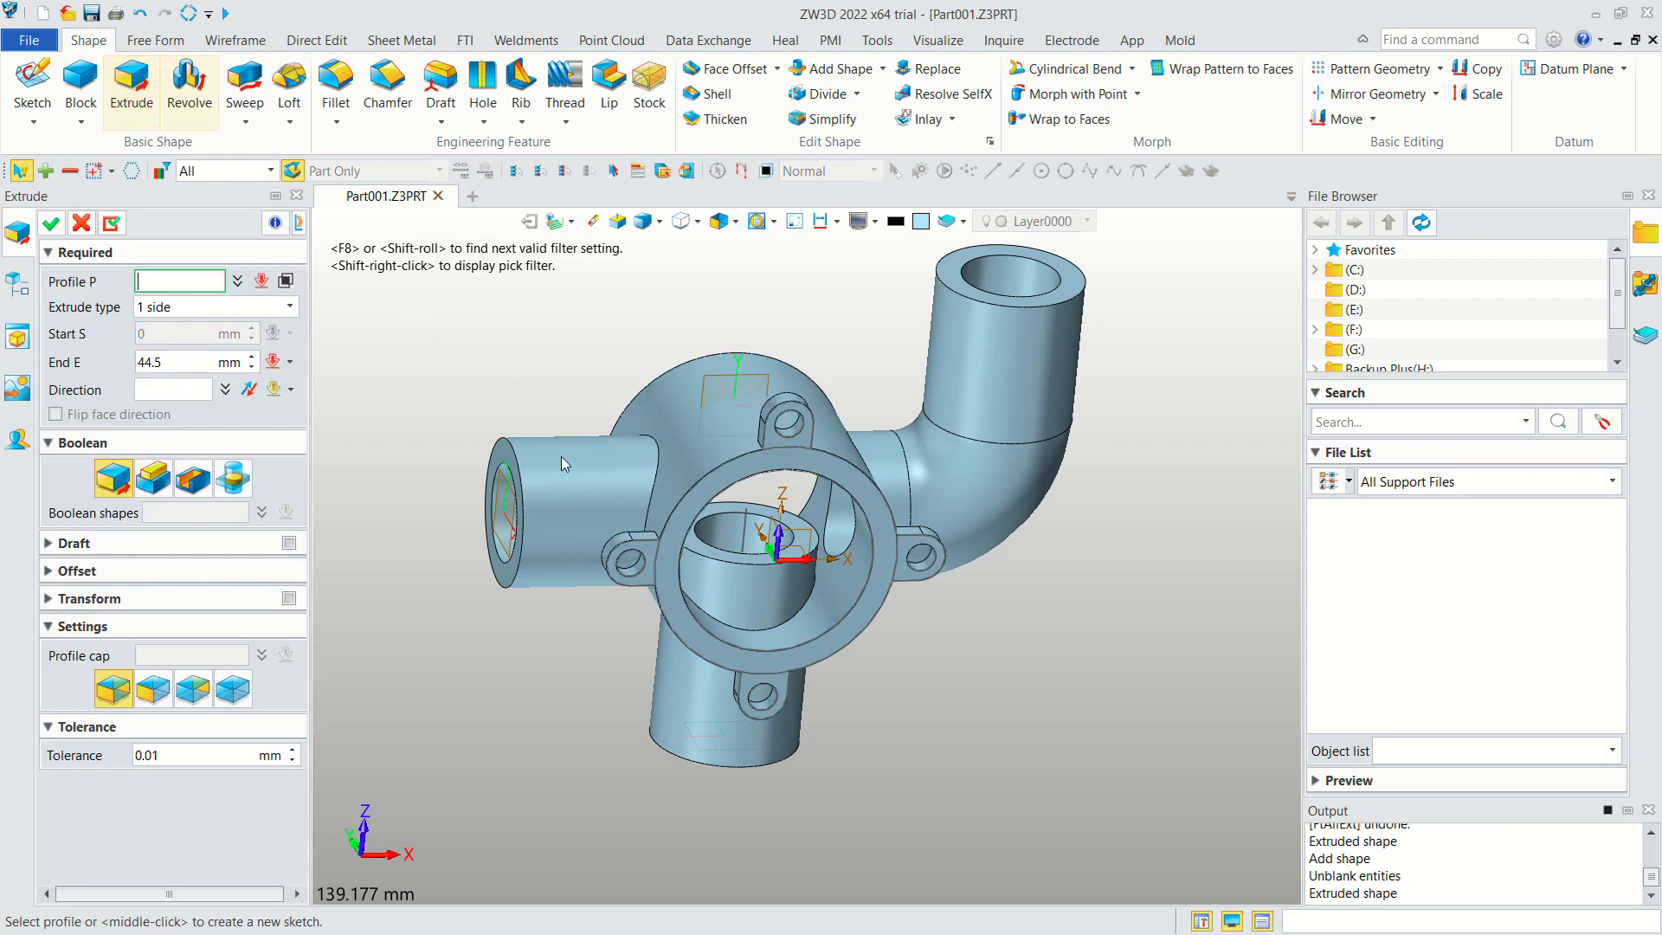
left_click(795, 651)
left_click(795, 652)
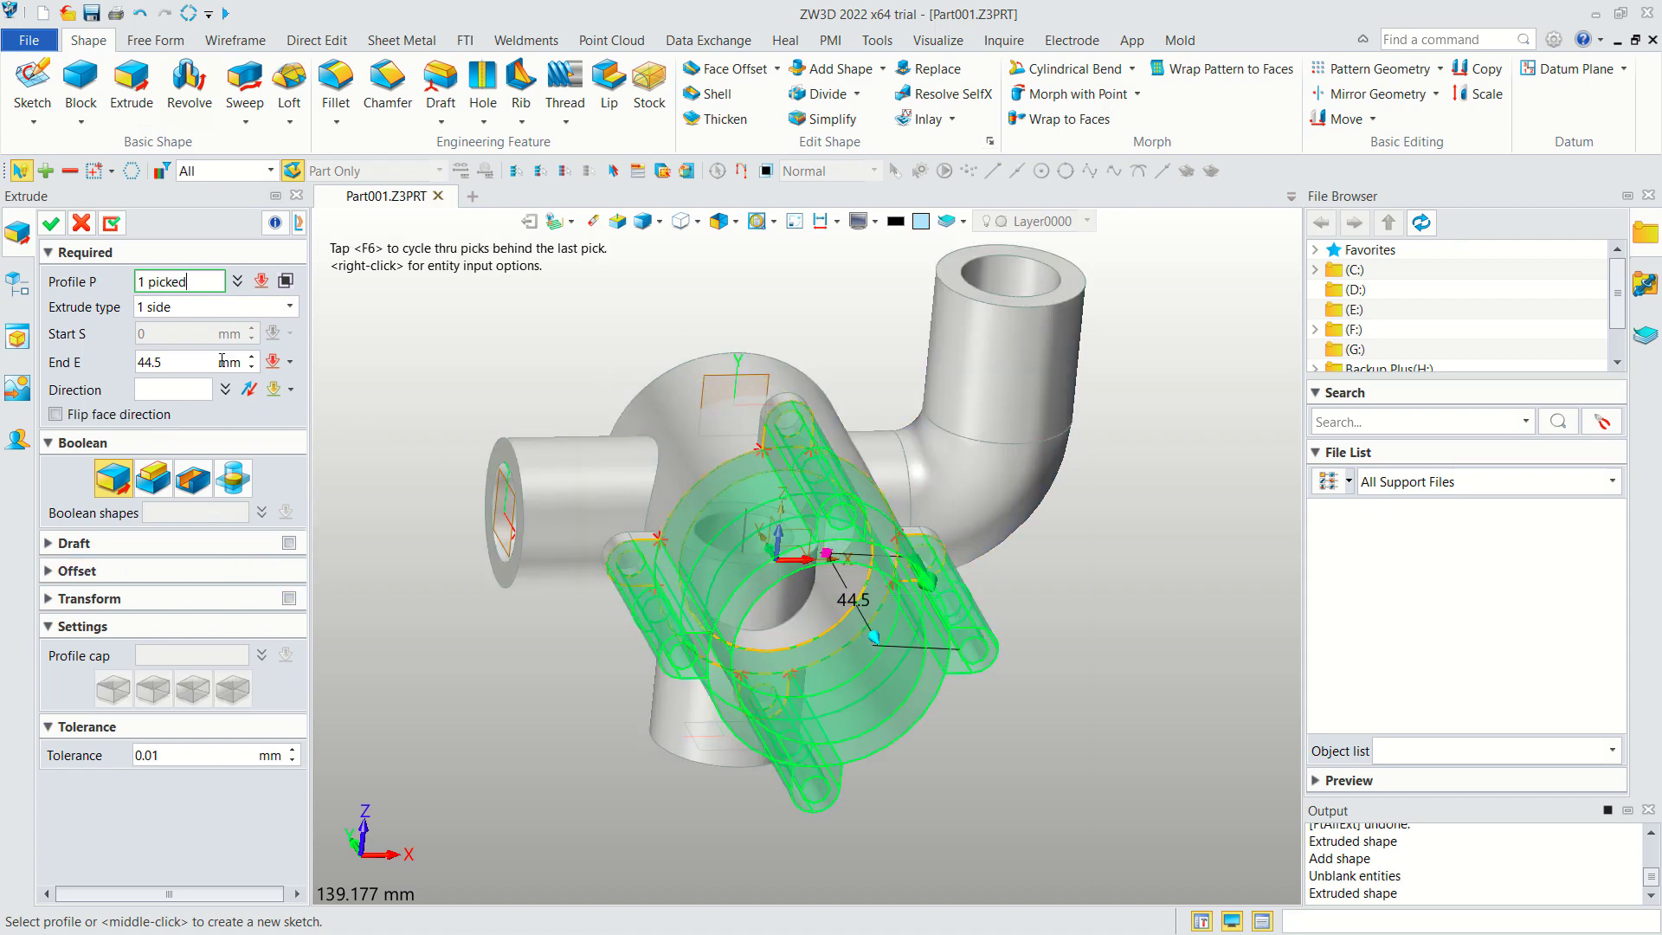
left_click(285, 281)
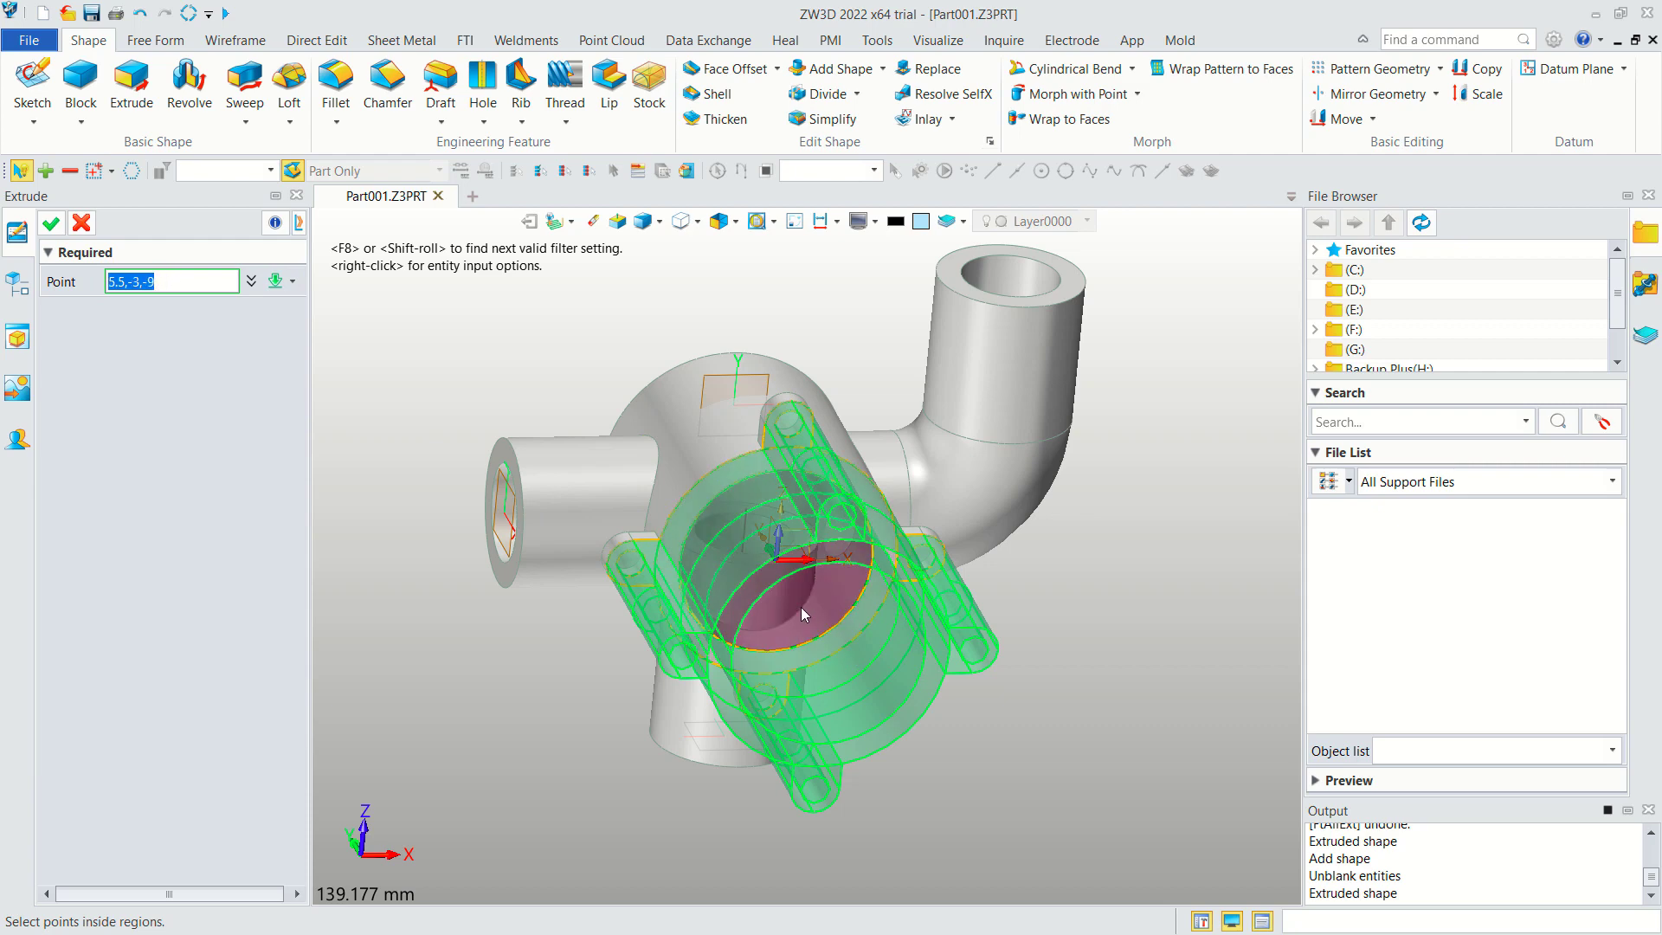
left_click(51, 224)
left_click(198, 488)
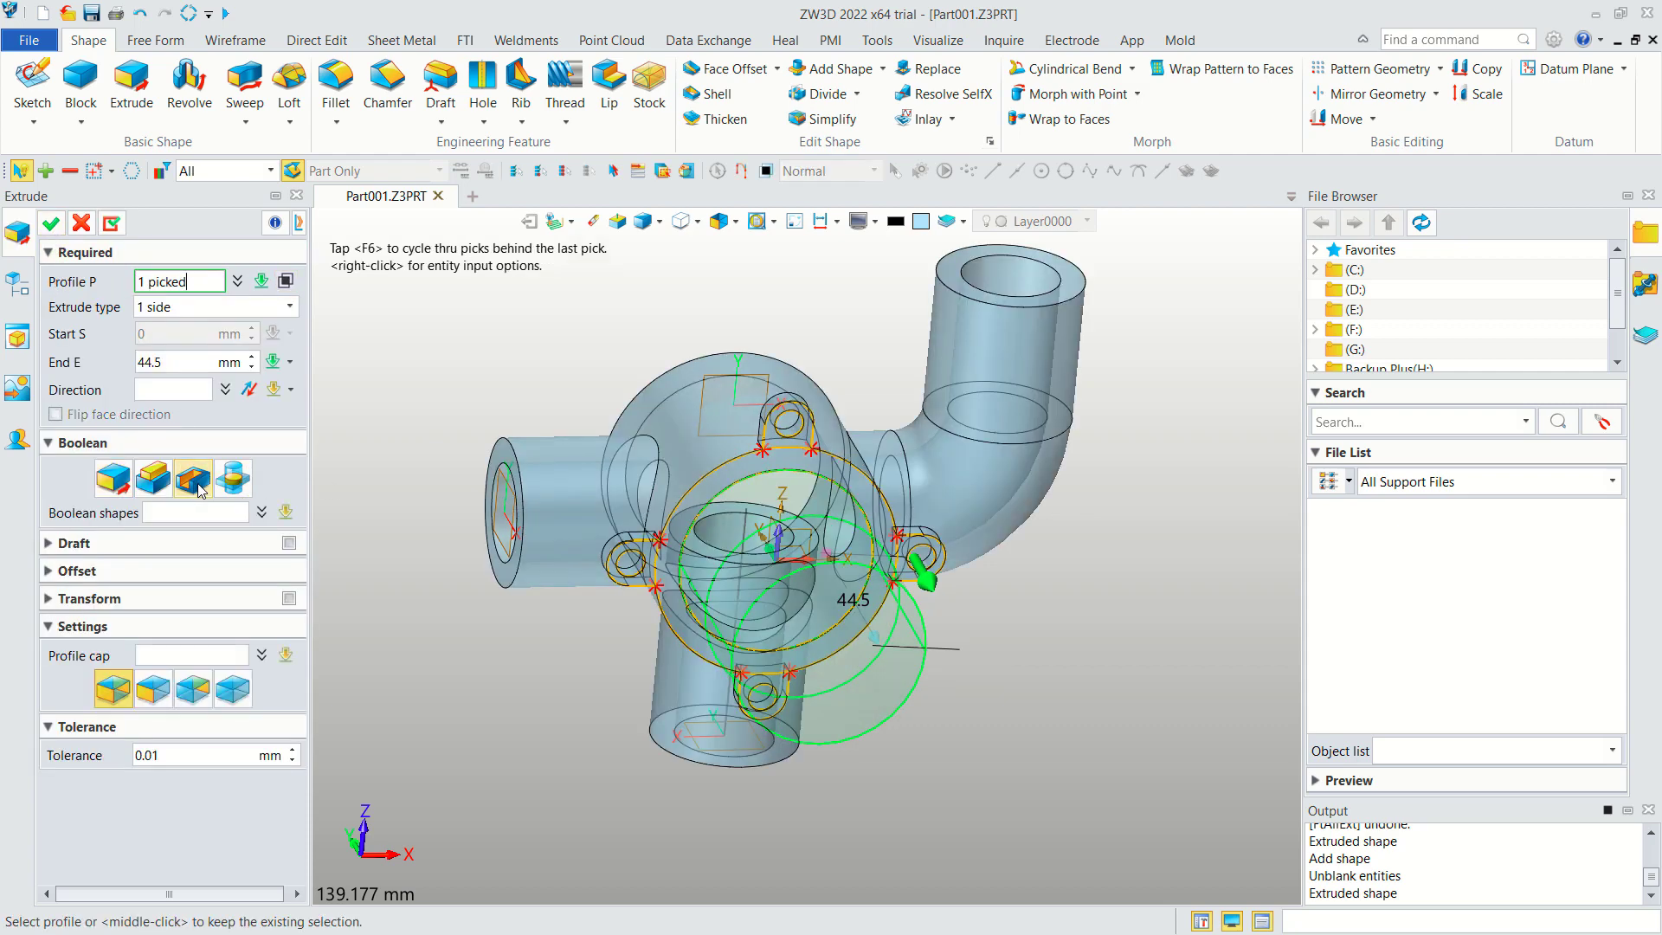
middle_click(876, 648)
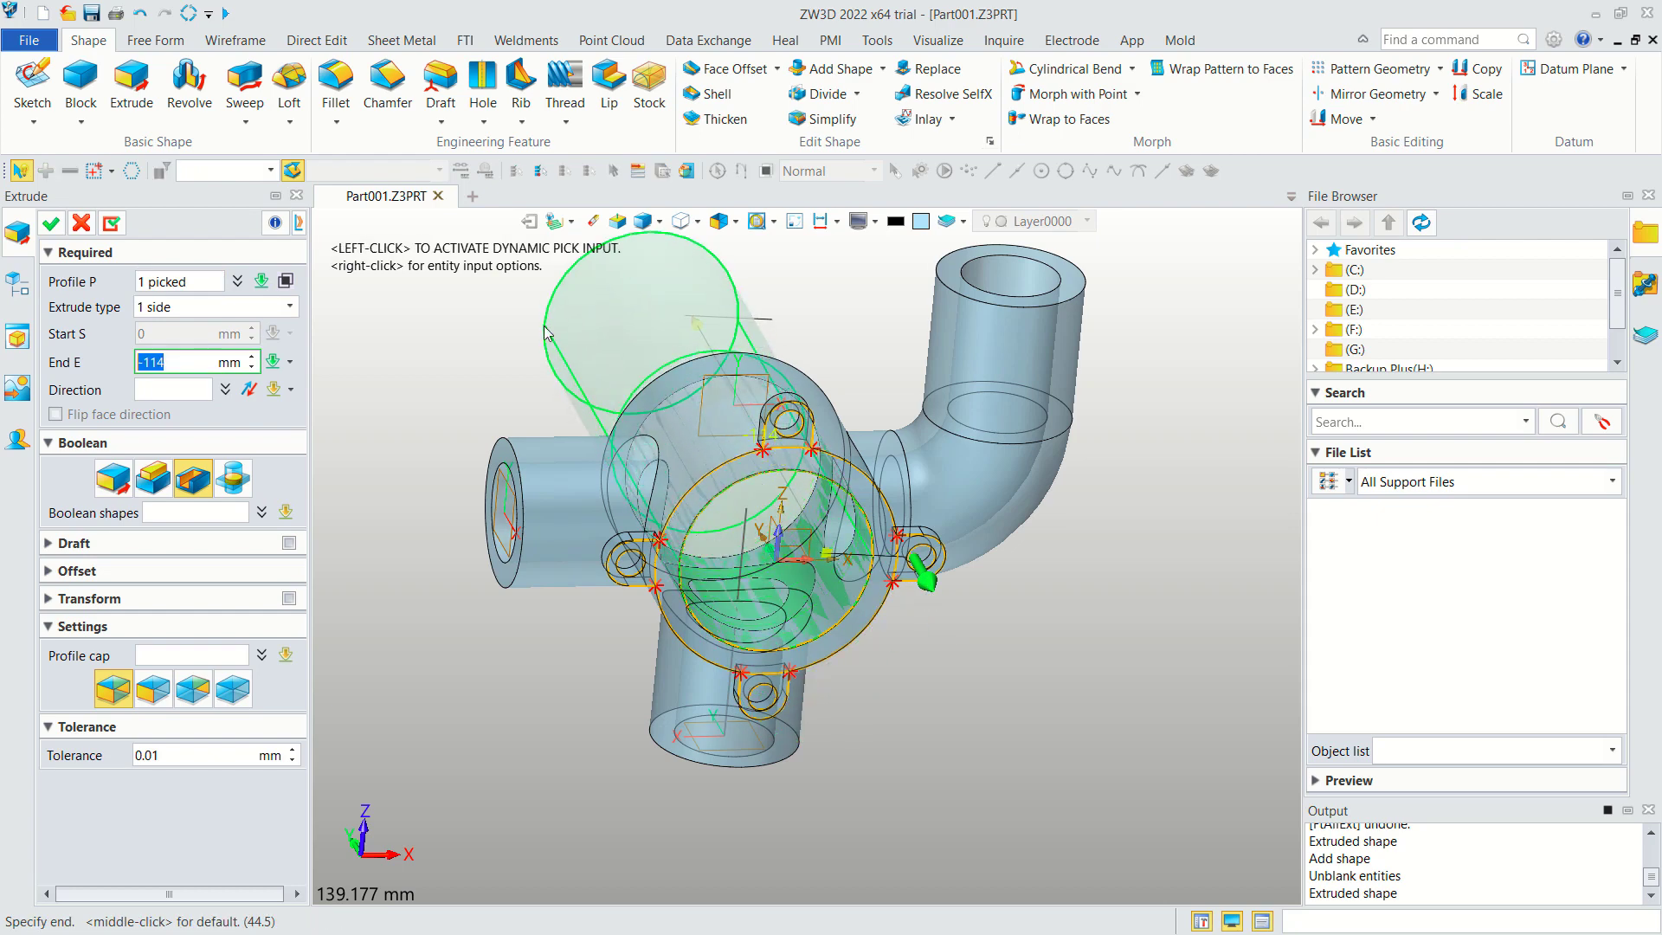
left_click(51, 225)
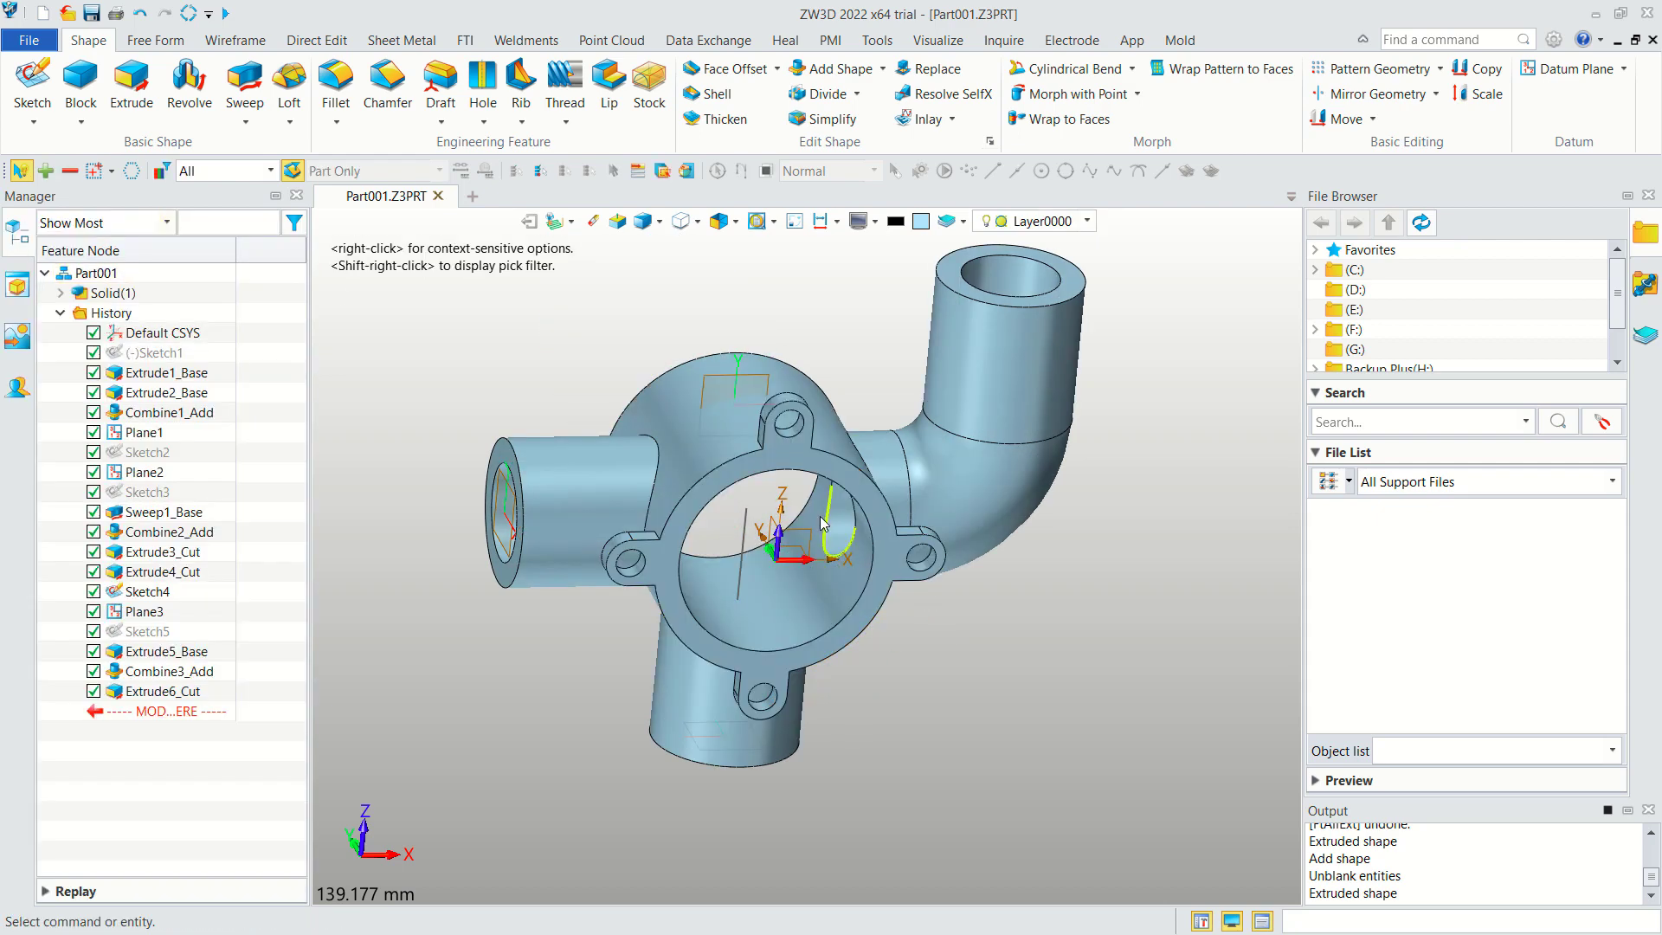
mouse_move(901, 662)
middle_mouse_down()
mouse_move(937, 670)
mouse_move(952, 390)
middle_mouse_up()
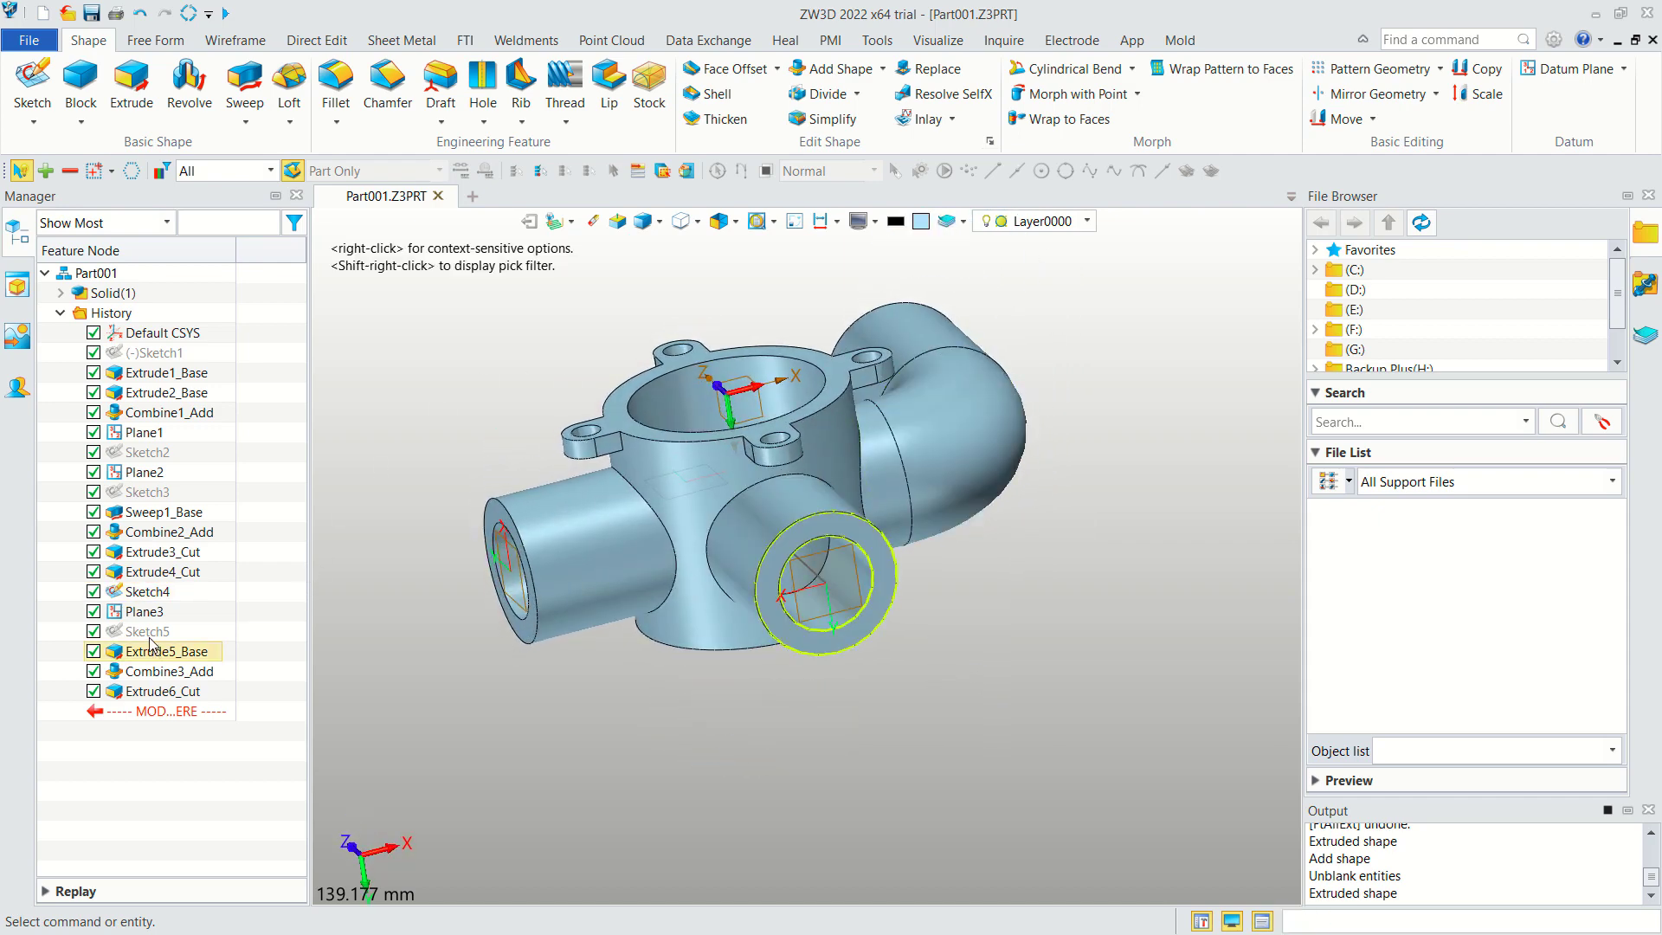
Unblank Sketch5 and cut its inner circle 45 mm one side into the bottom pipe.
right_click(152, 633)
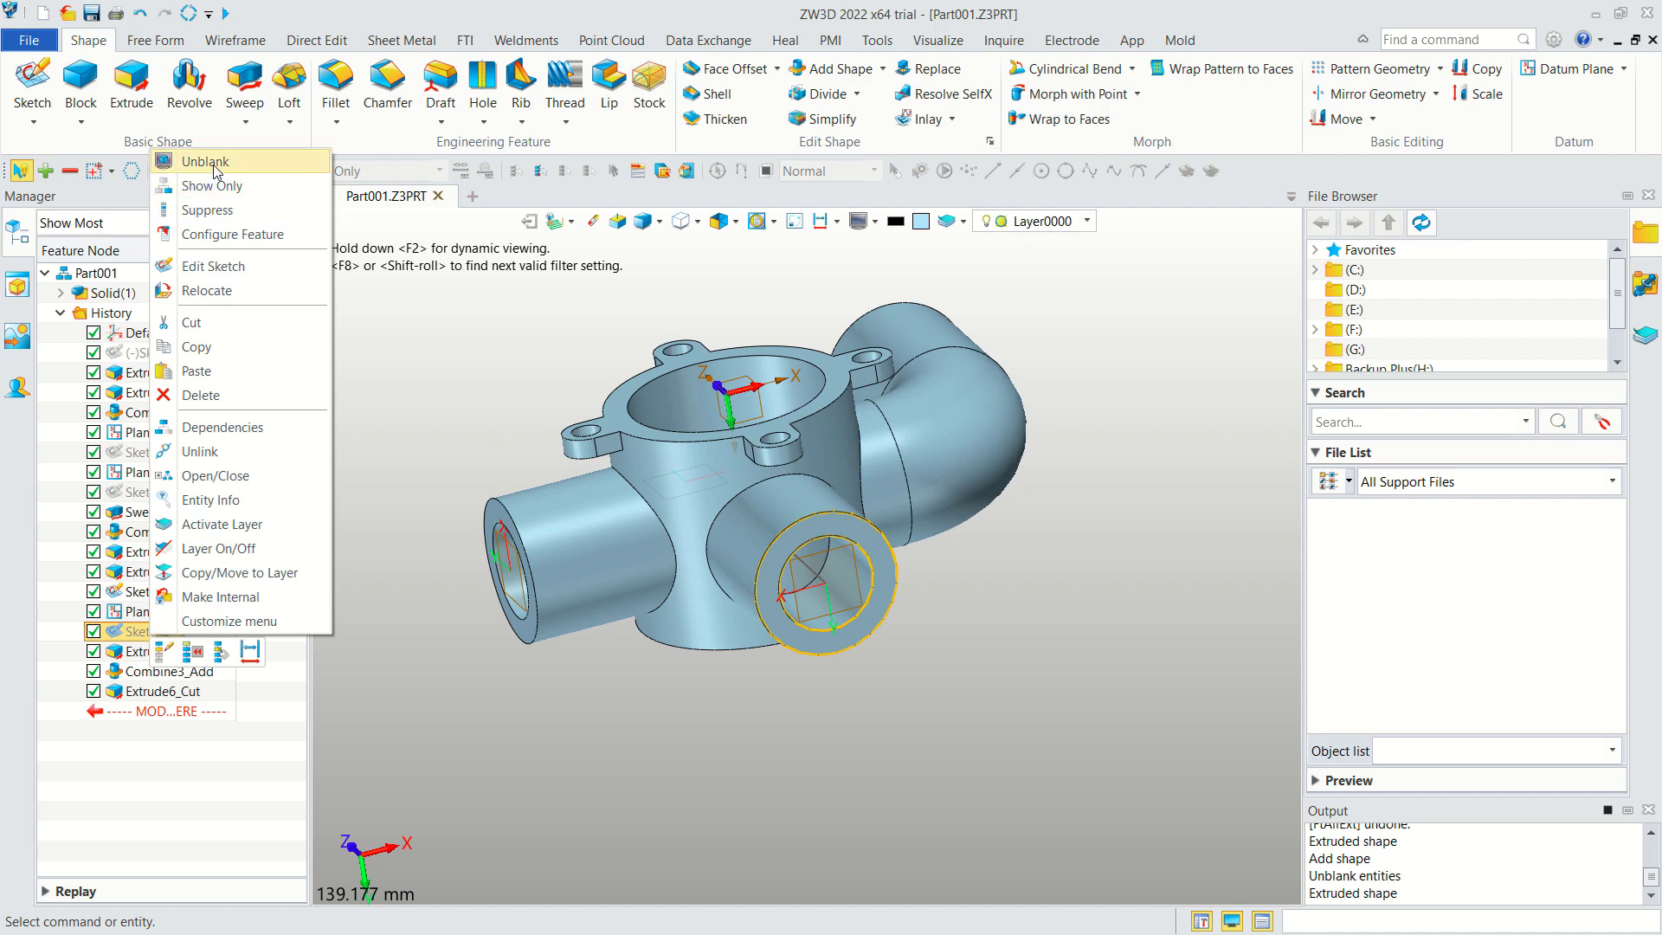
left_click(197, 161)
left_click(131, 82)
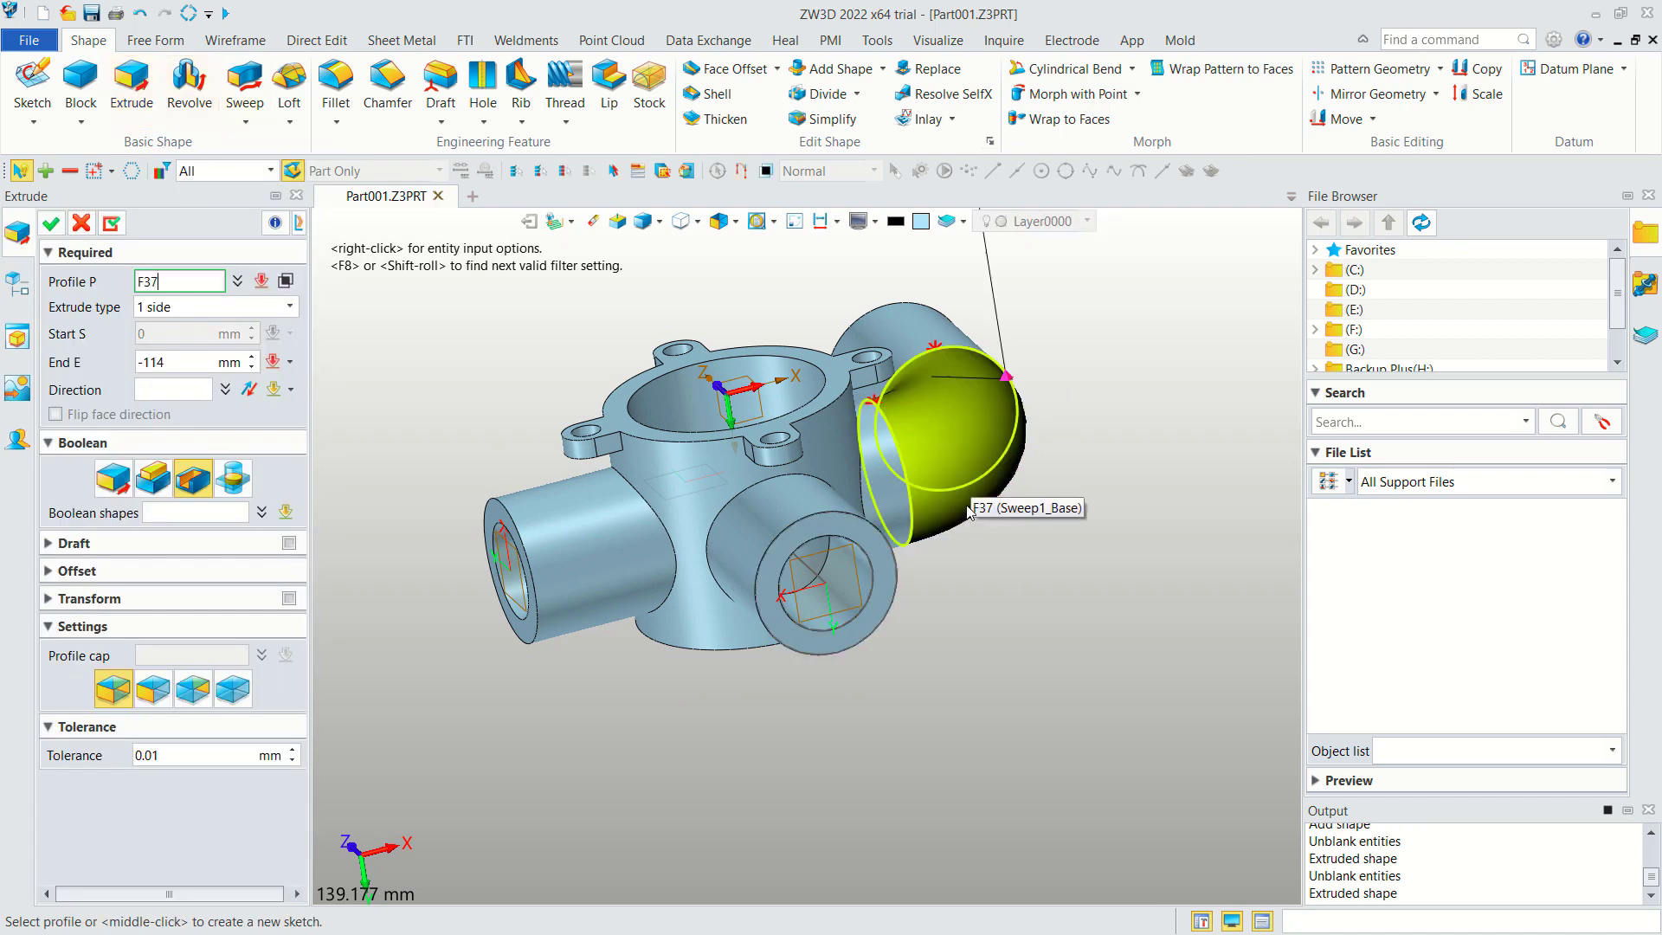
left_click(870, 533)
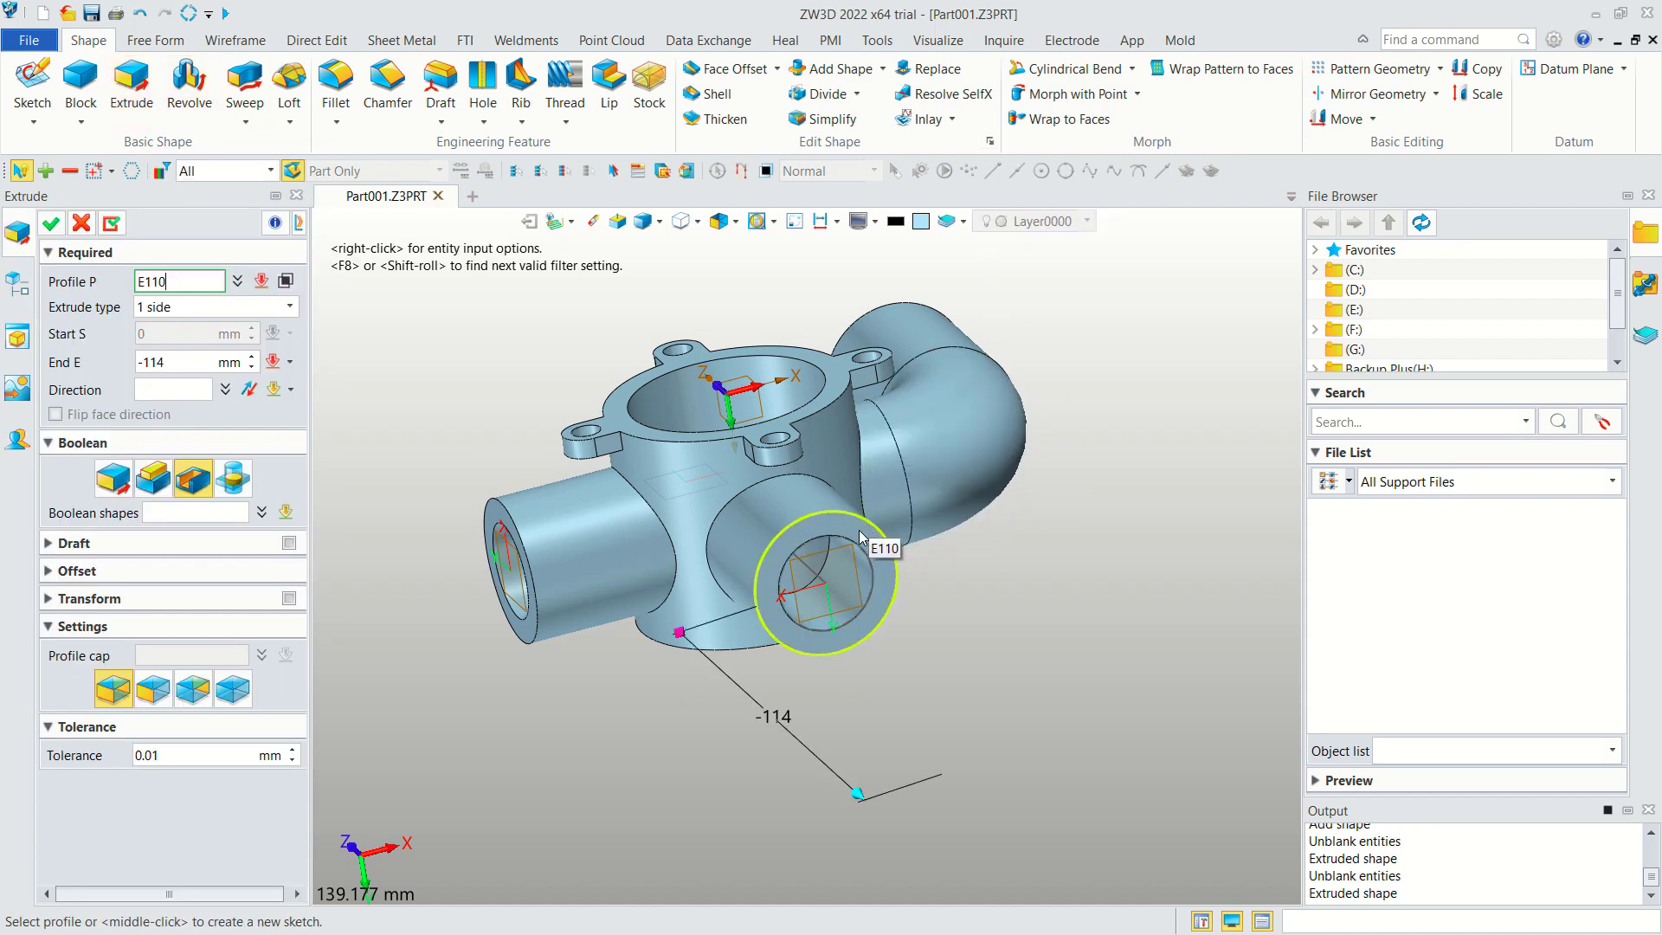
left_click(861, 536)
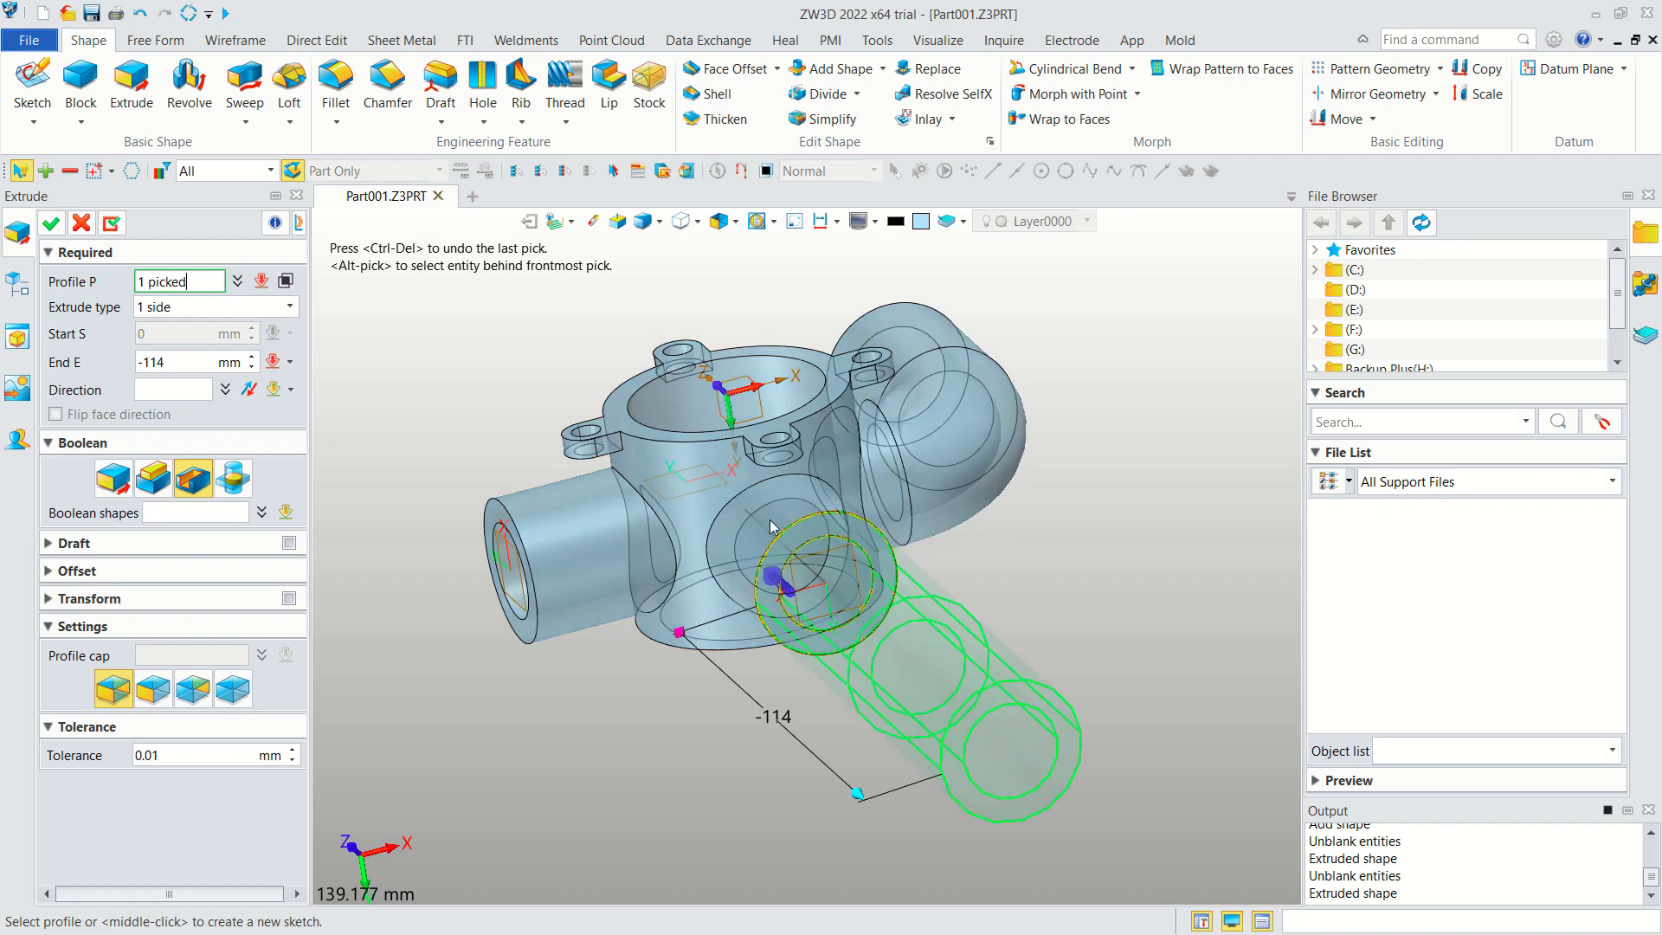
left_click(285, 281)
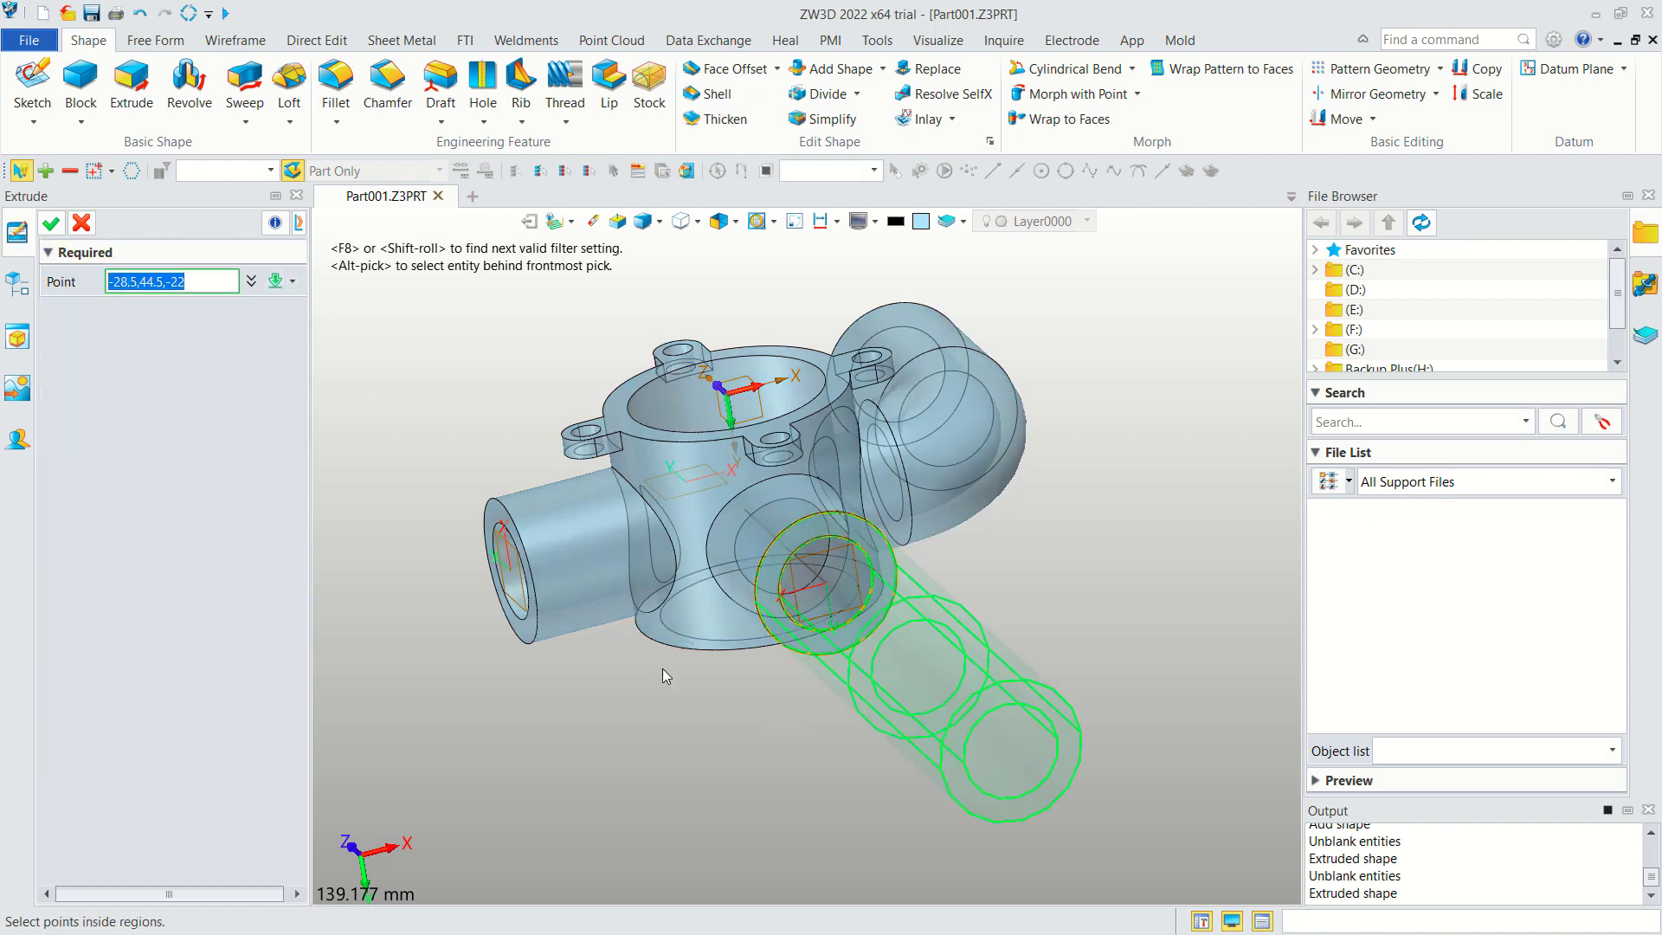
middle_click(862, 718)
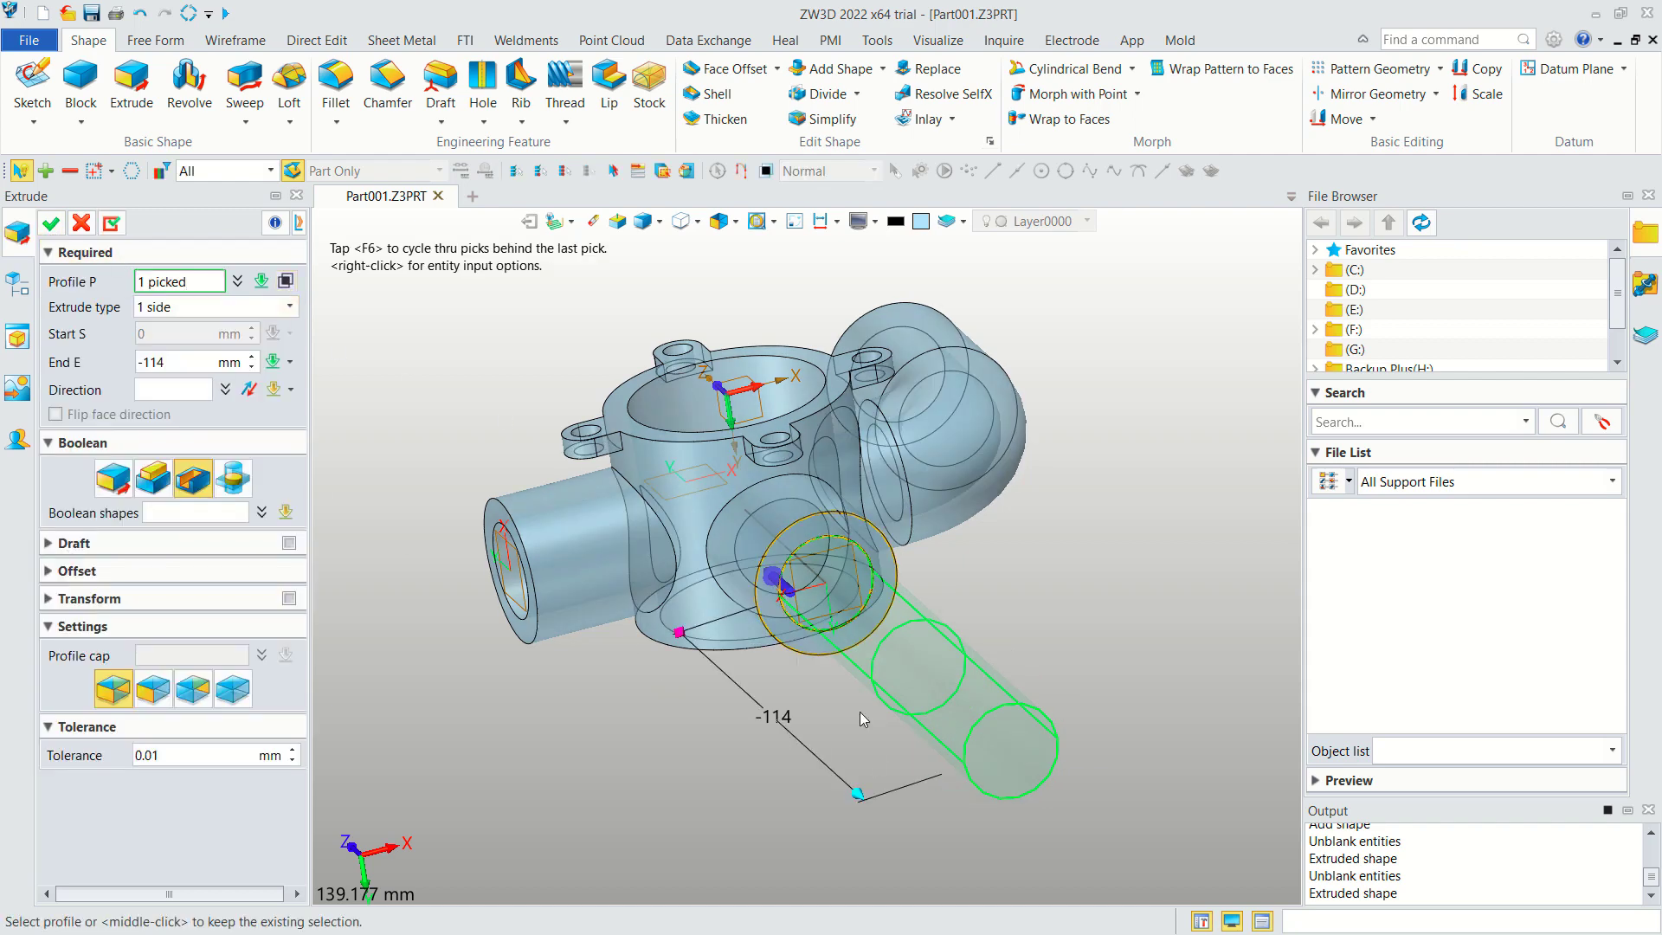
left_click_drag(859, 795, 620, 531)
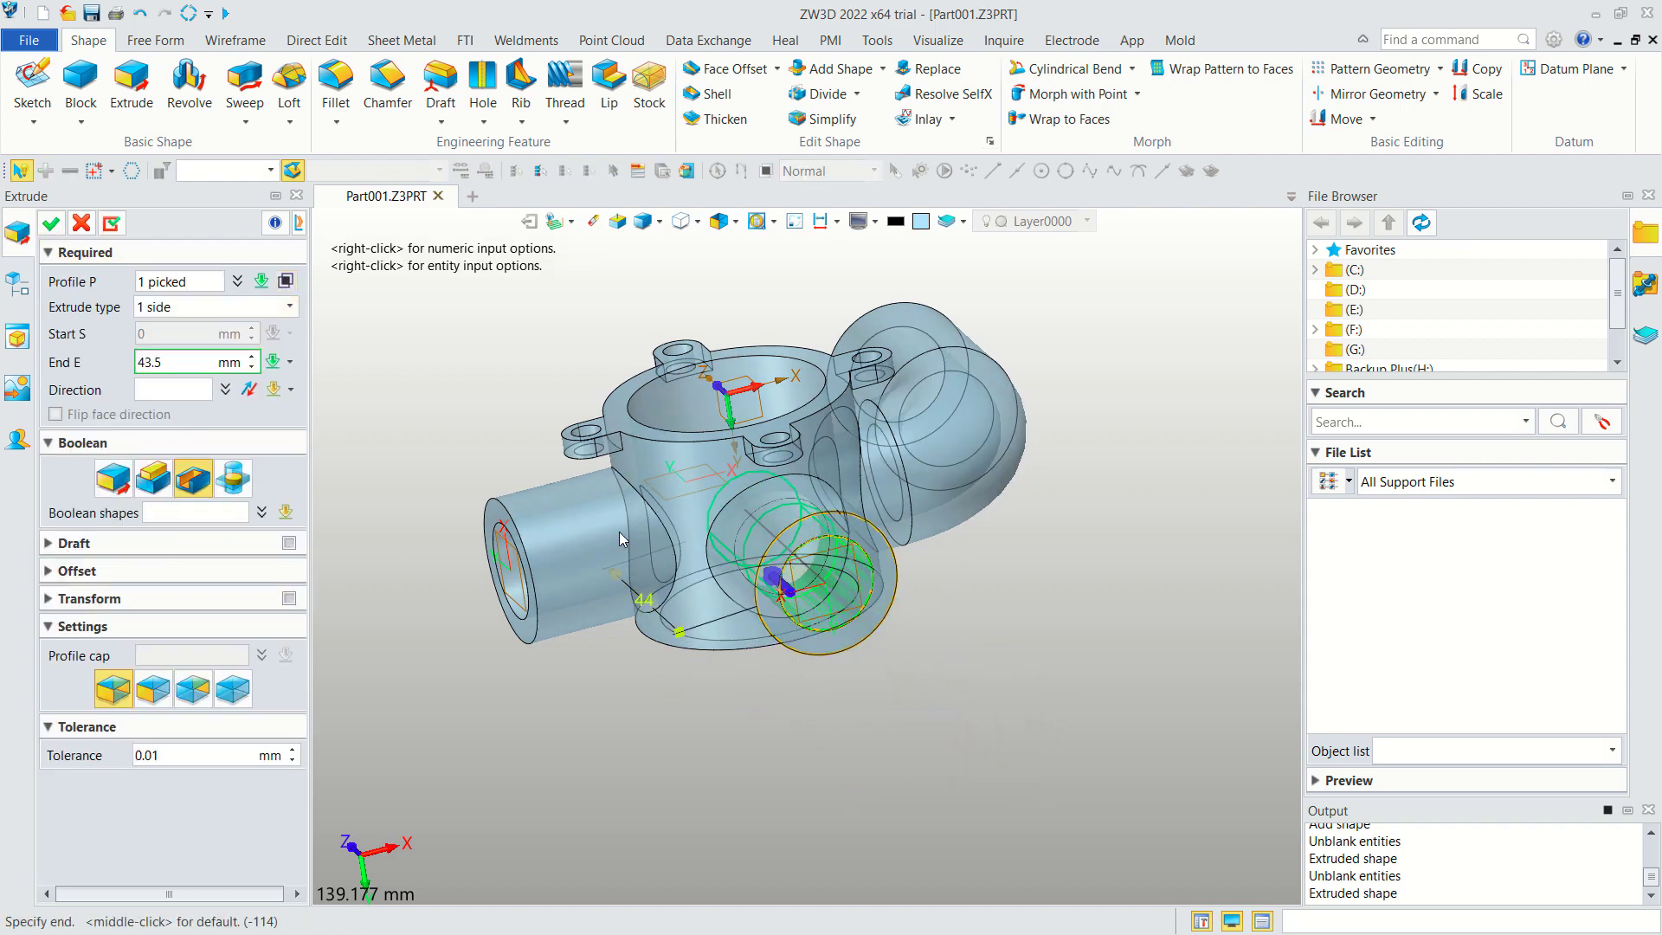
middle_click_drag(1103, 367, 996, 484)
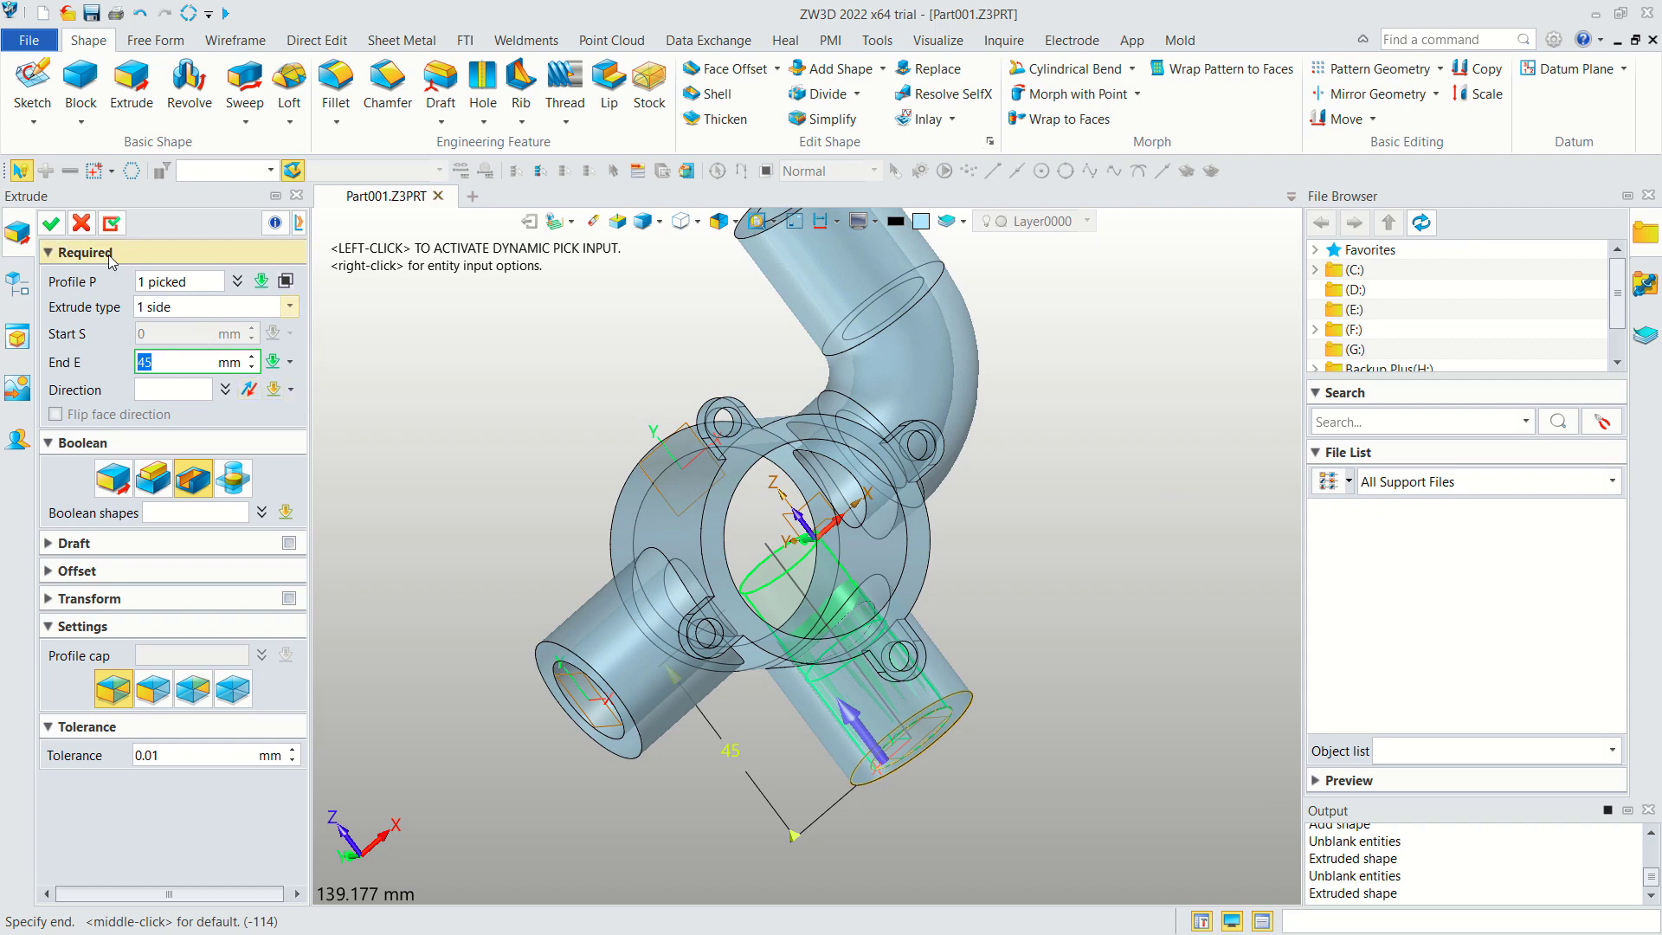
left_click(50, 227)
middle_click_drag(1026, 621, 779, 485)
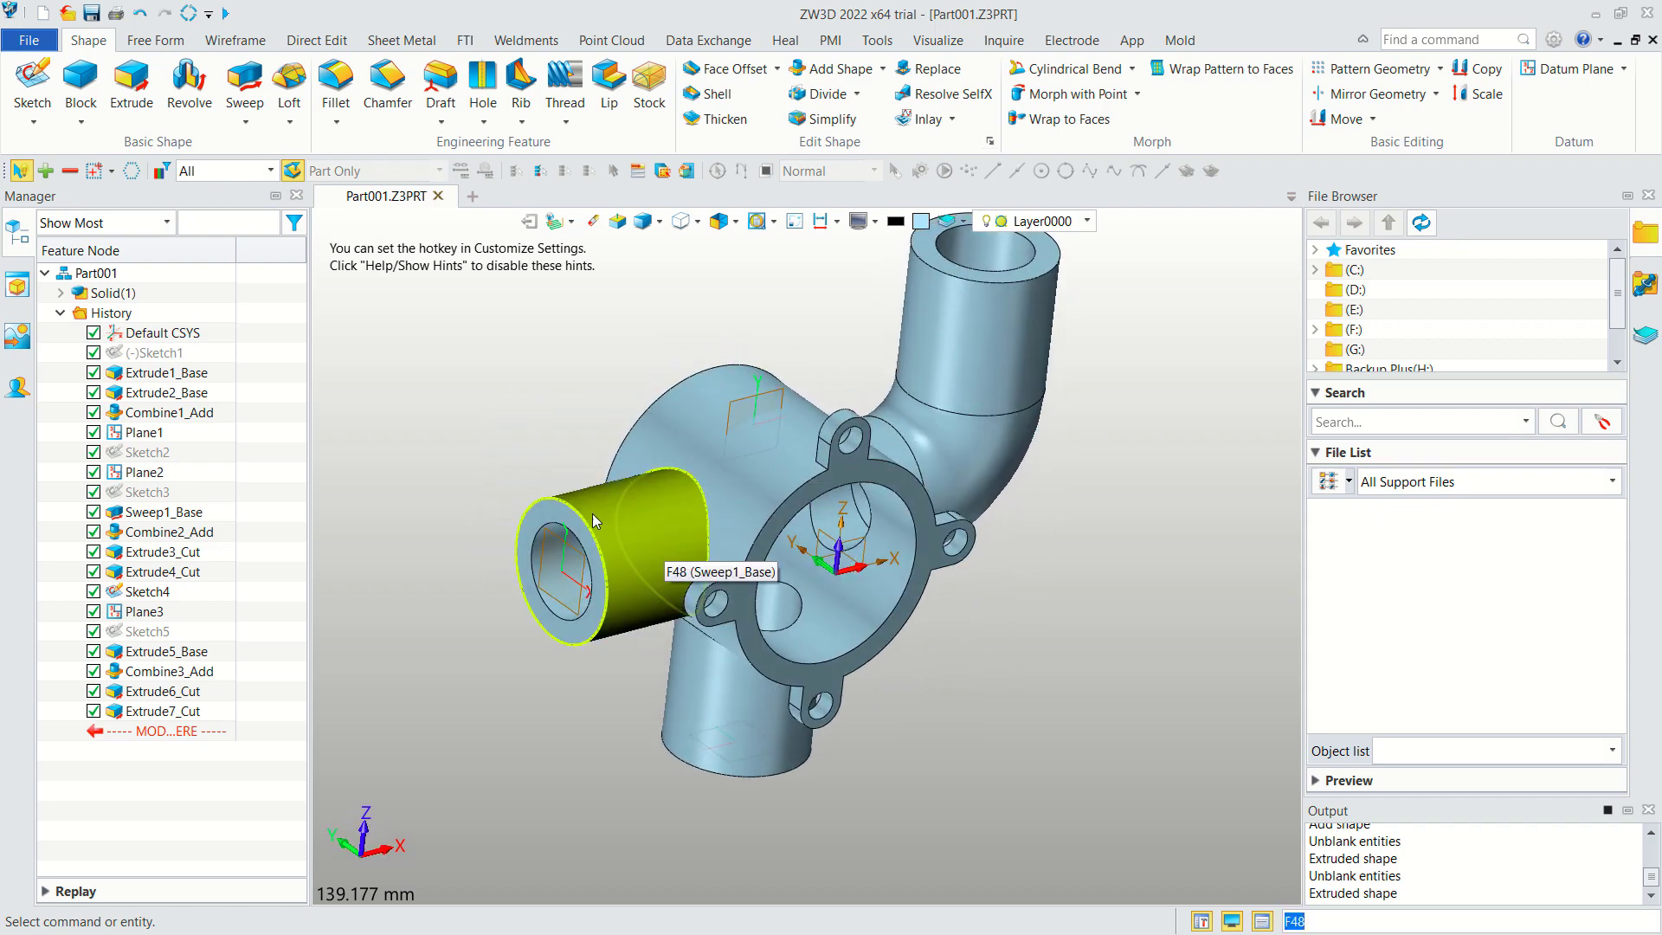
Sketch on the side pipe's end face and draw an R20 circle at -25,0.
scroll(508, 485, "up", 3)
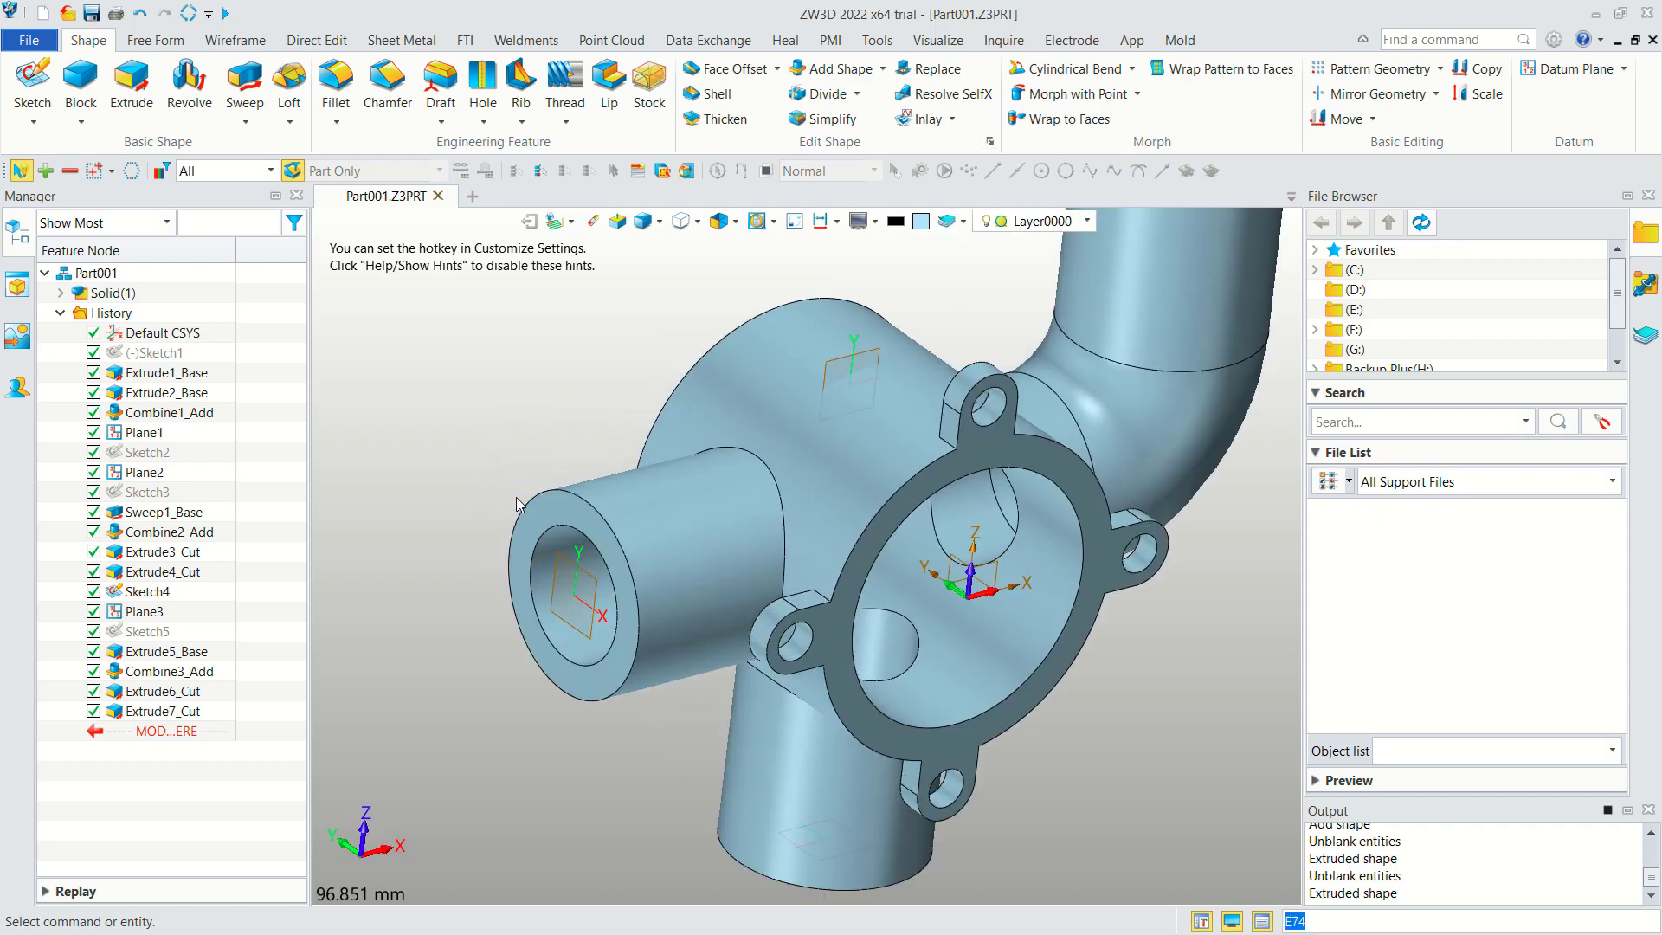
left_click(537, 519)
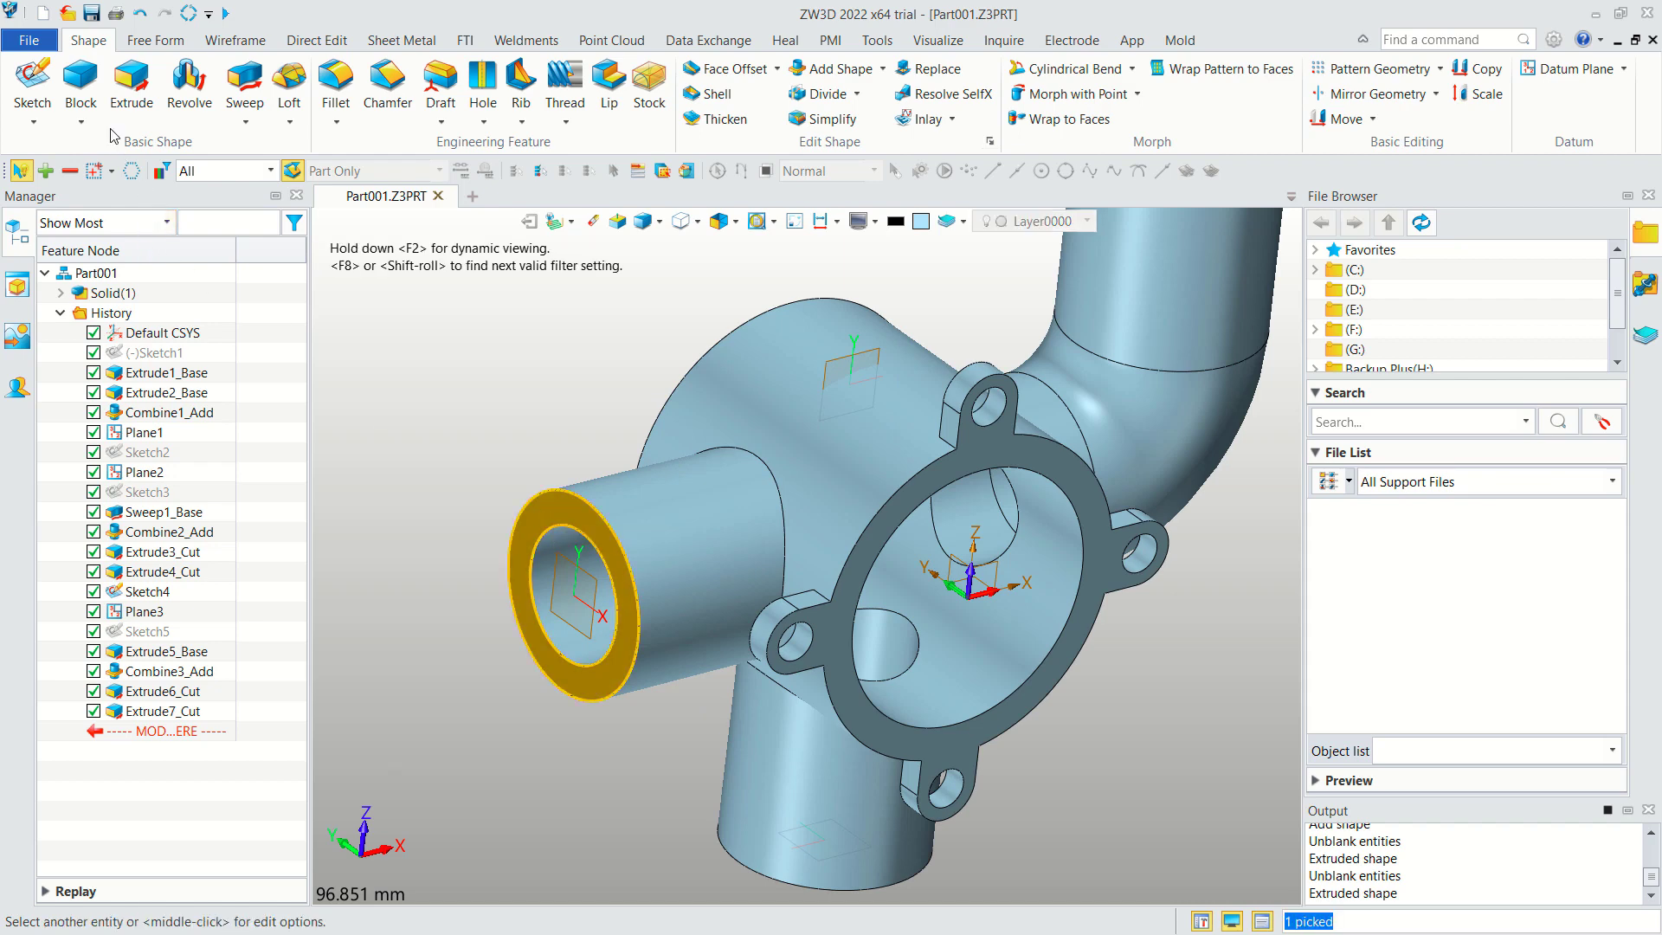
left_click(32, 82)
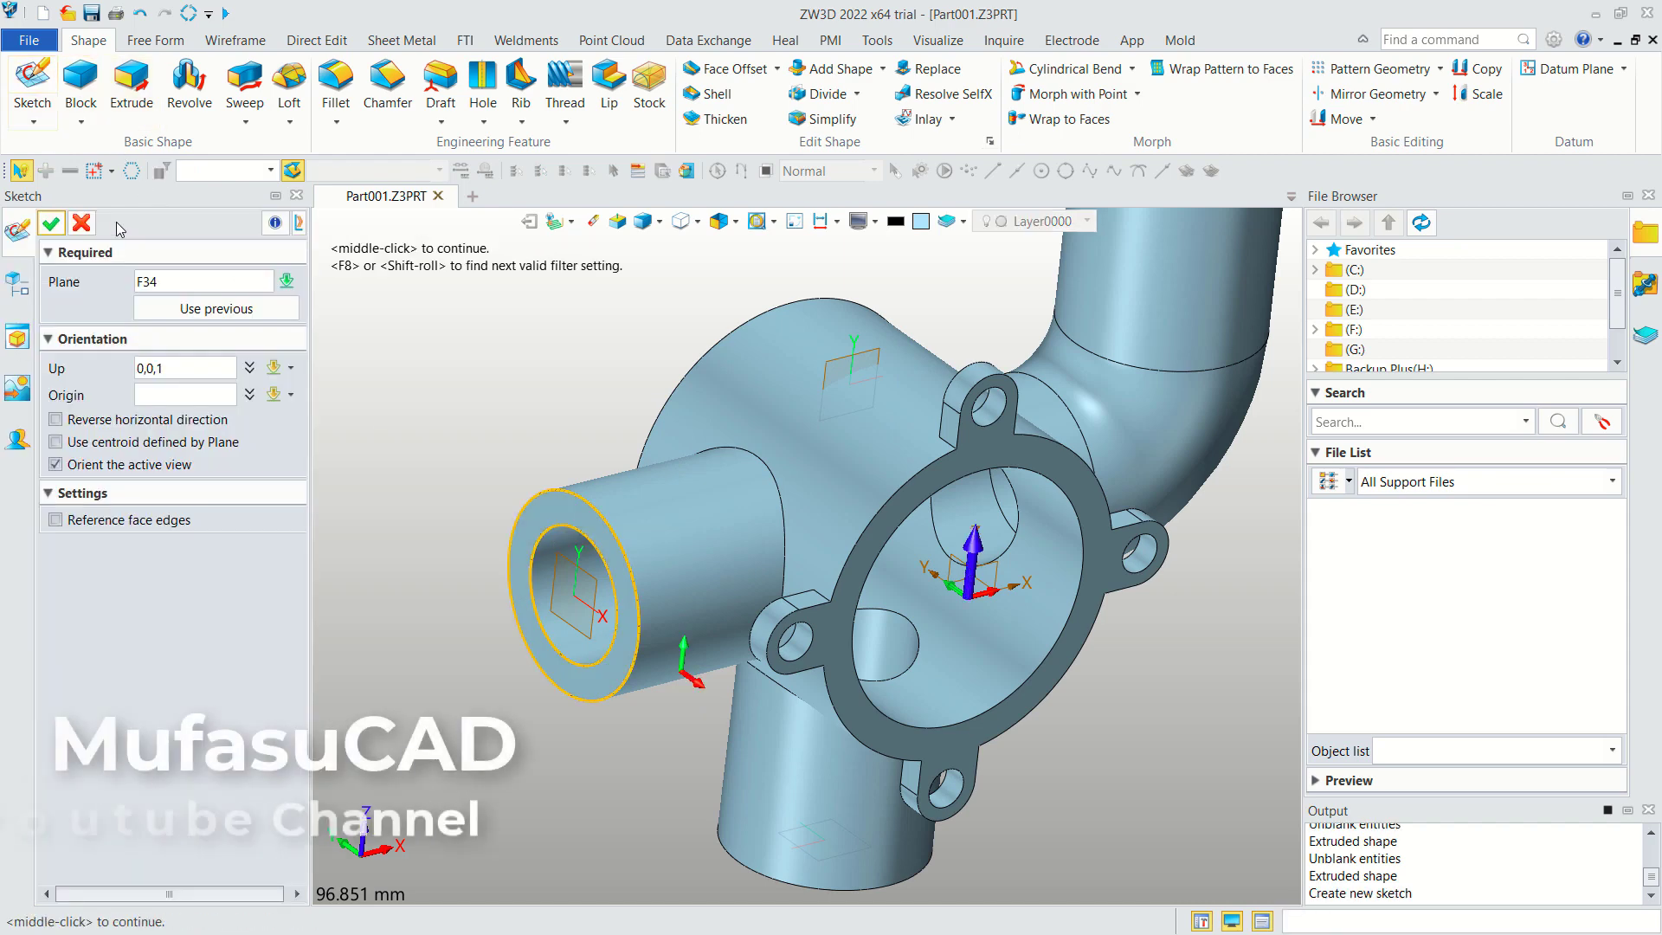
left_click(51, 224)
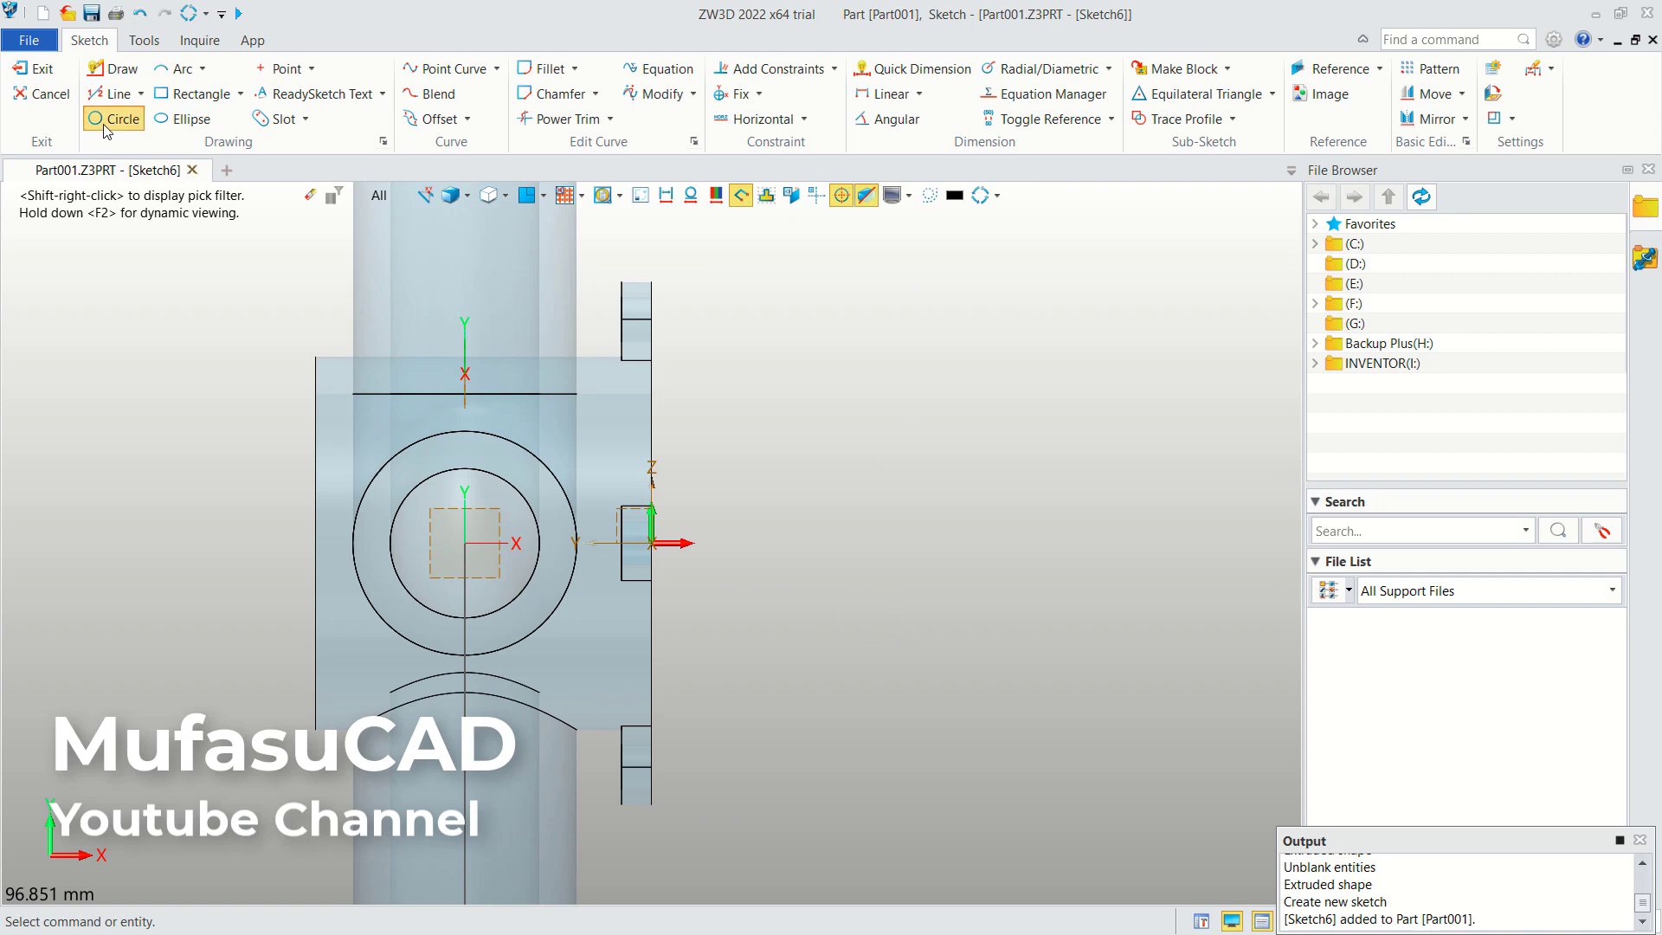
left_click(104, 123)
left_click(465, 542)
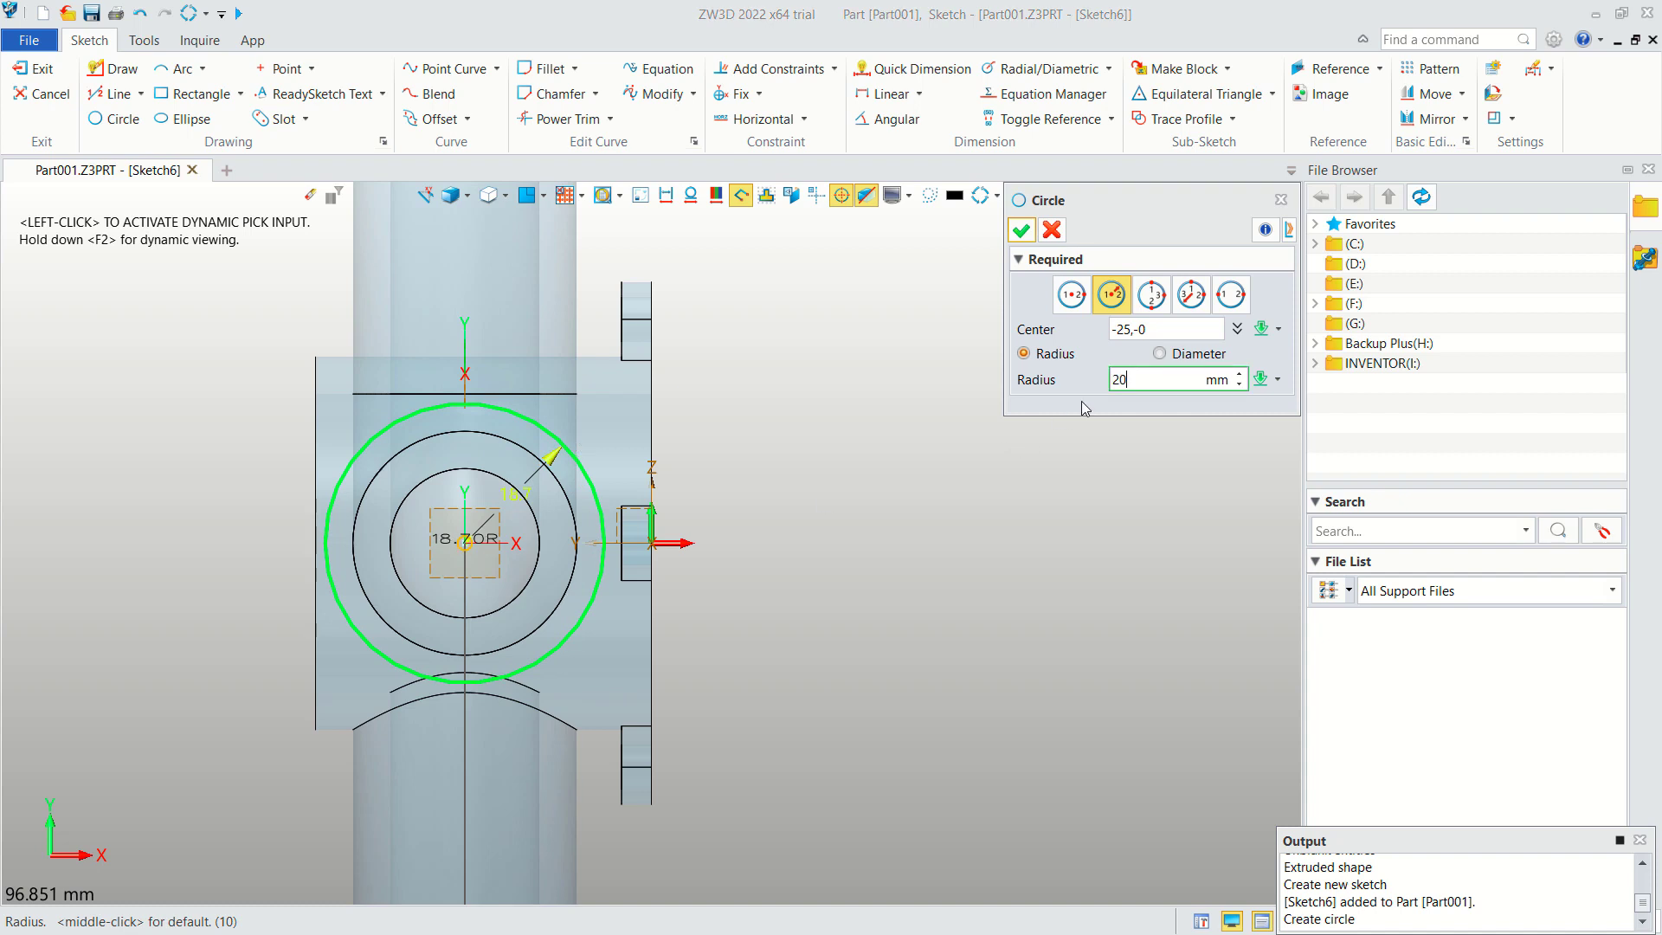
left_click(1161, 329)
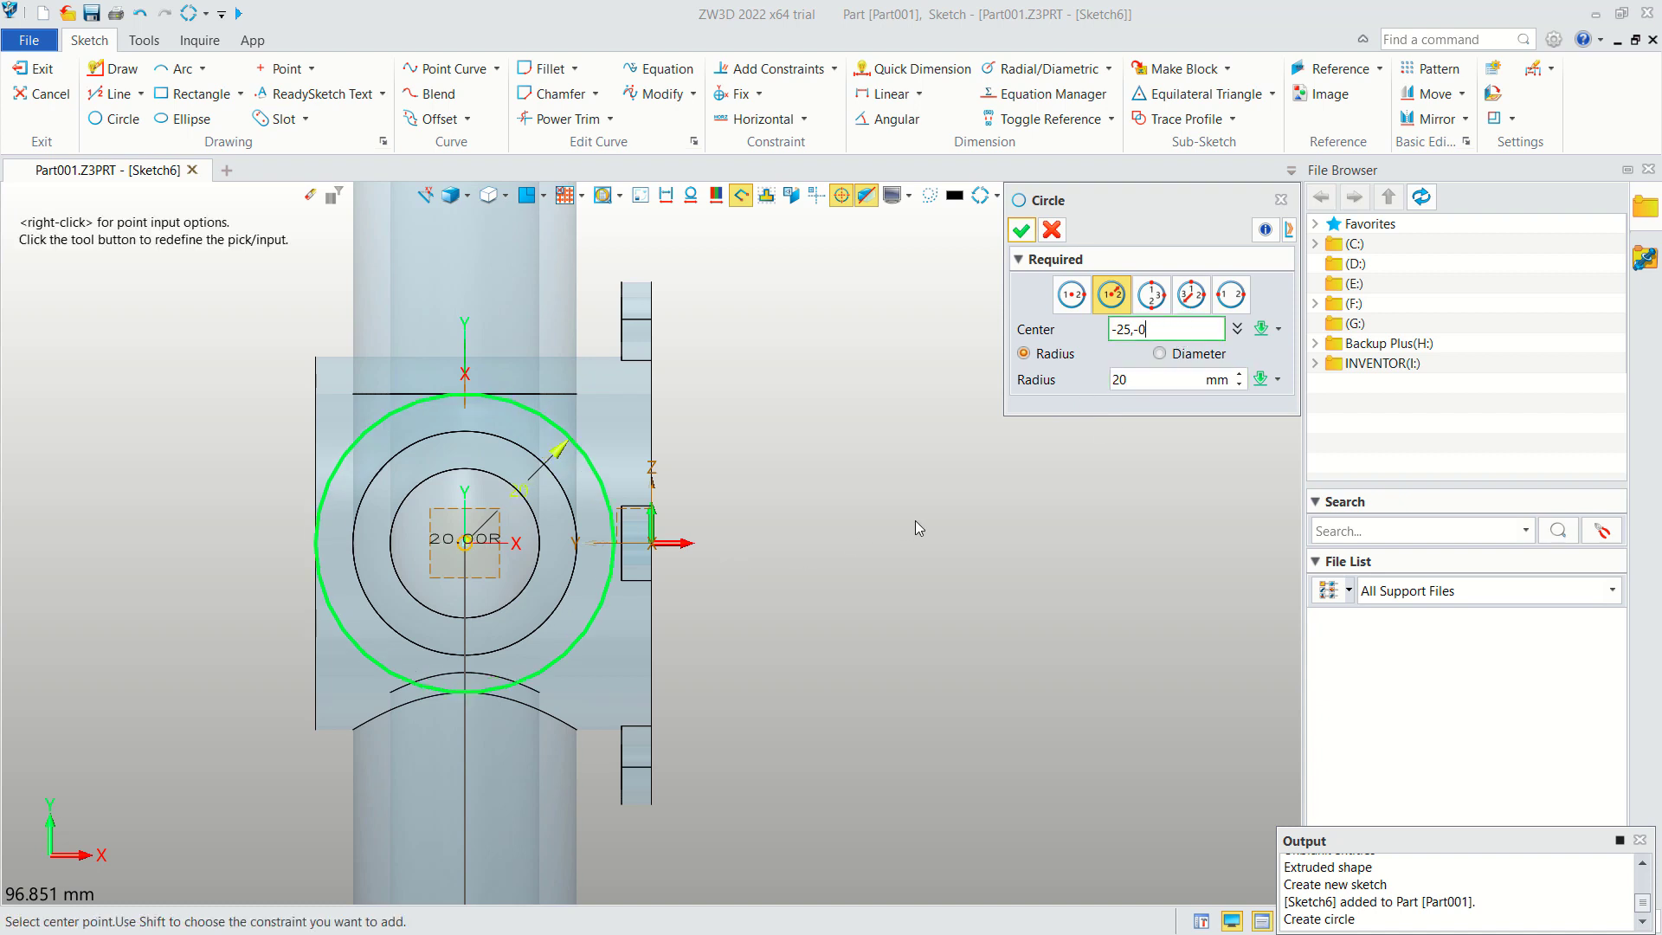
left_click(1021, 229)
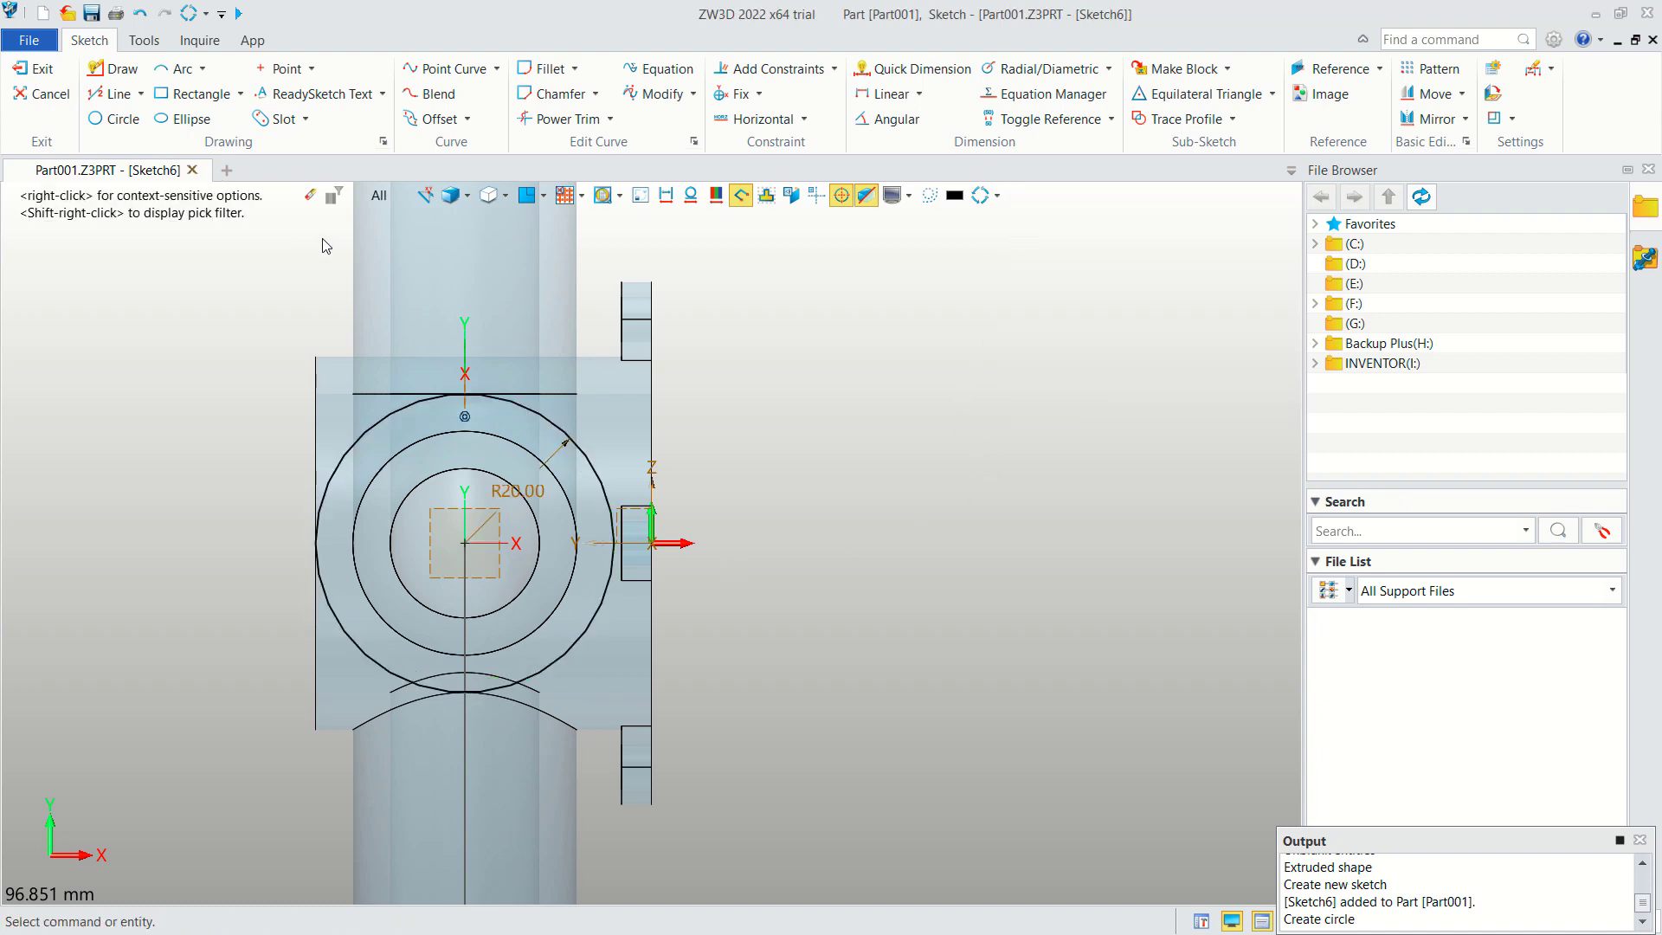
Add a concentric R10 circle and exit the sketch.
left_click(114, 118)
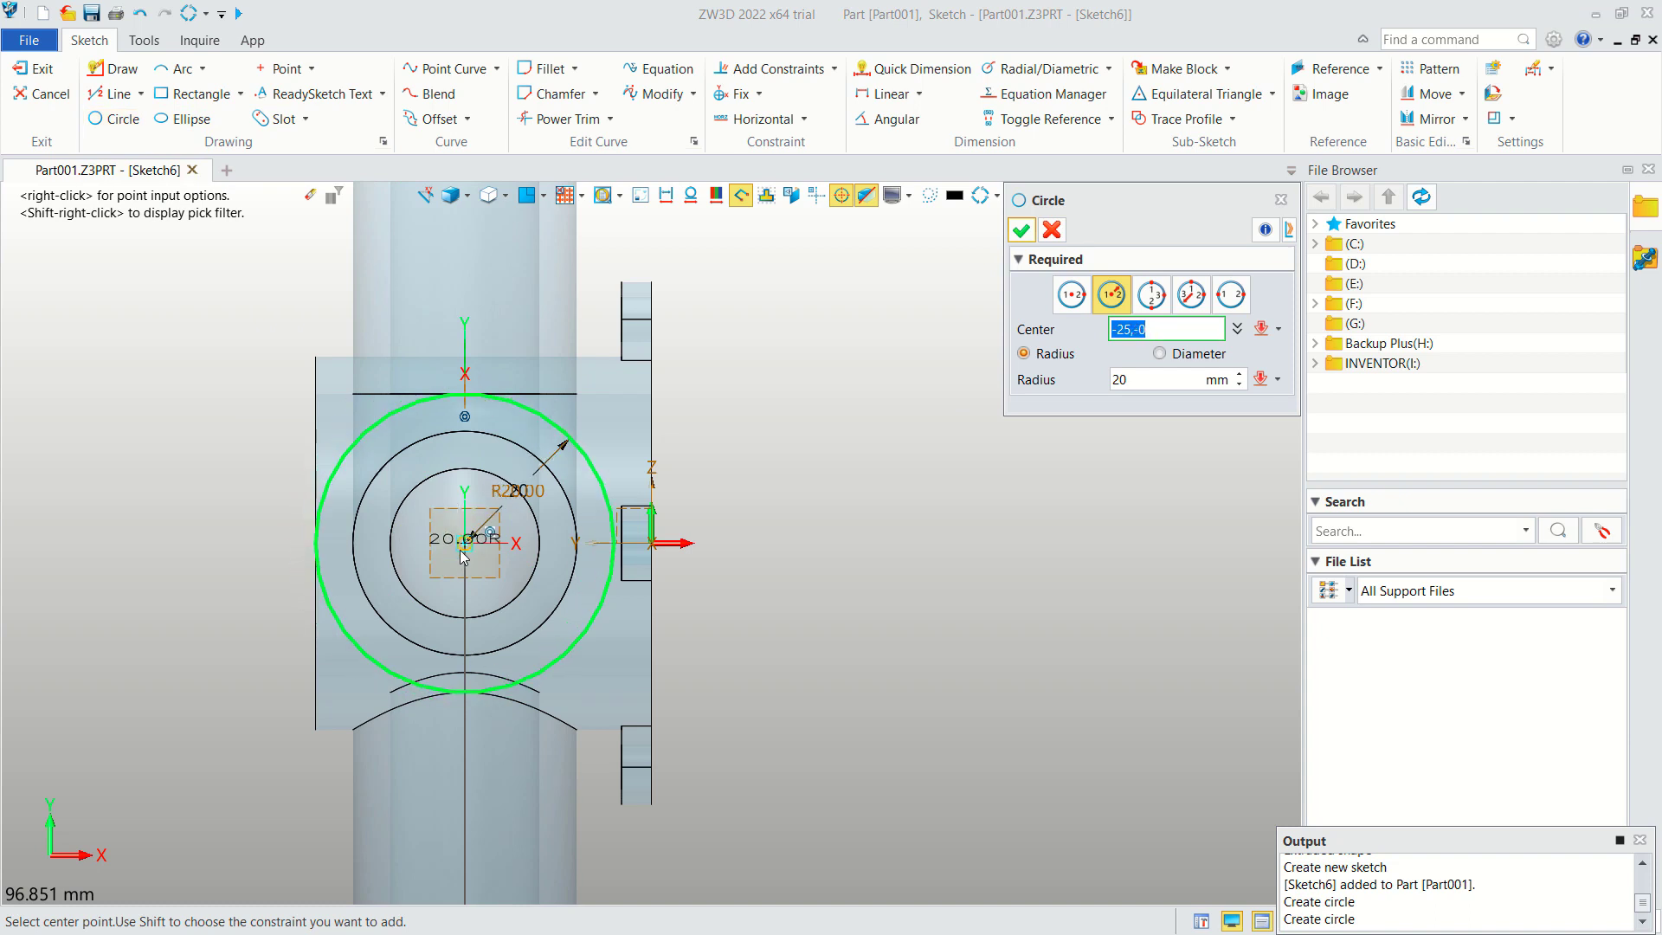
left_click(466, 544)
type("10.2")
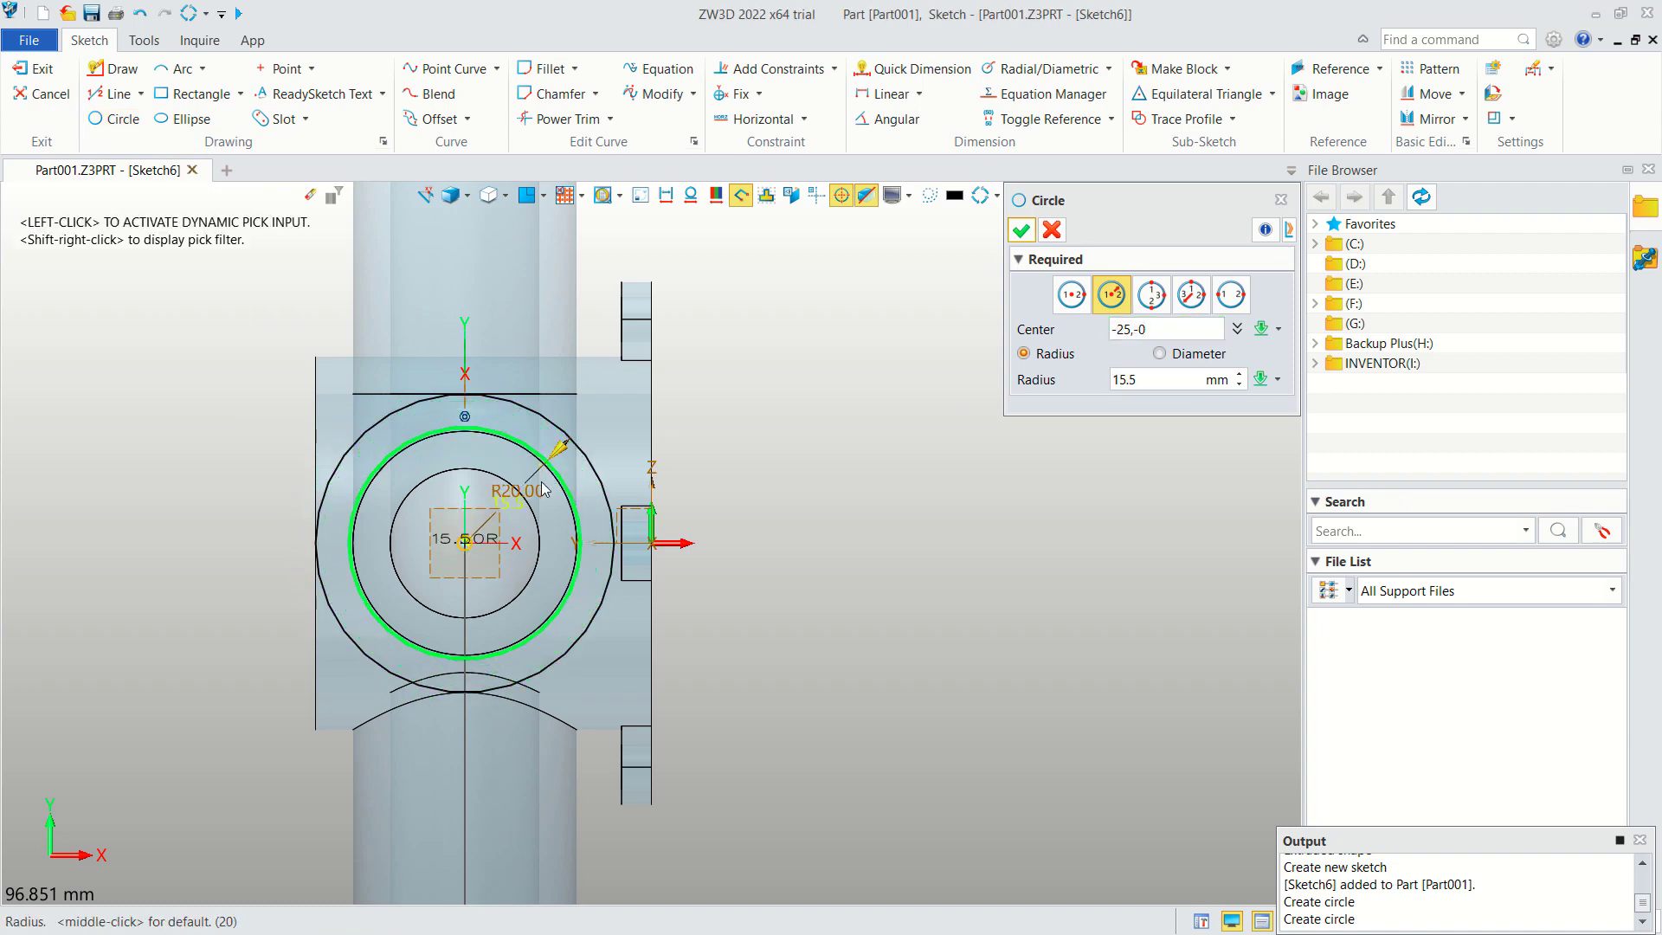
key("Return")
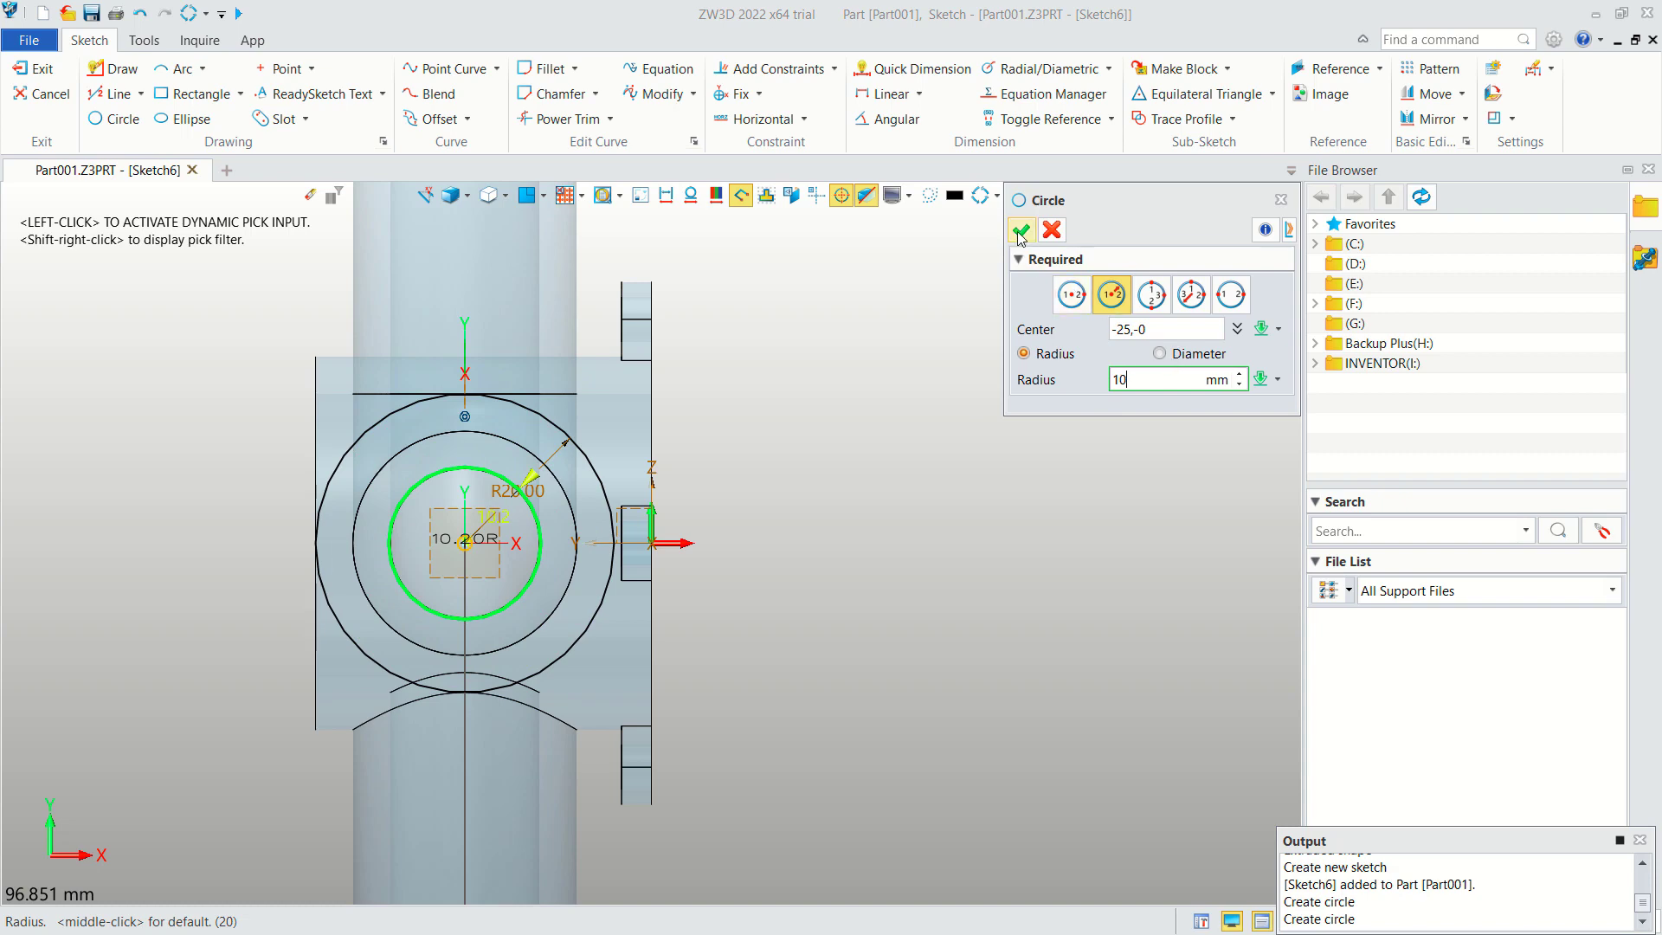
key("Return")
middle_click(877, 563)
right_click_drag(878, 563, 706, 511)
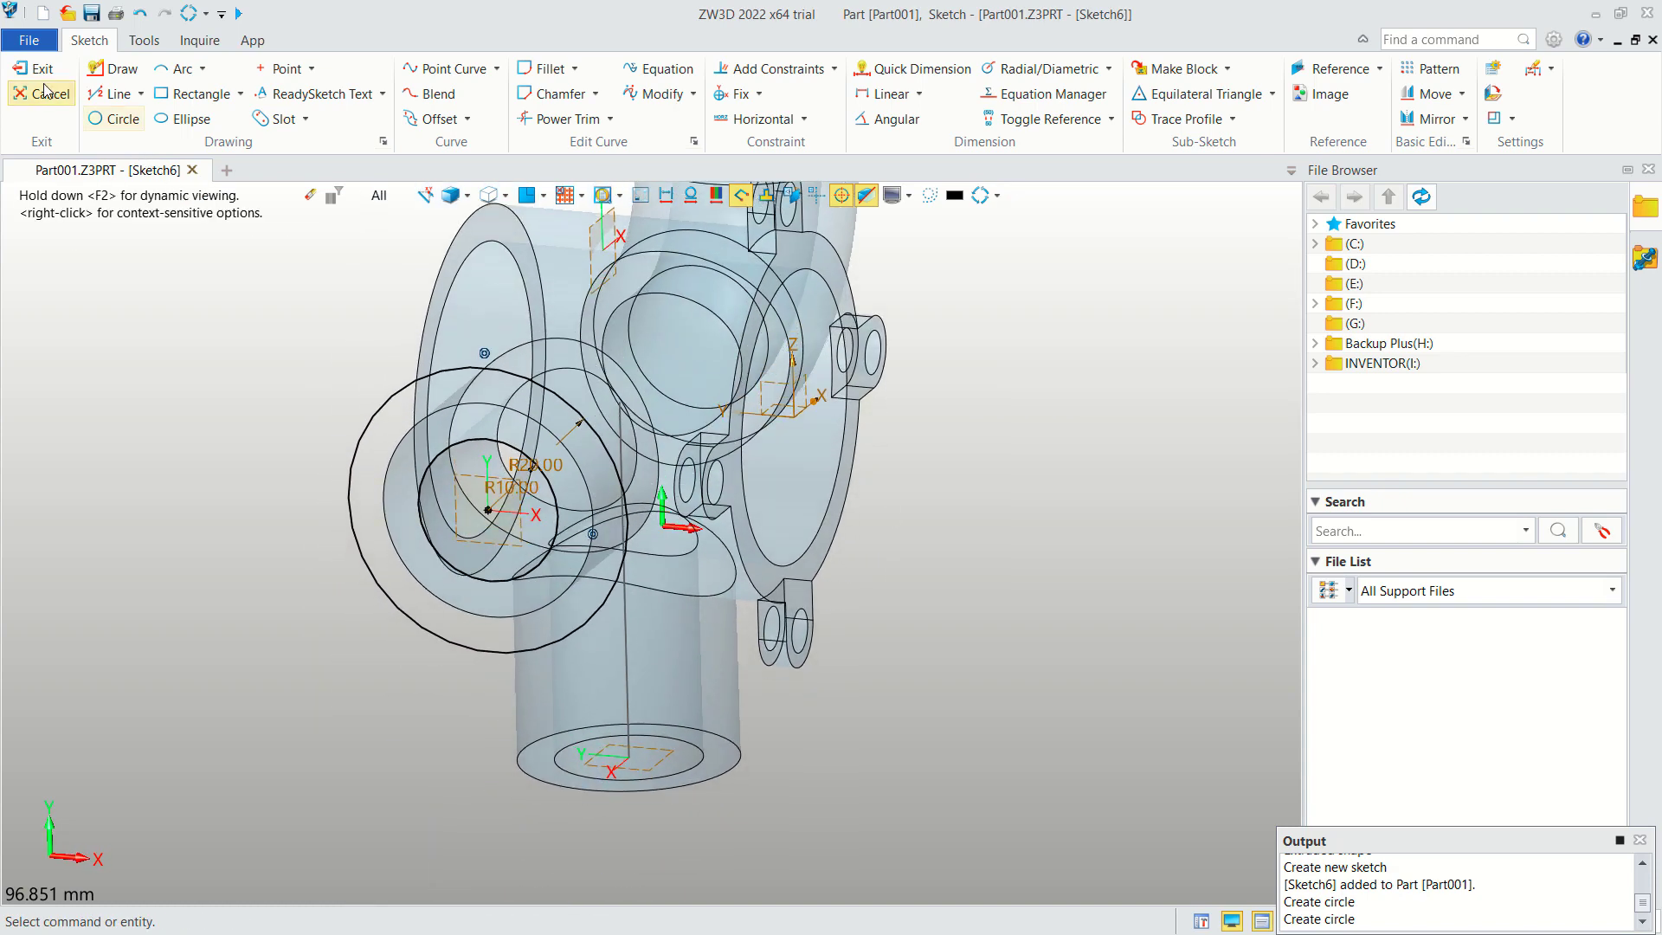
left_click(34, 68)
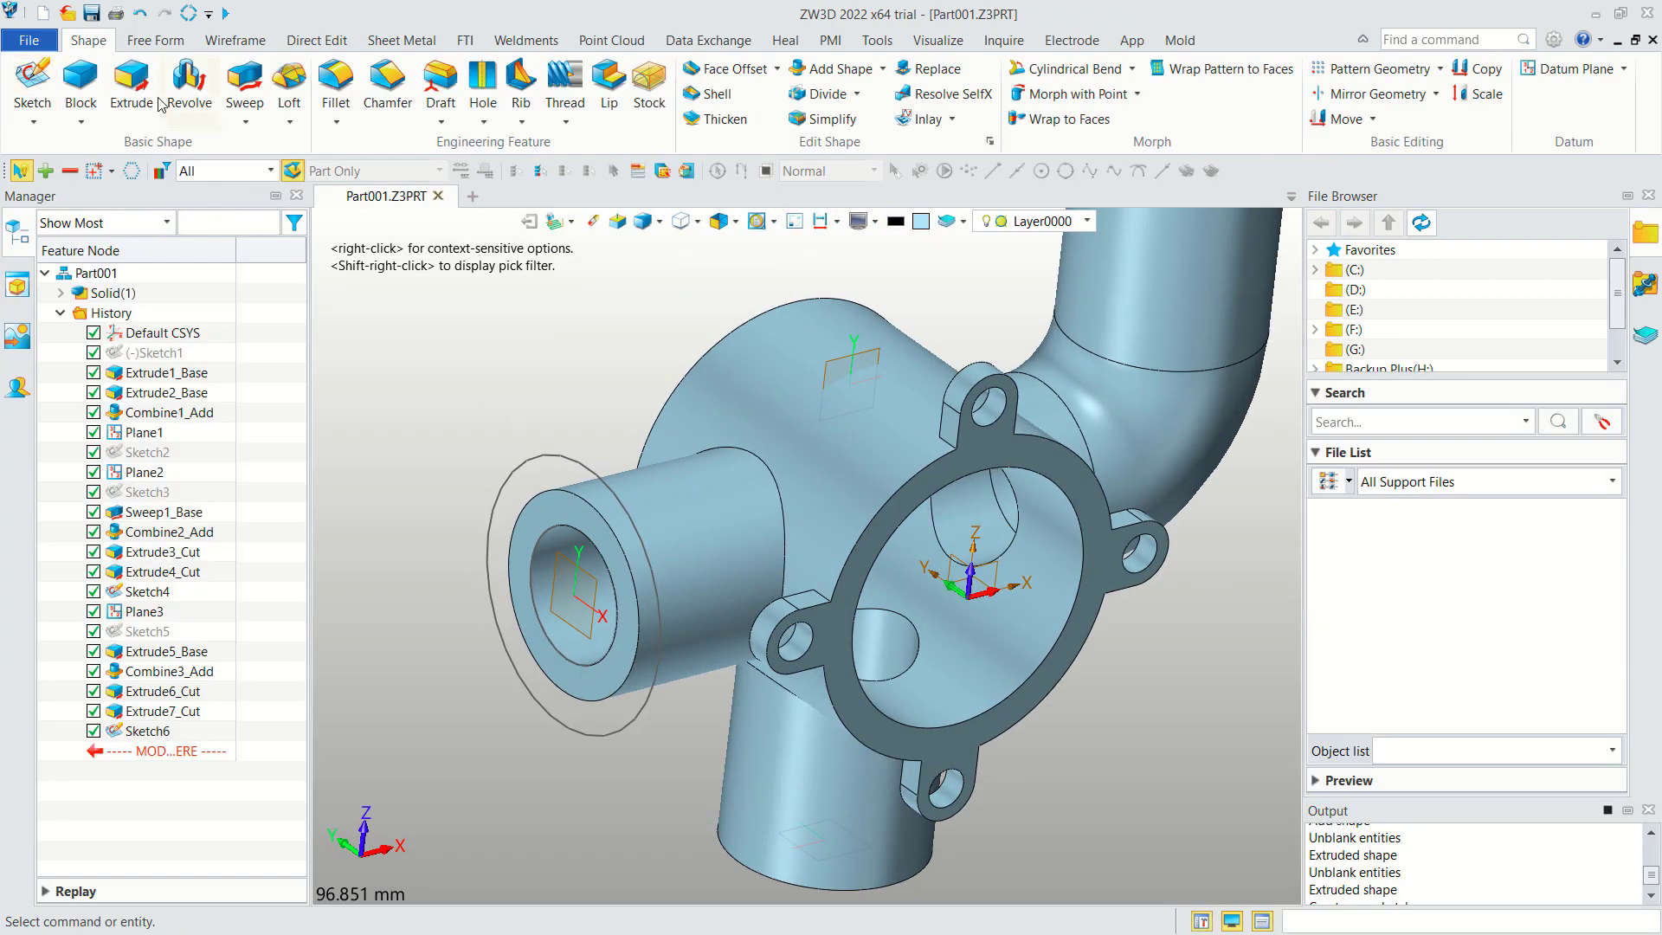
Pick Sketch6's ring region between the circles as the extrude profile.
left_click(154, 97)
left_click(561, 456)
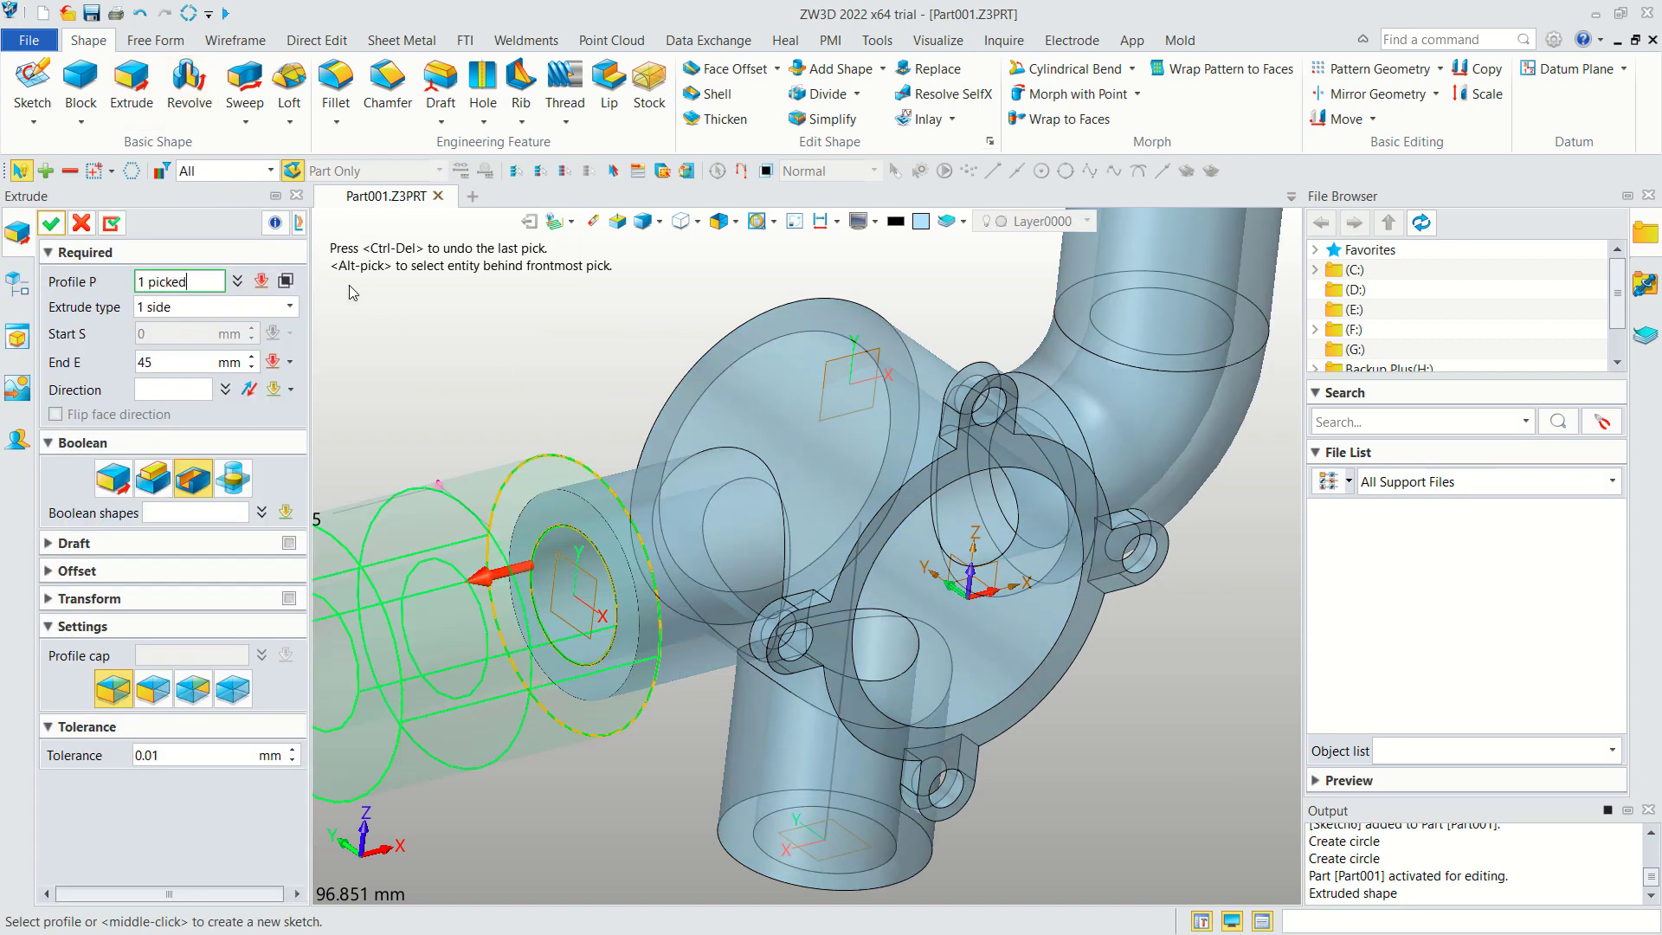
left_click(286, 280)
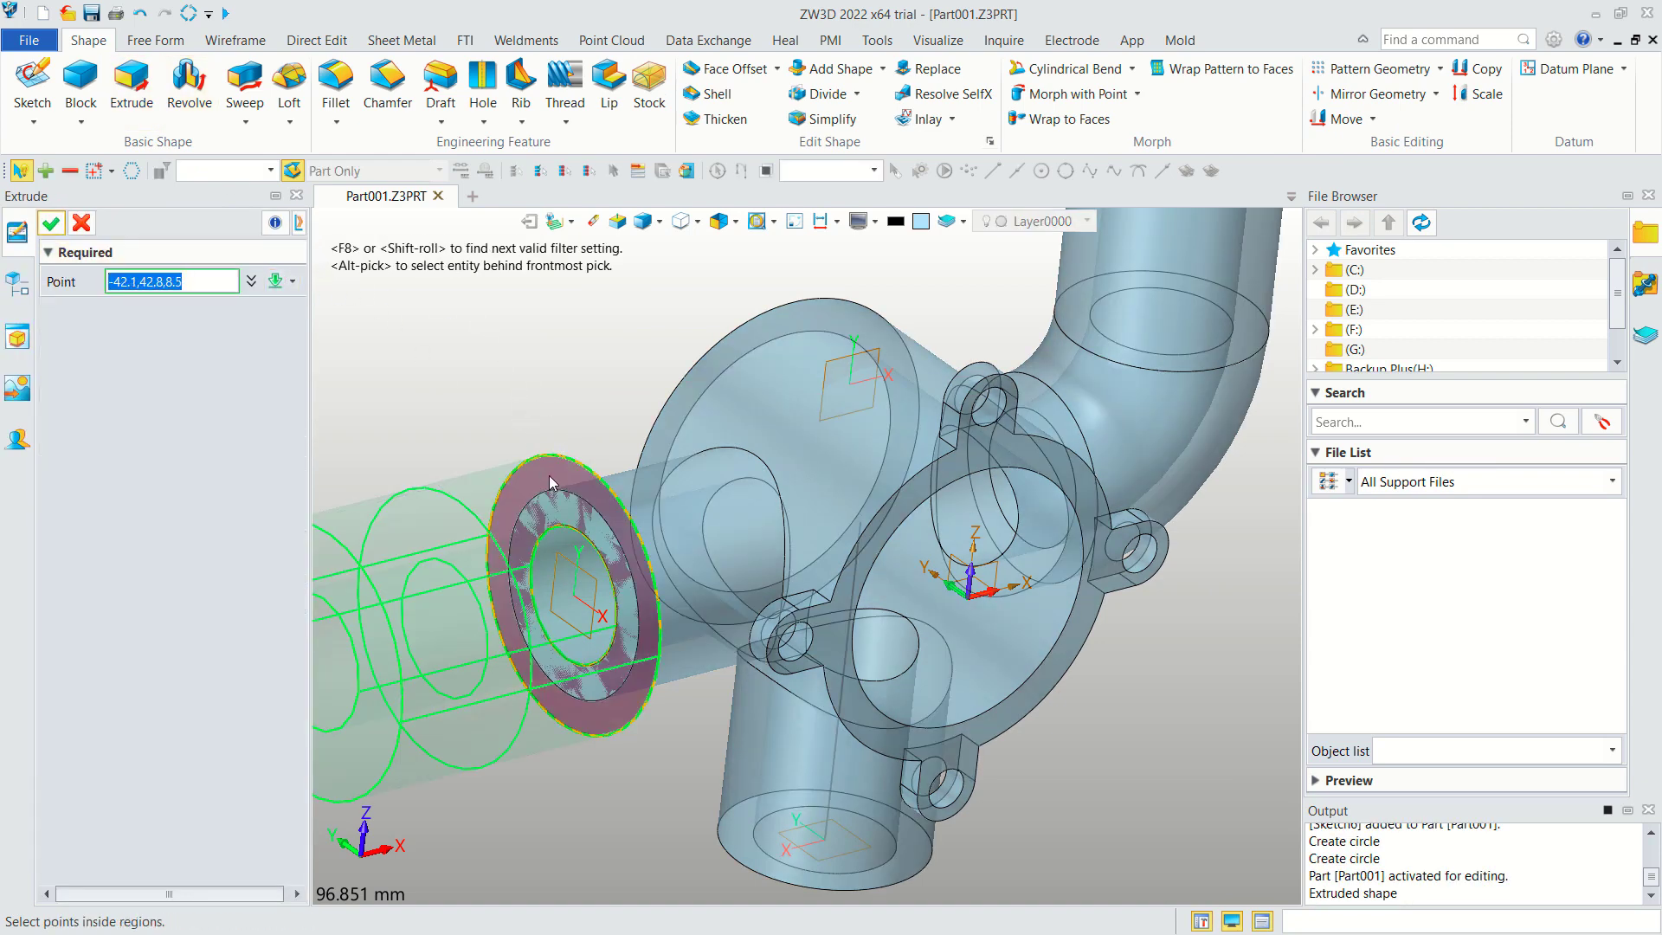
left_click(51, 222)
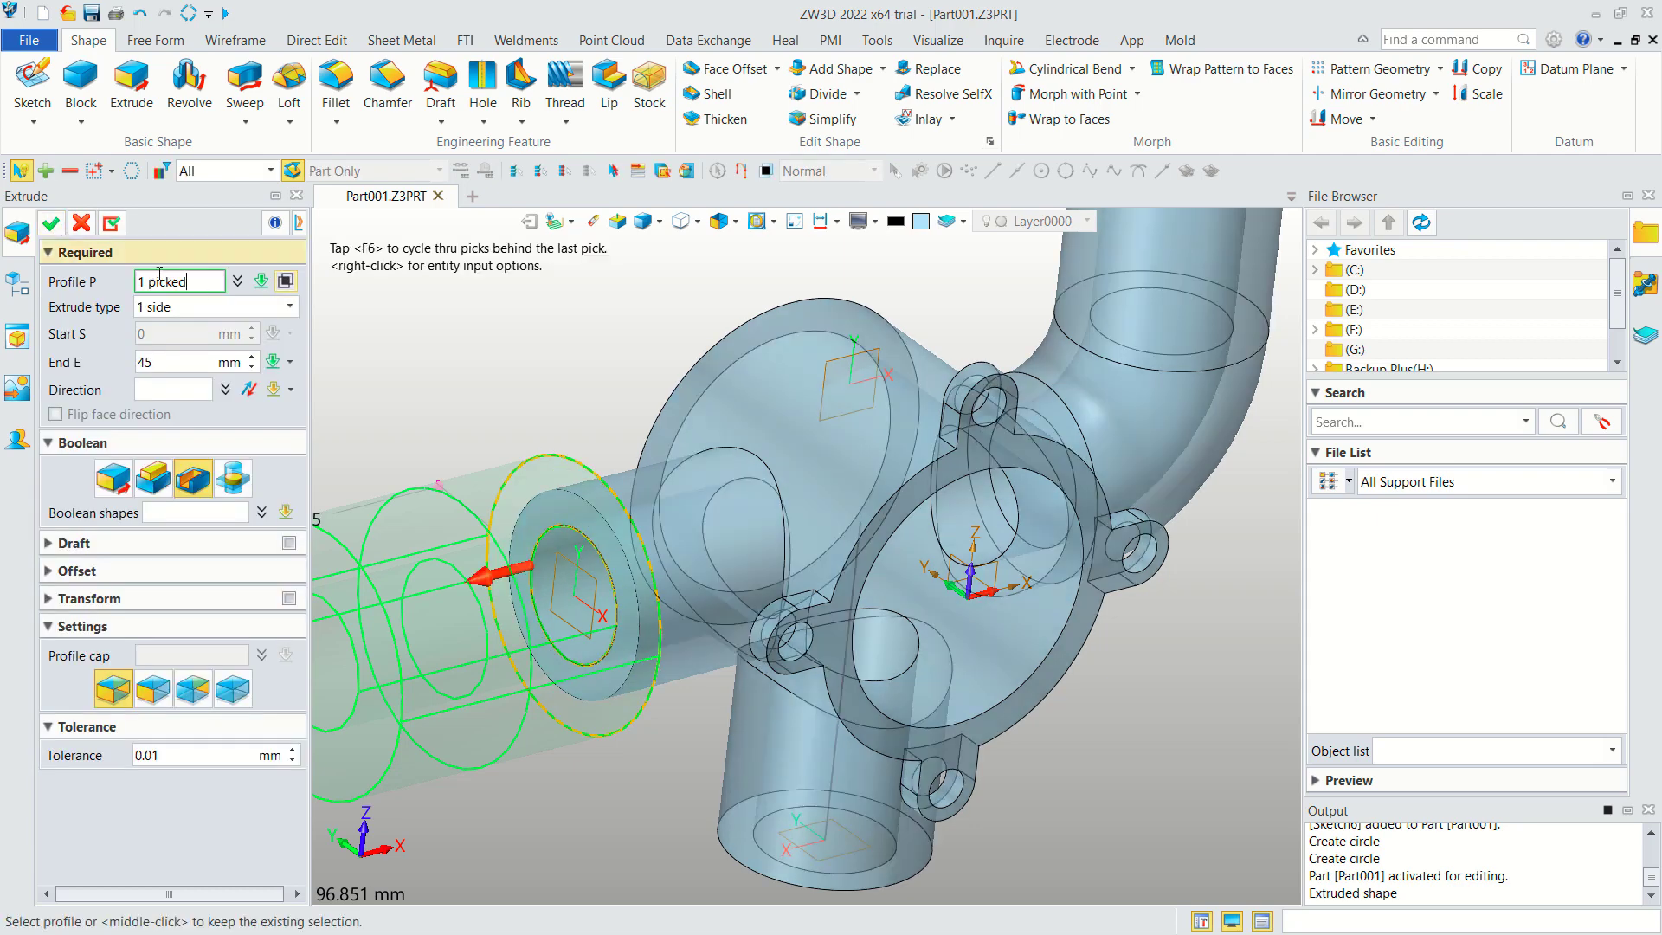
scroll(477, 548, "down", 2)
scroll(477, 549, "down", 2)
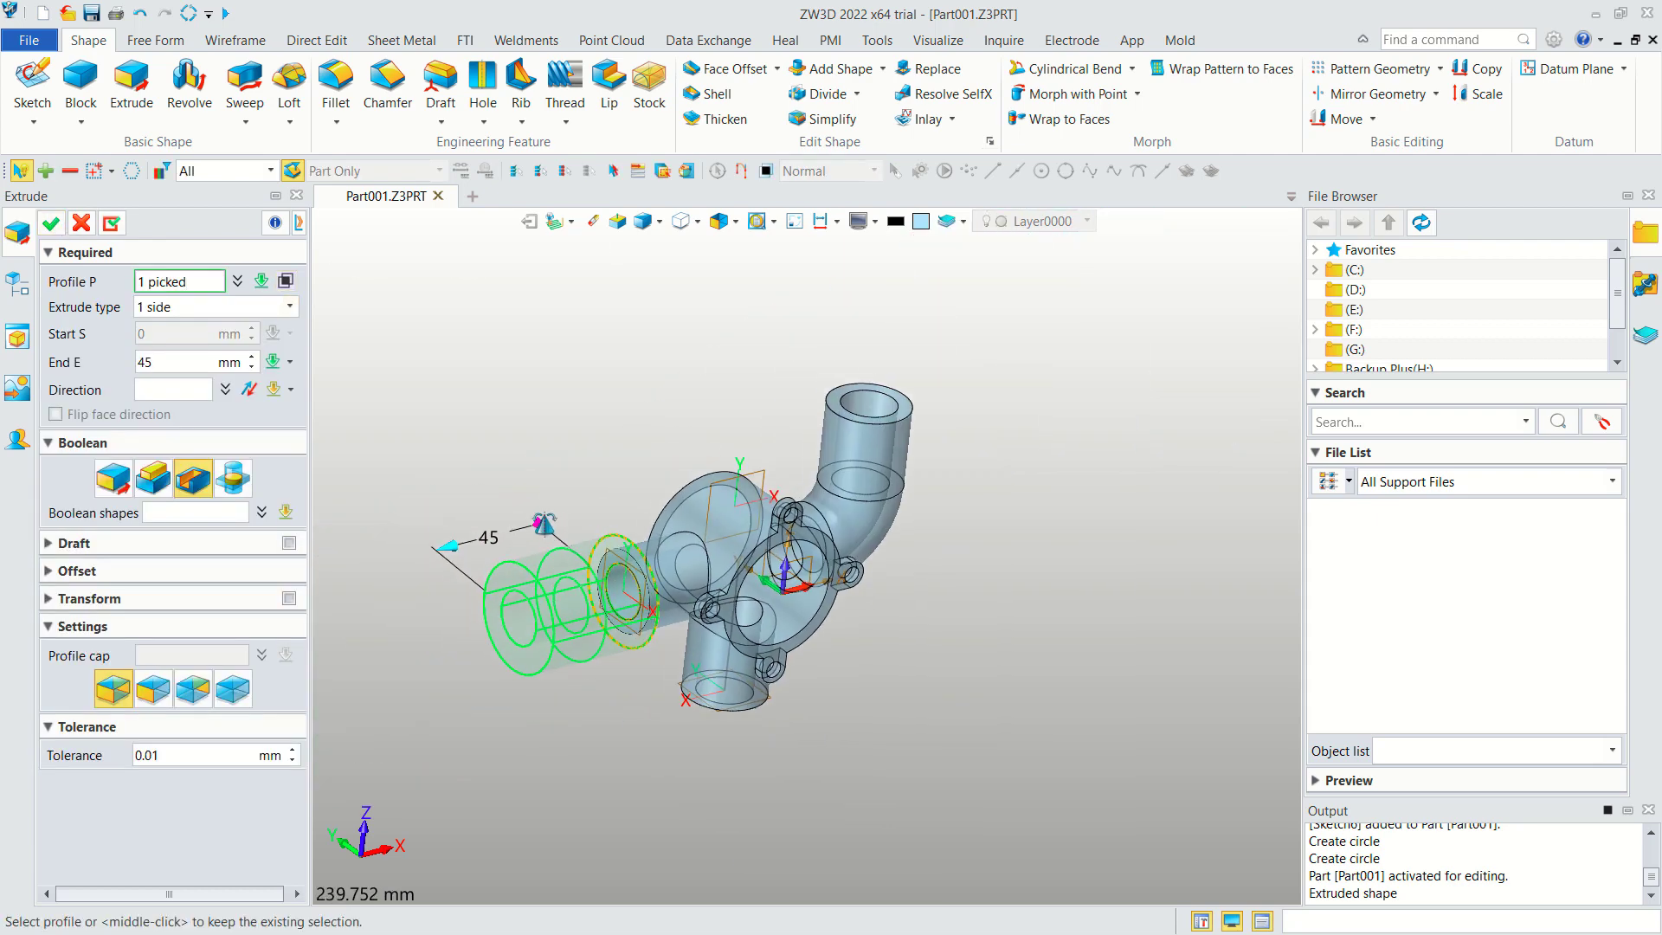
scroll(690, 537, "up", 2)
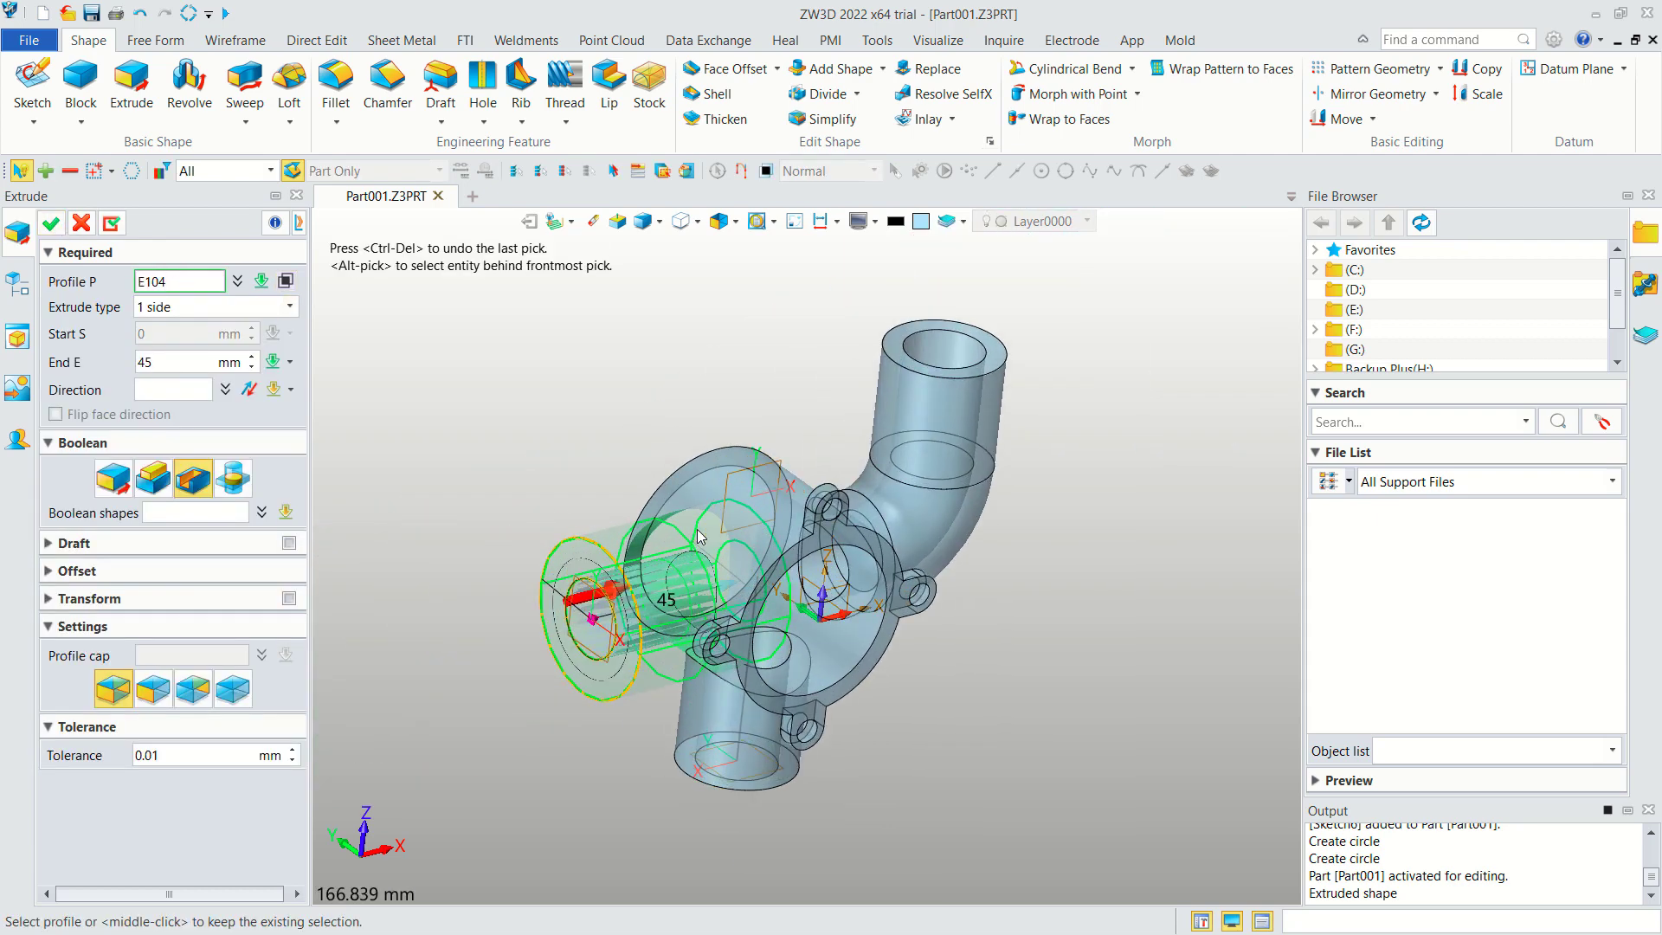
left_click(702, 621)
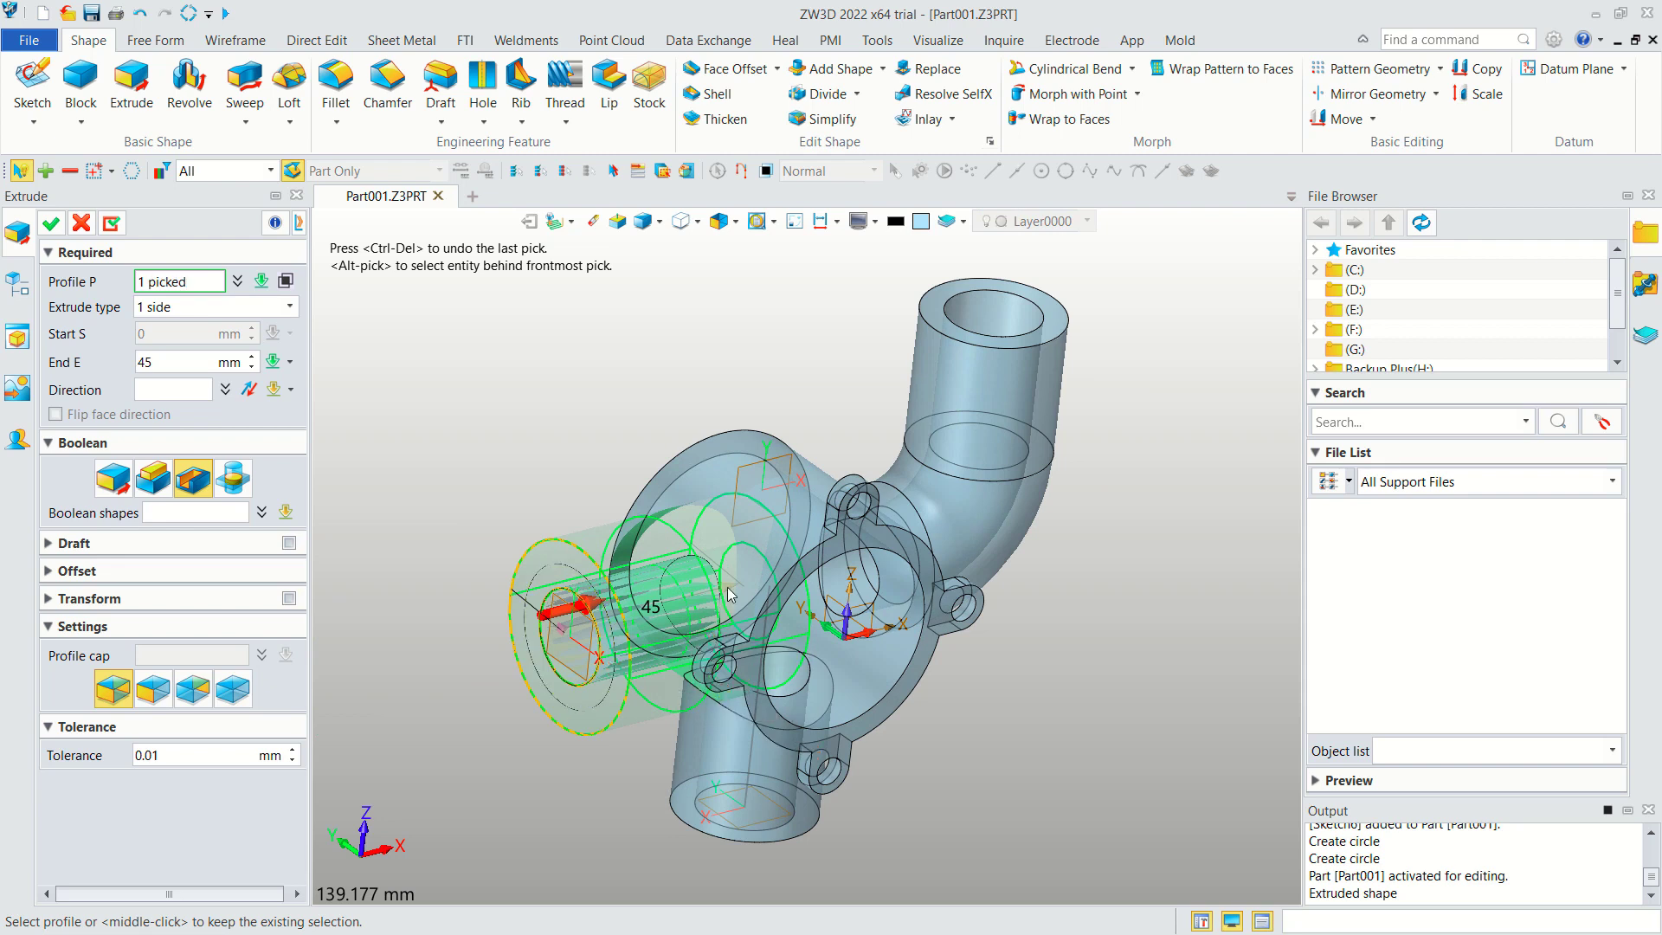
Extrude the ring 5 mm as a separate Base body.
type("8")
key("BackSpace")
type("5")
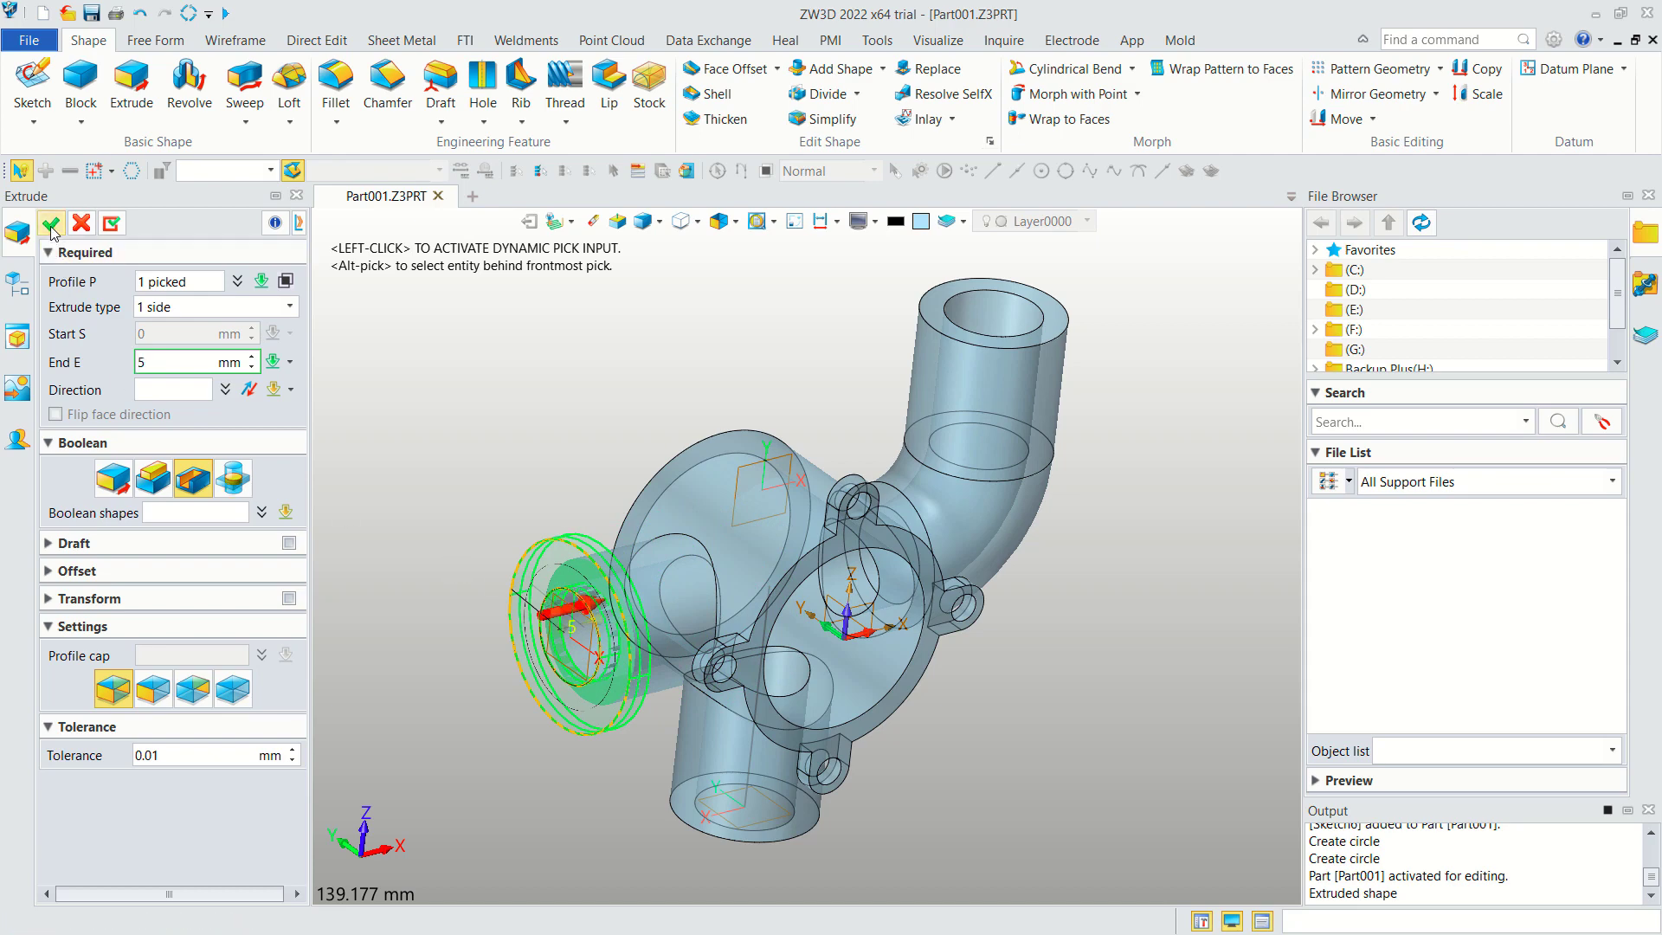
key("Return")
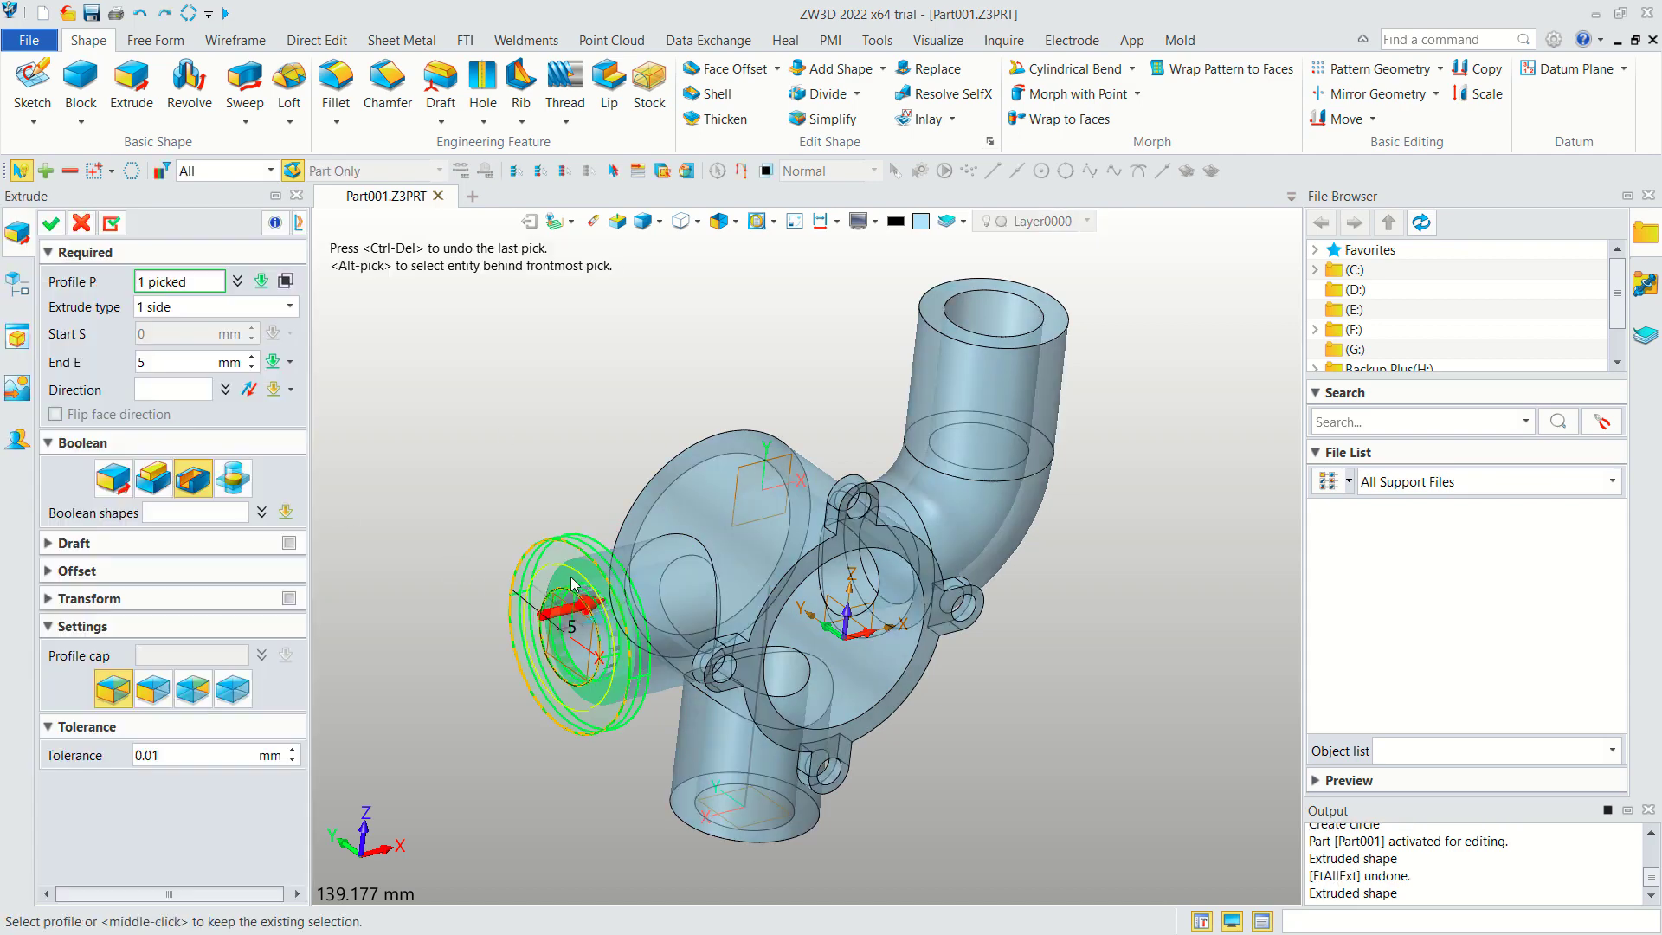
left_click(117, 488)
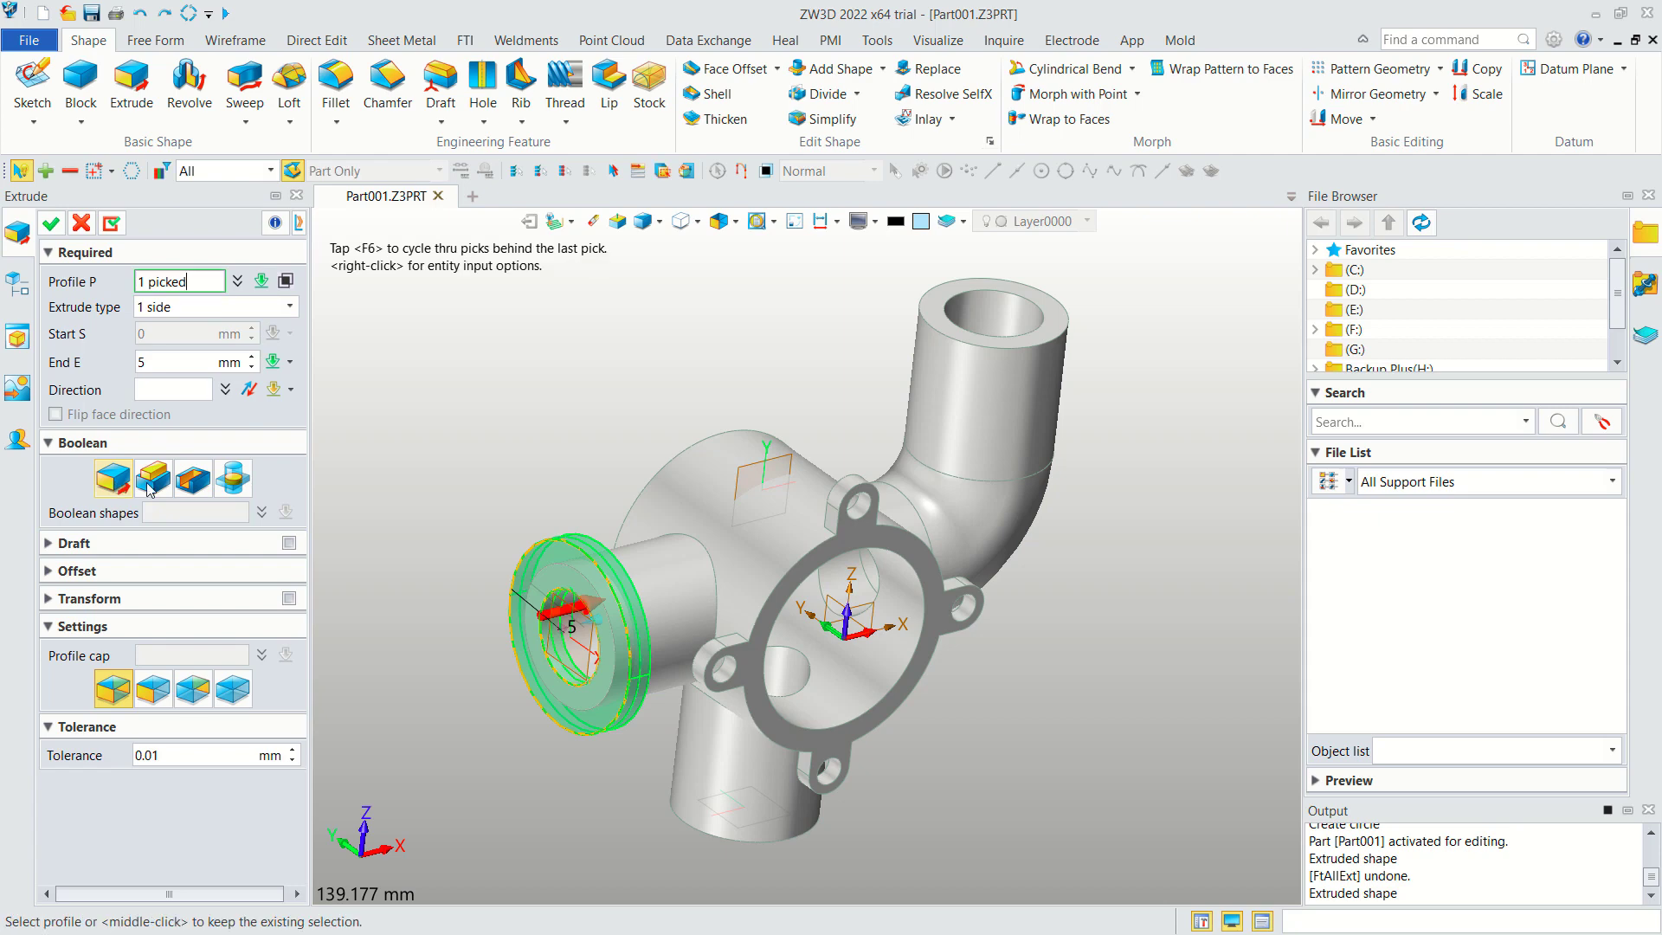
middle_click(201, 275)
middle_click_drag(603, 438, 603, 256)
left_click(786, 574)
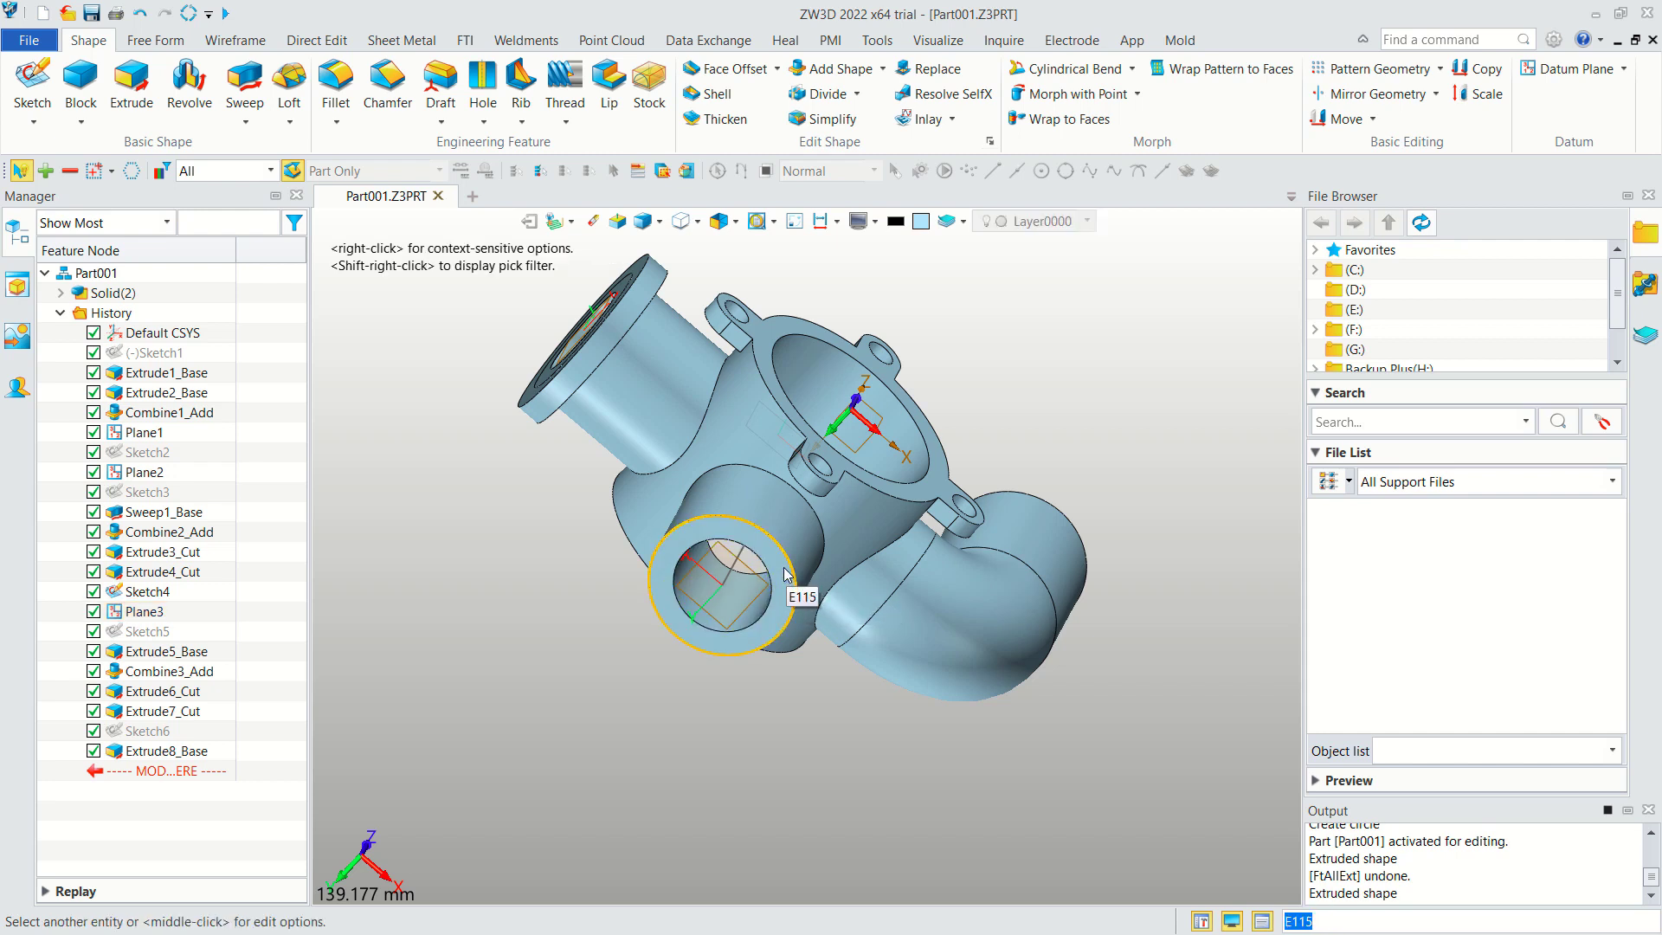
Sketch on the lower pipe's end face and draw an R10 circle at 0,-25.
left_click(455, 460)
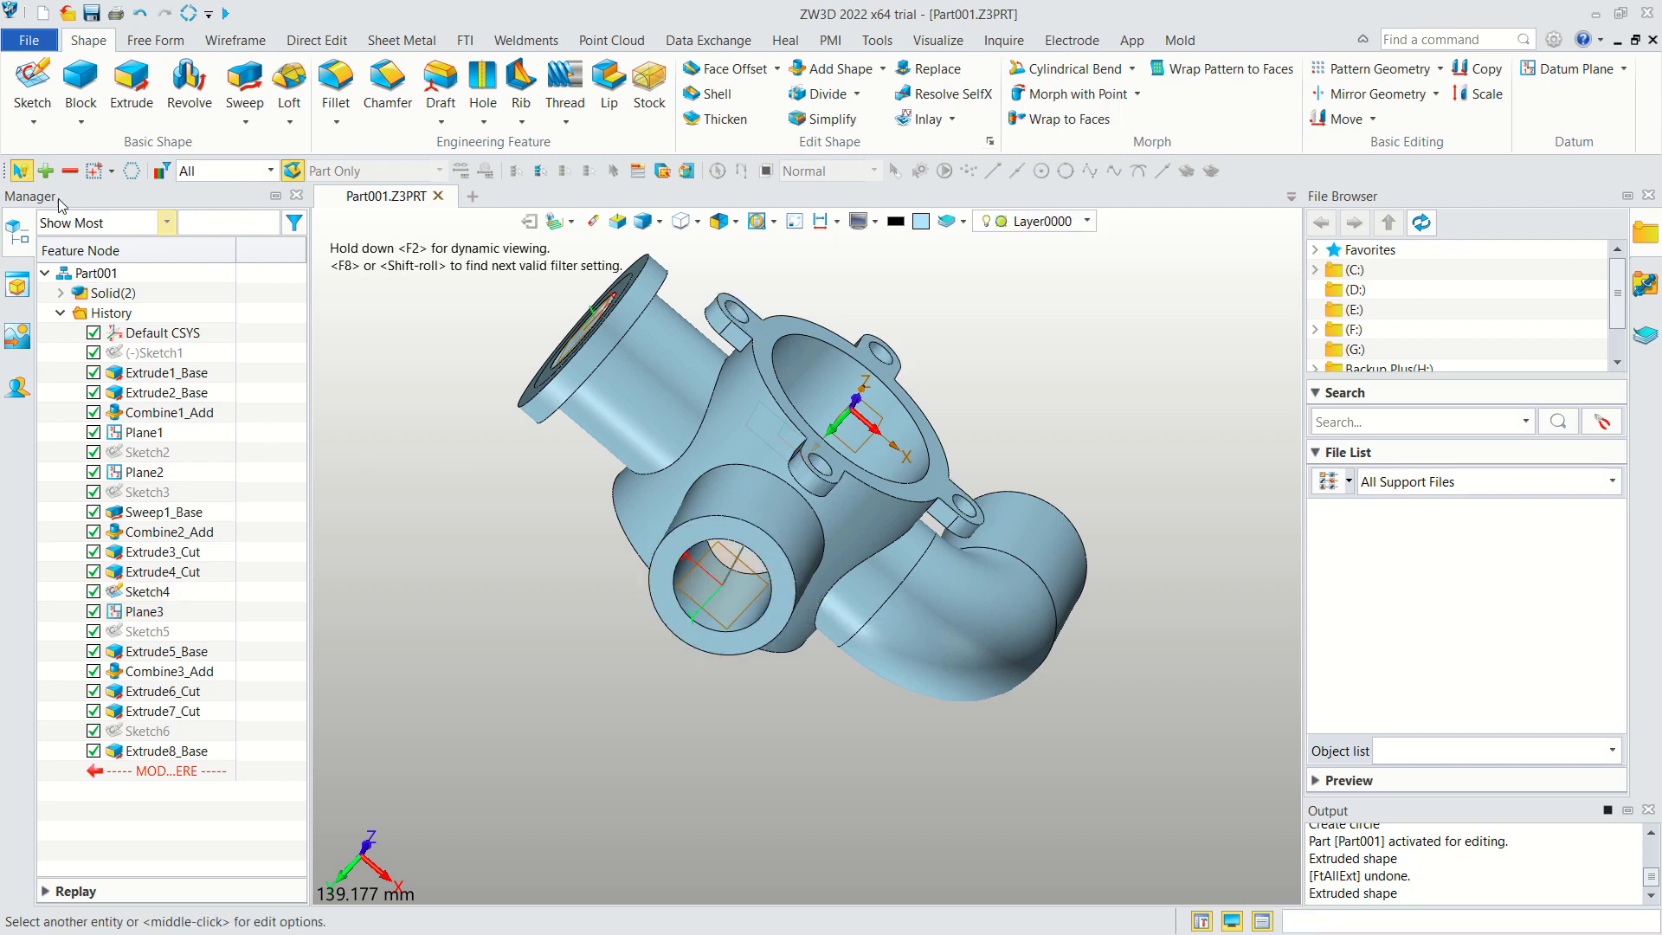
left_click(32, 82)
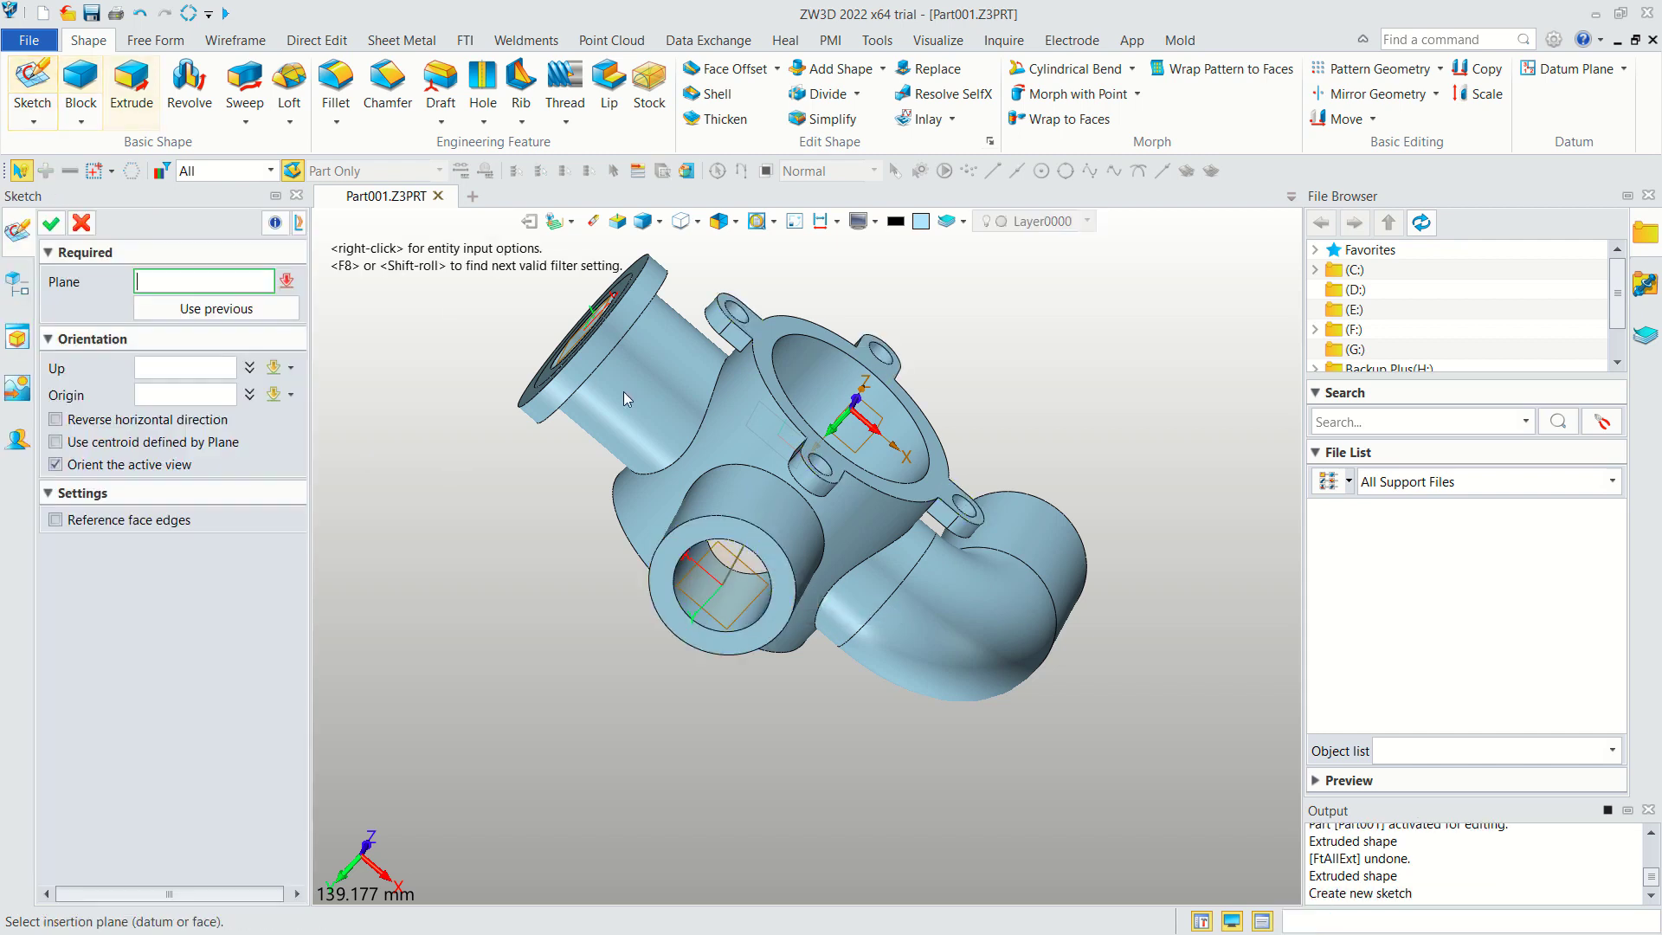
left_click(707, 531)
left_click(51, 224)
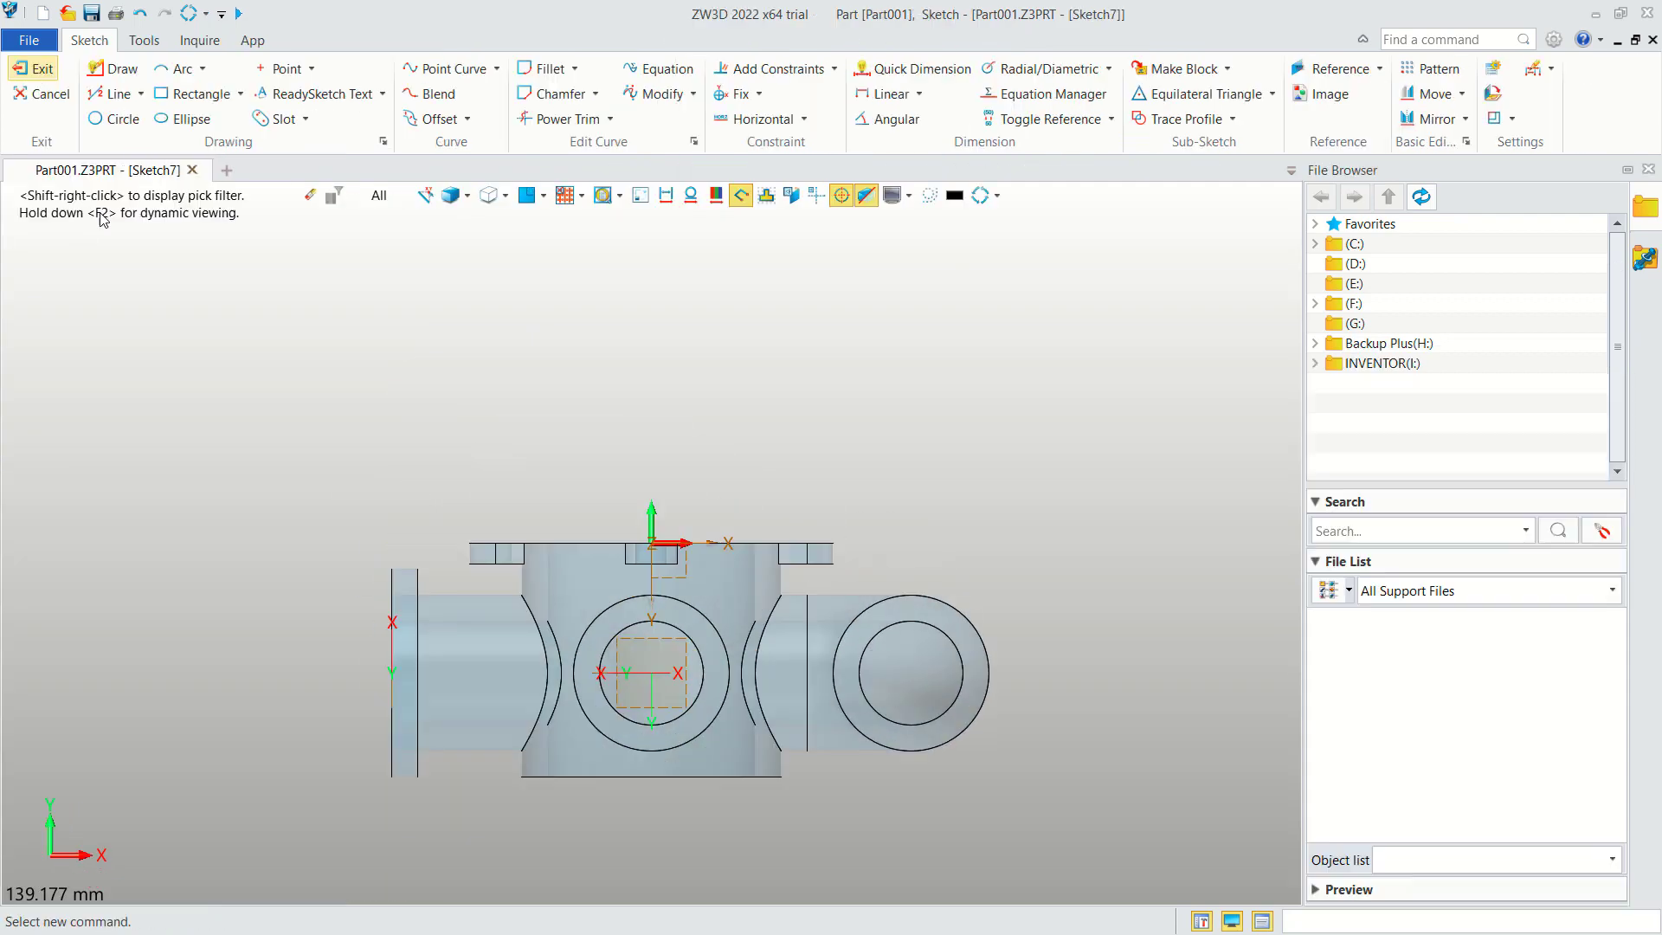
left_click(111, 119)
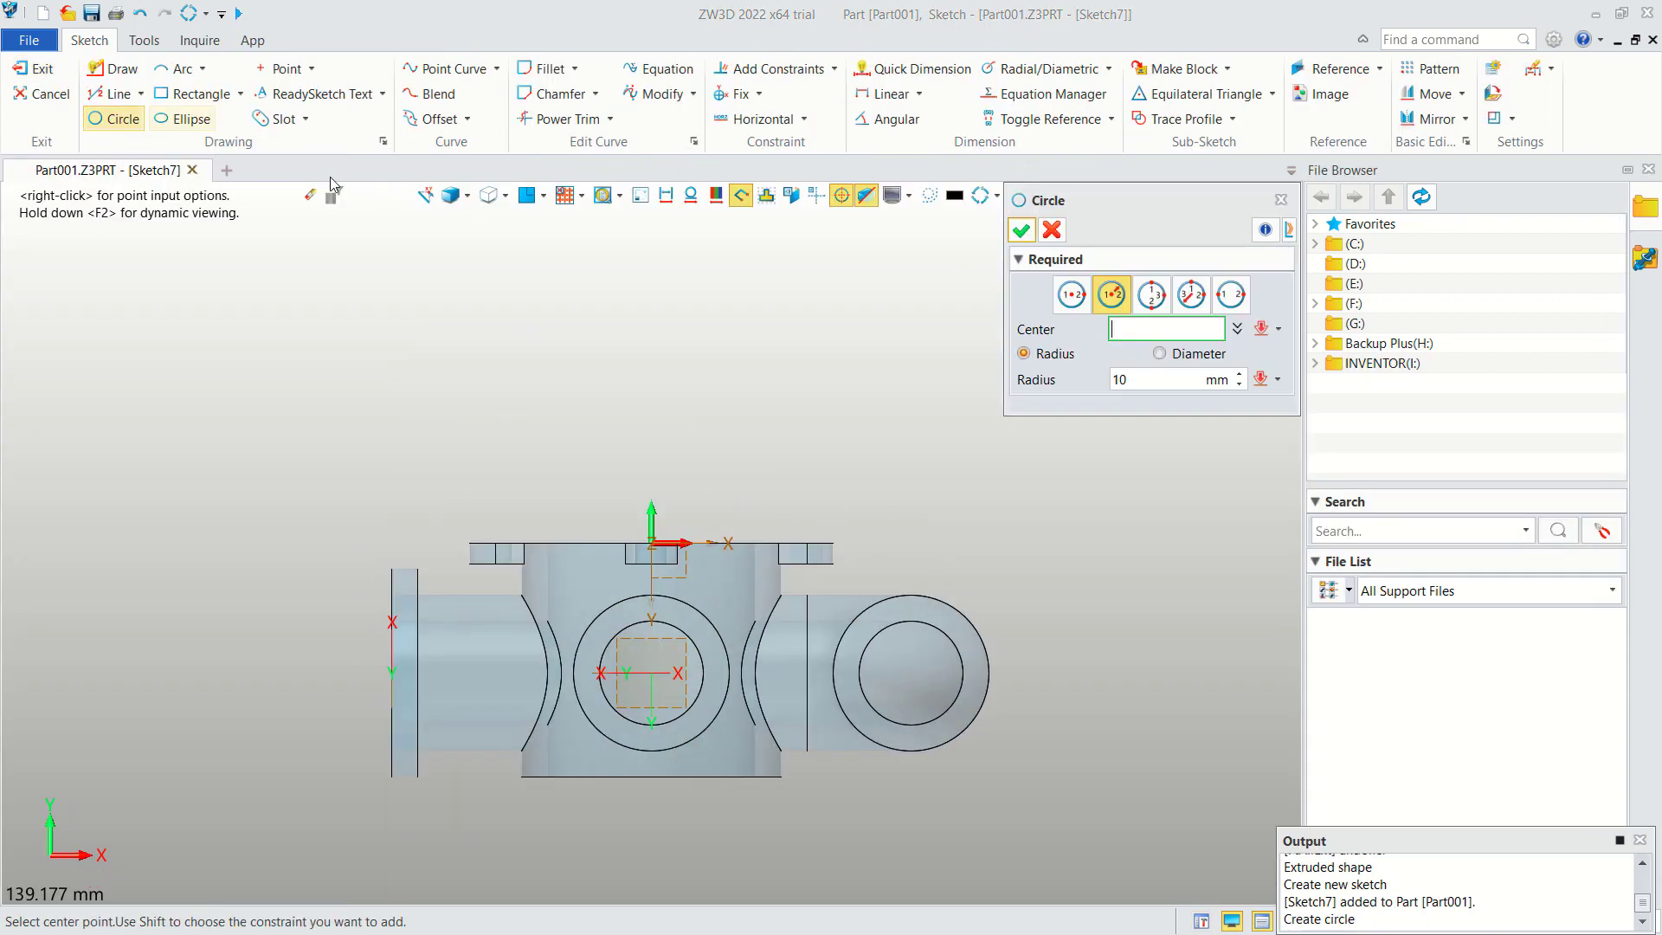
left_click(660, 673)
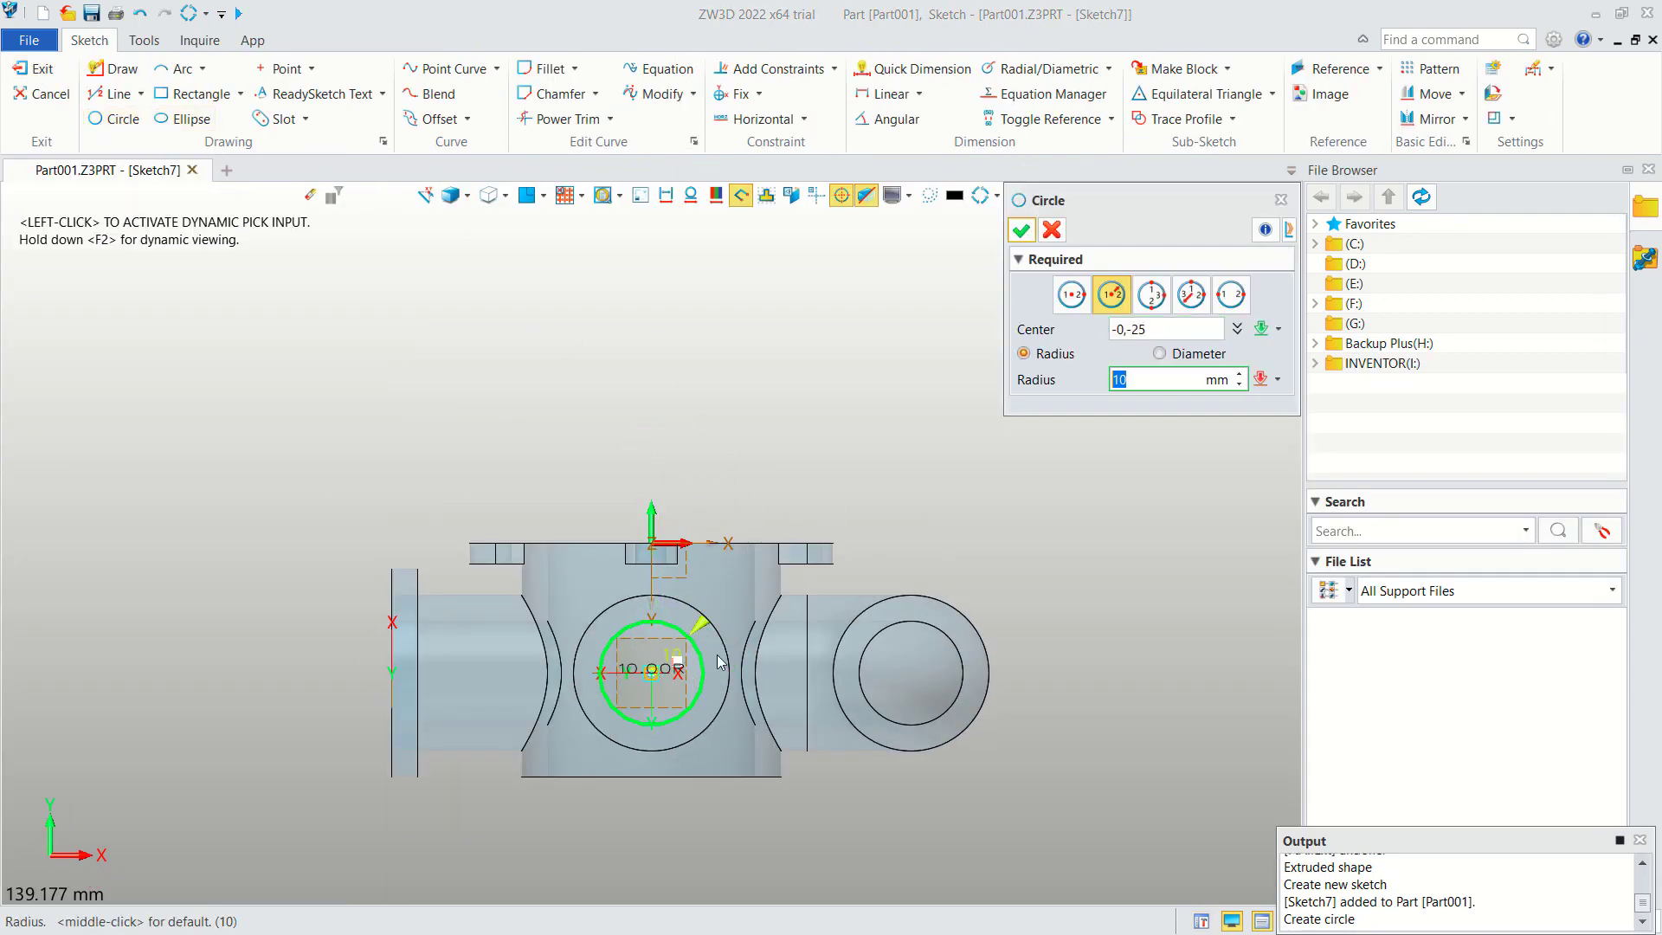
middle_click(828, 535)
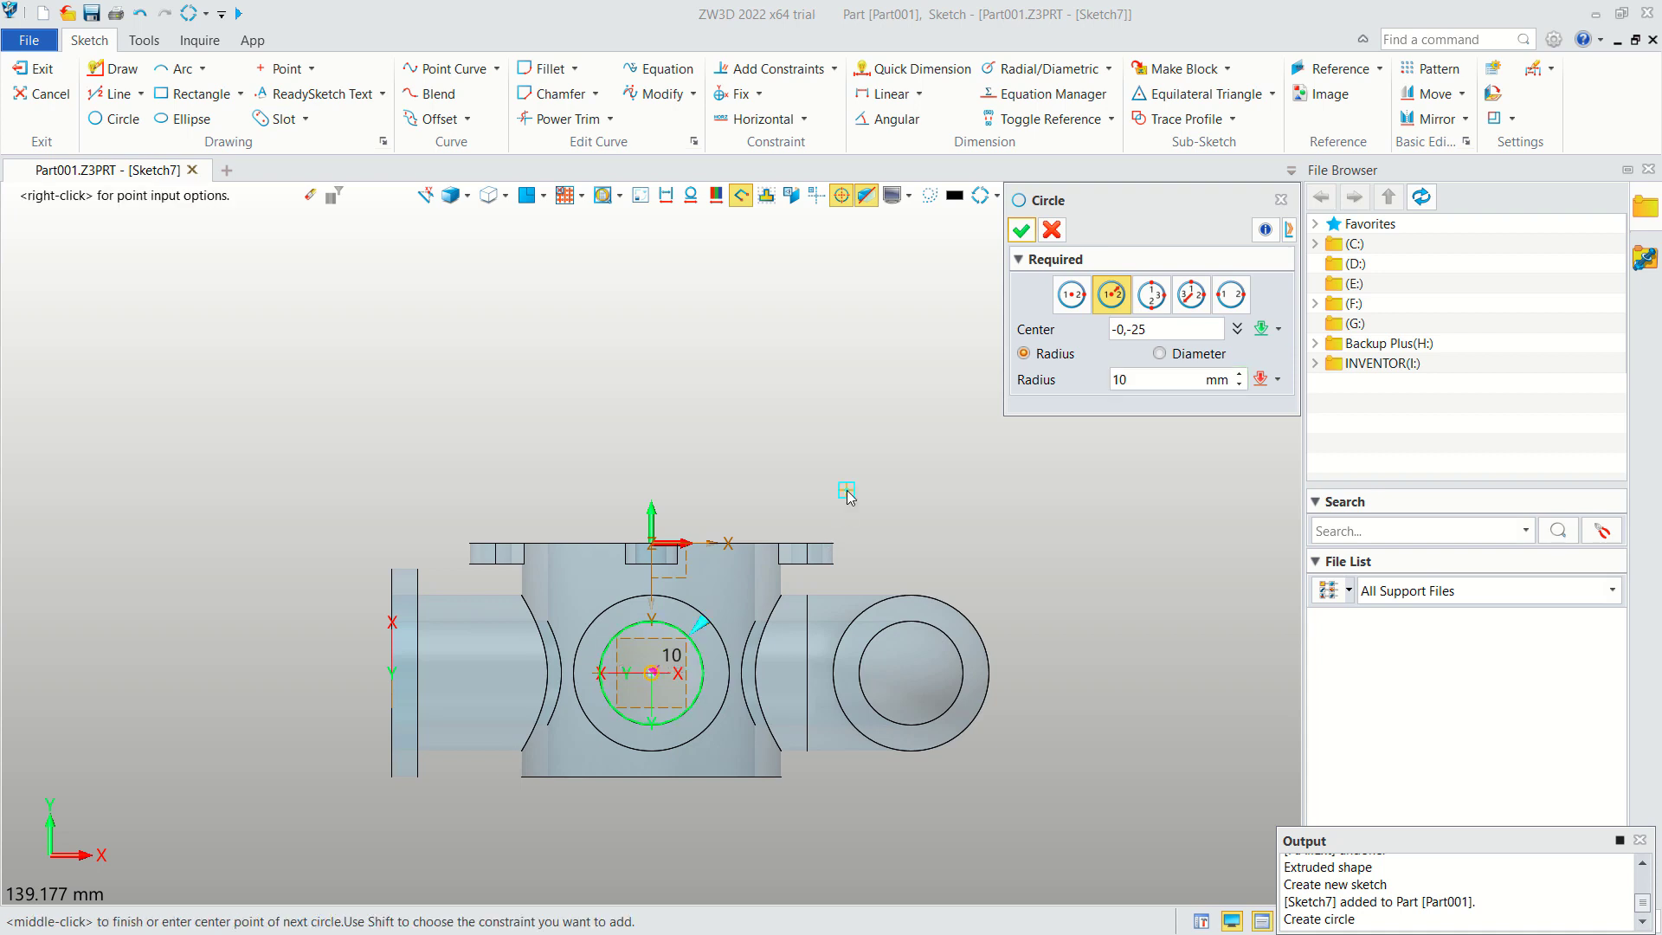
Add a concentric R20 circle and exit the sketch.
left_click(651, 682)
left_click(1147, 379)
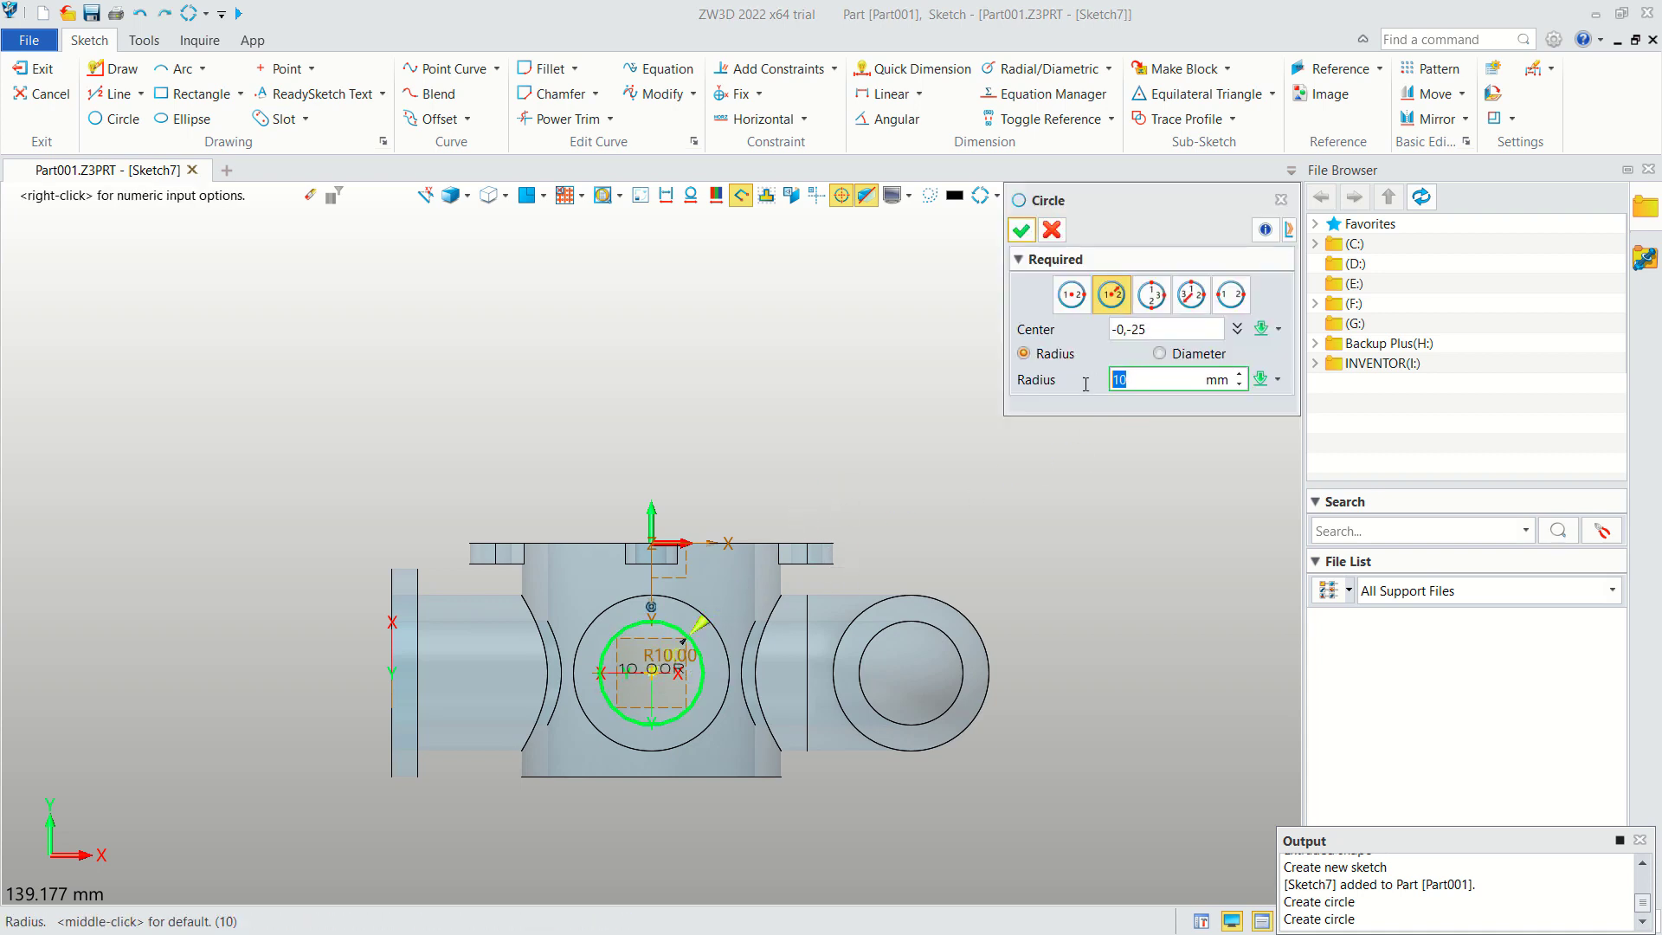
left_click(1023, 230)
left_click(35, 69)
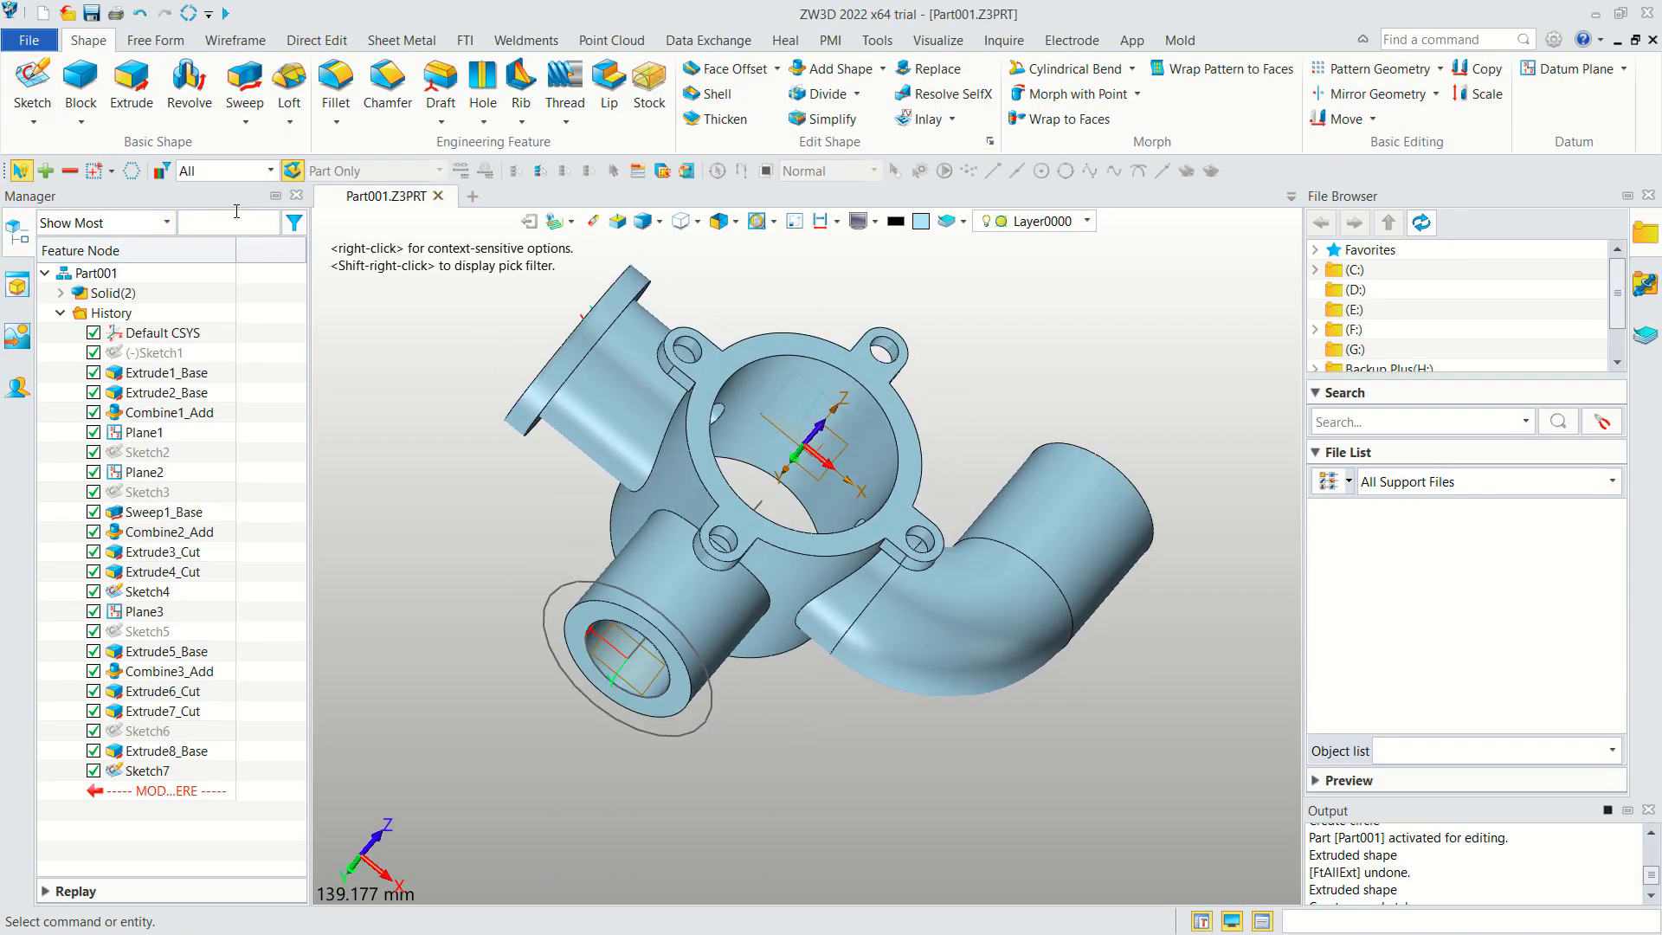
Extrude Sketch7's ring 5 mm as a Base body for the bottom flange.
left_click(132, 97)
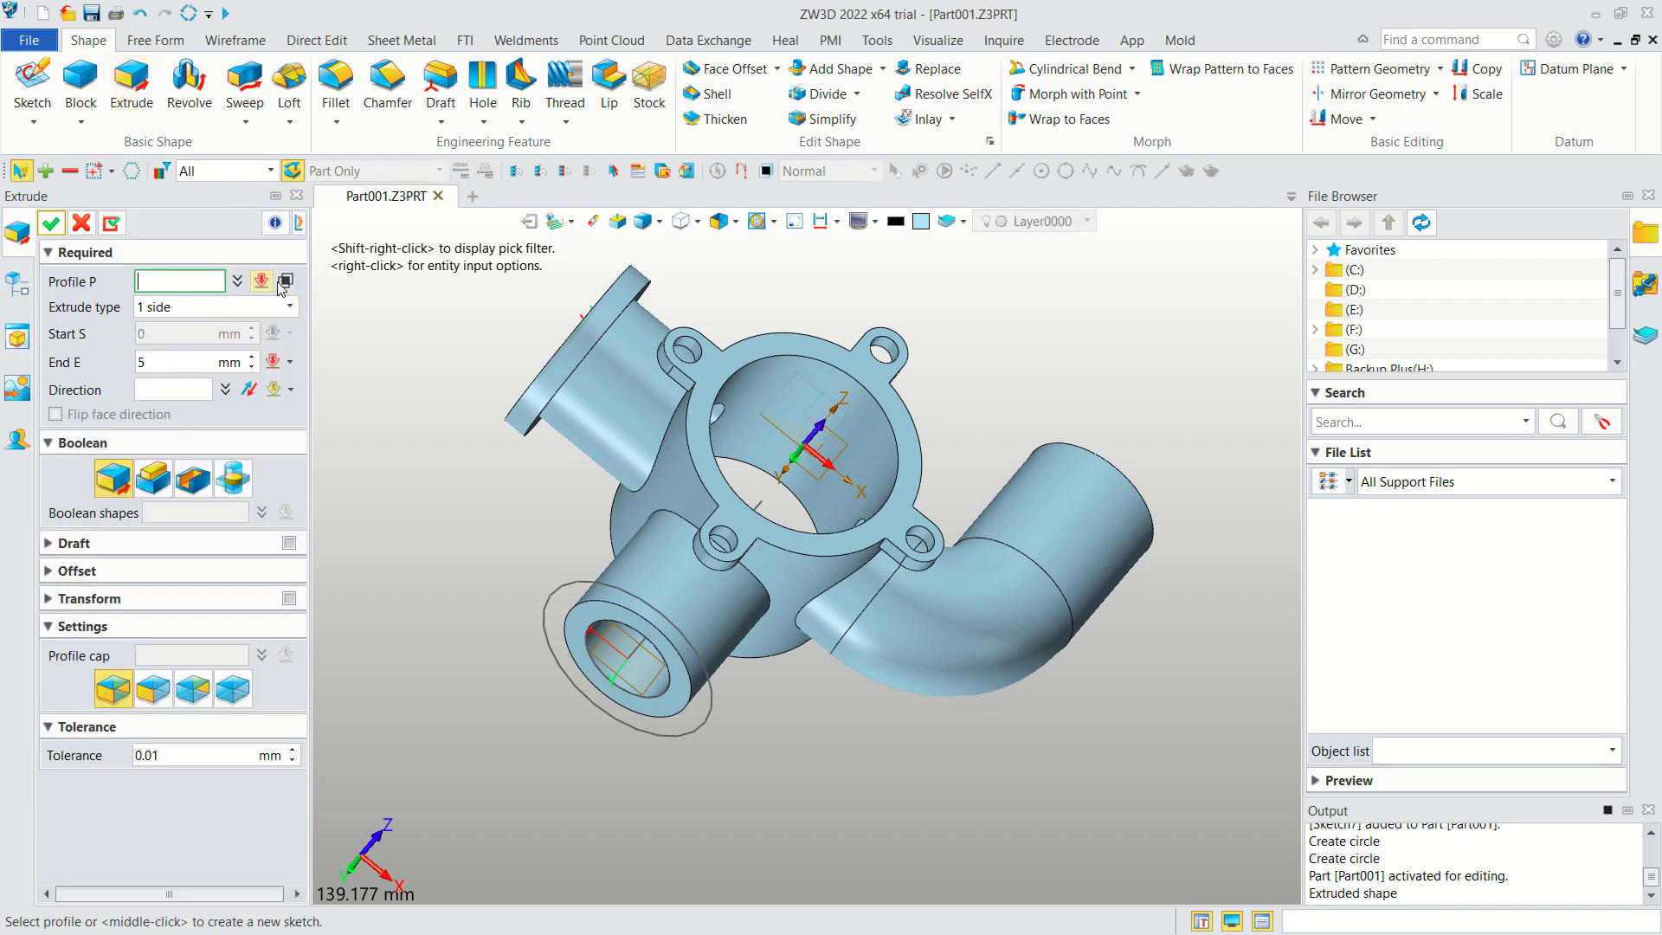
left_click(620, 603)
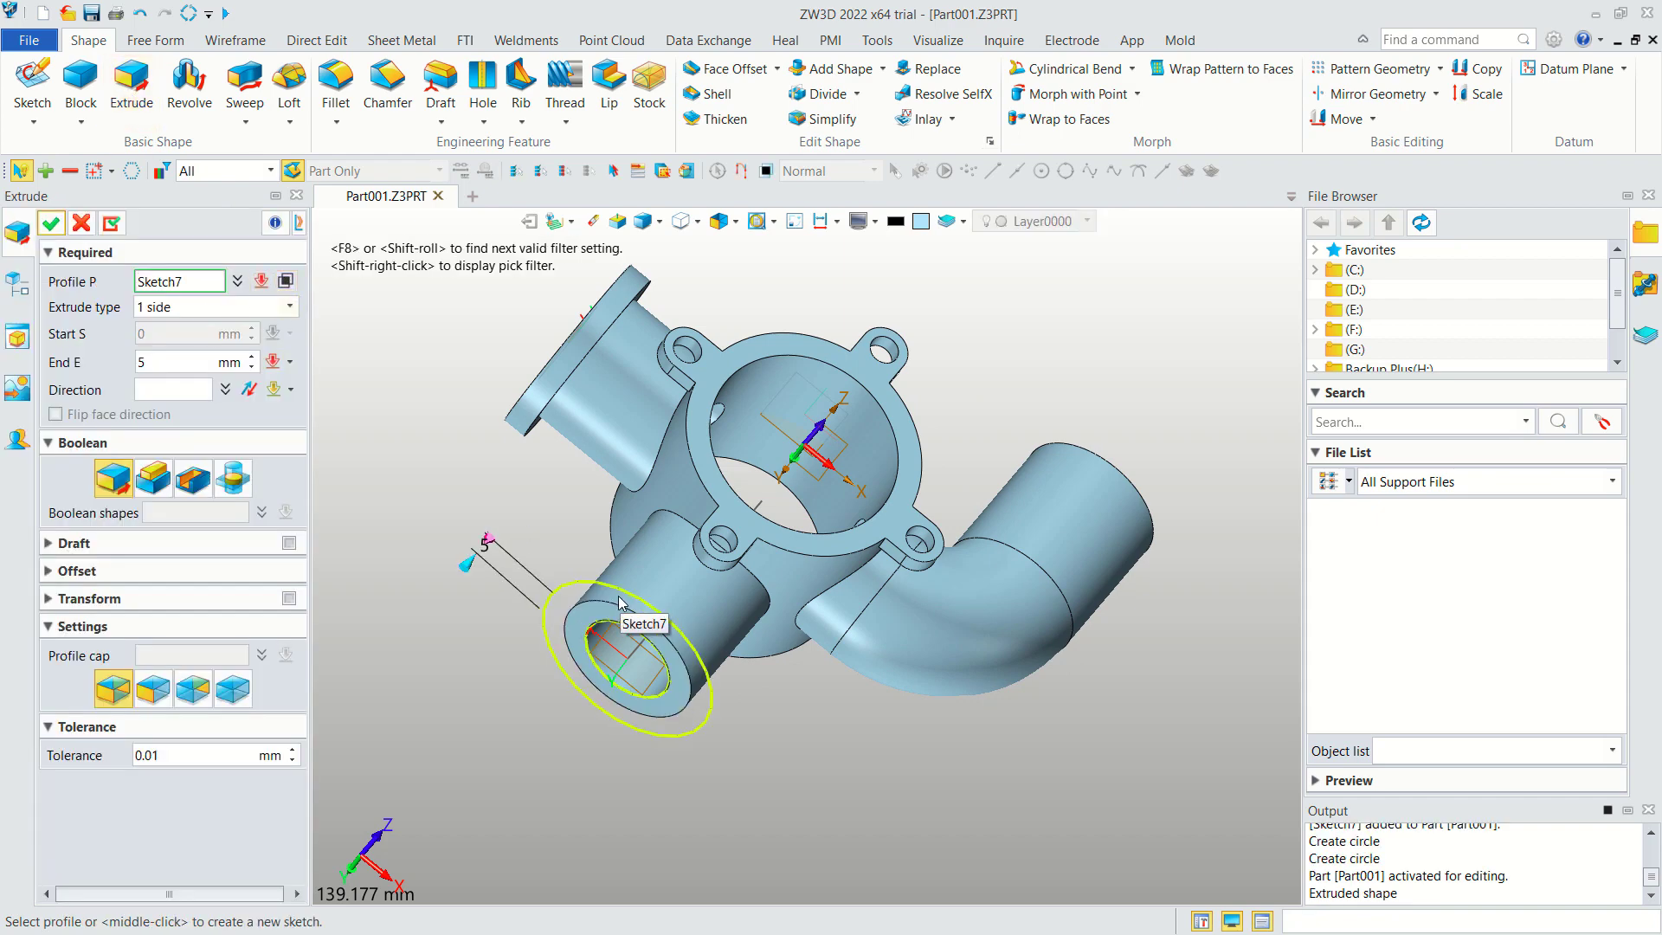
left_click(625, 597)
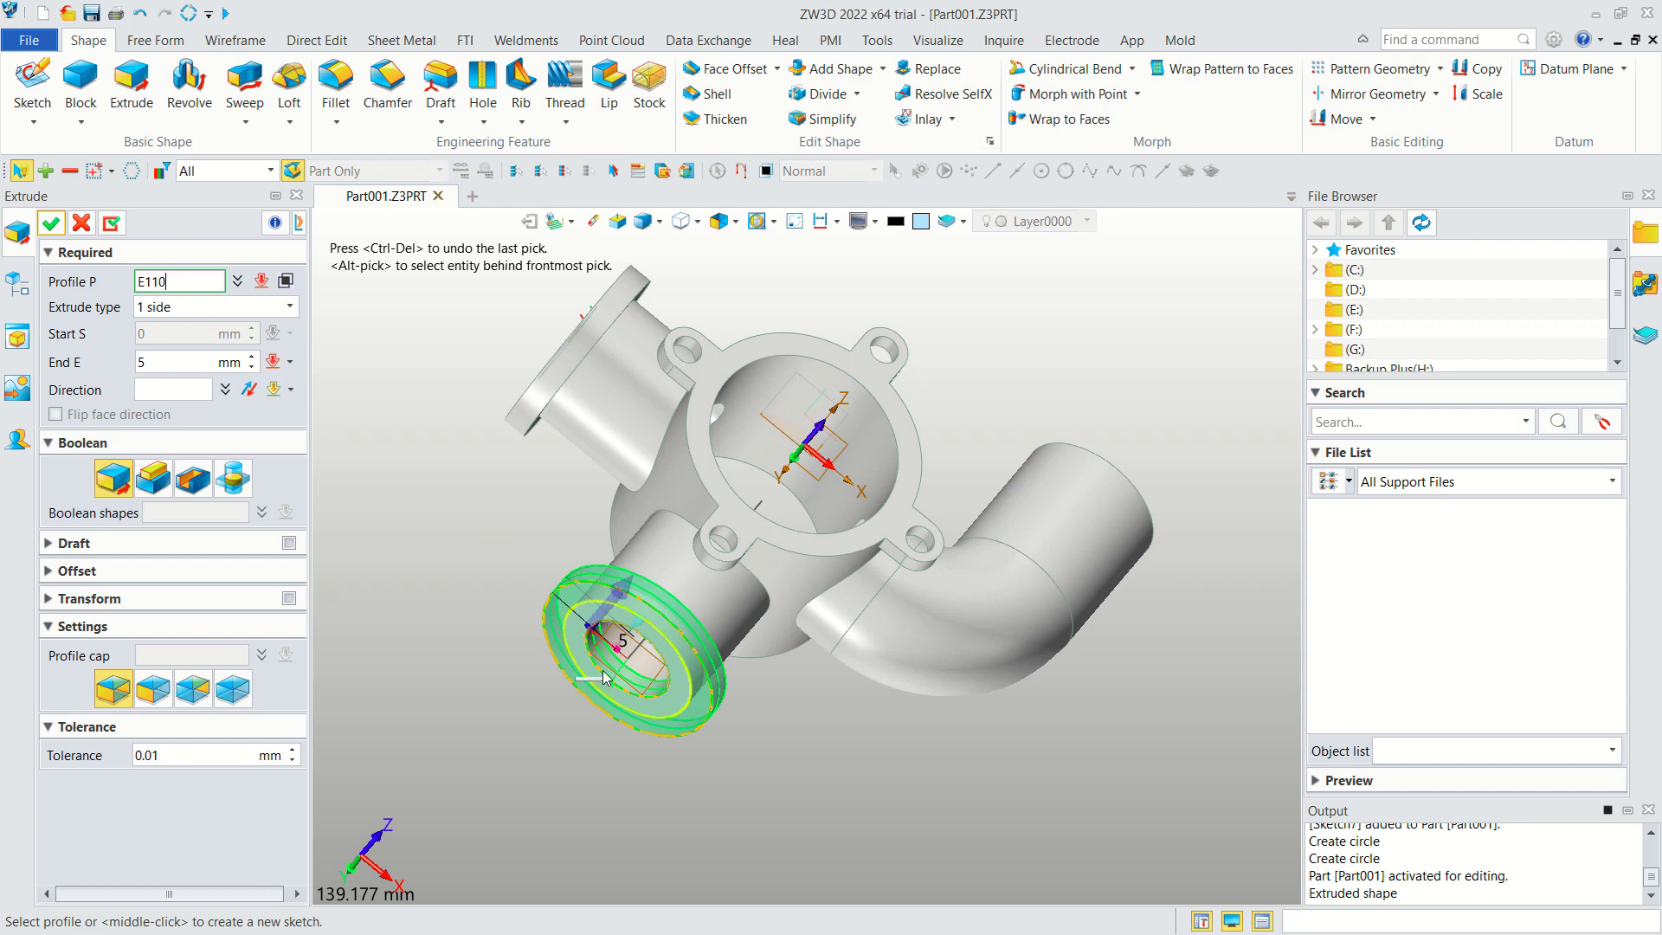
middle_click_drag(496, 571, 448, 591)
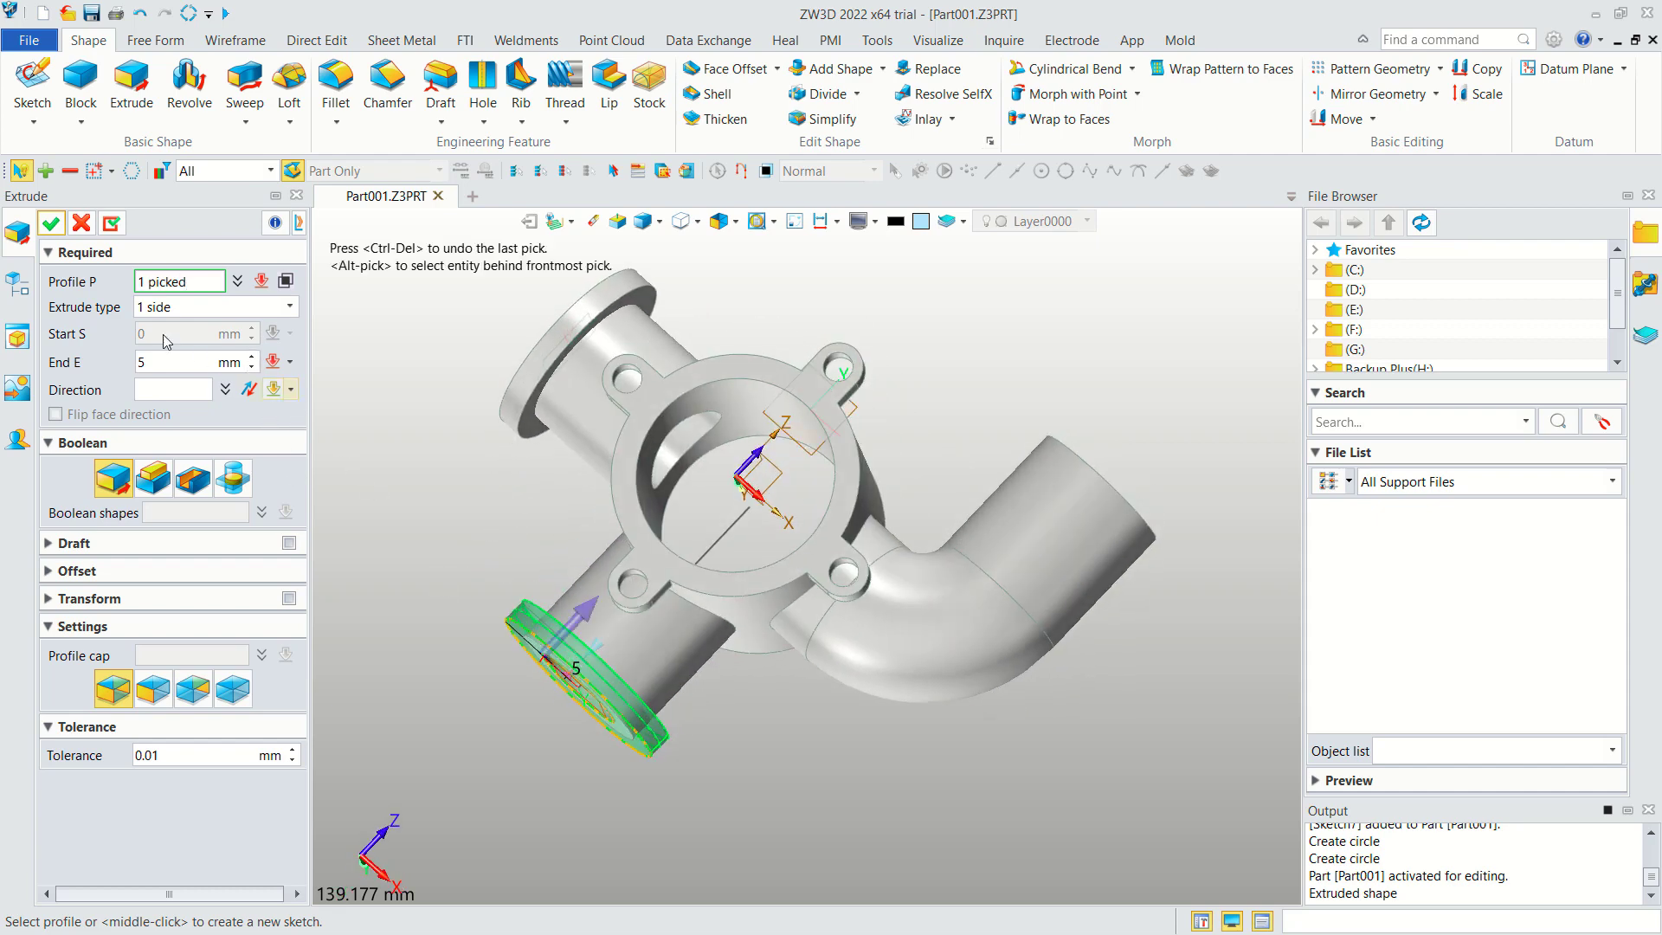
left_click(51, 224)
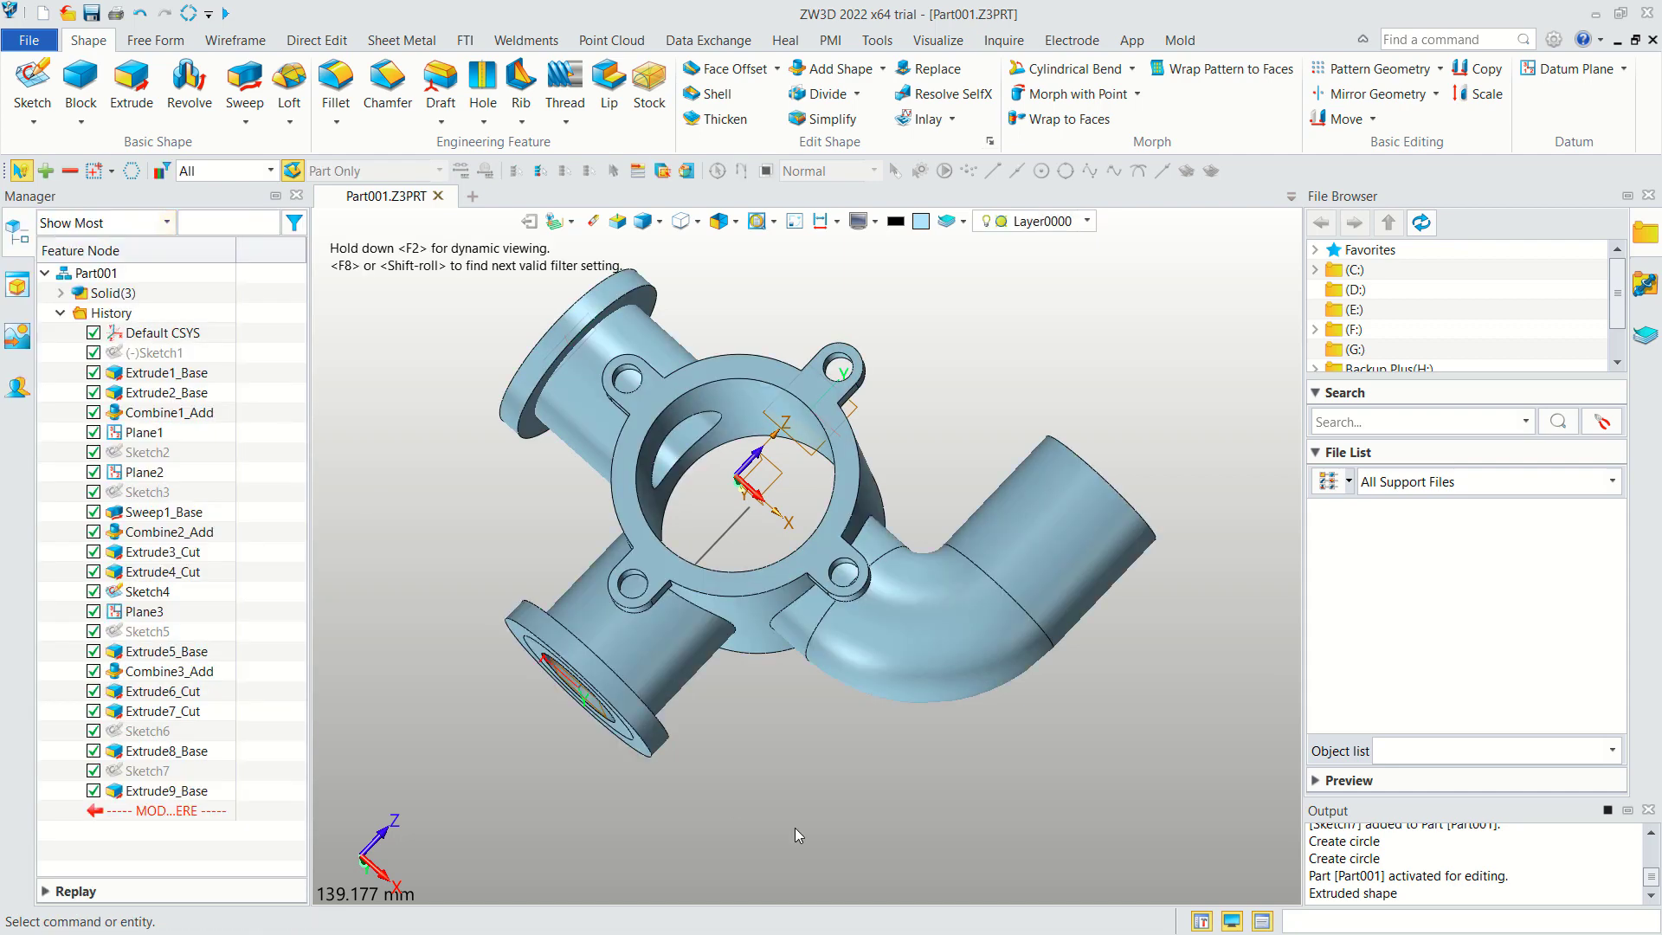
Add Shape: merge the lower and upper flanges into the main body.
left_click(833, 69)
left_click(948, 611)
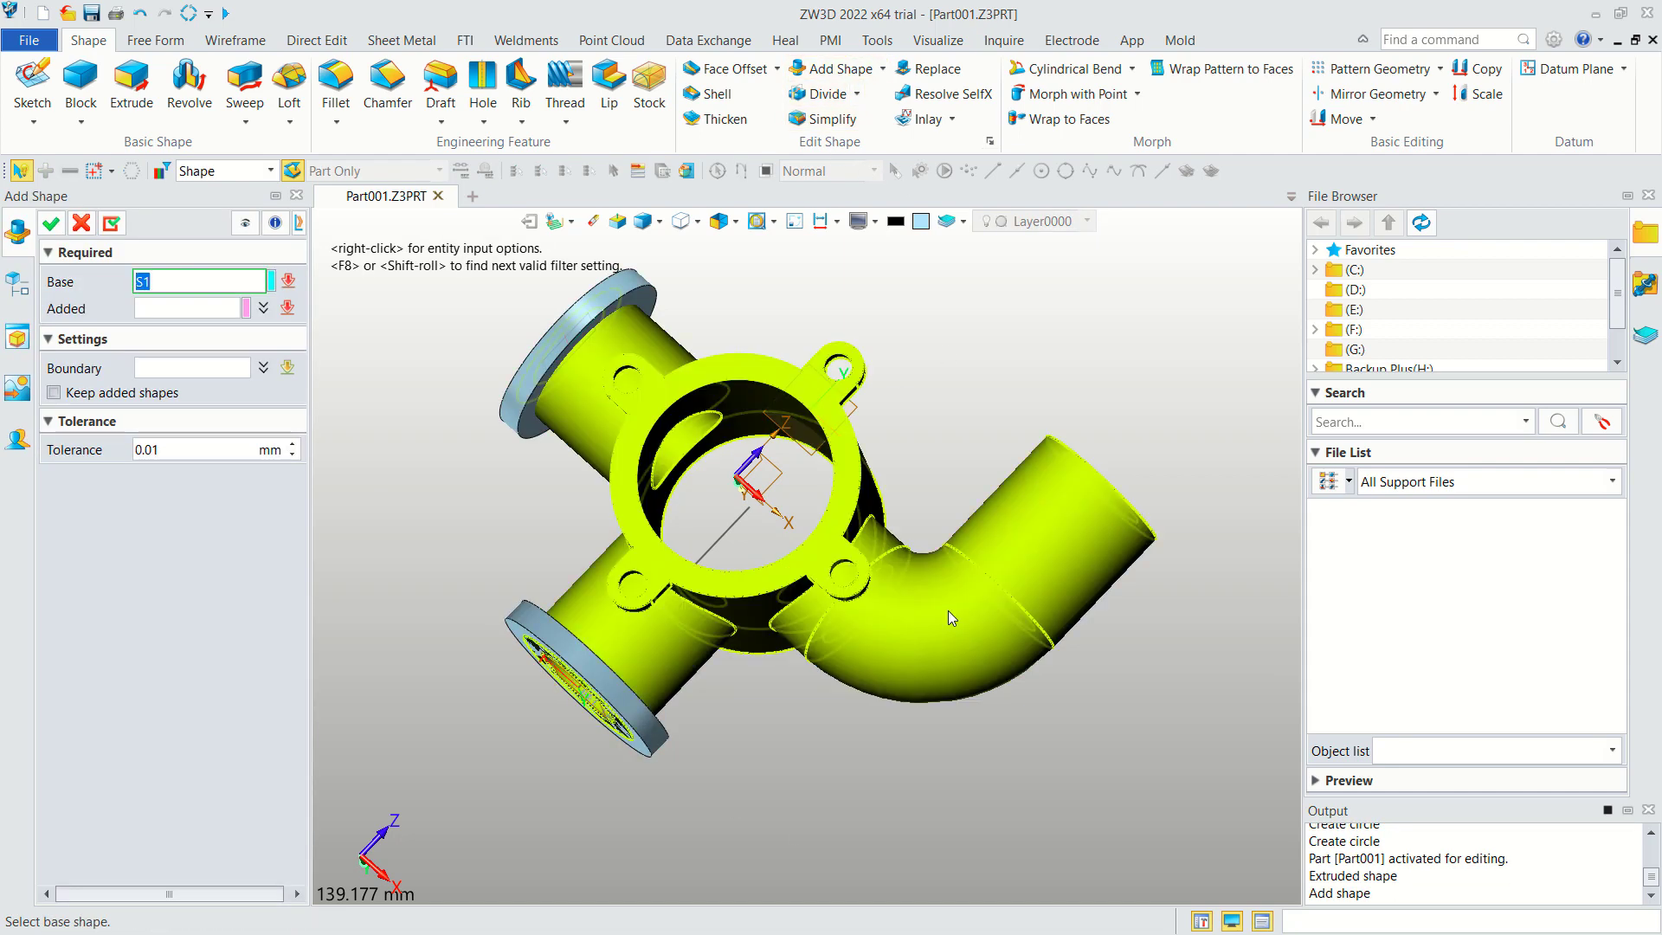
left_click(595, 665)
left_click(552, 362)
left_click(49, 225)
right_click_drag(606, 363, 790, 271)
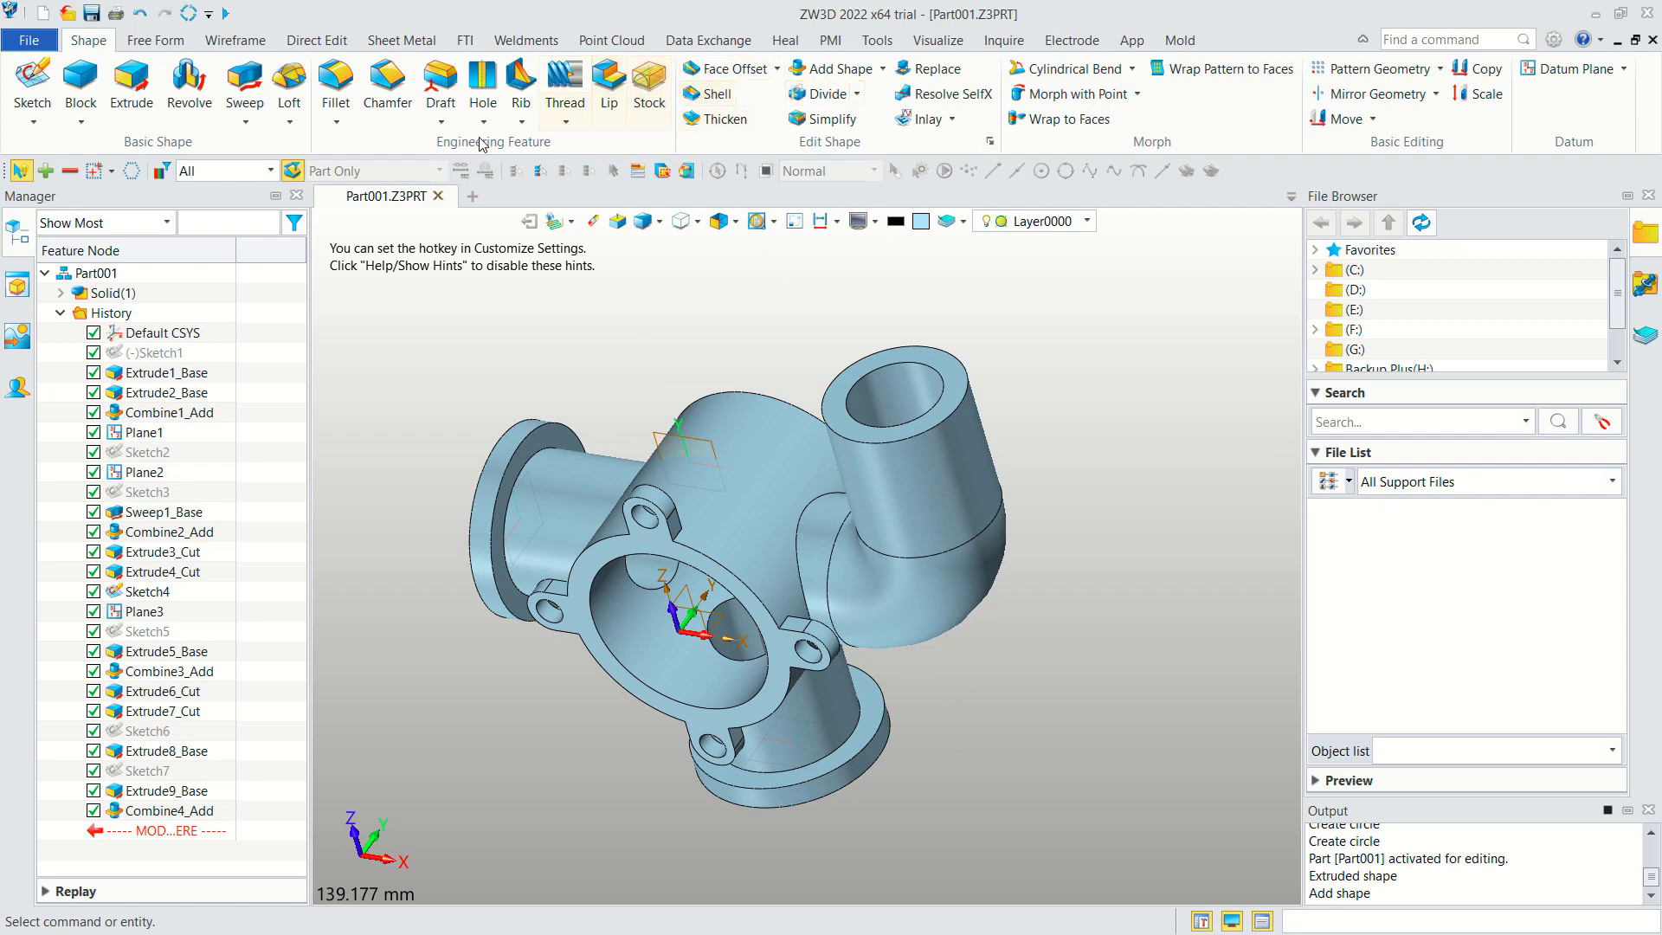
Fillet the side and bottom flange-to-pipe joint edges with a 5 mm radius.
left_click(336, 87)
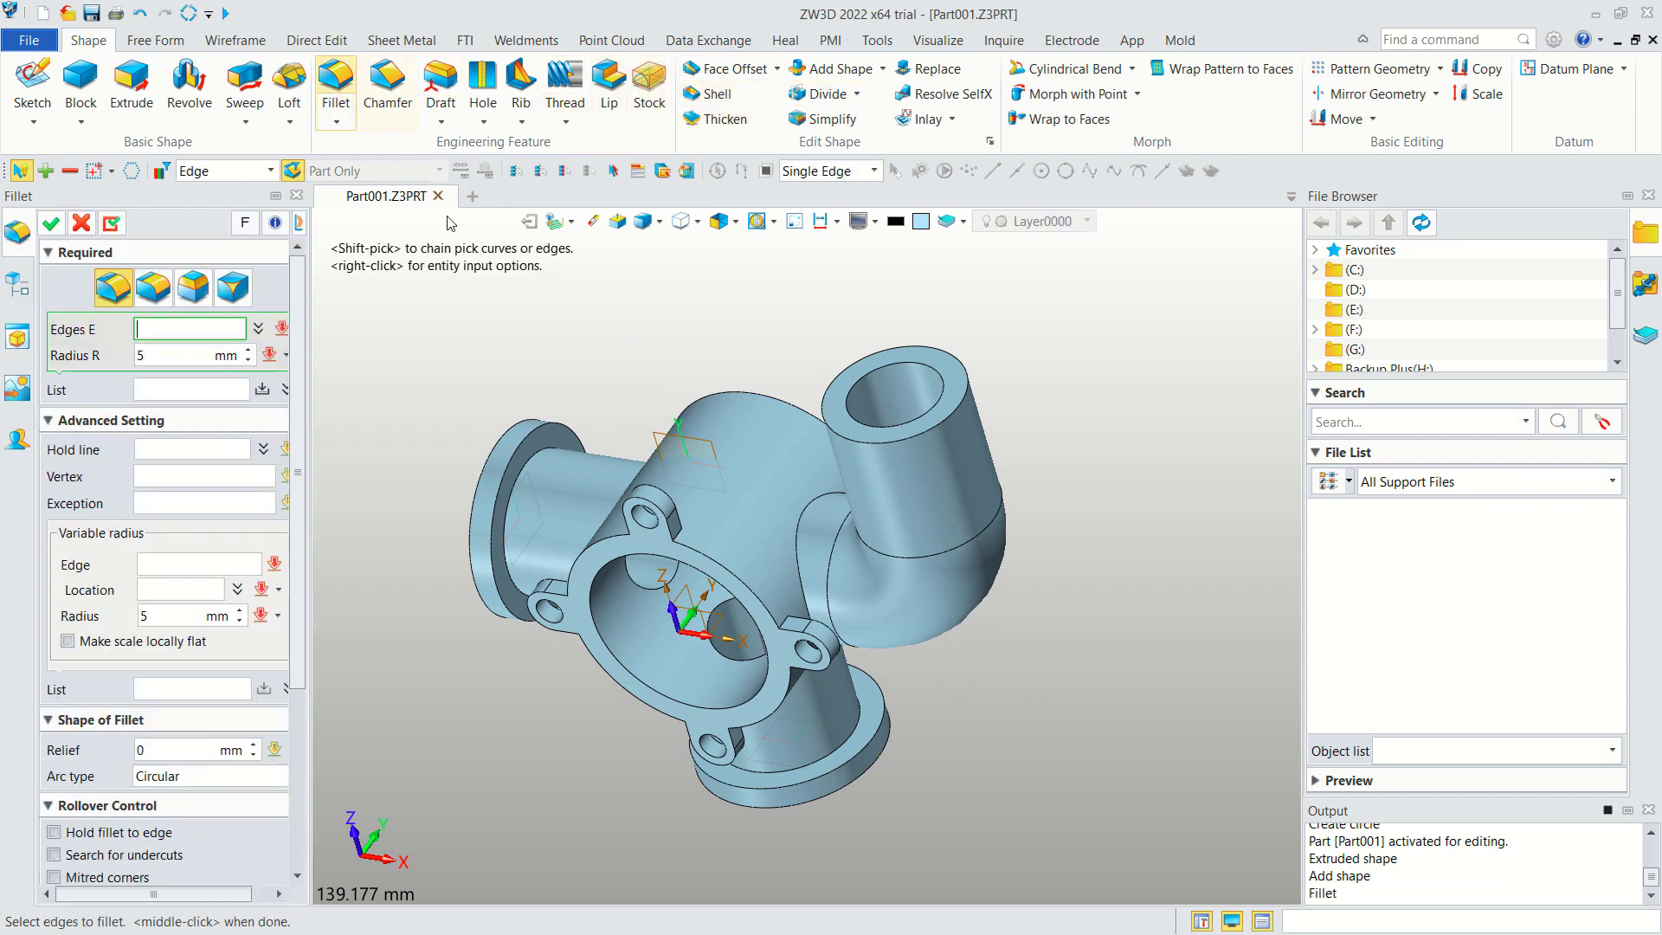
left_click(531, 482)
right_click_drag(1098, 777, 1130, 744)
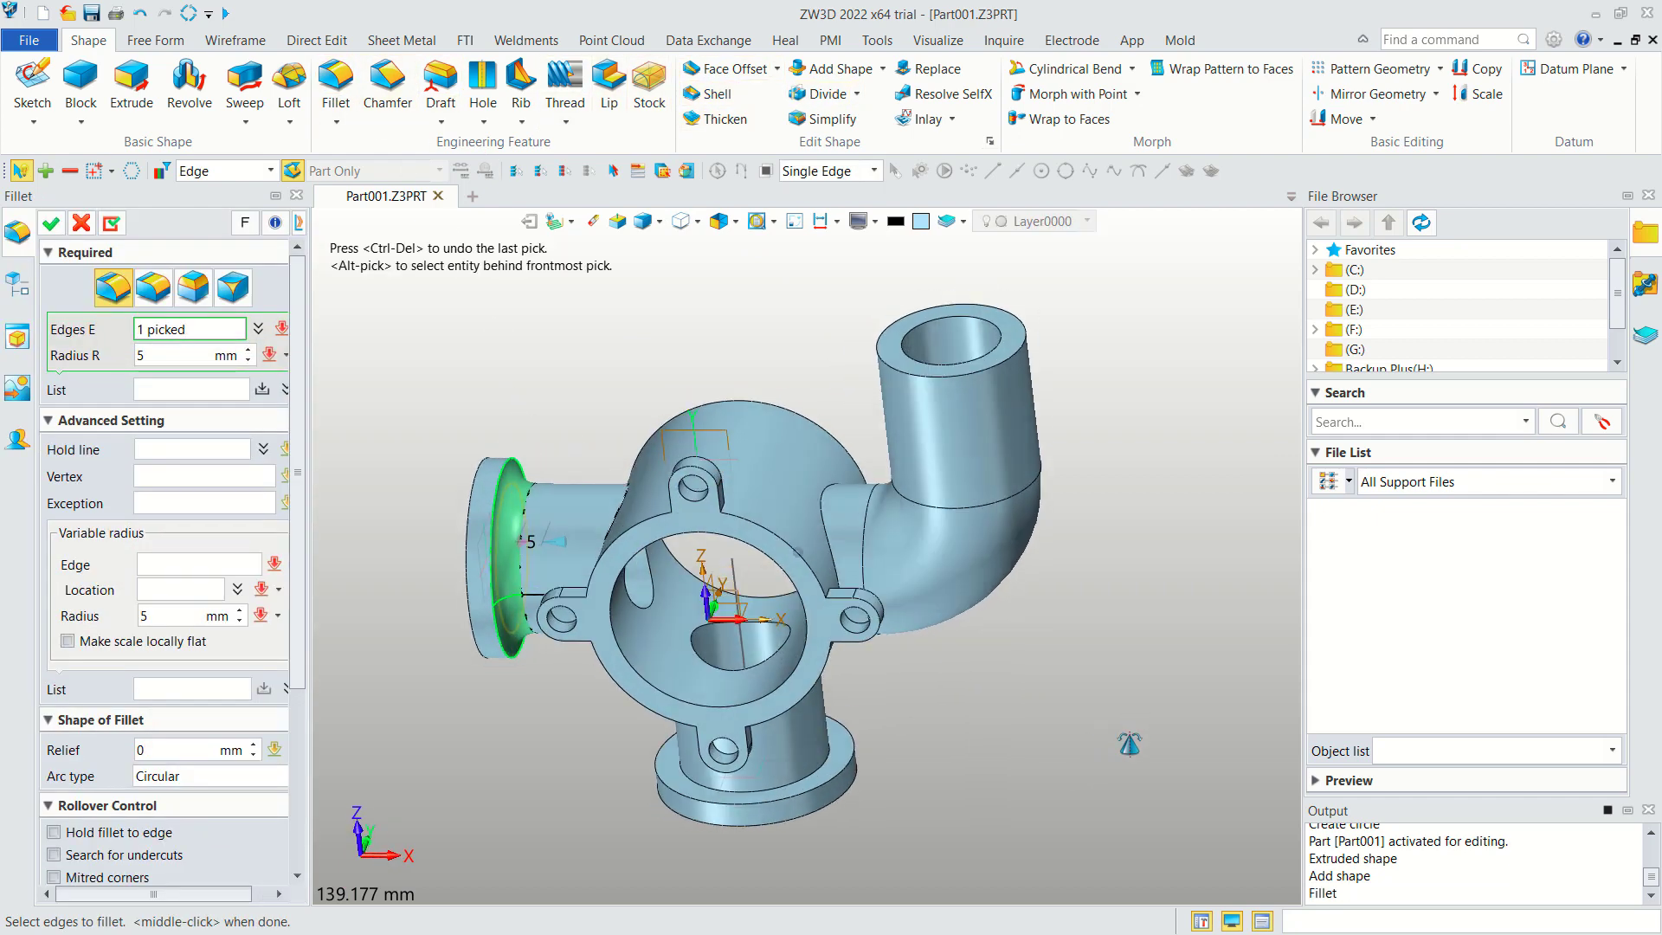
left_click(812, 763)
right_click_drag(818, 767, 831, 657)
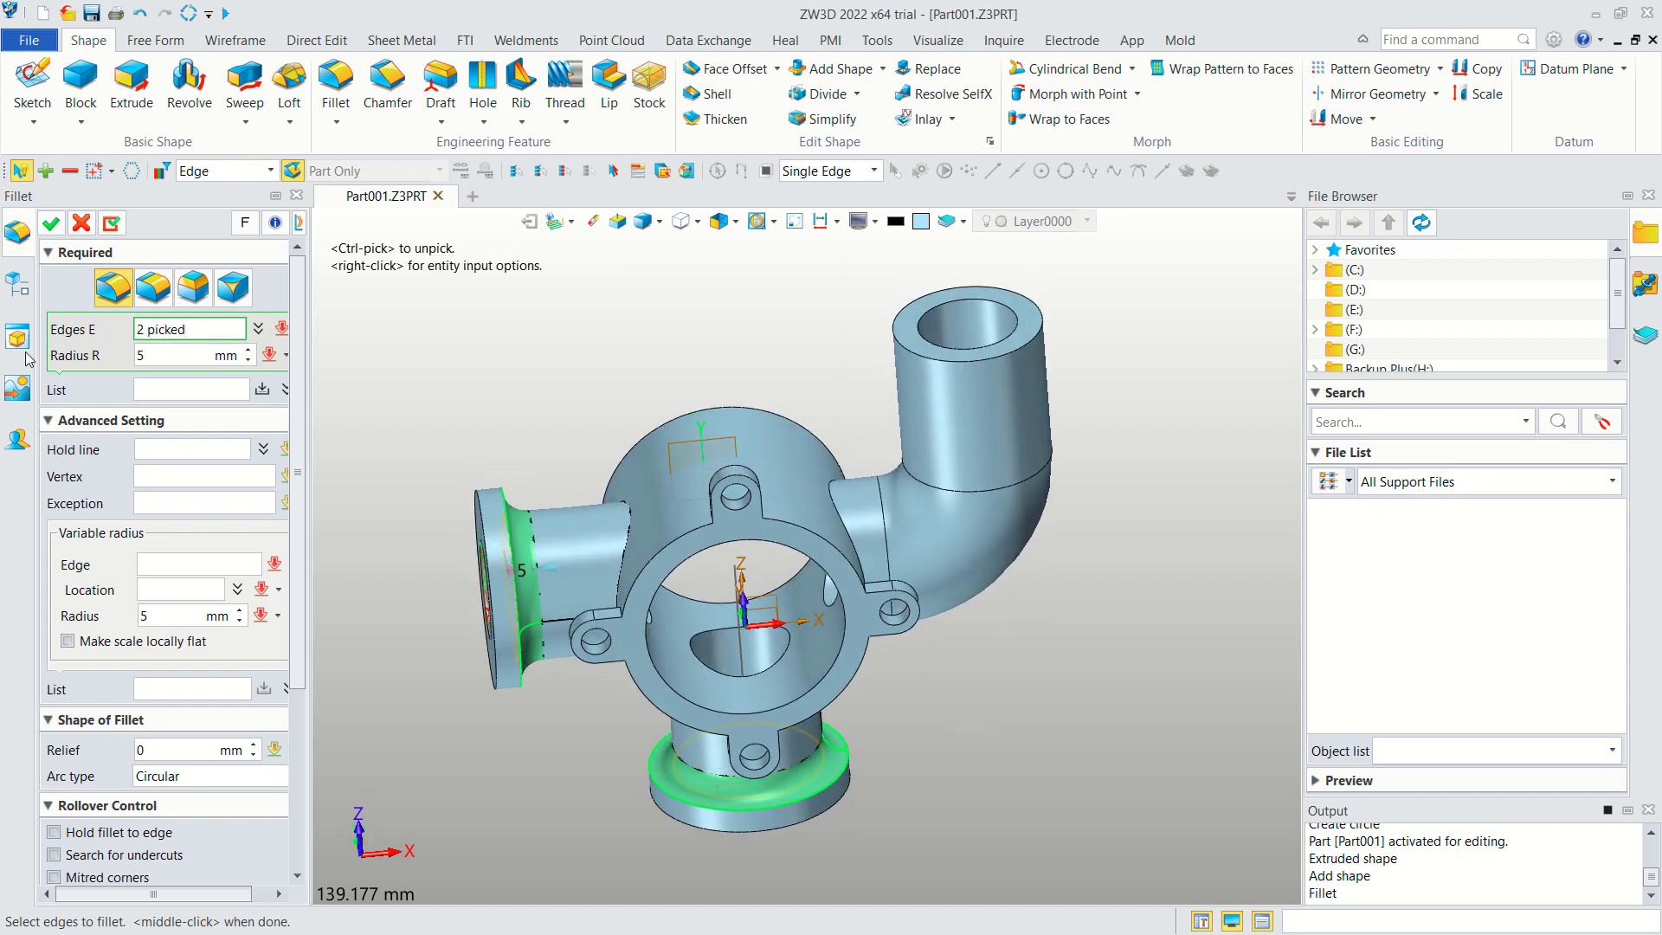
left_click(50, 229)
right_click_drag(1125, 753, 953, 722)
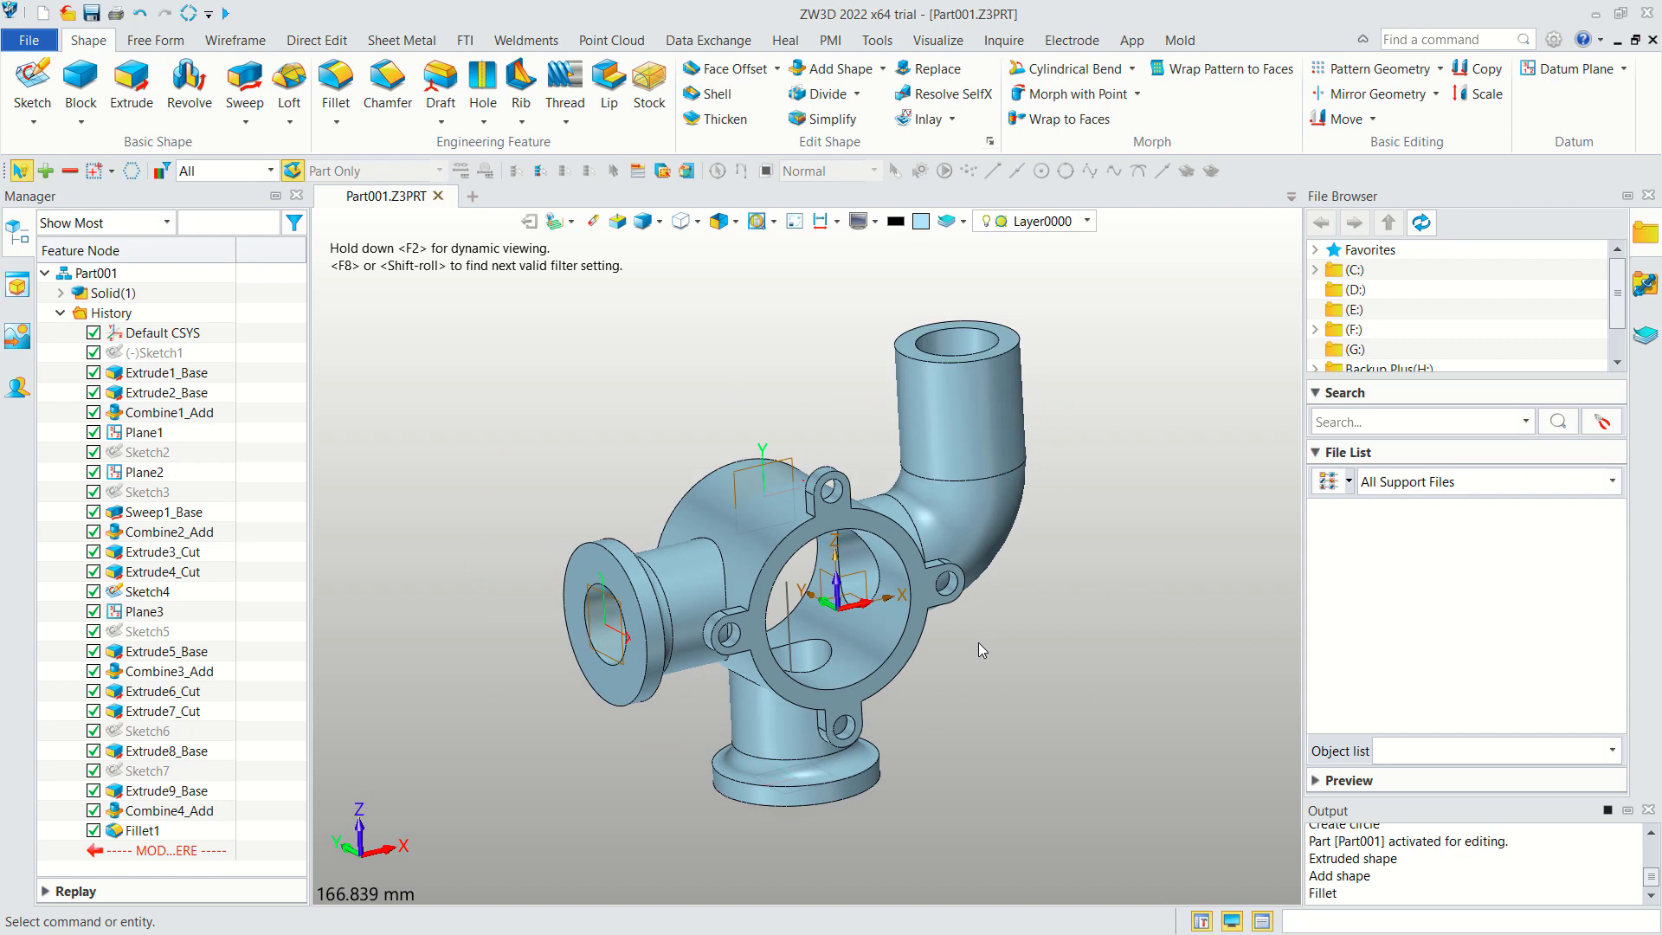
scroll(979, 643, "up", 1)
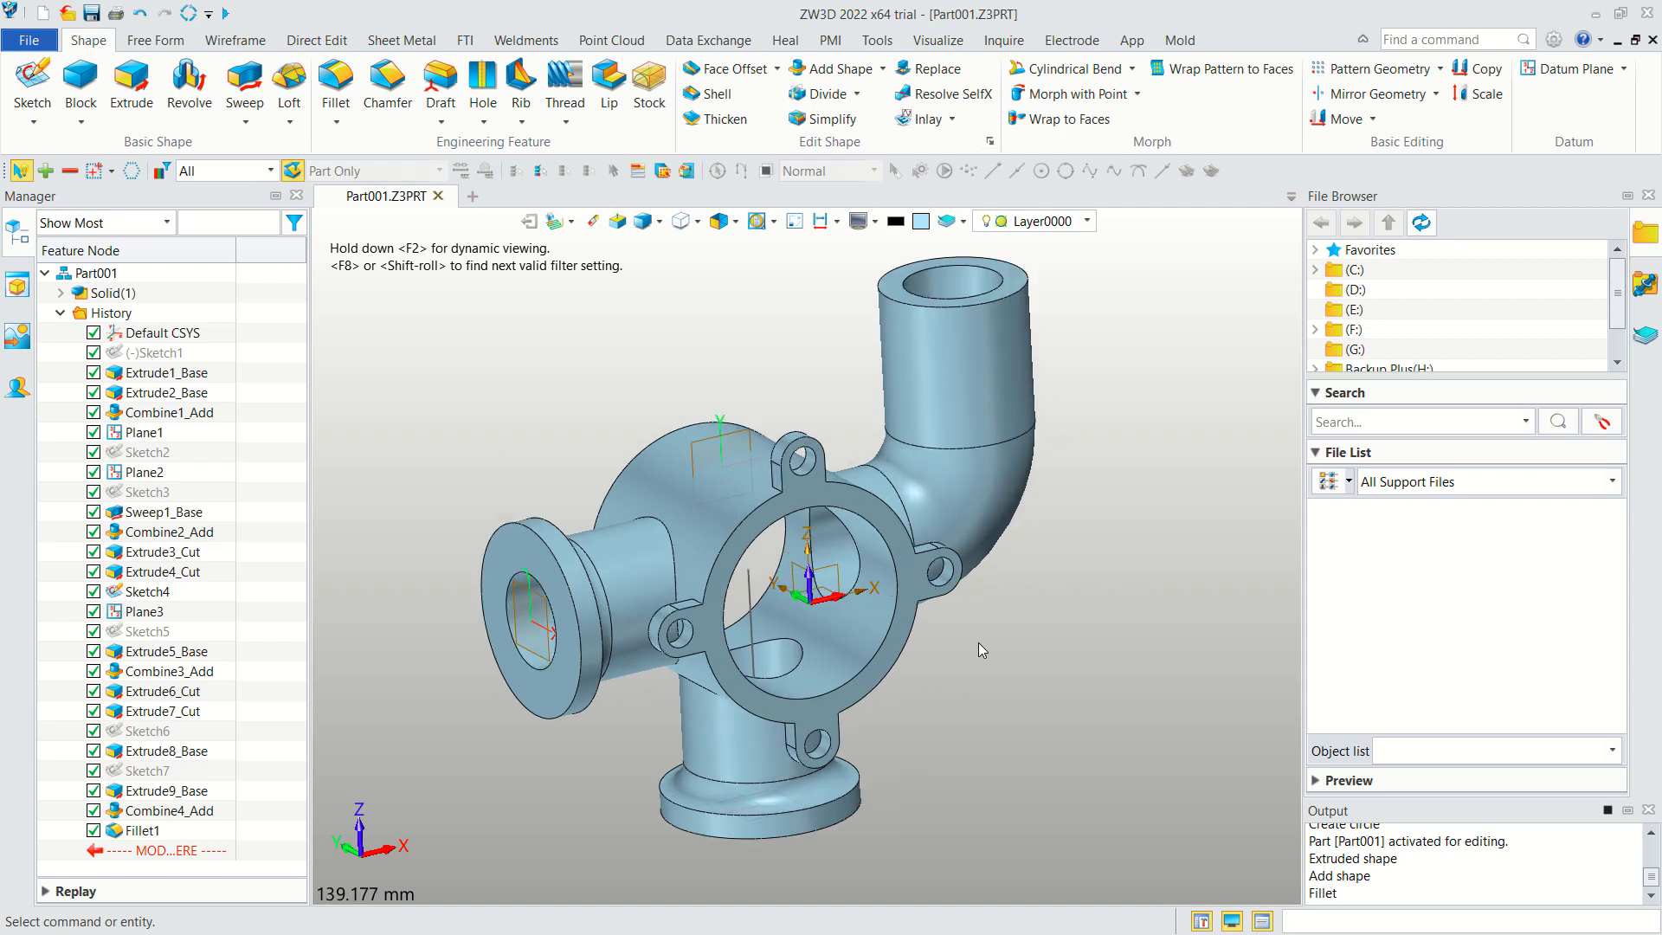